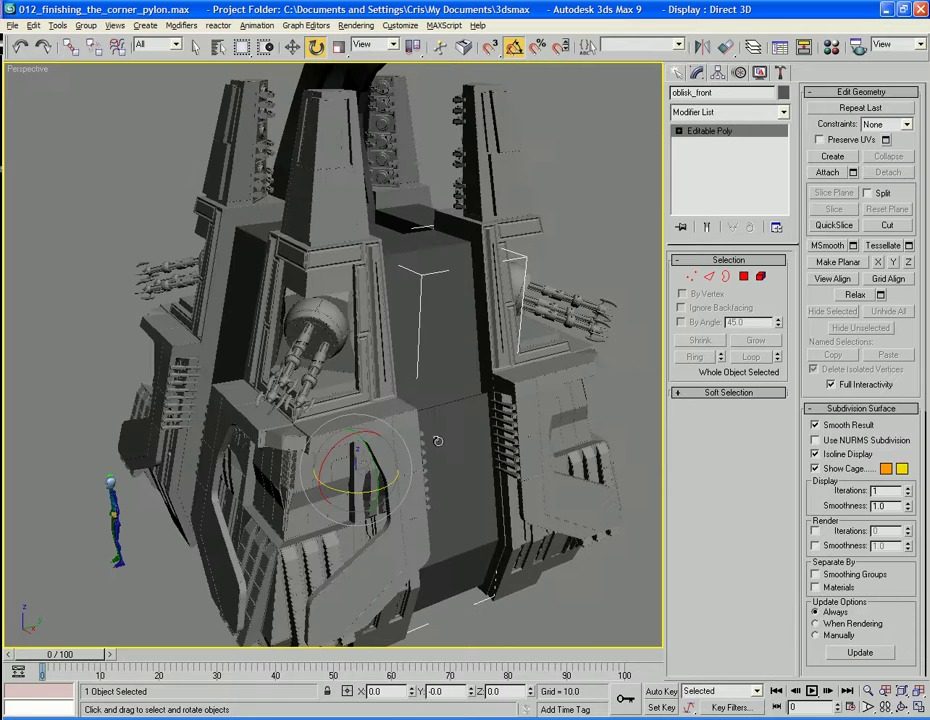
# Switch to Firefox and examine the Necron Monolith reference artwork and concept sketches, then return to 3ds Max
pyautogui.keyDown('alt'); pyautogui.moveTo(437, 440); pyautogui.dragTo(353, 438, button='middle'); pyautogui.keyUp('alt')
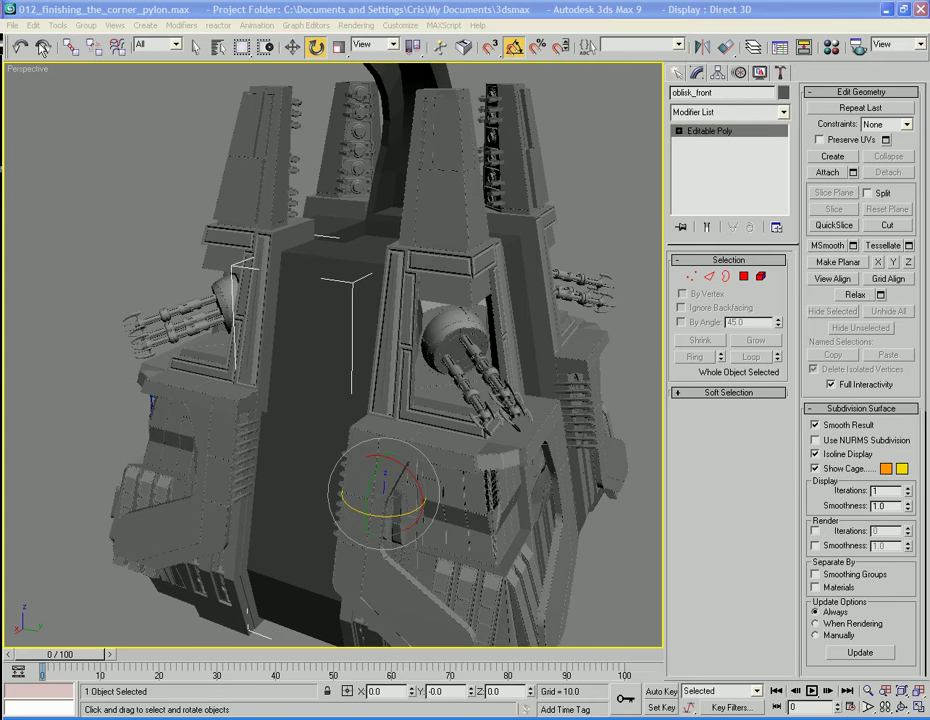
pyautogui.moveTo(0, 72); pyautogui.dragTo(717, 43)
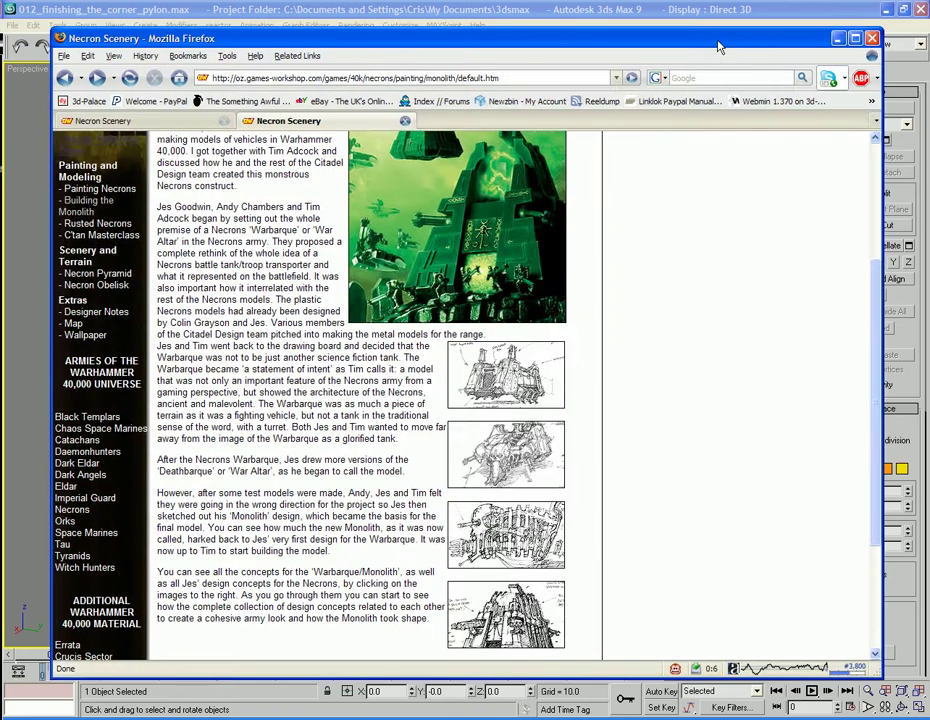
pyautogui.click(97, 78)
pyautogui.scroll(-2, 177, 184)
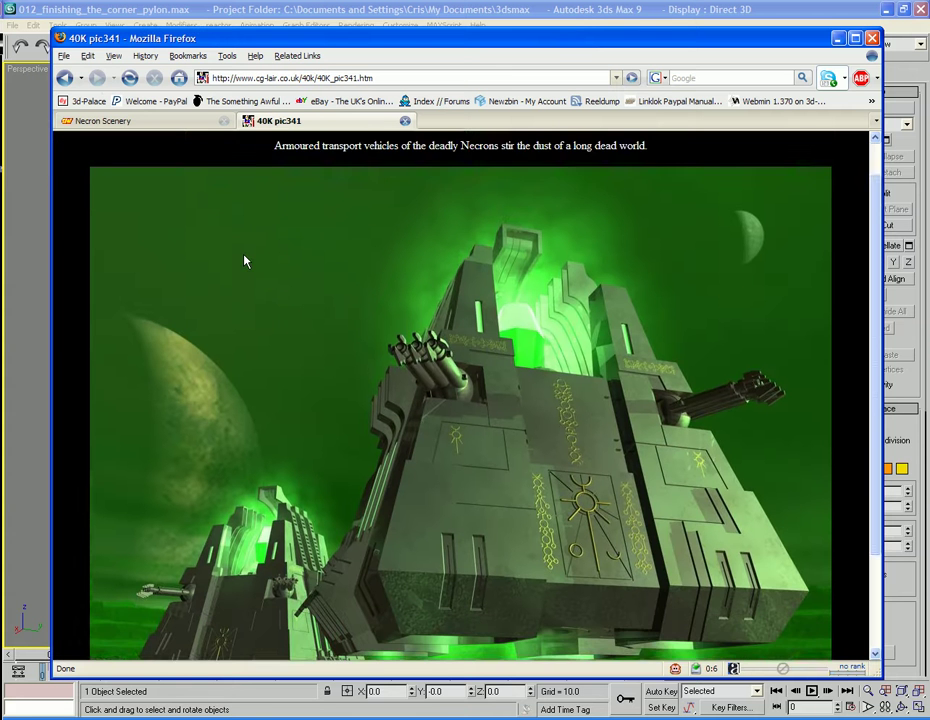
pyautogui.hotkey('alt', 'Left')
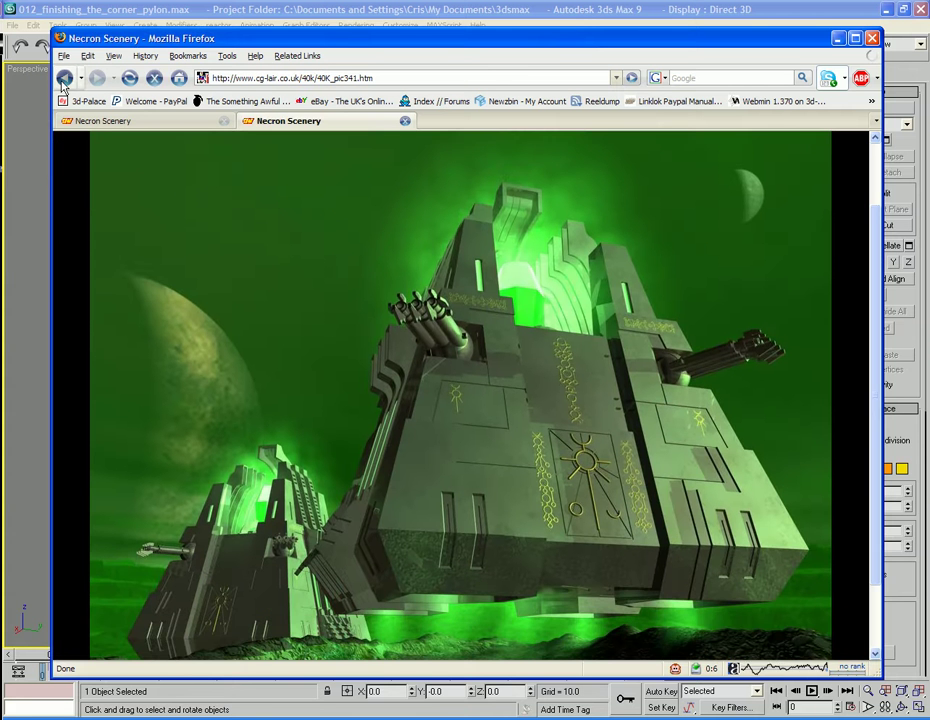
pyautogui.scroll(3, 349, 313)
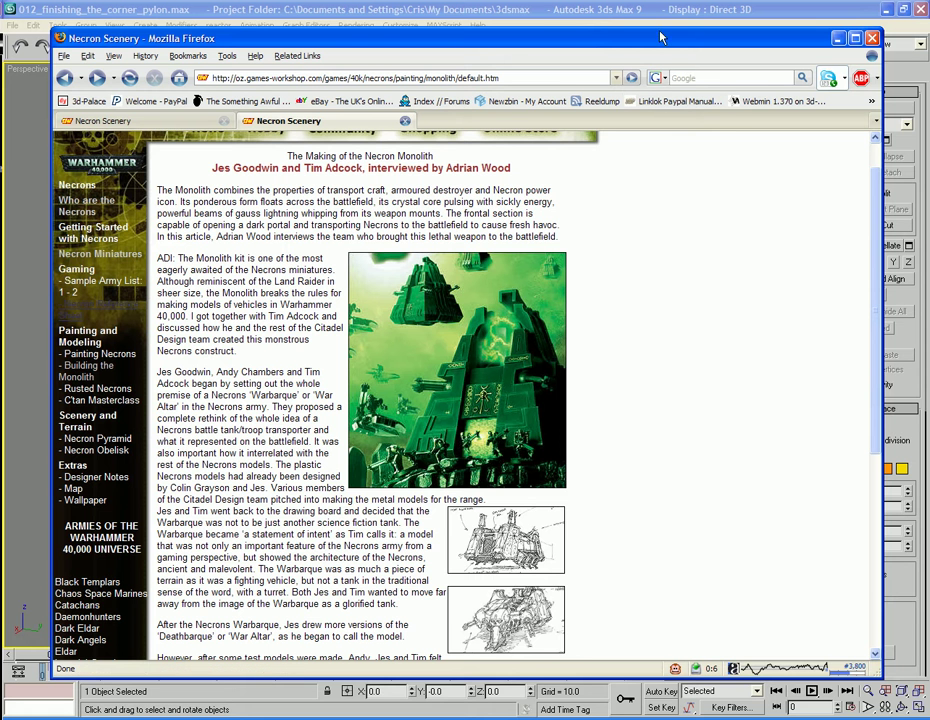
pyautogui.moveTo(660, 38)
pyautogui.mouseDown()
pyautogui.moveTo(625, 33)
pyautogui.moveTo(656, 32)
pyautogui.mouseUp()
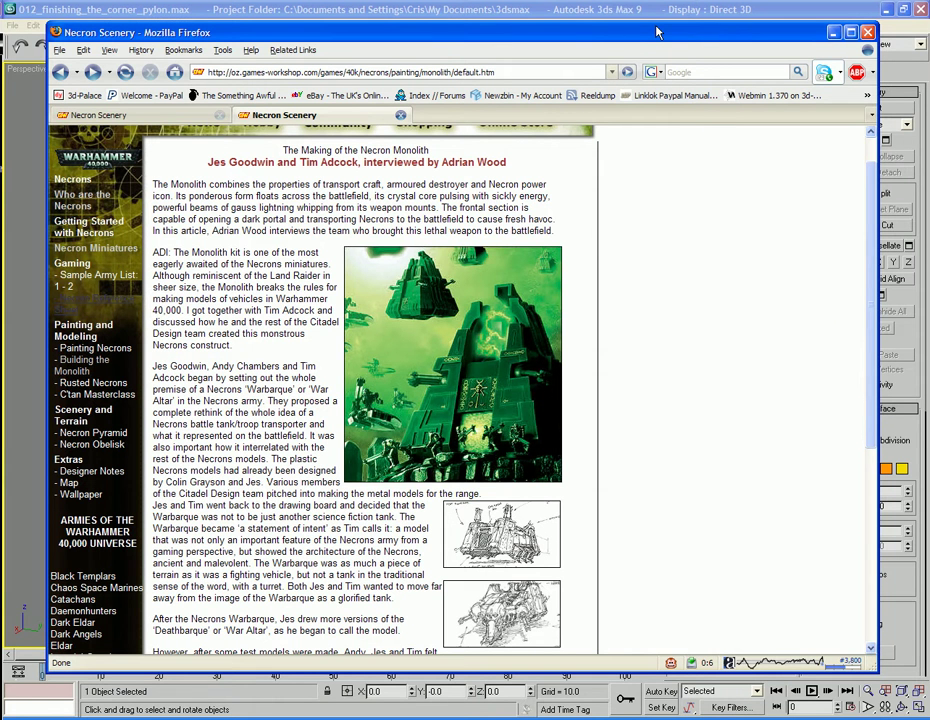
pyautogui.moveTo(656, 32); pyautogui.dragTo(0, 40)
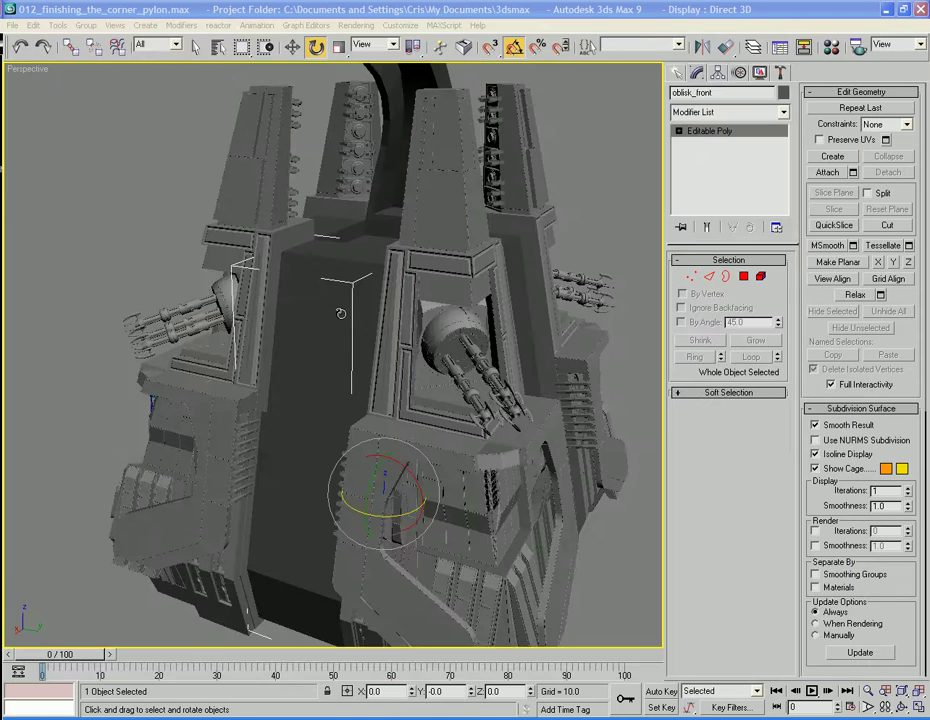
# Delete the duplicate corner sections and their gun assemblies, keeping one front corner with its gun and Oblisk_corner_area_04 at the rear
pyautogui.rightClick(305, 380)
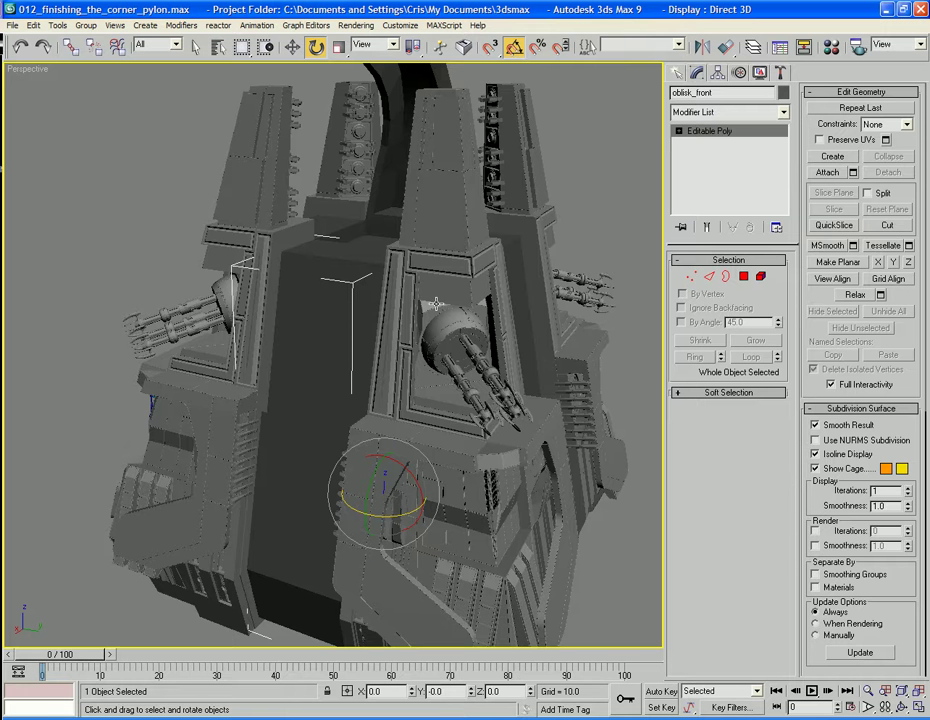
pyautogui.press('F4')
pyautogui.keyDown('alt'); pyautogui.moveTo(323, 340); pyautogui.dragTo(364, 389, button='middle'); pyautogui.keyUp('alt')
pyautogui.press('F4')
pyautogui.scroll(-8, 345, 357)
pyautogui.scroll(3, 364, 389)
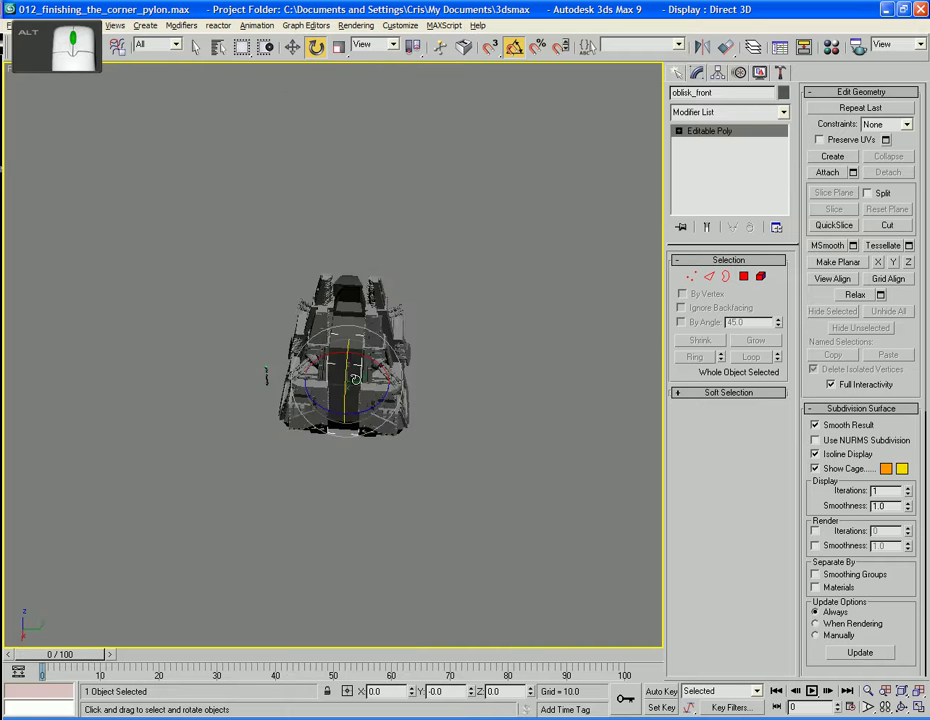
pyautogui.scroll(3, 362, 385)
pyautogui.click(531, 425)
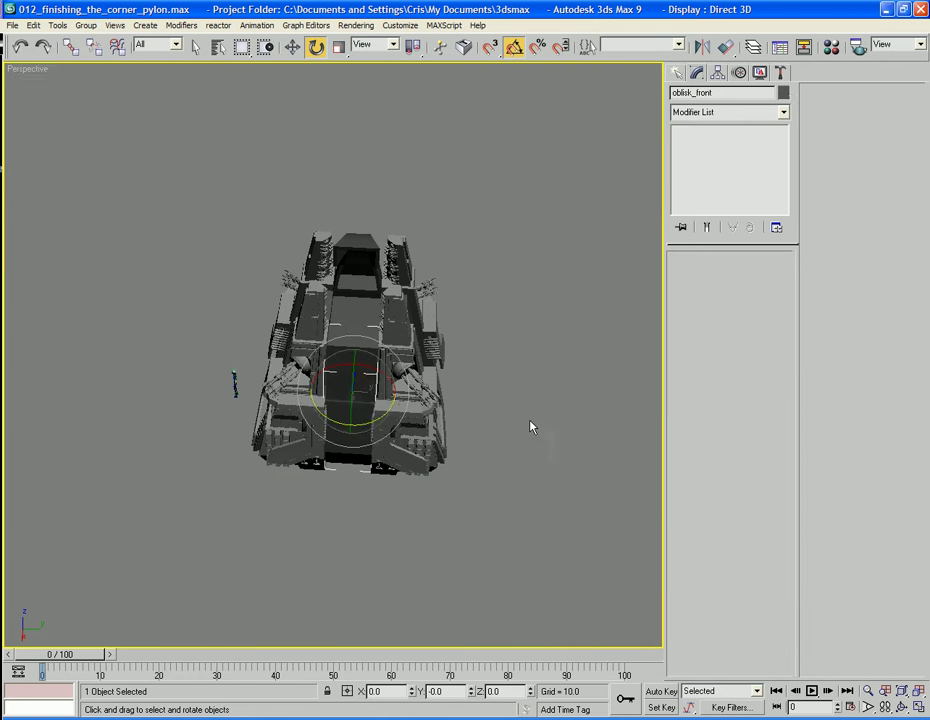
pyautogui.click(439, 428)
pyautogui.press('Delete')
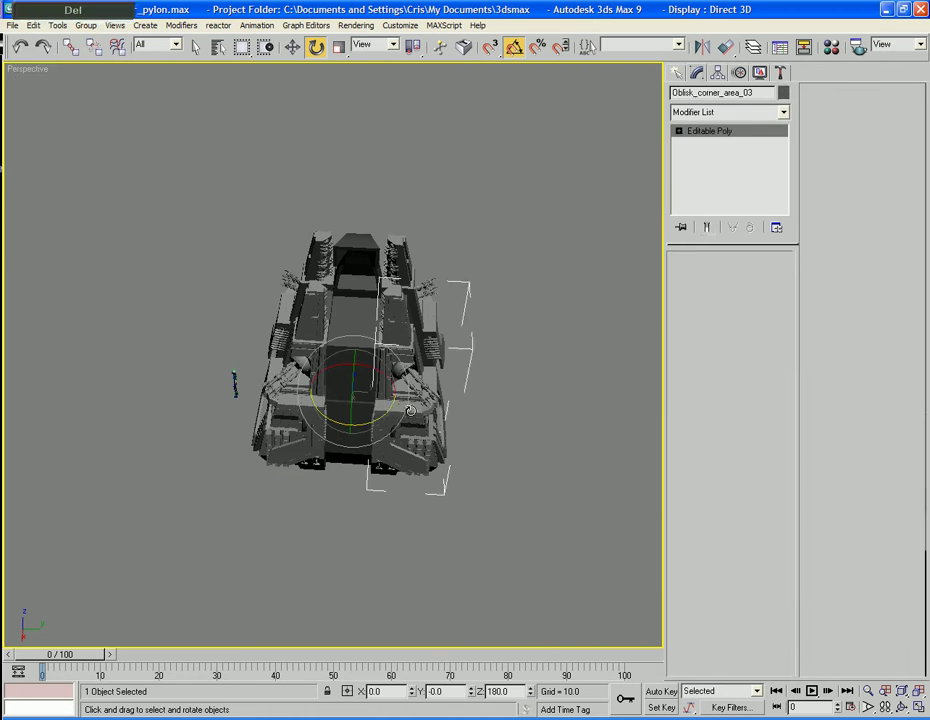
pyautogui.click(424, 317)
pyautogui.press('Delete')
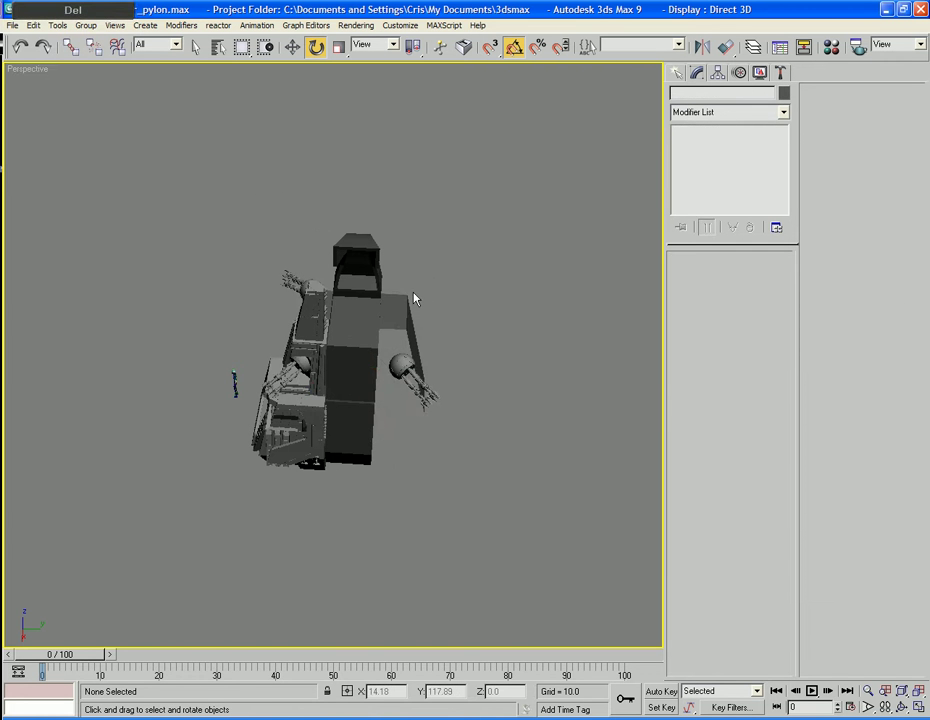
pyautogui.click(415, 372)
pyautogui.press('Delete')
pyautogui.click(310, 300)
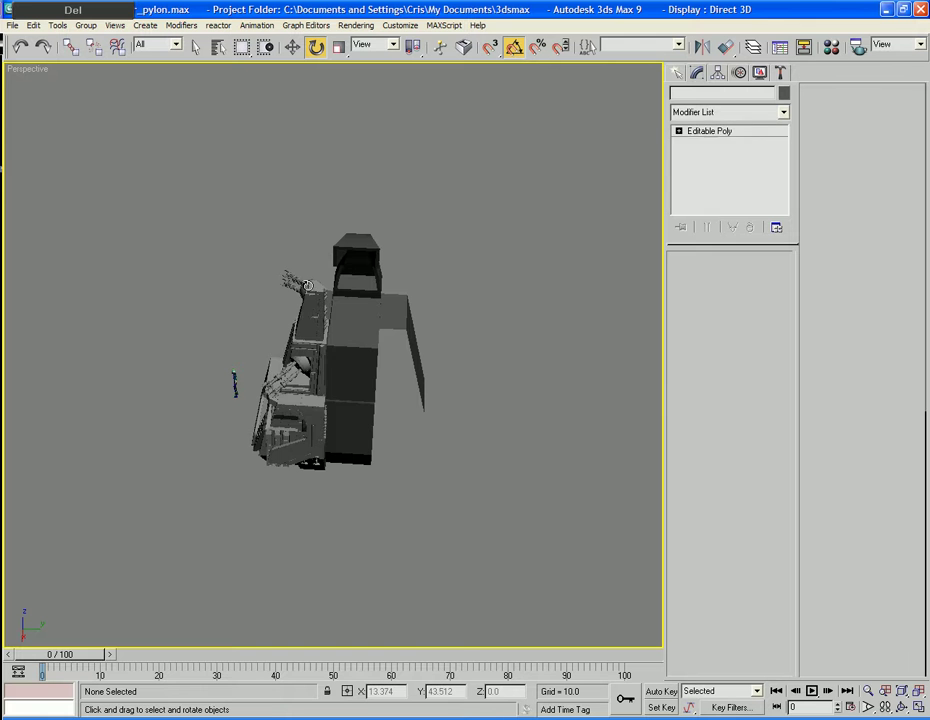
pyautogui.press('Delete')
pyautogui.hotkey('ctrl', 'z')
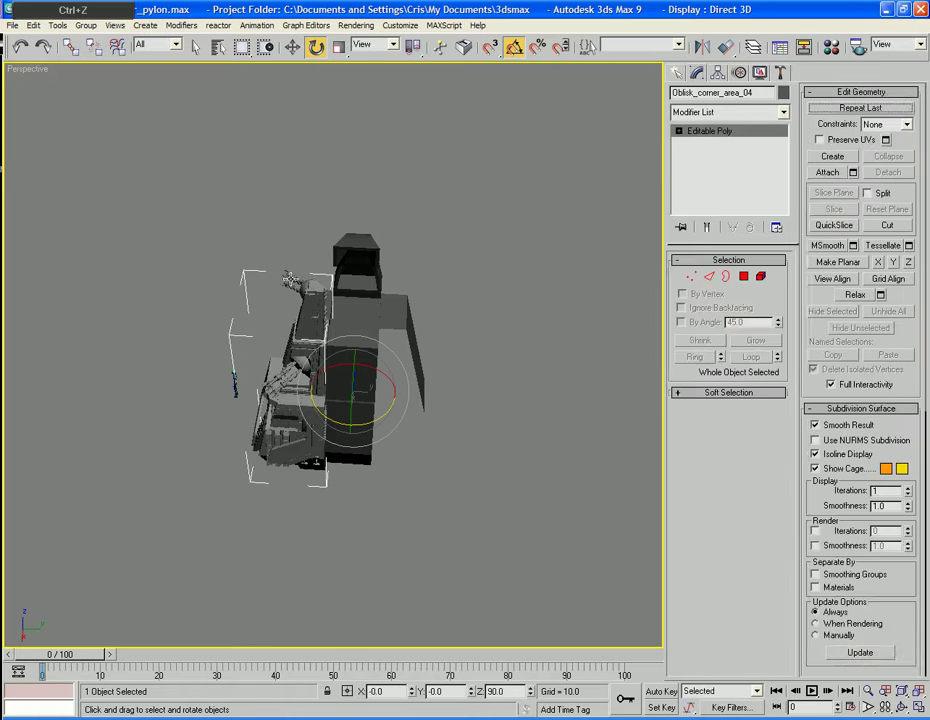
# Delete the spare rear gun assembly and hide the arch and the other central hull pieces around the front section
pyautogui.click(290, 281)
pyautogui.press('Delete')
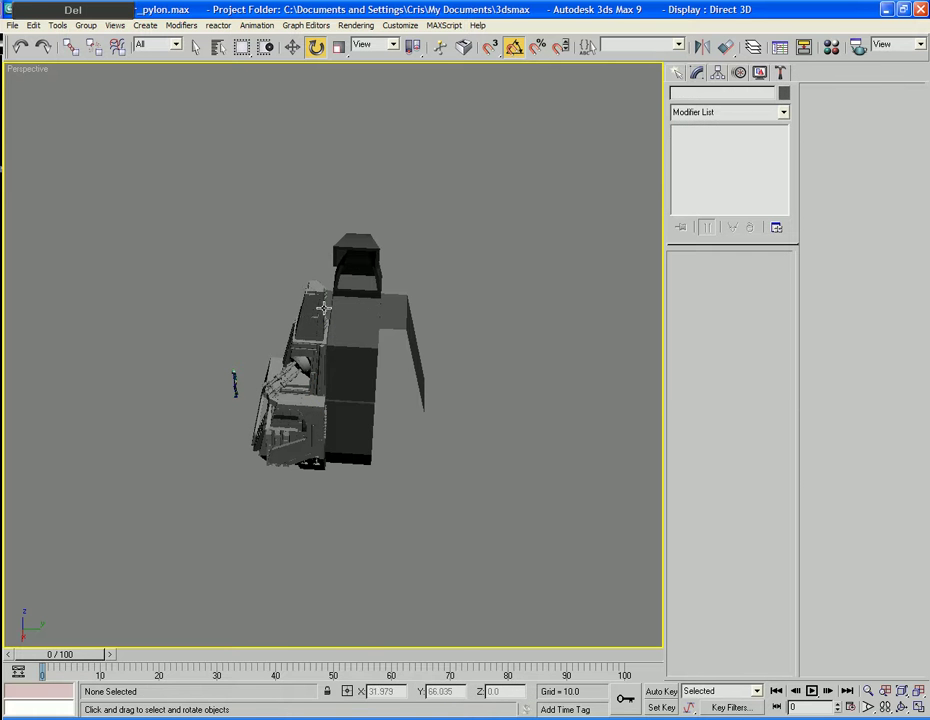
pyautogui.keyDown('alt'); pyautogui.moveTo(322, 307); pyautogui.dragTo(421, 253, button='middle'); pyautogui.keyUp('alt')
pyautogui.scroll(5, 228, 336)
pyautogui.scroll(-5, 430, 270)
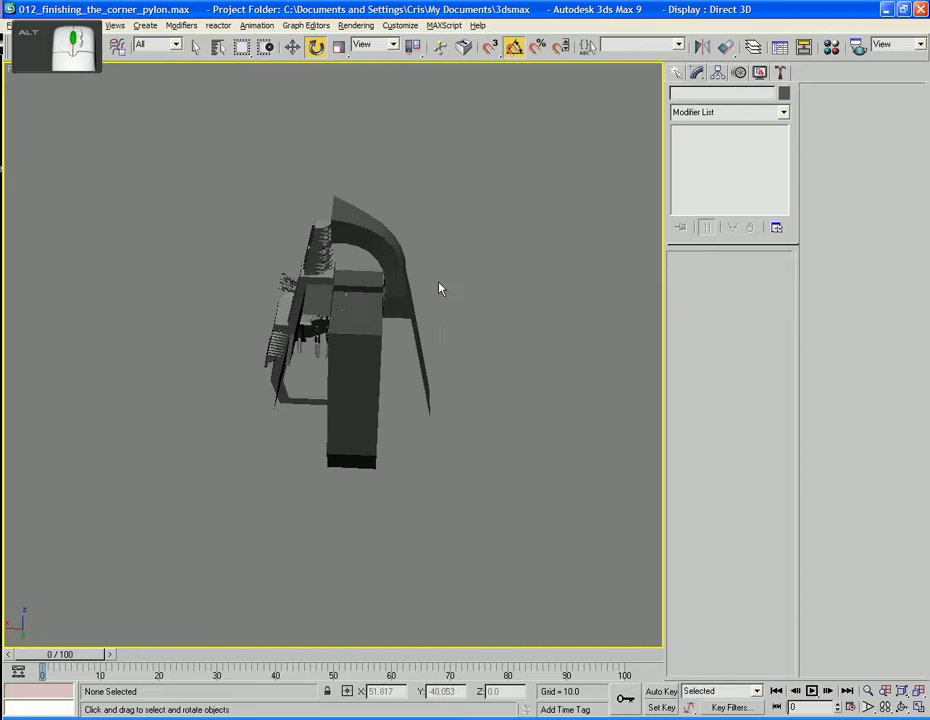
pyautogui.moveTo(475, 243); pyautogui.dragTo(362, 500)
pyautogui.rightClick(360, 388)
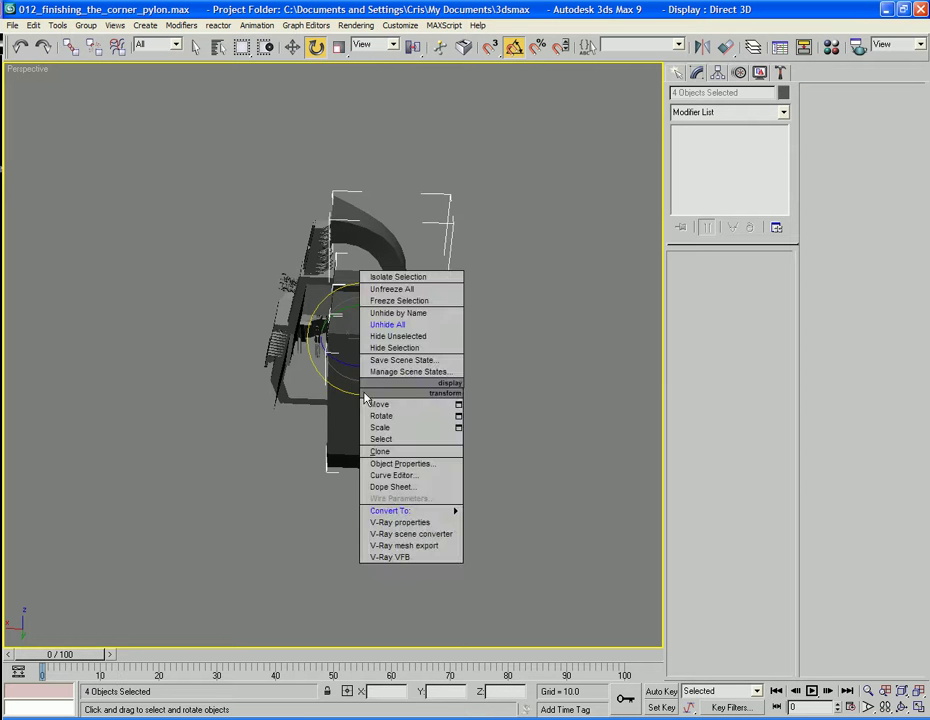
pyautogui.click(429, 348)
pyautogui.keyDown('alt'); pyautogui.moveTo(411, 338); pyautogui.dragTo(440, 203, button='middle'); pyautogui.keyUp('alt')
# Select the oblisk_front section and turn on edged-faces display in the viewport
pyautogui.click(360, 372)
pyautogui.keyDown('alt'); pyautogui.moveTo(434, 347); pyautogui.dragTo(368, 416, button='middle'); pyautogui.keyUp('alt')
pyautogui.scroll(5, 421, 446)
pyautogui.press('F4')
pyautogui.scroll(-3, 438, 365)
pyautogui.scroll(5, 368, 416)
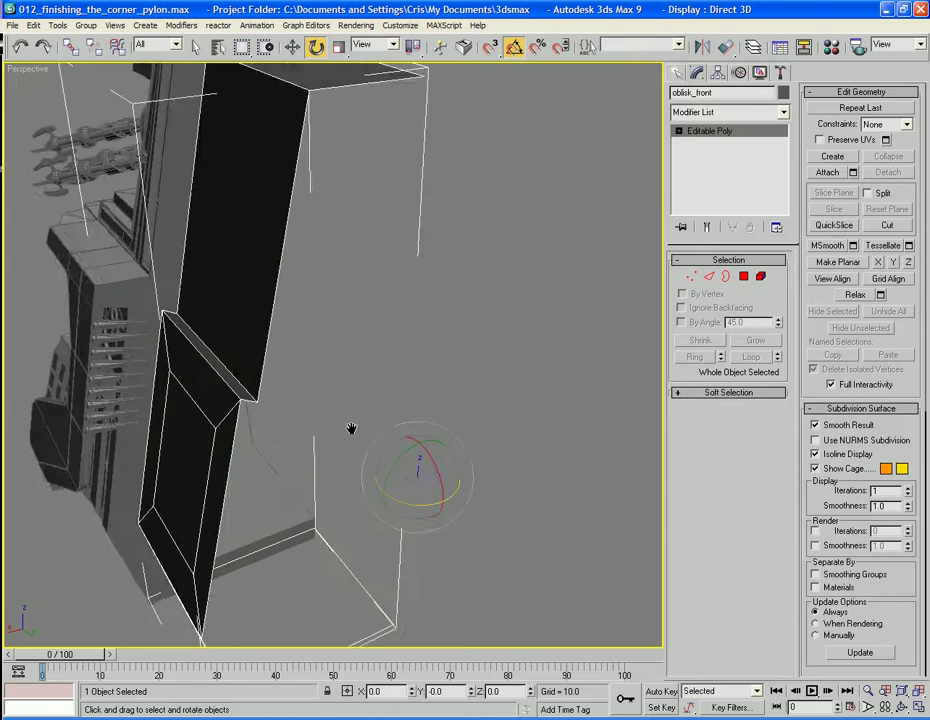
# Raise the back edge of oblisk_front's narrow ledge slightly, using the View reference coordinate system
pyautogui.click(709, 277)
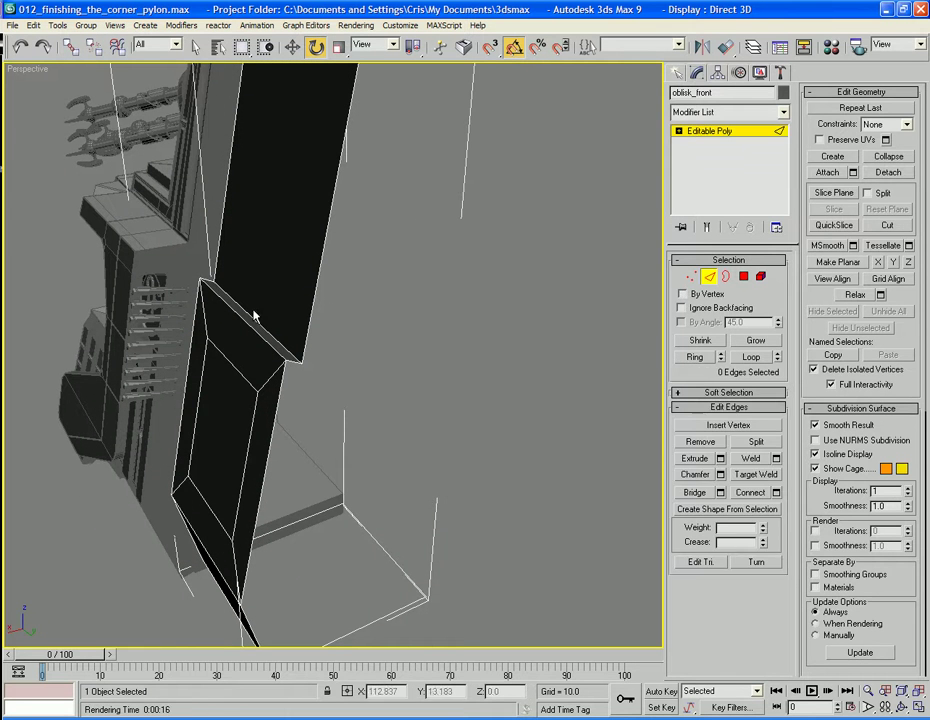
pyautogui.click(254, 316)
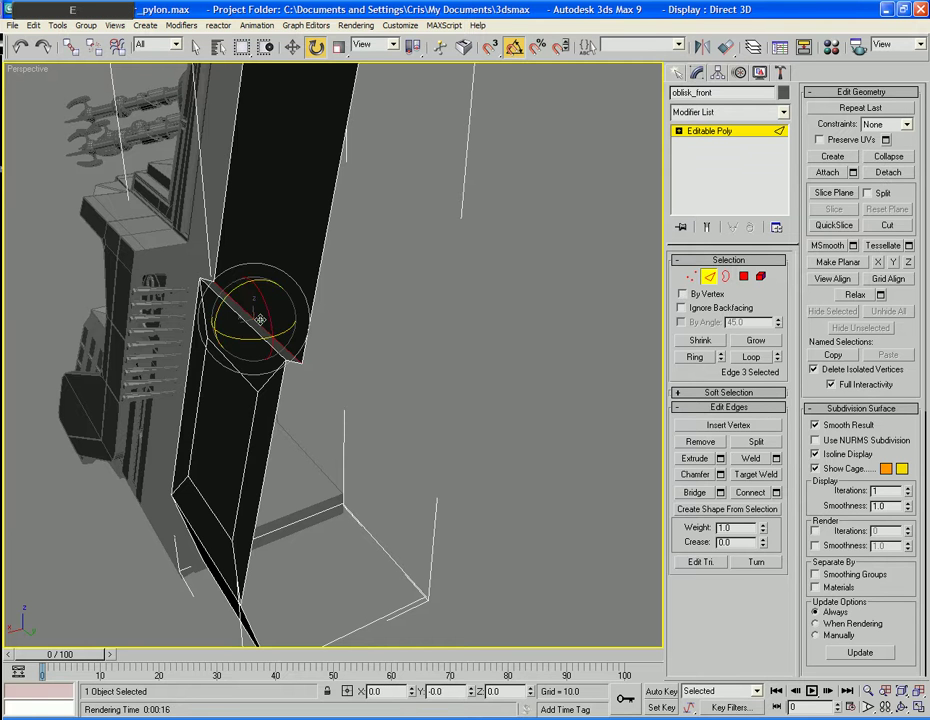
pyautogui.press('w')
pyautogui.click(378, 44)
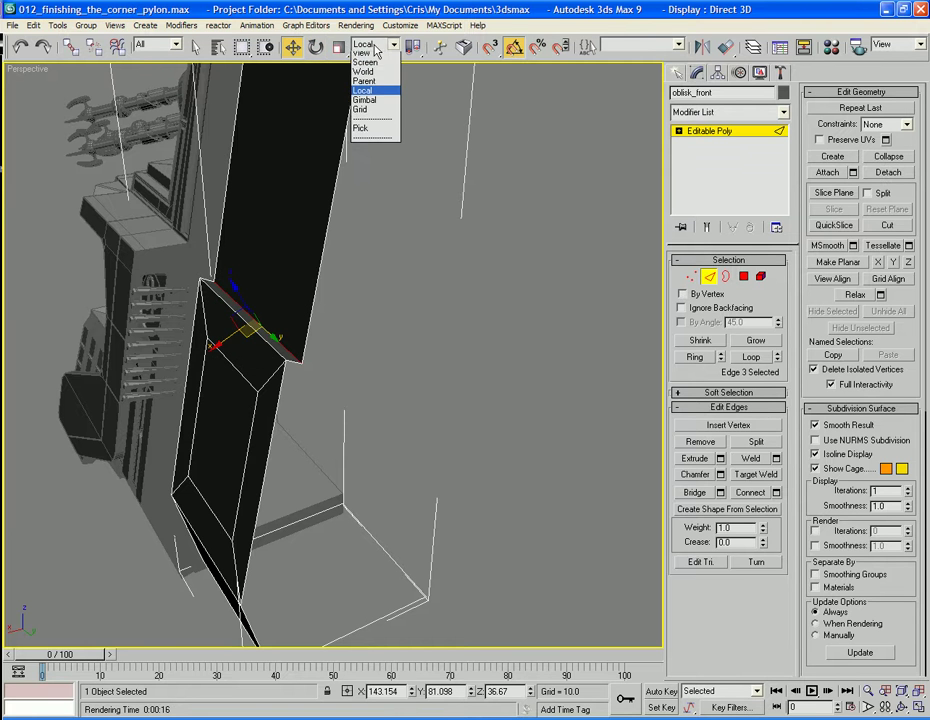
pyautogui.click(364, 61)
pyautogui.moveTo(240, 313); pyautogui.dragTo(241, 302)
pyautogui.click(358, 312)
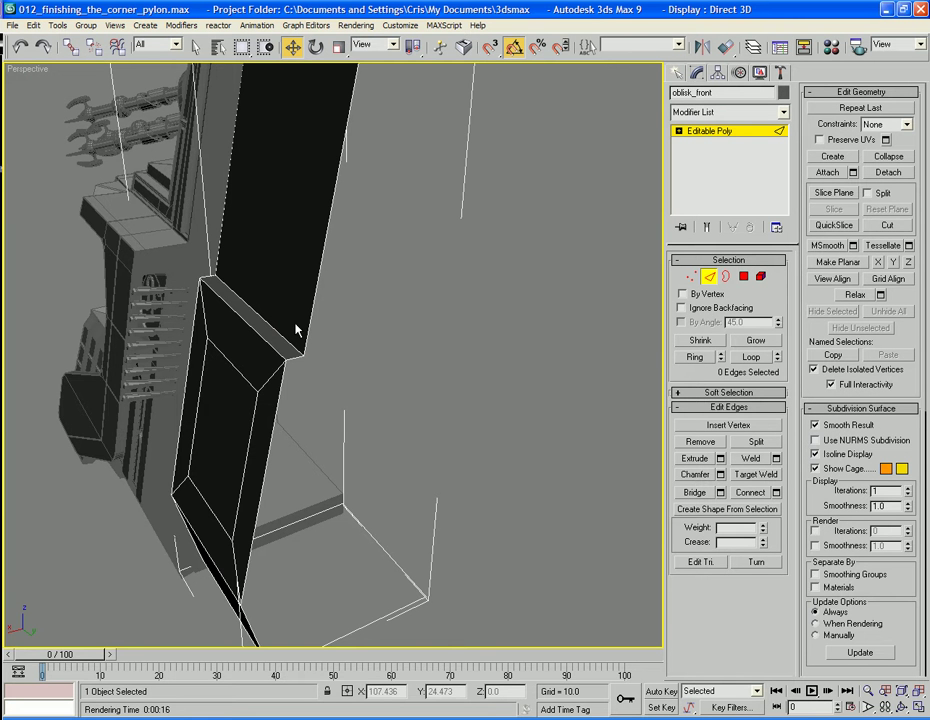
# Collapse the inset rectangle on oblisk_front's lower front face to one centre point: its upper and lower edges, and the resulting vertical edge
pyautogui.keyDown('alt'); pyautogui.moveTo(297, 328); pyautogui.dragTo(473, 284, button='middle'); pyautogui.keyUp('alt')
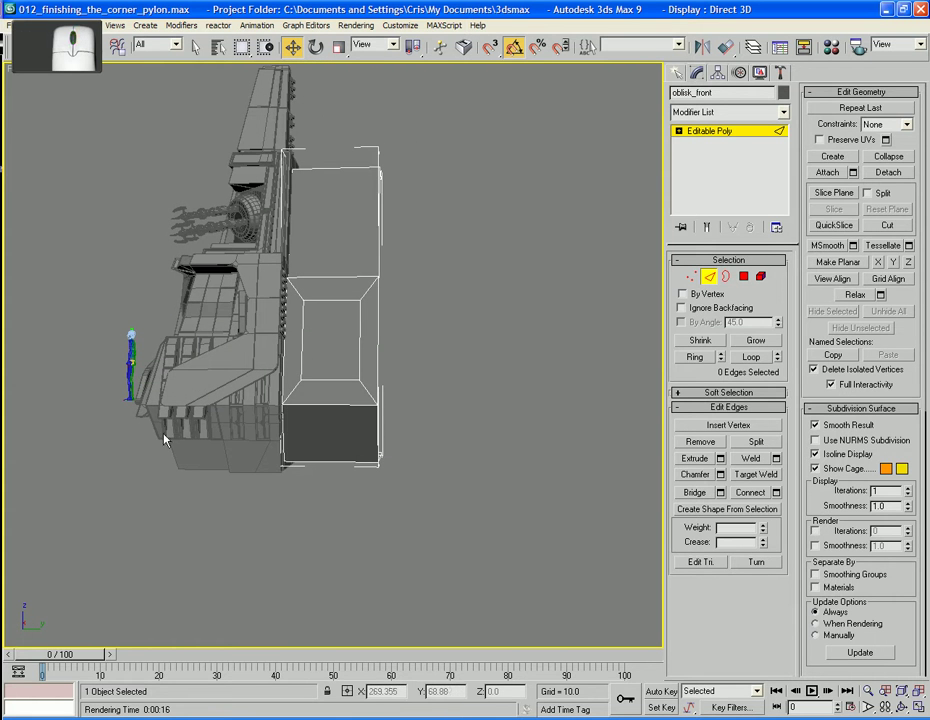
pyautogui.keyDown('alt'); pyautogui.moveTo(247, 460); pyautogui.dragTo(333, 481, button='middle'); pyautogui.keyUp('alt')
pyautogui.scroll(4, 303, 438)
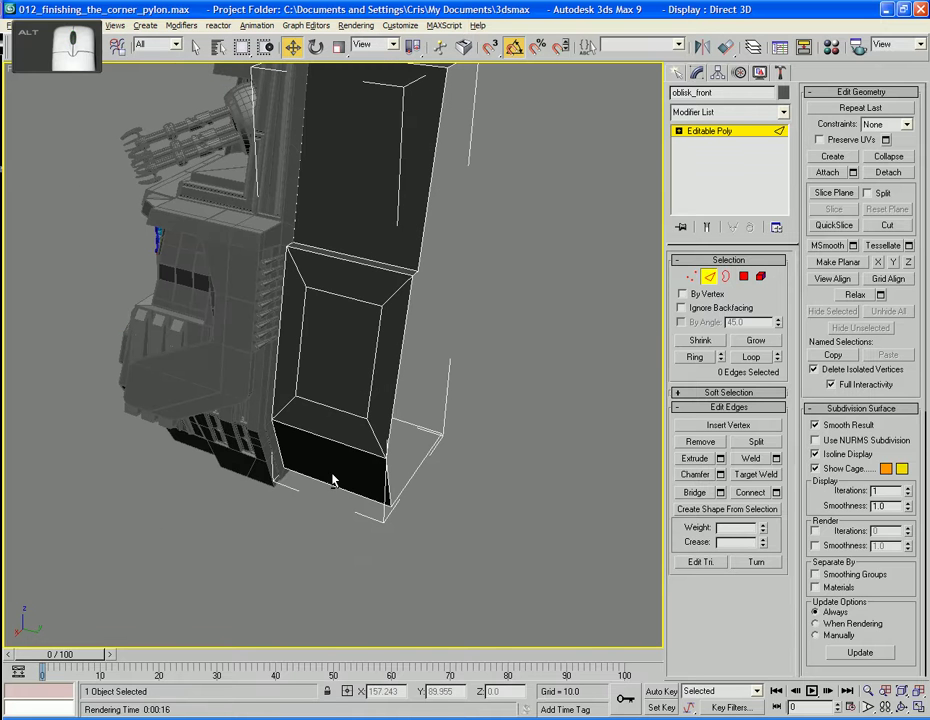
pyautogui.click(743, 276)
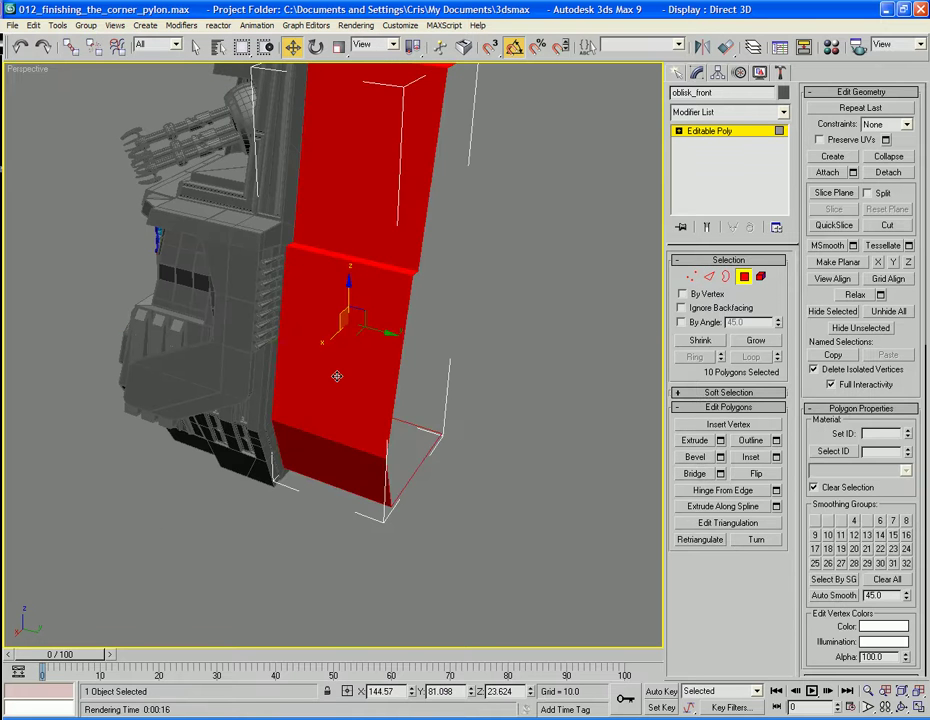
pyautogui.click(347, 376)
pyautogui.keyDown('alt'); pyautogui.moveTo(347, 376); pyautogui.dragTo(378, 358, button='middle'); pyautogui.keyUp('alt')
pyautogui.press('2')
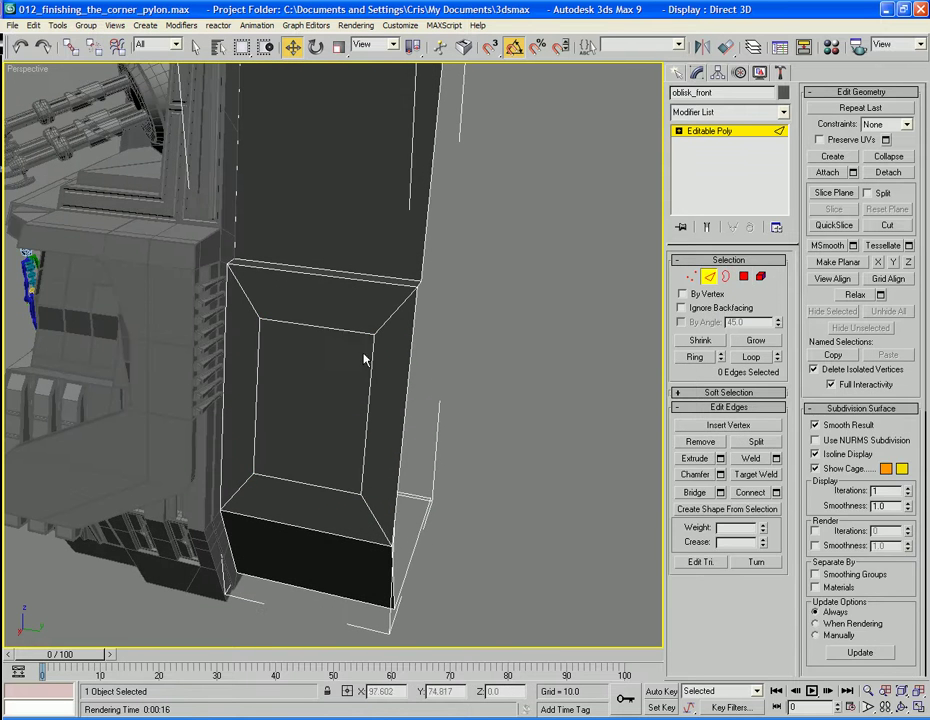
pyautogui.click(341, 332)
pyautogui.click(888, 156)
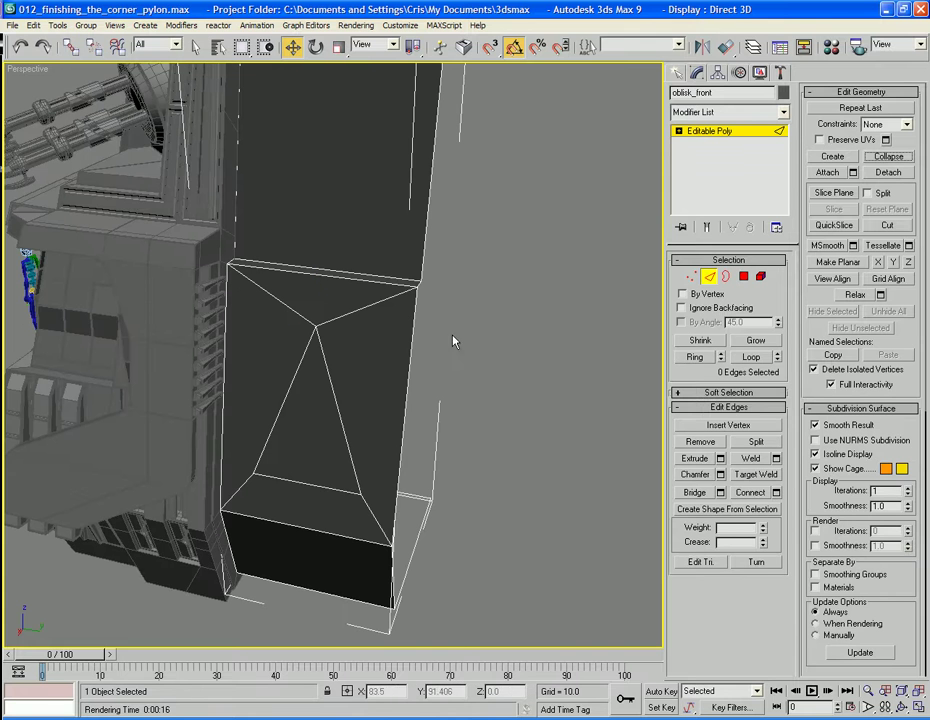
pyautogui.click(304, 475)
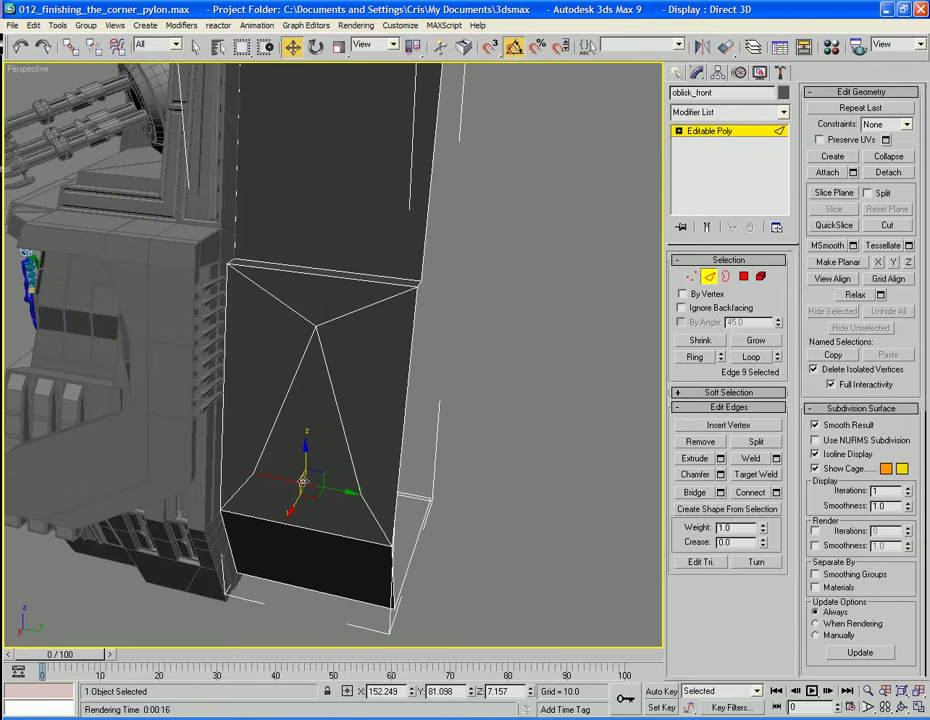
pyautogui.click(889, 157)
pyautogui.click(313, 369)
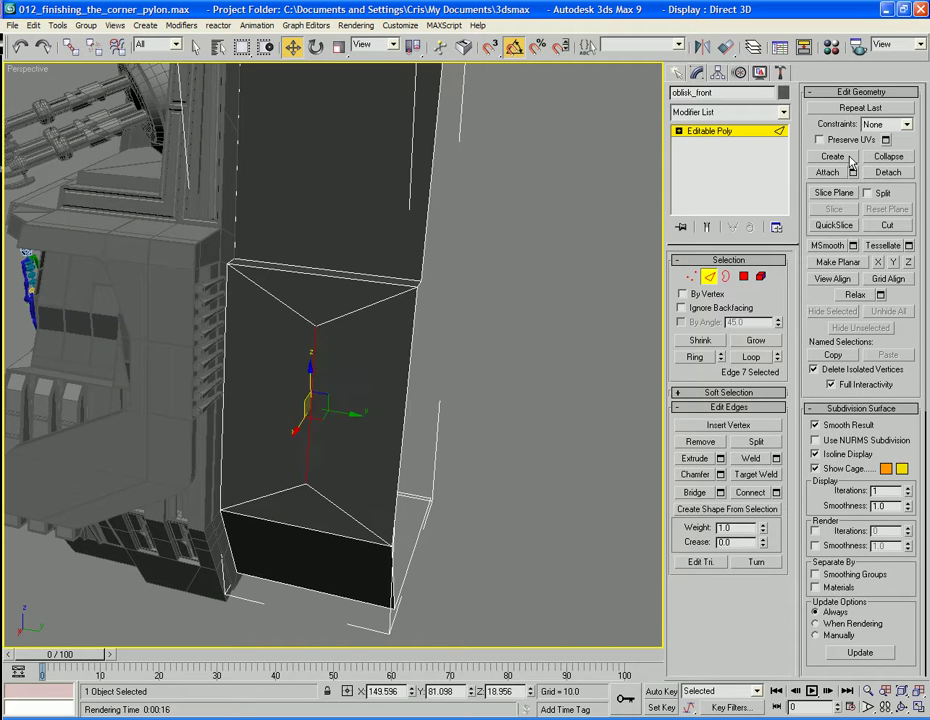
pyautogui.click(889, 157)
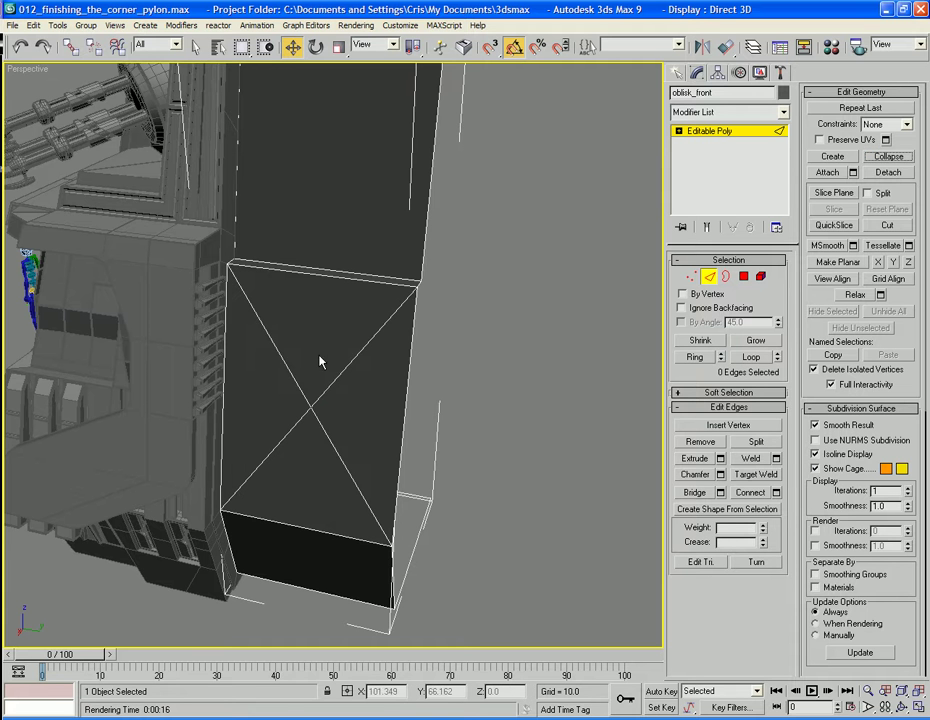
# Remove the four diagonal edges crossing the lower front face so it becomes a single plain polygon
pyautogui.click(349, 366)
pyautogui.keyDown('ctrl'); pyautogui.click(283, 355); pyautogui.keyUp('ctrl')
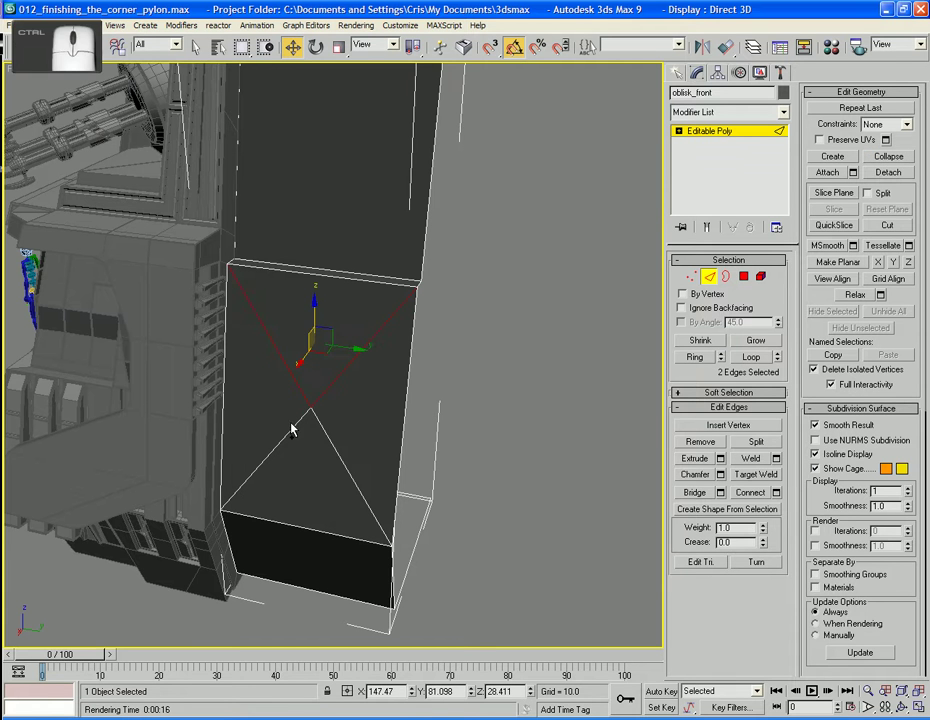
pyautogui.keyDown('ctrl'); pyautogui.click(293, 426); pyautogui.keyUp('ctrl')
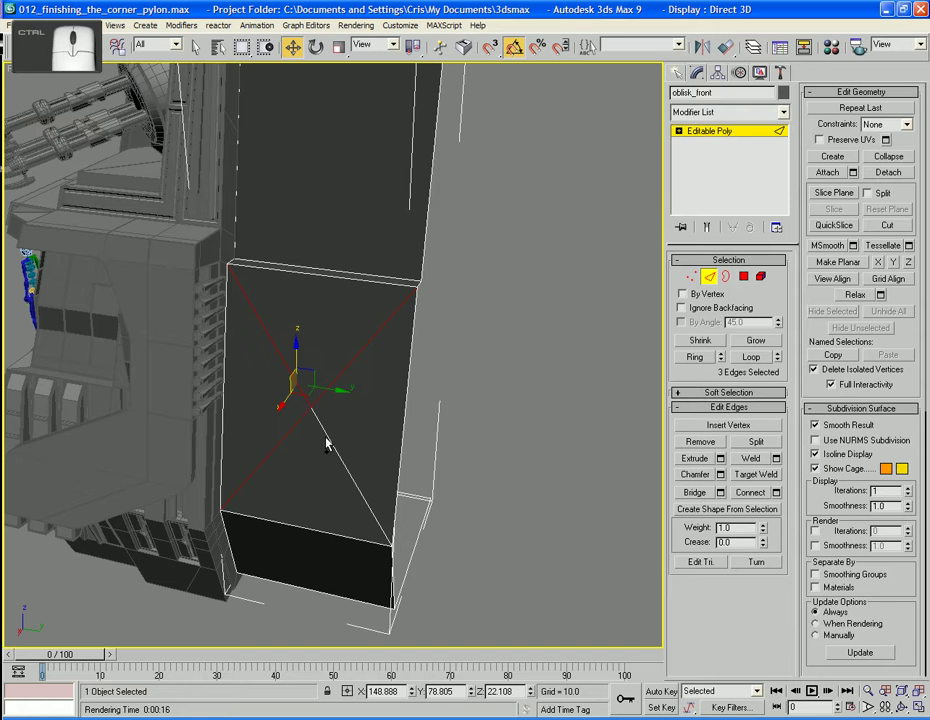
pyautogui.keyDown('ctrl'); pyautogui.click(336, 447); pyautogui.keyUp('ctrl')
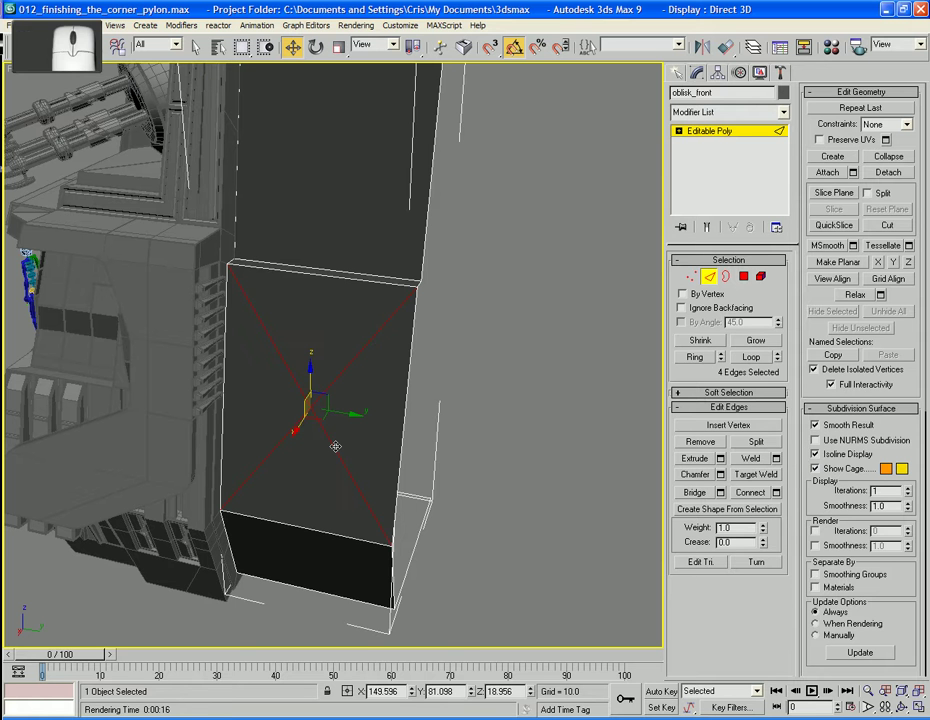
pyautogui.click(336, 447)
# Connect the two side edges of oblisk_front's lower front face with one horizontal edge across its middle
pyautogui.keyDown('alt'); pyautogui.moveTo(365, 540); pyautogui.dragTo(360, 250, button='middle'); pyautogui.keyUp('alt')
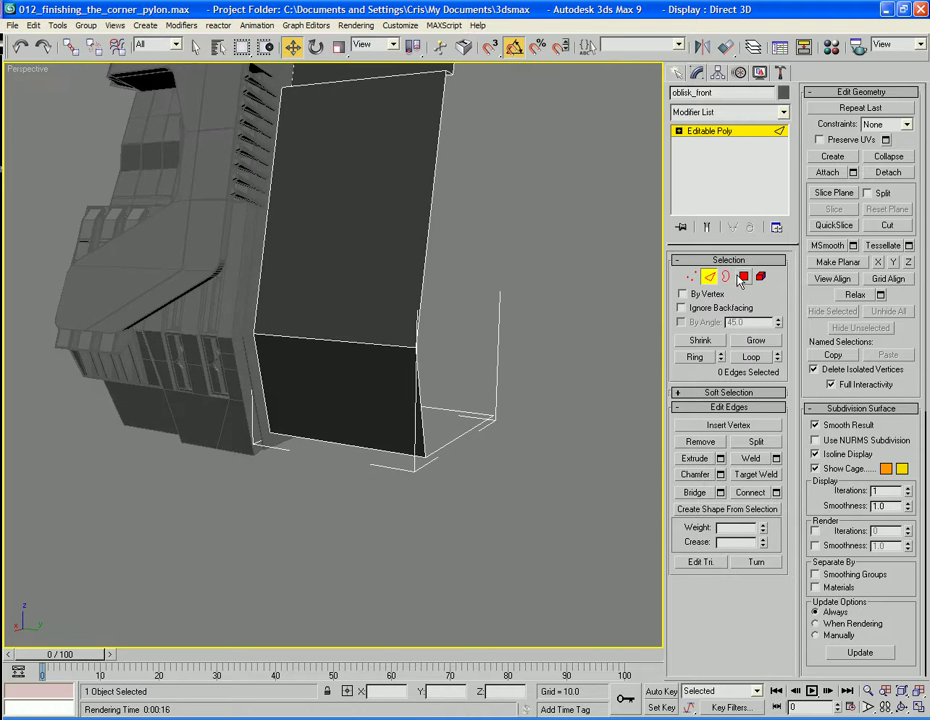
pyautogui.click(429, 236)
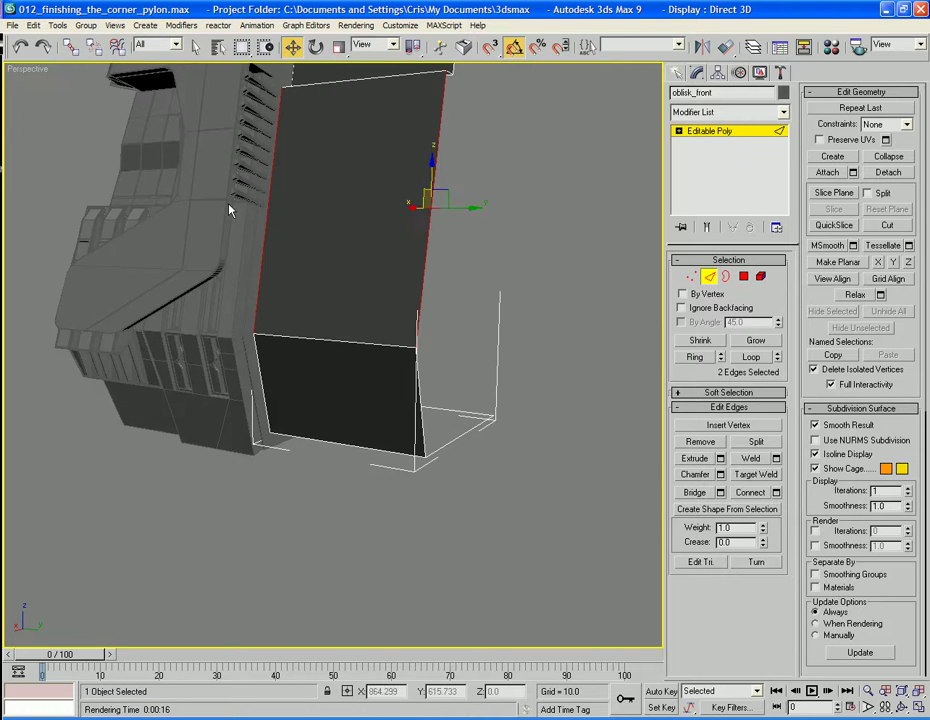
pyautogui.keyDown('alt'); pyautogui.moveTo(429, 236); pyautogui.dragTo(459, 386, button='middle'); pyautogui.keyUp('alt')
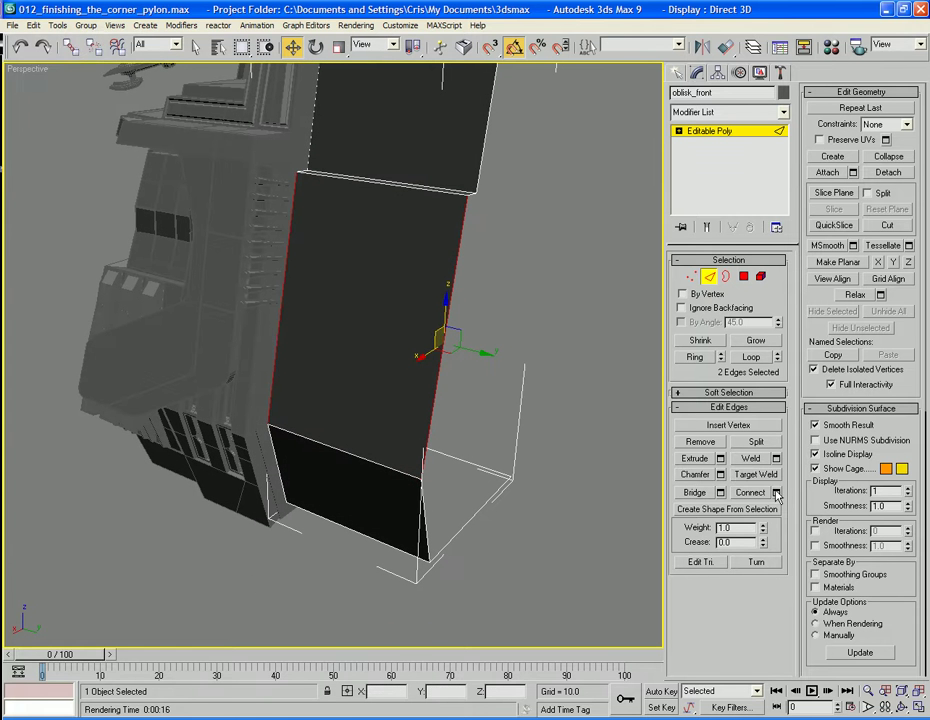
pyautogui.click(776, 493)
pyautogui.click(464, 418)
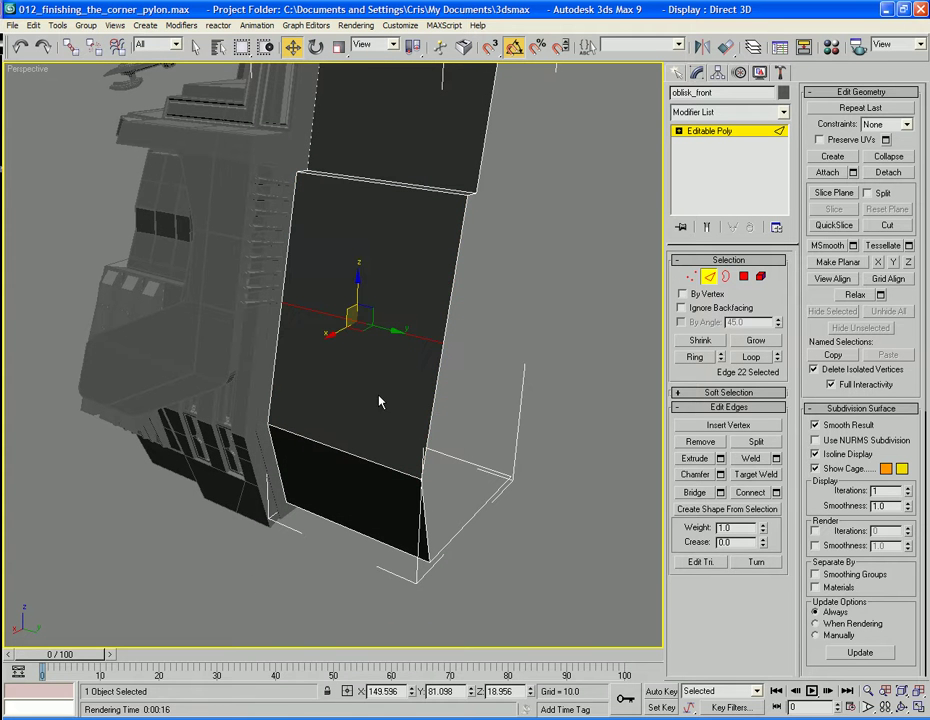
# Inset the two front polygons below the middle edge as a group by 1.0
pyautogui.keyDown('alt'); pyautogui.moveTo(380, 401); pyautogui.dragTo(418, 329, button='middle'); pyautogui.keyUp('alt')
pyautogui.scroll(-10, 440, 272)
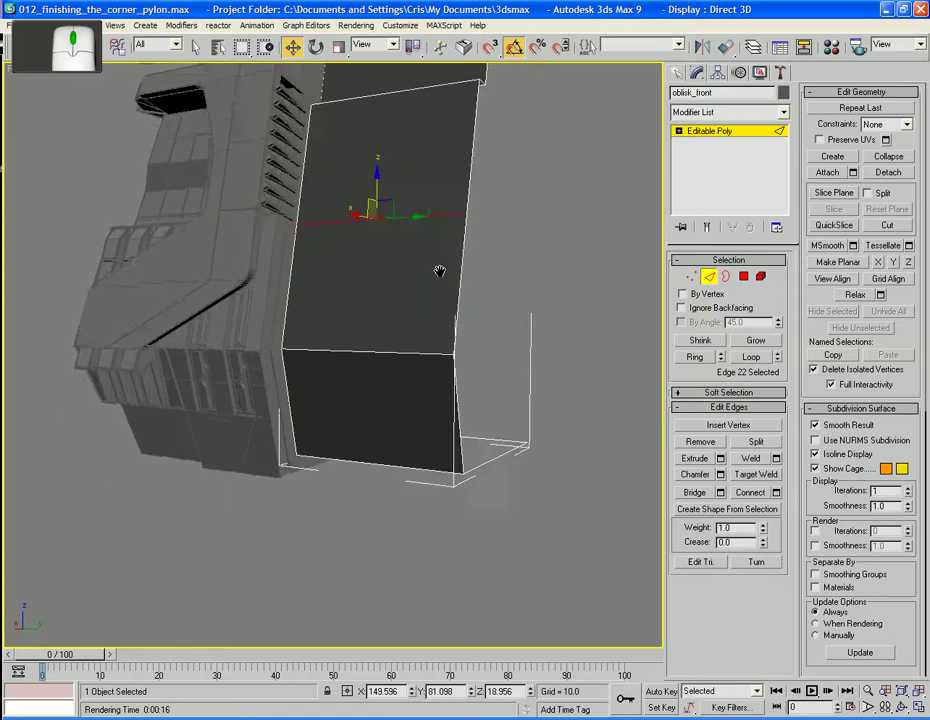
pyautogui.keyDown('alt'); pyautogui.moveTo(422, 271); pyautogui.dragTo(434, 276, button='middle'); pyautogui.keyUp('alt')
pyautogui.scroll(5, 374, 301)
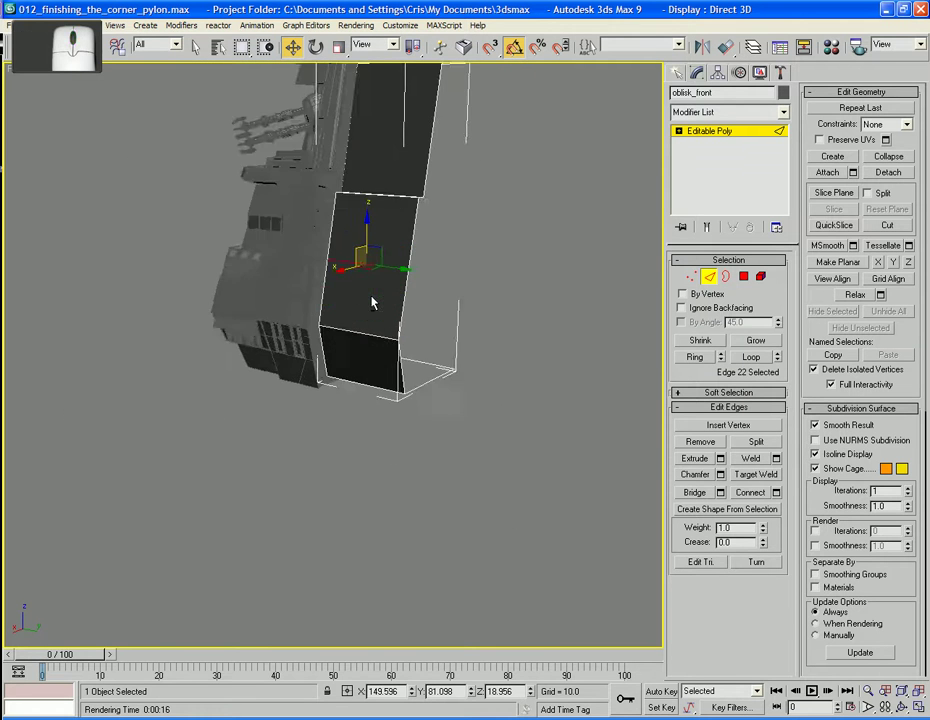
pyautogui.moveTo(374, 301); pyautogui.dragTo(342, 349, button='middle')
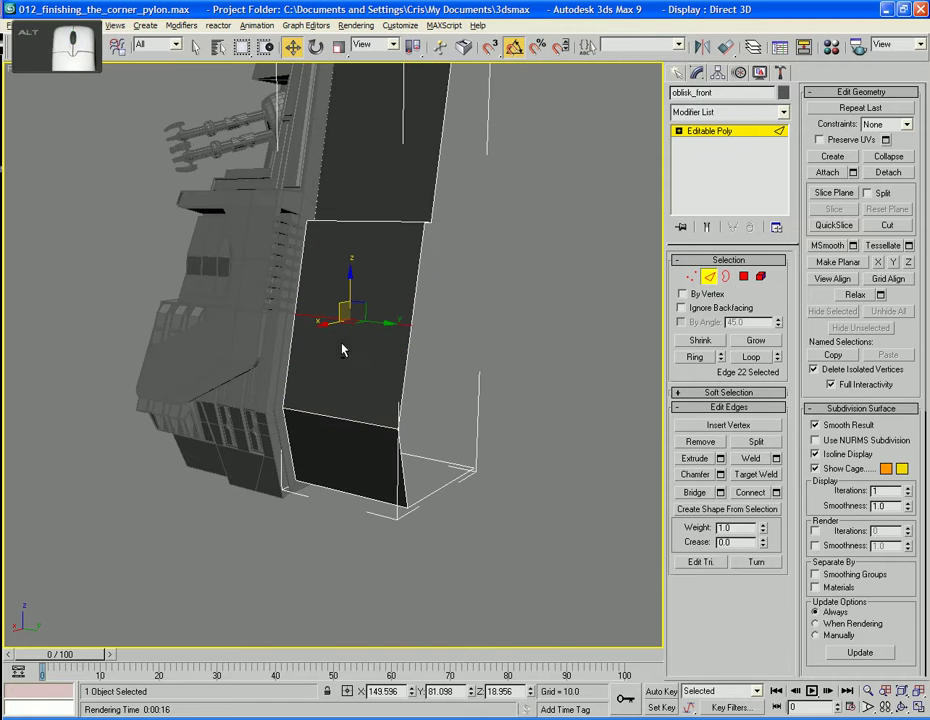
pyautogui.click(743, 277)
pyautogui.click(357, 398)
pyautogui.keyDown('ctrl'); pyautogui.click(357, 432); pyautogui.keyUp('ctrl')
pyautogui.keyDown('alt'); pyautogui.moveTo(357, 432); pyautogui.dragTo(368, 381, button='middle'); pyautogui.keyUp('alt')
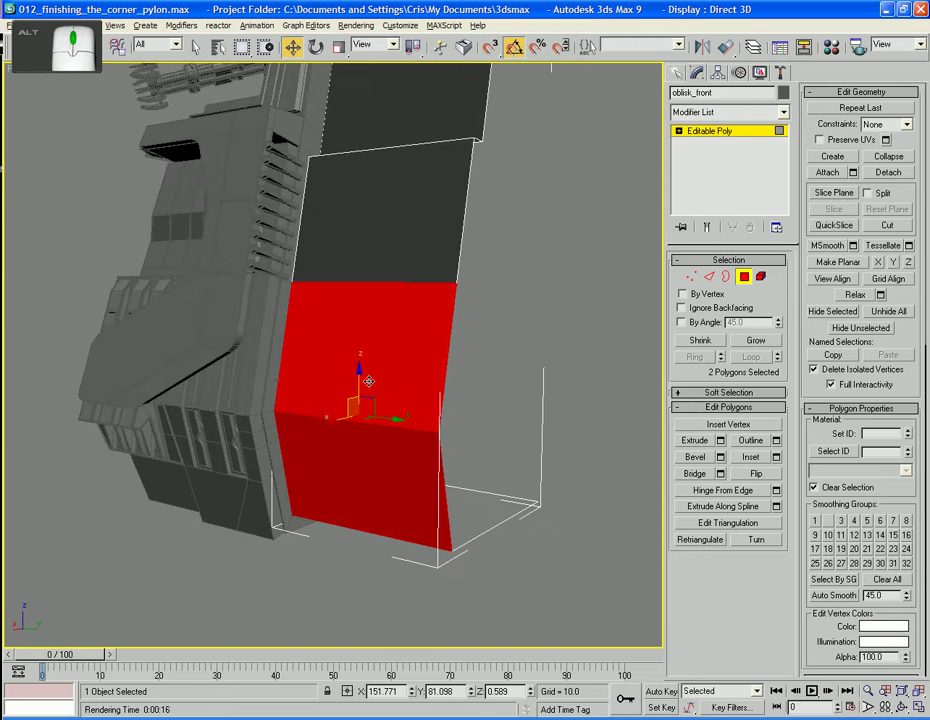
pyautogui.click(776, 457)
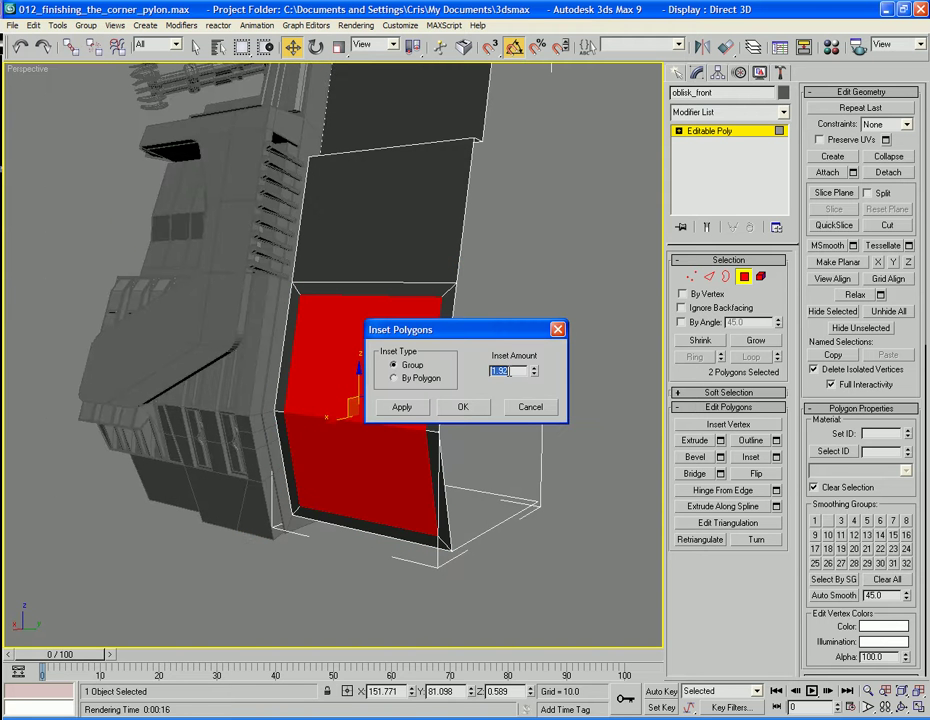
pyautogui.write('1.0')
pyautogui.press('Tab')
pyautogui.click(478, 407)
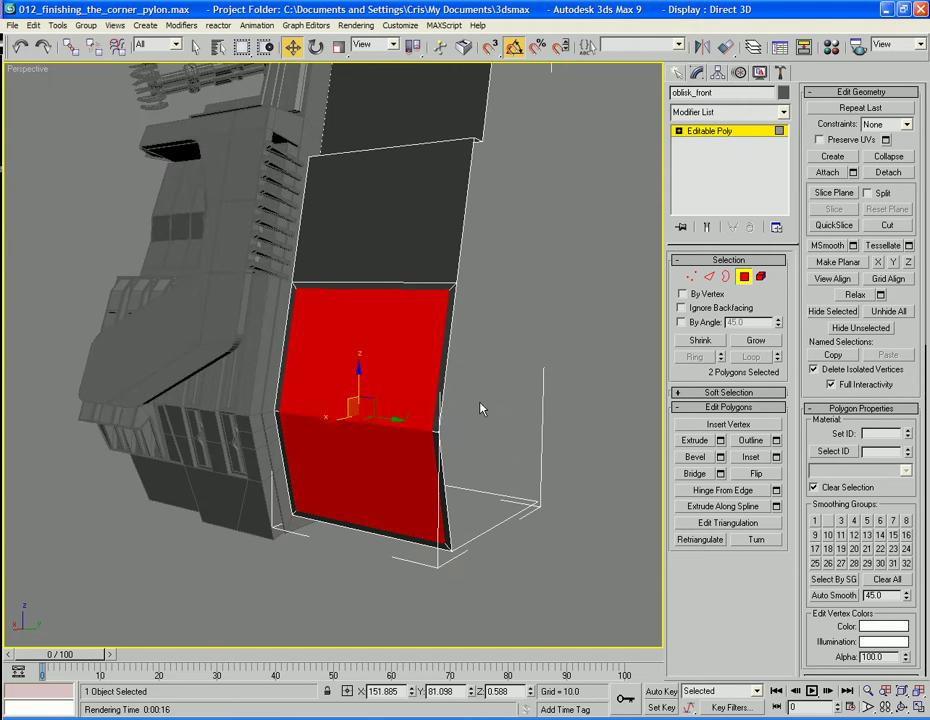
# Extrude the two inset polygons inward twice, each by -4.014 along their local normals
pyautogui.keyDown('alt'); pyautogui.moveTo(409, 433); pyautogui.dragTo(410, 452, button='middle'); pyautogui.keyUp('alt')
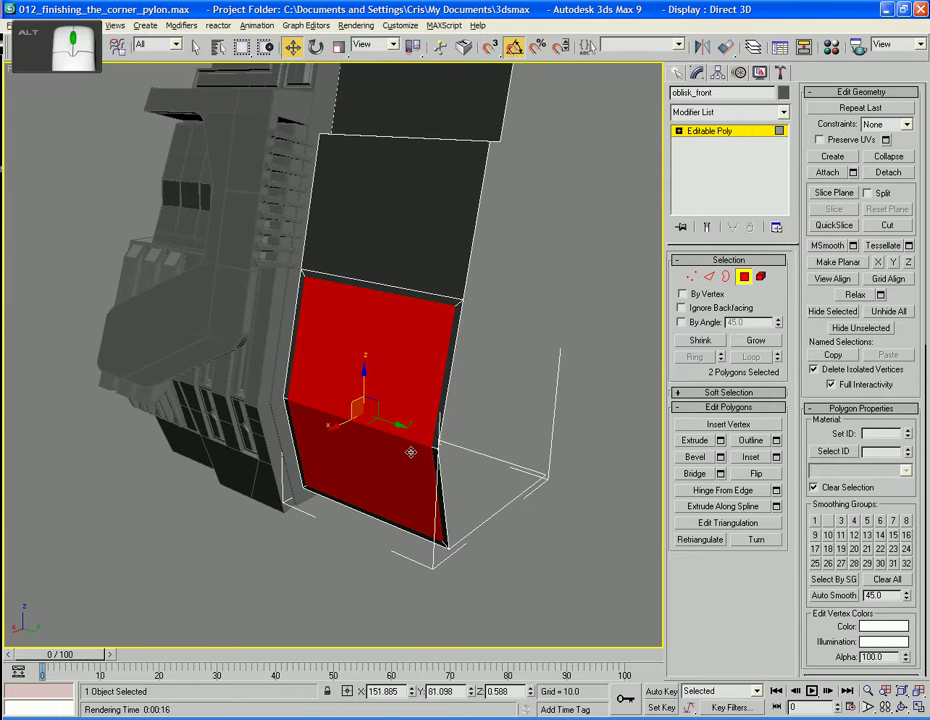
pyautogui.click(720, 441)
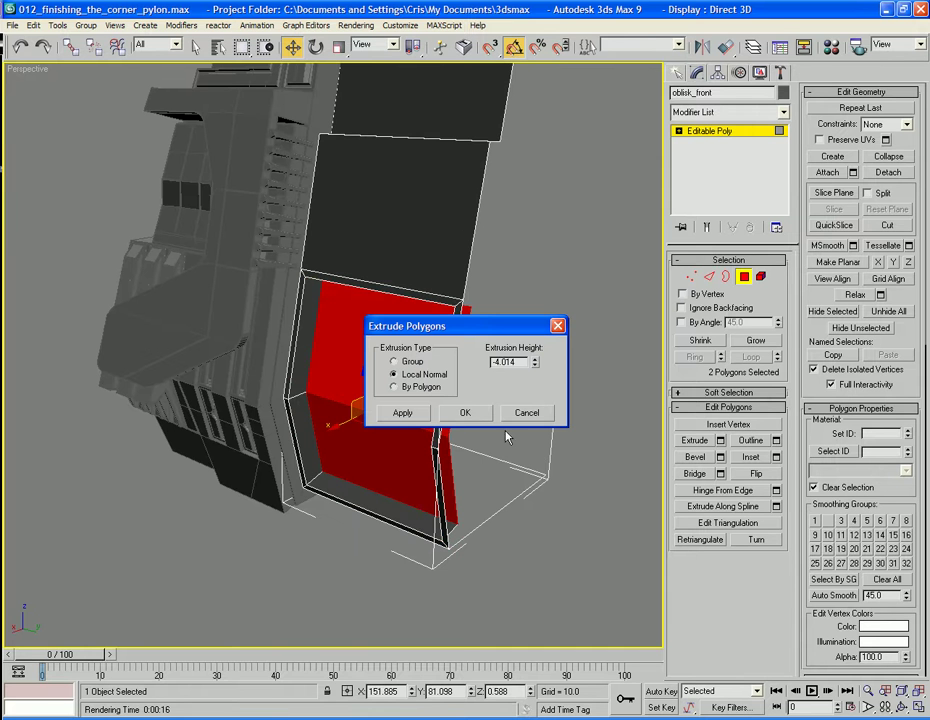
pyautogui.click(465, 413)
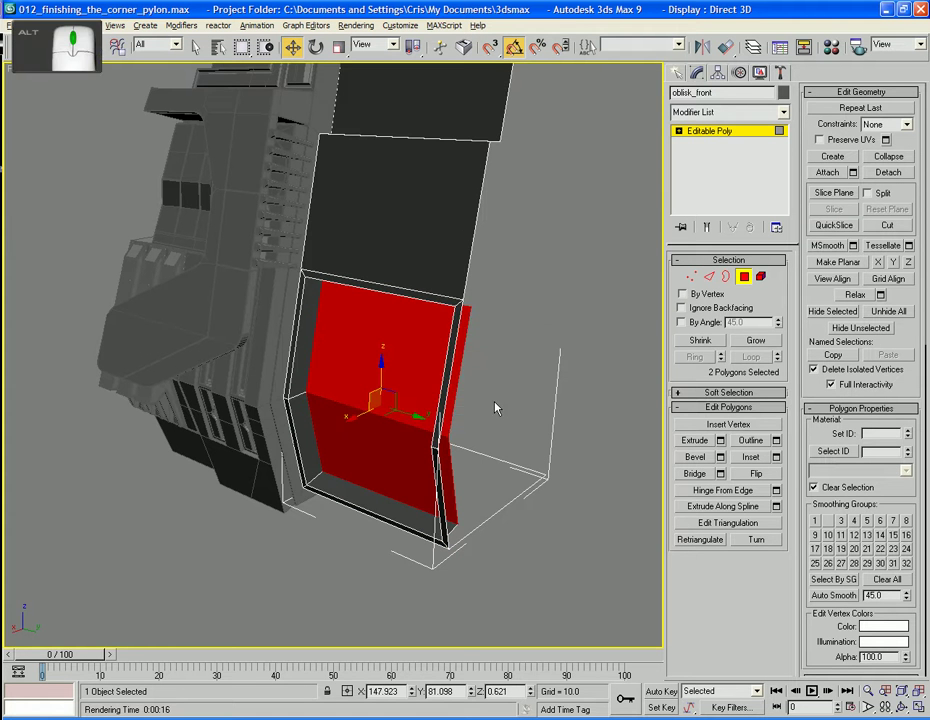
pyautogui.keyDown('alt'); pyautogui.moveTo(496, 405); pyautogui.dragTo(441, 372, button='middle'); pyautogui.keyUp('alt')
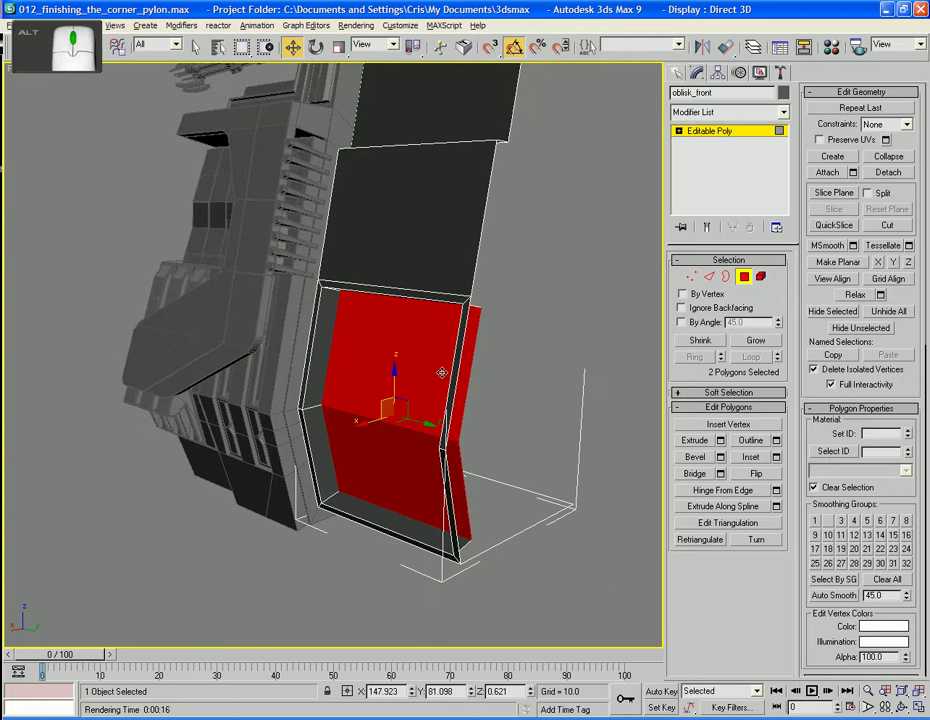
pyautogui.click(720, 441)
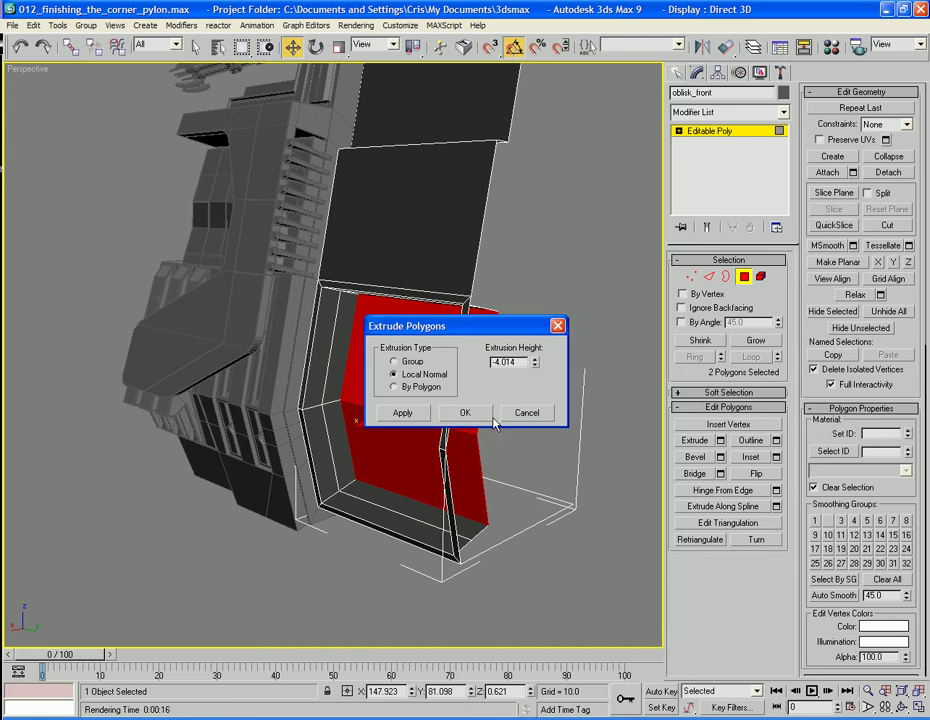
pyautogui.click(466, 413)
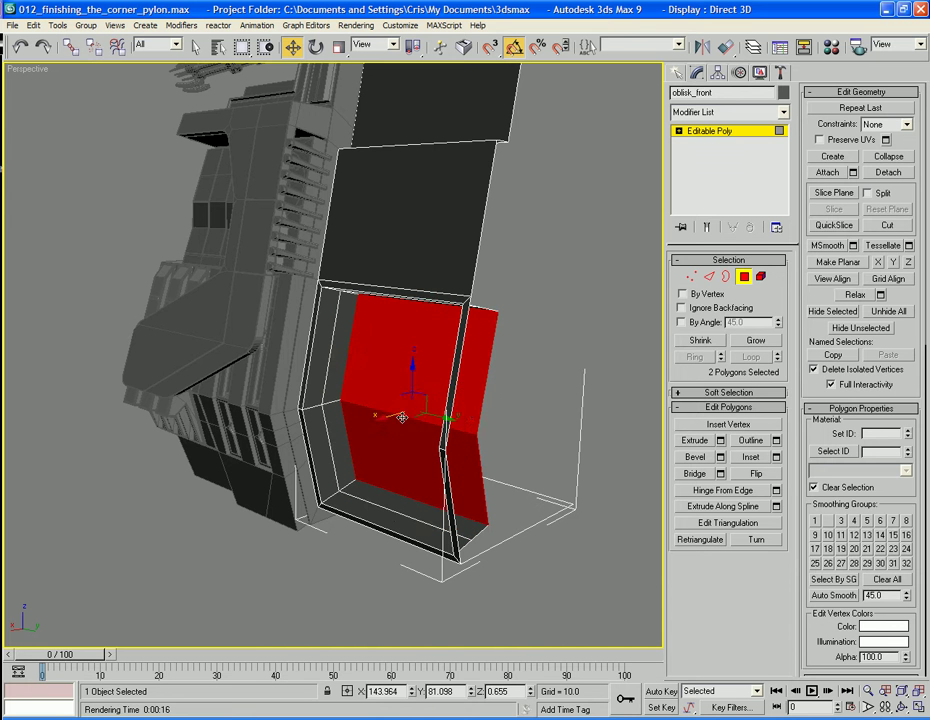
# Push the recess's back polygons deeper into the hull and scale them flat along the X axis
pyautogui.moveTo(381, 418); pyautogui.dragTo(445, 428)
pyautogui.press('r')
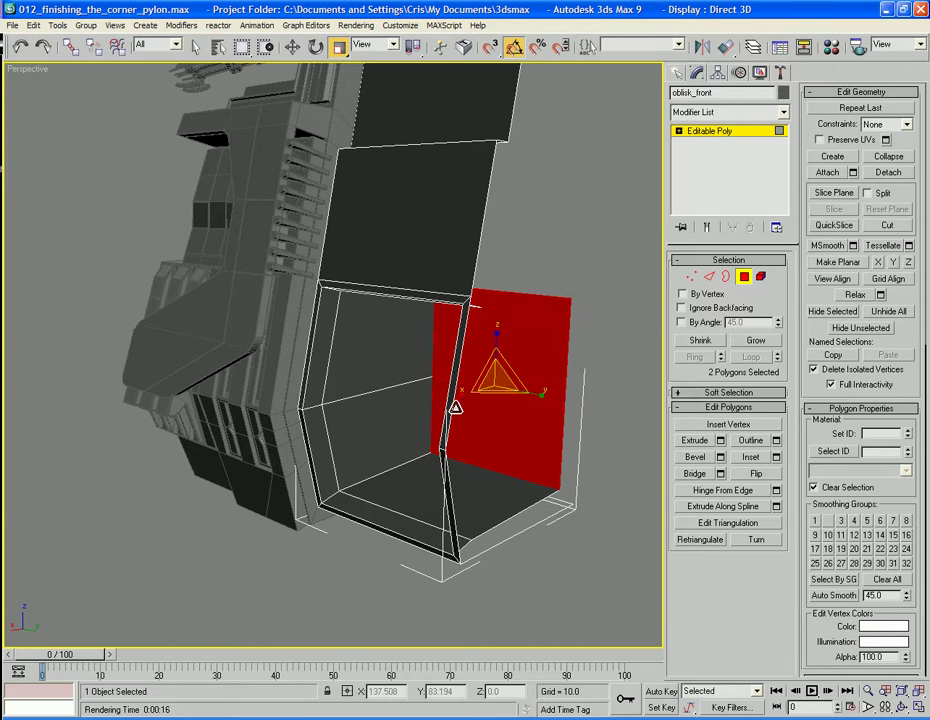
pyautogui.press('x')
# Extrude the recess's inner side-wall polygons outward along their local normals to widen the cavity on both sides
pyautogui.keyDown('alt'); pyautogui.moveTo(430, 470); pyautogui.dragTo(480, 500, button='middle'); pyautogui.keyUp('alt')
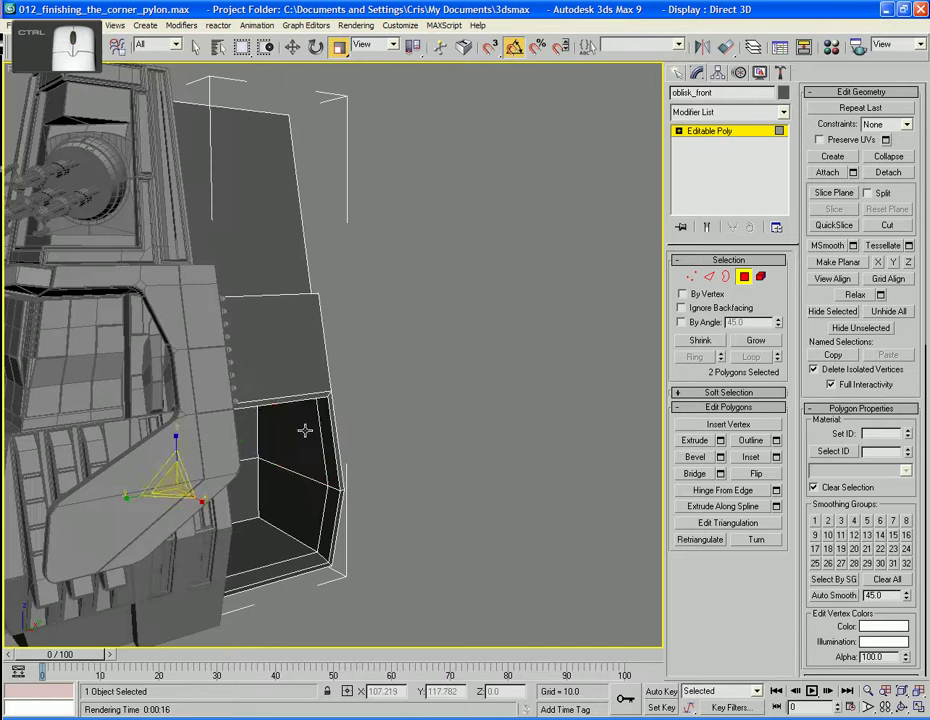
pyautogui.click(305, 430)
pyautogui.keyDown('ctrl'); pyautogui.click(305, 498); pyautogui.keyUp('ctrl')
pyautogui.click(719, 441)
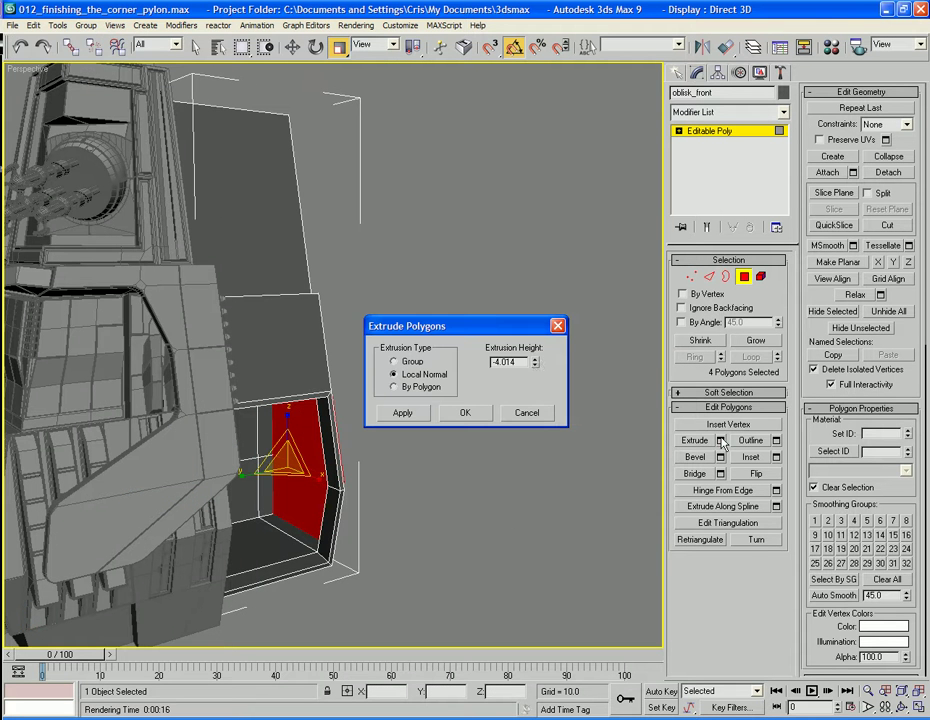
pyautogui.moveTo(535, 366); pyautogui.dragTo(563, 600)
pyautogui.click(482, 414)
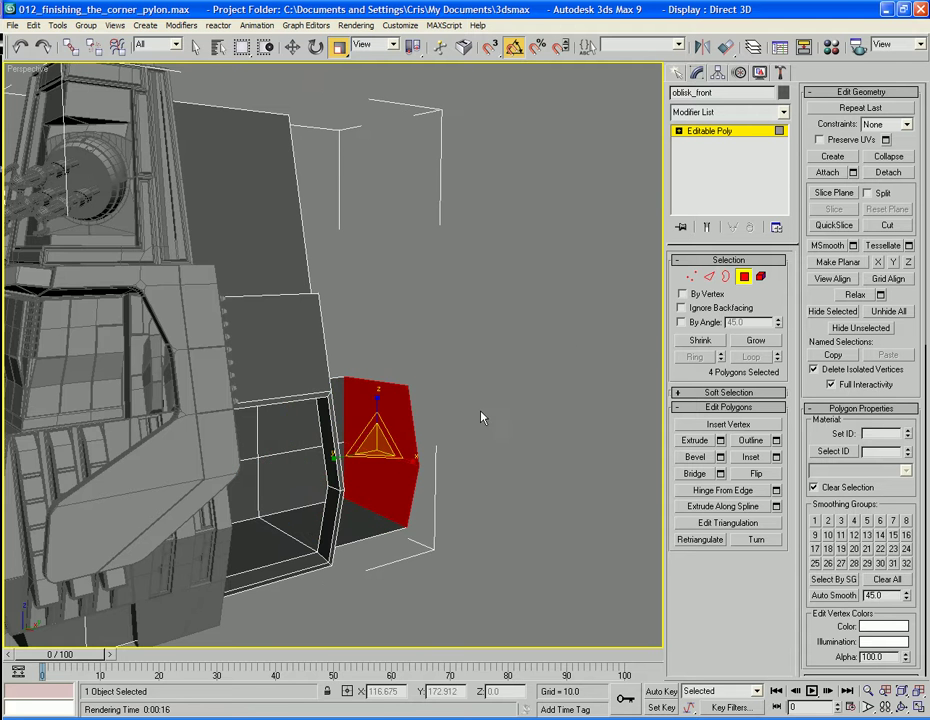
# Select the three floor polygons of the widened recess and raise them about 1.6 units along Z
pyautogui.keyDown('alt'); pyautogui.moveTo(482, 414); pyautogui.dragTo(355, 438, button='middle'); pyautogui.keyUp('alt')
pyautogui.scroll(5, 355, 438)
pyautogui.keyDown('alt'); pyautogui.moveTo(341, 384); pyautogui.dragTo(322, 350, button='middle'); pyautogui.keyUp('alt')
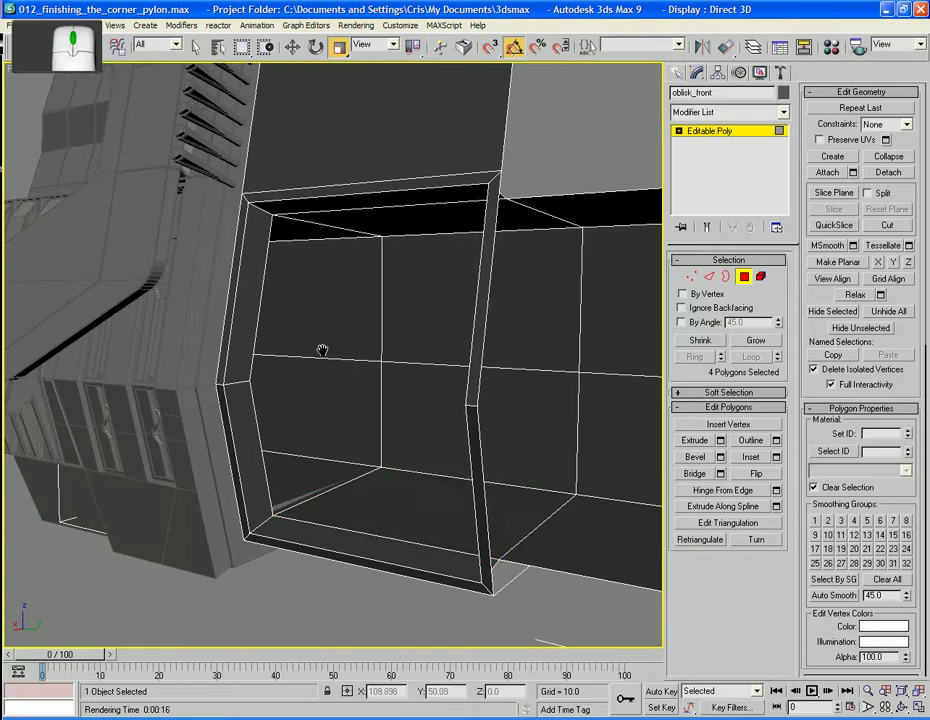
pyautogui.click(352, 471)
pyautogui.keyDown('ctrl'); pyautogui.click(318, 464); pyautogui.keyUp('ctrl')
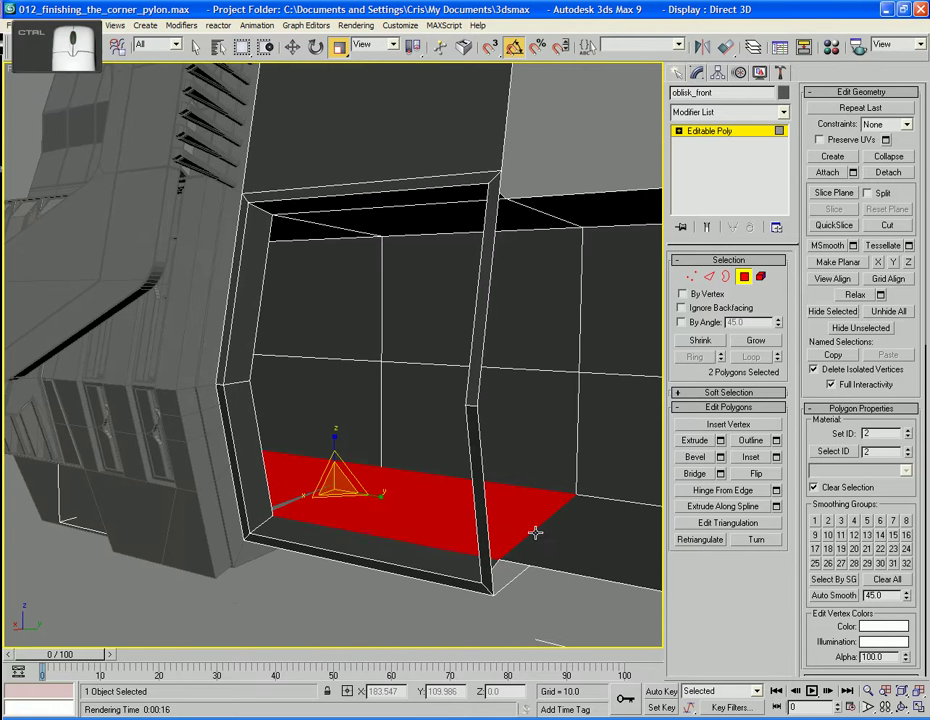
pyautogui.keyDown('ctrl'); pyautogui.click(571, 544); pyautogui.keyUp('ctrl')
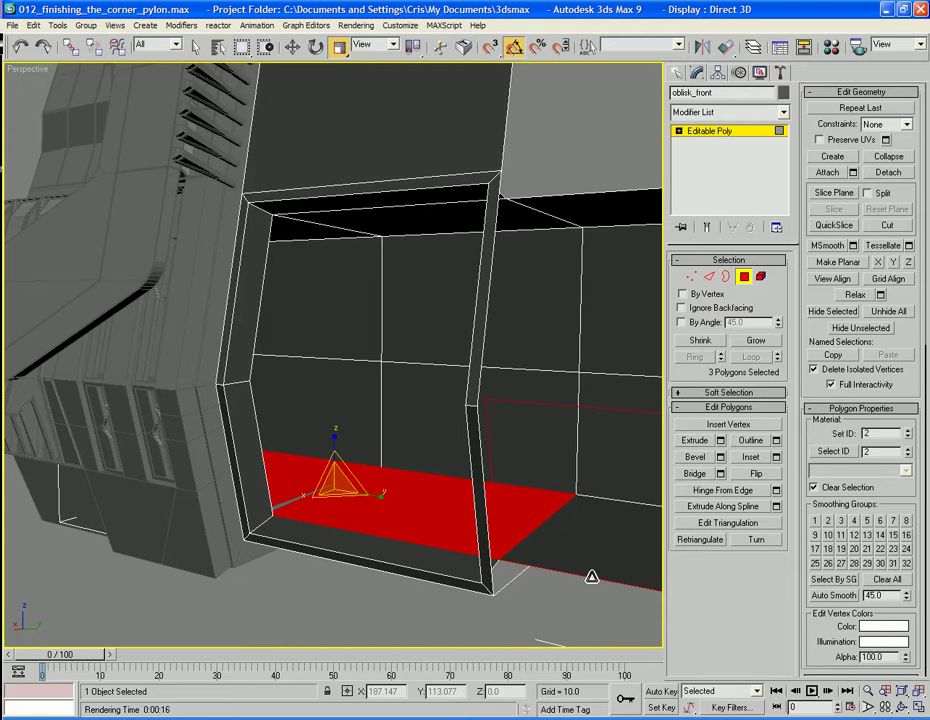
pyautogui.hotkey('ctrl', 'z')
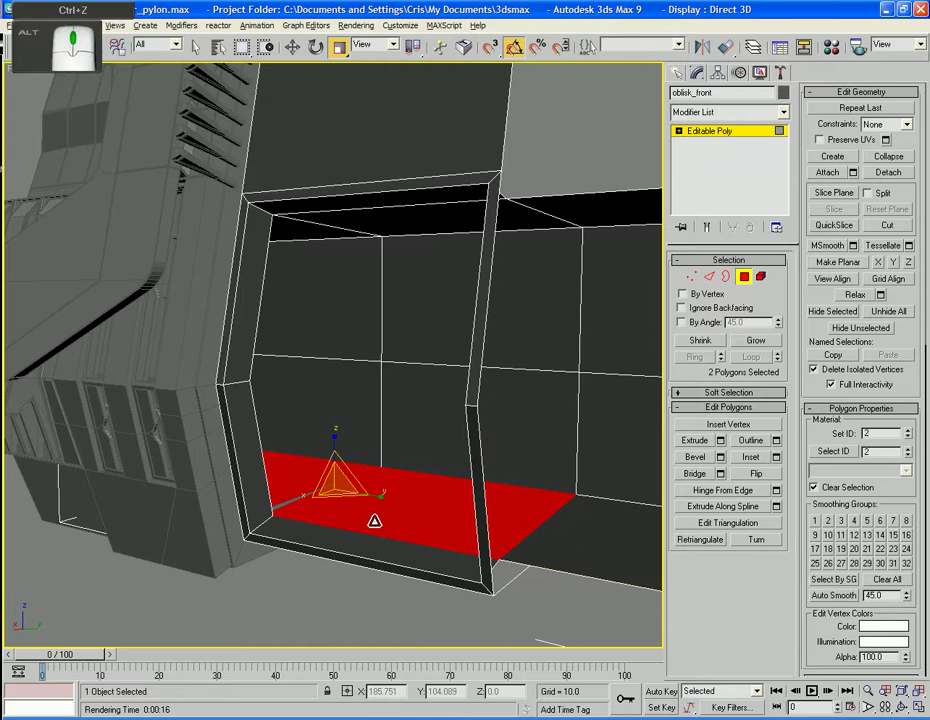
pyautogui.keyDown('alt'); pyautogui.moveTo(374, 521); pyautogui.dragTo(455, 521, button='middle'); pyautogui.keyUp('alt')
pyautogui.keyDown('ctrl'); pyautogui.click(336, 498); pyautogui.keyUp('ctrl')
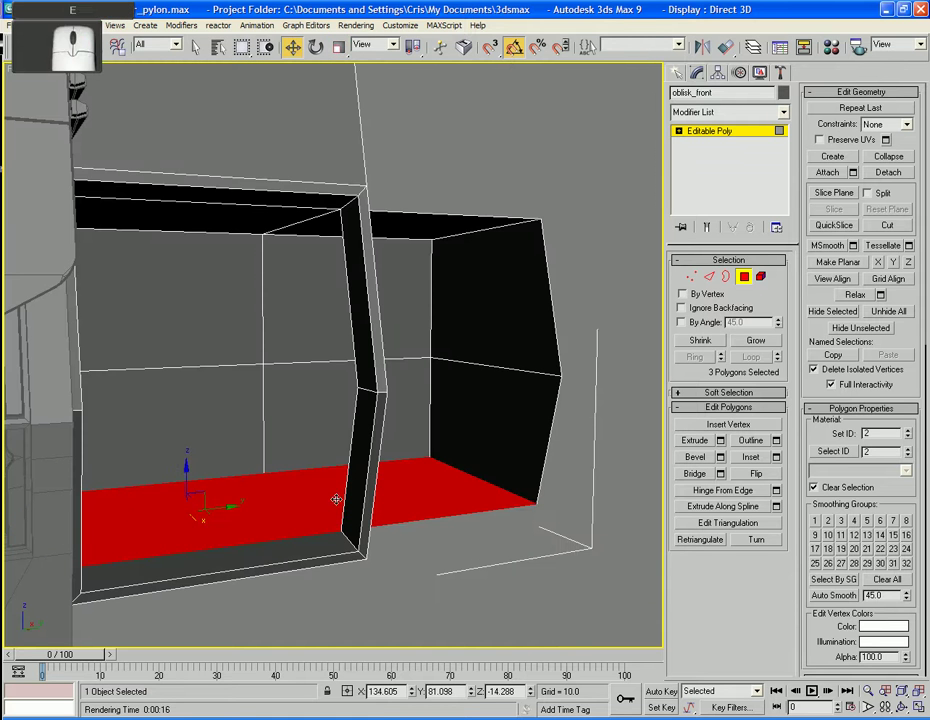
pyautogui.press('w')
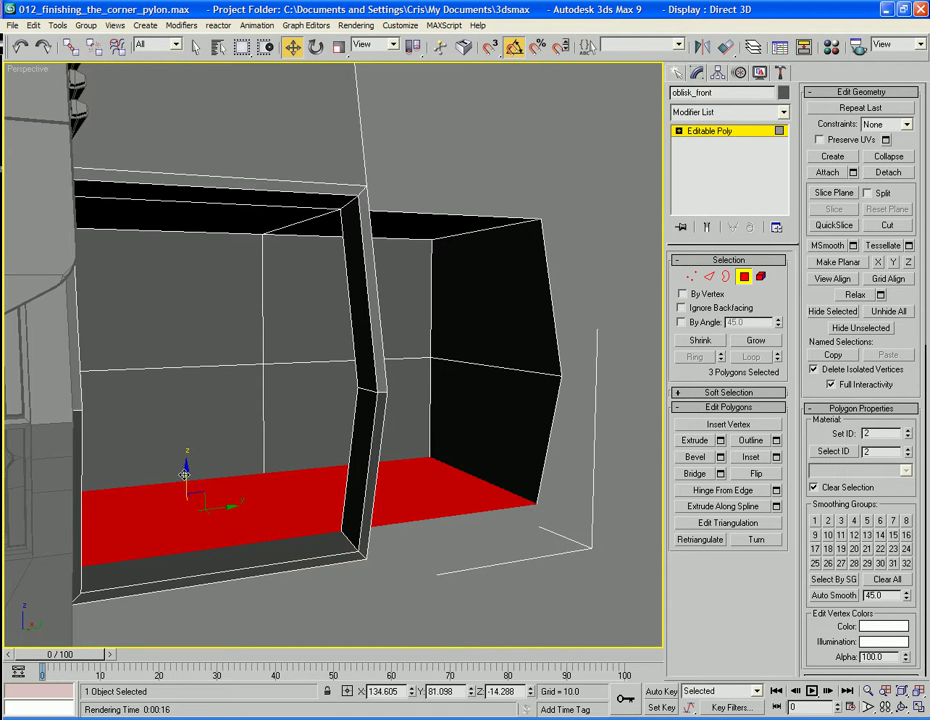
pyautogui.moveTo(185, 475); pyautogui.dragTo(185, 460)
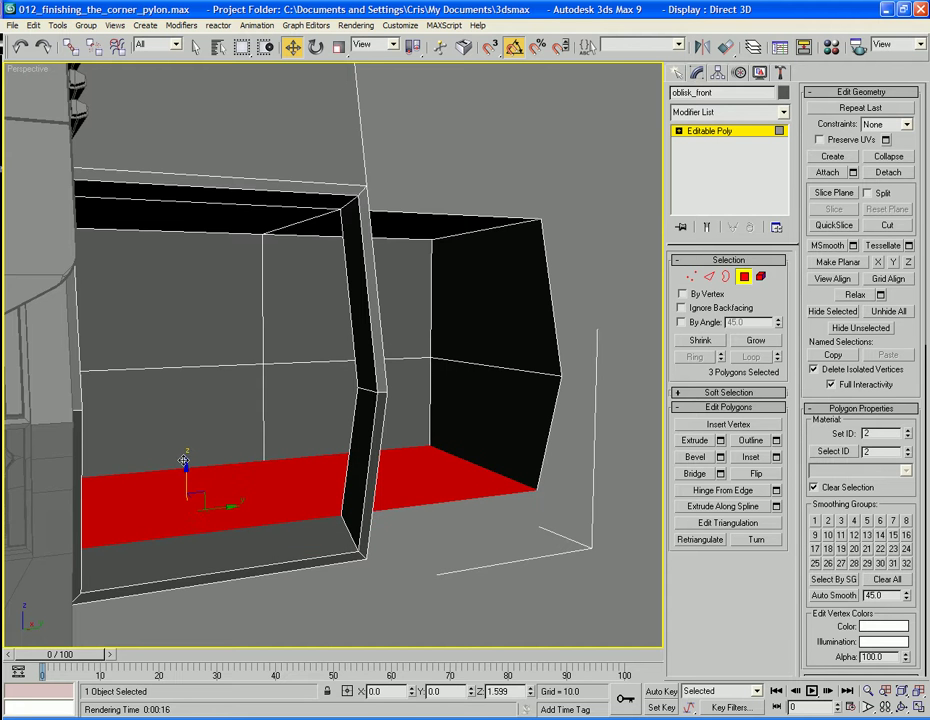
# Connect the ring of horizontal edges around oblisk_front with one edge loop running down its centre
pyautogui.scroll(-4, 184, 460)
pyautogui.keyDown('alt'); pyautogui.moveTo(204, 481); pyautogui.dragTo(304, 447, button='middle'); pyautogui.keyUp('alt')
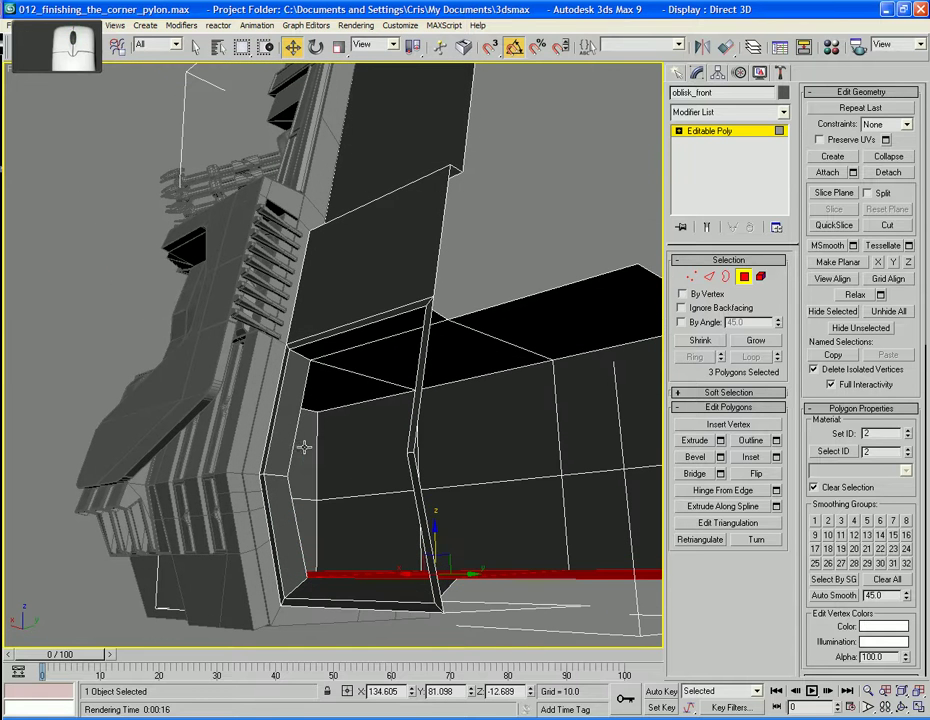
pyautogui.click(708, 276)
pyautogui.keyDown('alt'); pyautogui.moveTo(301, 332); pyautogui.dragTo(374, 328, button='middle'); pyautogui.keyUp('alt')
pyautogui.scroll(-6, 330, 305)
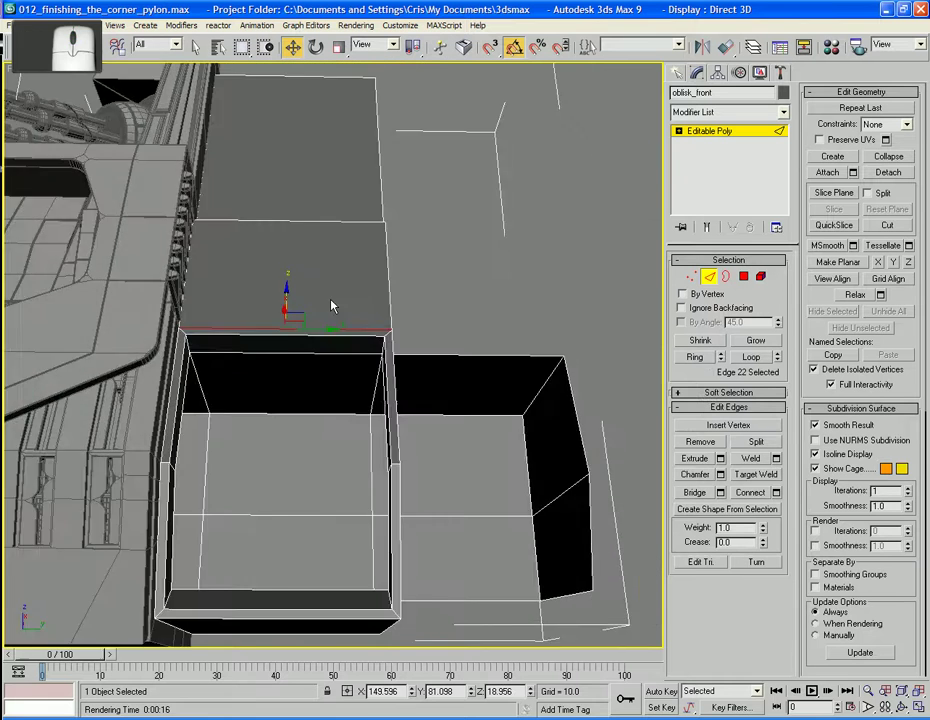
pyautogui.click(342, 292)
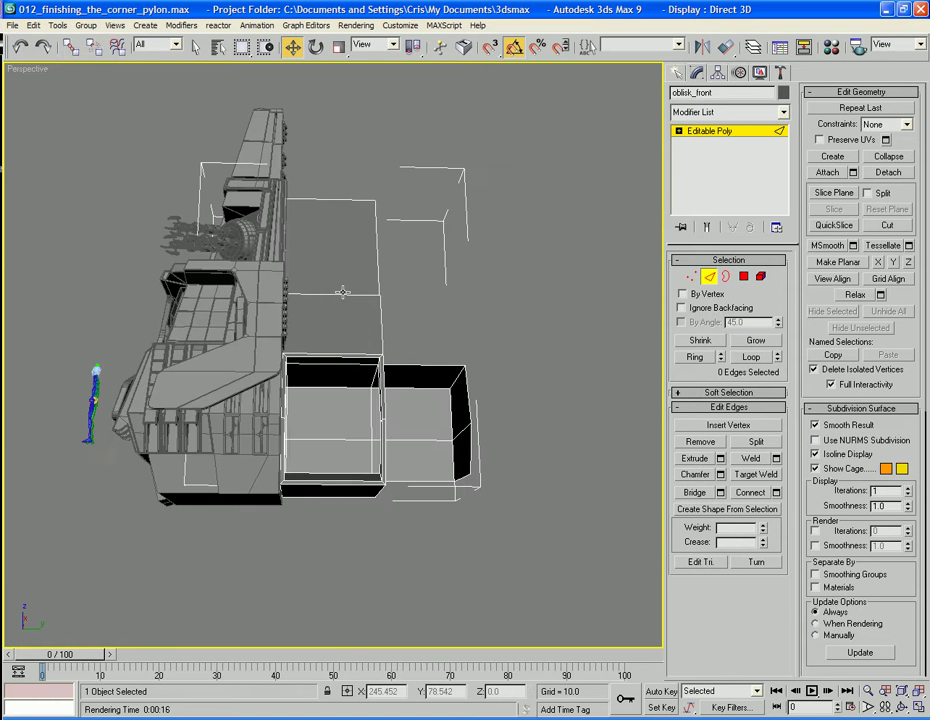
pyautogui.click(342, 294)
pyautogui.click(694, 356)
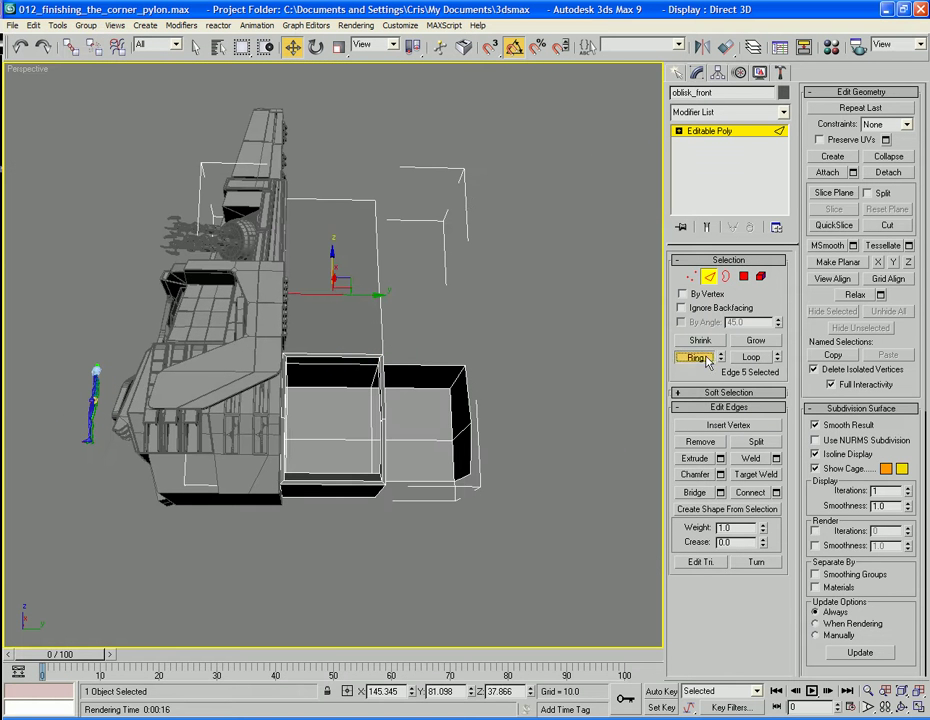
pyautogui.keyDown('alt'); pyautogui.moveTo(505, 260); pyautogui.dragTo(459, 366, button='middle'); pyautogui.keyUp('alt')
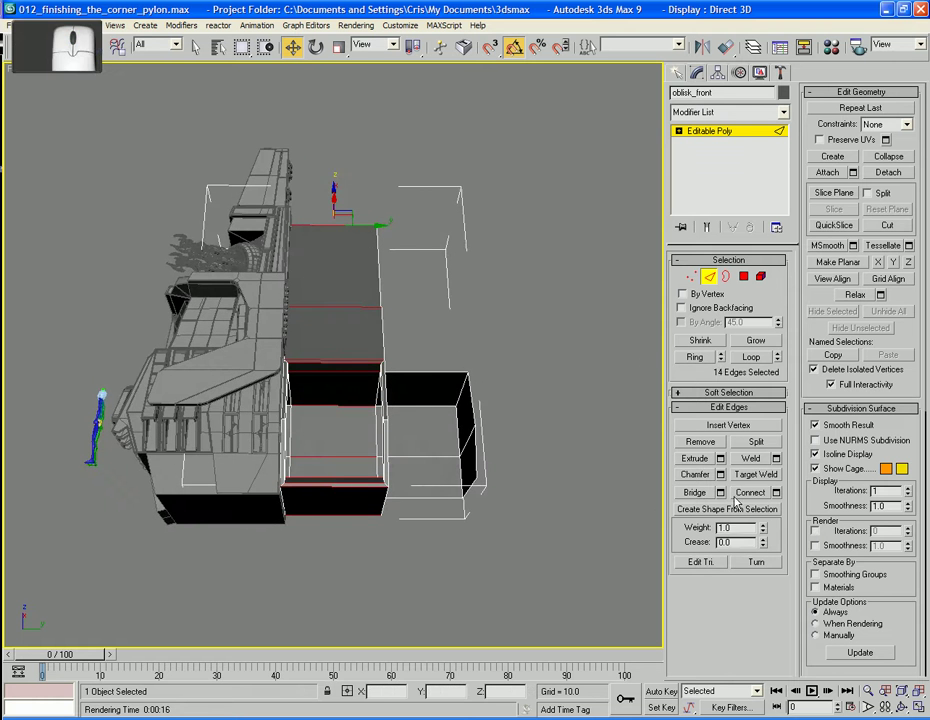
pyautogui.hotkey('ctrl', 'shift', 'e')
# Connect the ring of short depth edges around the inside of the recess opening's rim with one edge loop
pyautogui.keyDown('alt'); pyautogui.moveTo(544, 362); pyautogui.dragTo(533, 563, button='middle'); pyautogui.keyUp('alt')
pyautogui.scroll(4, 533, 556)
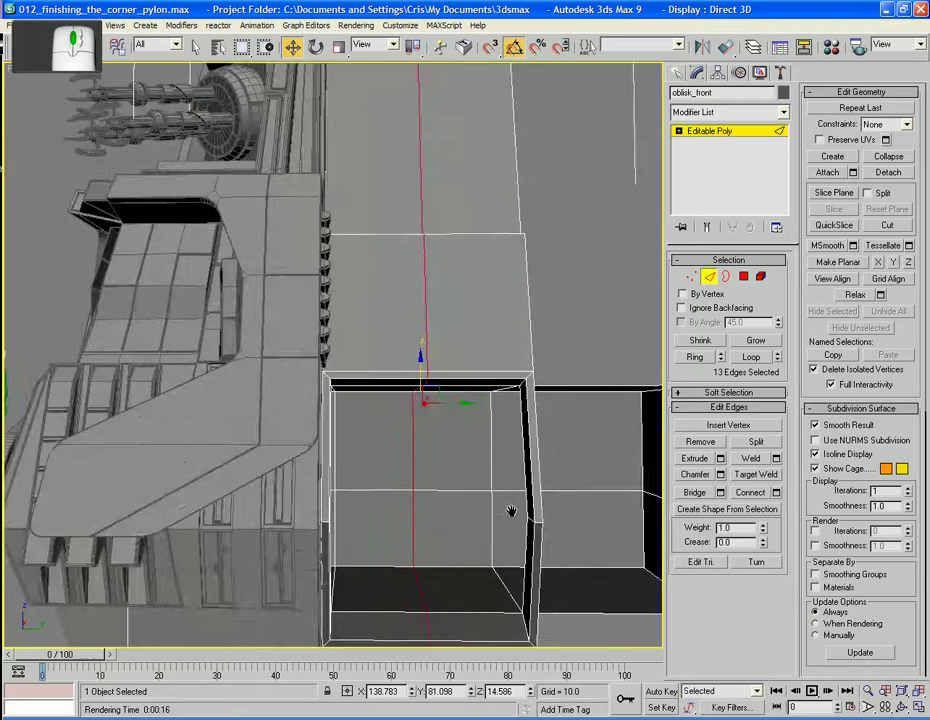
pyautogui.moveTo(512, 513); pyautogui.dragTo(484, 329, button='middle')
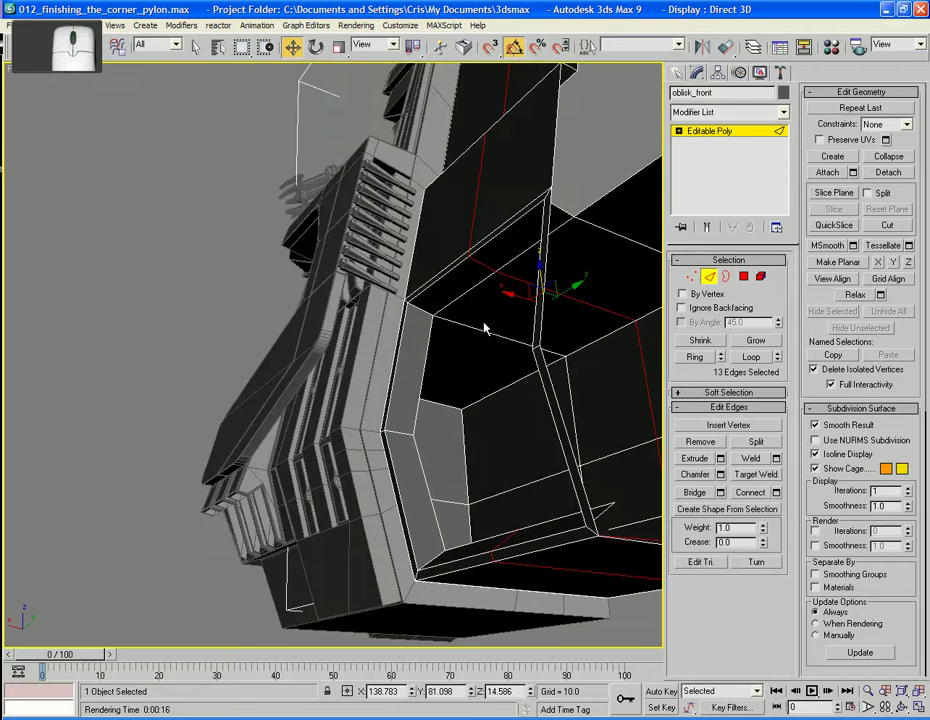
pyautogui.click(481, 265)
pyautogui.click(703, 360)
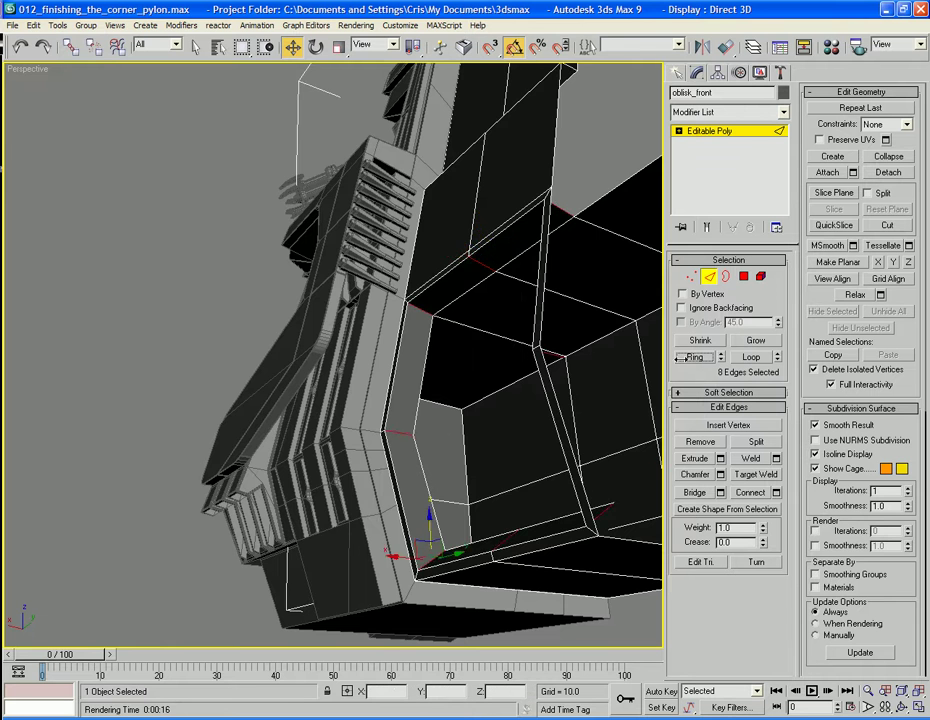
pyautogui.keyDown('alt'); pyautogui.moveTo(443, 410); pyautogui.dragTo(486, 476, button='middle'); pyautogui.keyUp('alt')
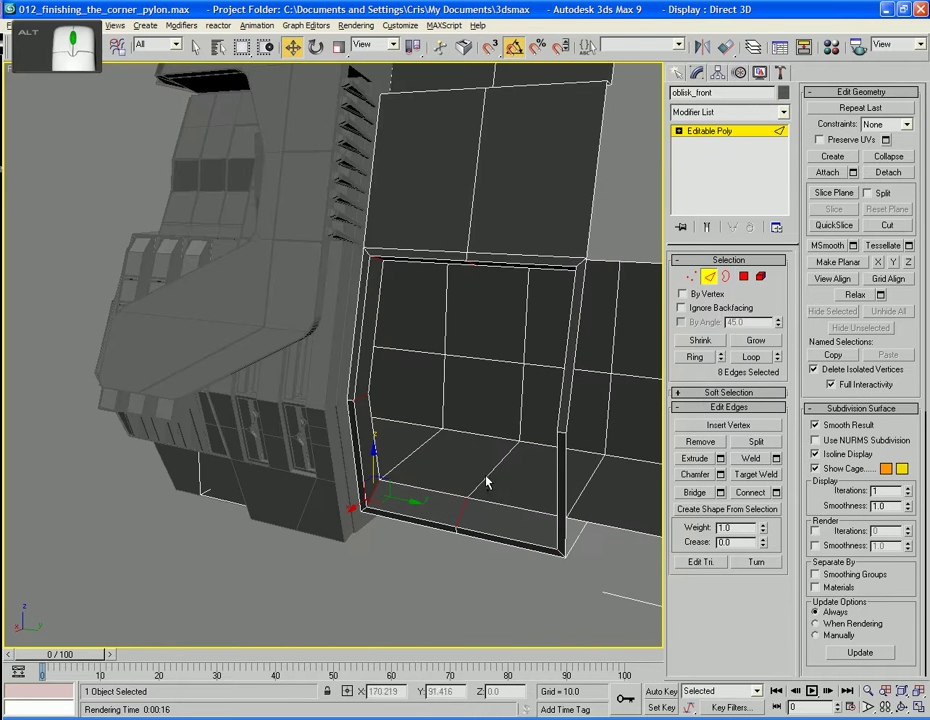
pyautogui.click(752, 493)
# Chamfer the new edge loop around the recess opening's inner rim by 1.0
pyautogui.click(720, 475)
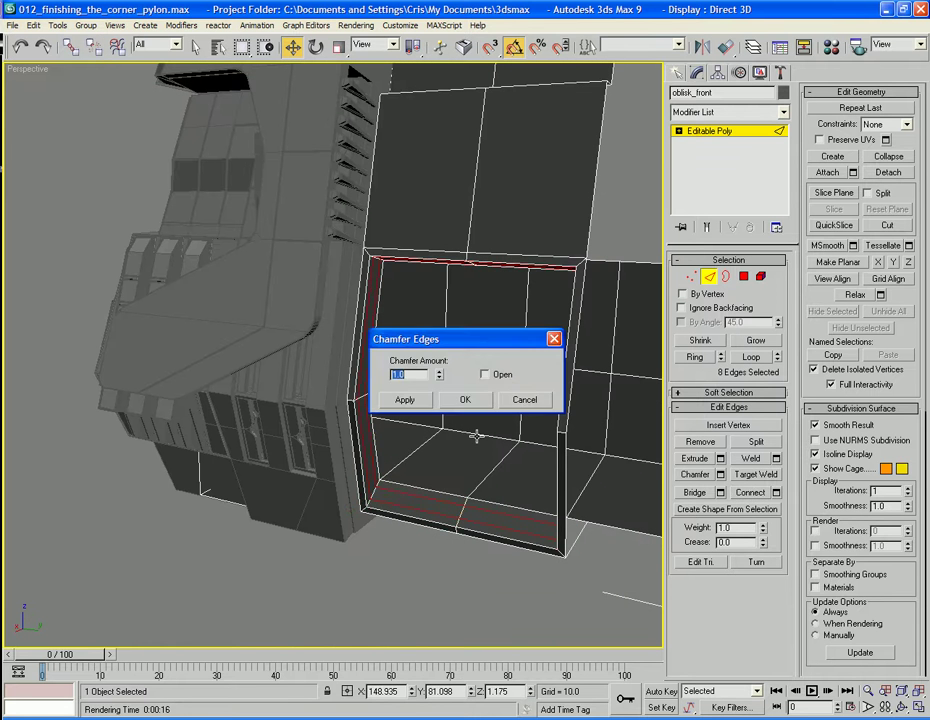
pyautogui.click(466, 400)
pyautogui.keyDown('alt'); pyautogui.moveTo(466, 400); pyautogui.dragTo(465, 332, button='middle'); pyautogui.keyUp('alt')
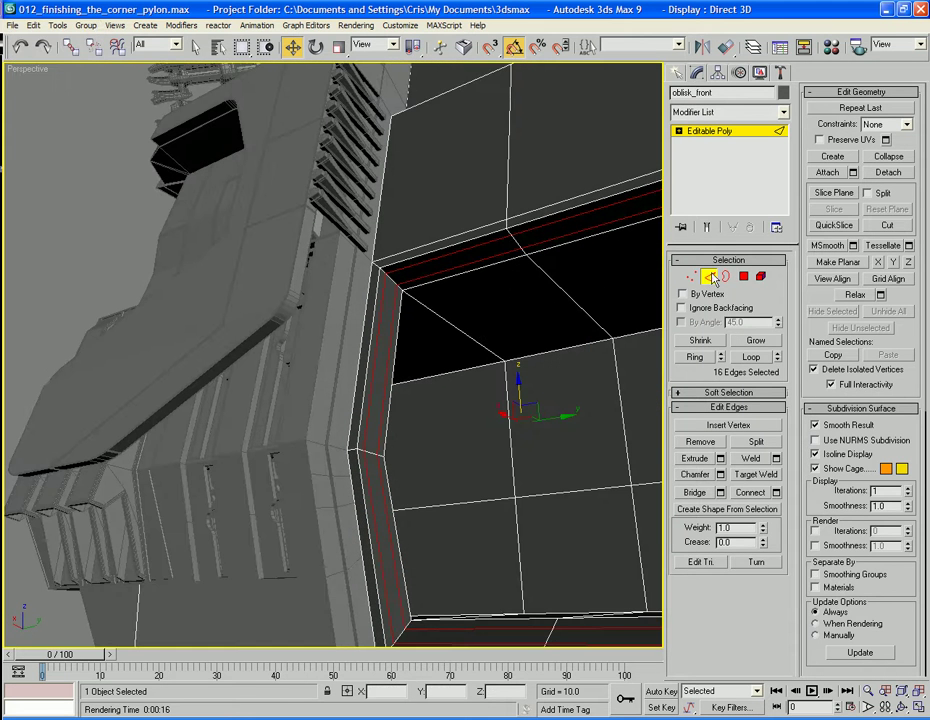
# Try to connect the chamfered edge pairs above and below the opening, in the half beside the detailed pylon, in one operation with slide -50
pyautogui.click(449, 252)
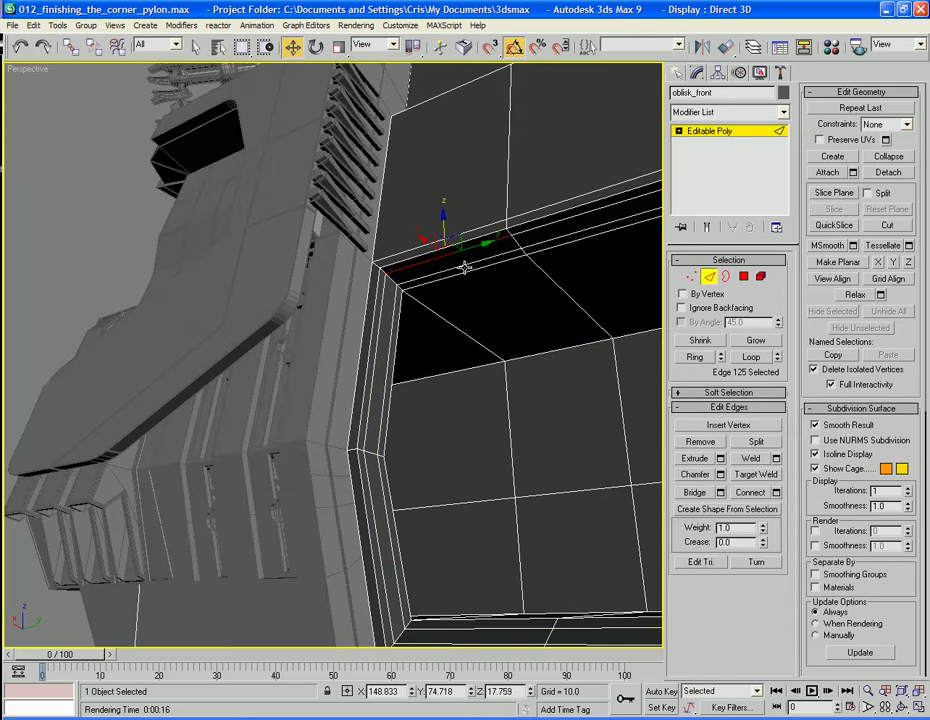
pyautogui.keyDown('ctrl'); pyautogui.click(464, 263); pyautogui.keyUp('ctrl')
pyautogui.keyDown('alt'); pyautogui.moveTo(468, 350); pyautogui.dragTo(440, 215, button='middle'); pyautogui.keyUp('alt')
pyautogui.keyDown('ctrl'); pyautogui.click(424, 432); pyautogui.keyUp('ctrl')
pyautogui.keyDown('ctrl'); pyautogui.click(422, 438); pyautogui.keyUp('ctrl')
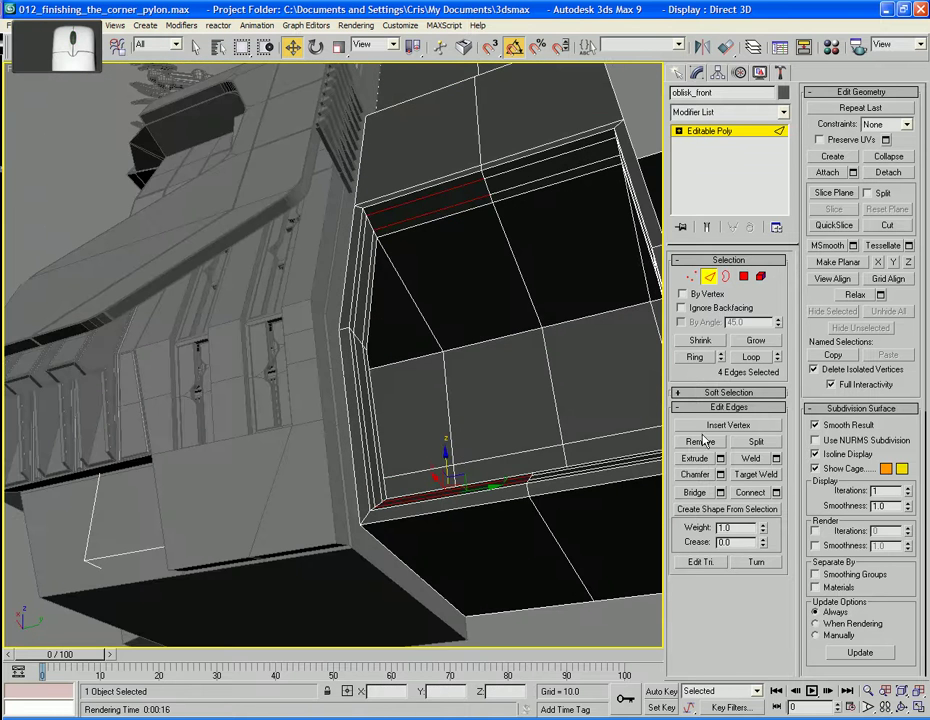
pyautogui.click(775, 493)
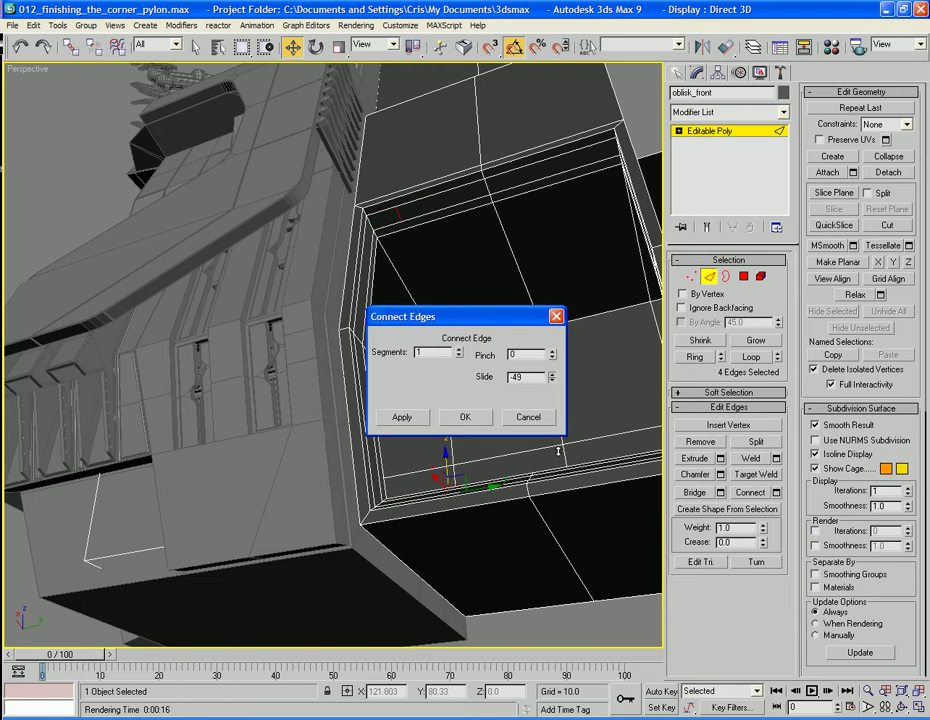
pyautogui.click(470, 420)
pyautogui.keyDown('alt'); pyautogui.moveTo(529, 332); pyautogui.dragTo(520, 372, button='middle'); pyautogui.keyUp('alt')
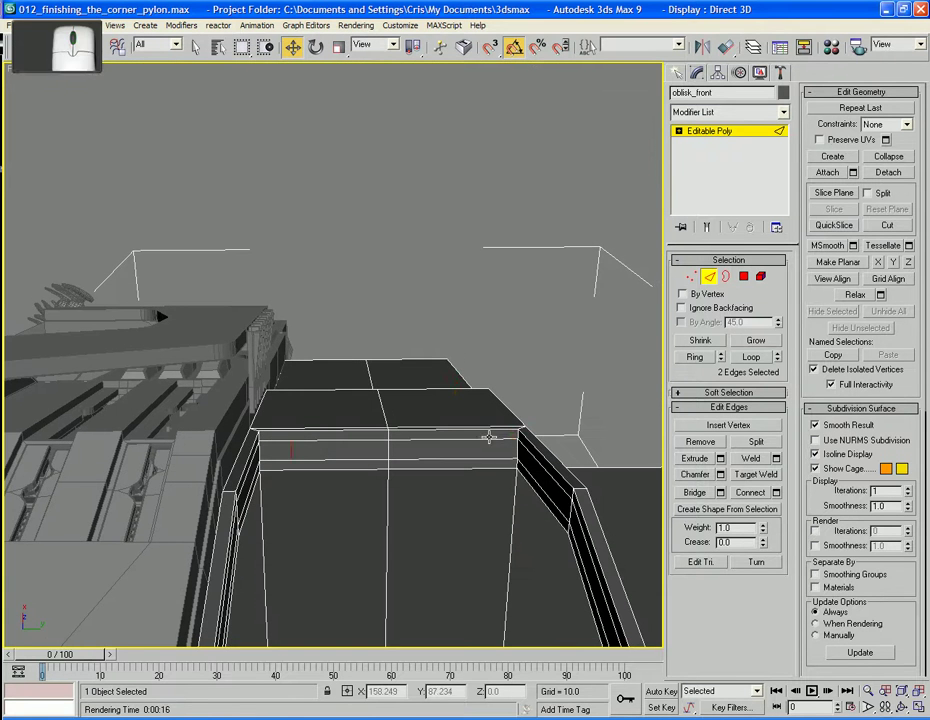
# Try the same connection with slide -50 on the edge pairs in the opening's other half, and undo the attempts
pyautogui.keyDown('alt'); pyautogui.moveTo(485, 448); pyautogui.dragTo(492, 559, button='middle'); pyautogui.keyUp('alt')
pyautogui.keyDown('ctrl'); pyautogui.click(494, 552); pyautogui.keyUp('ctrl')
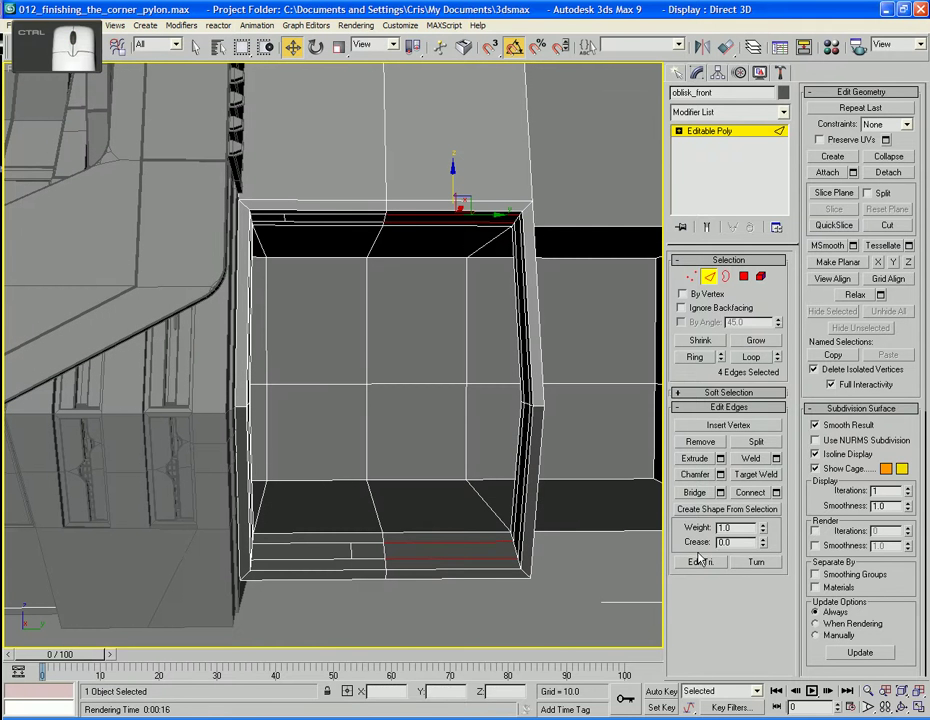
pyautogui.click(776, 492)
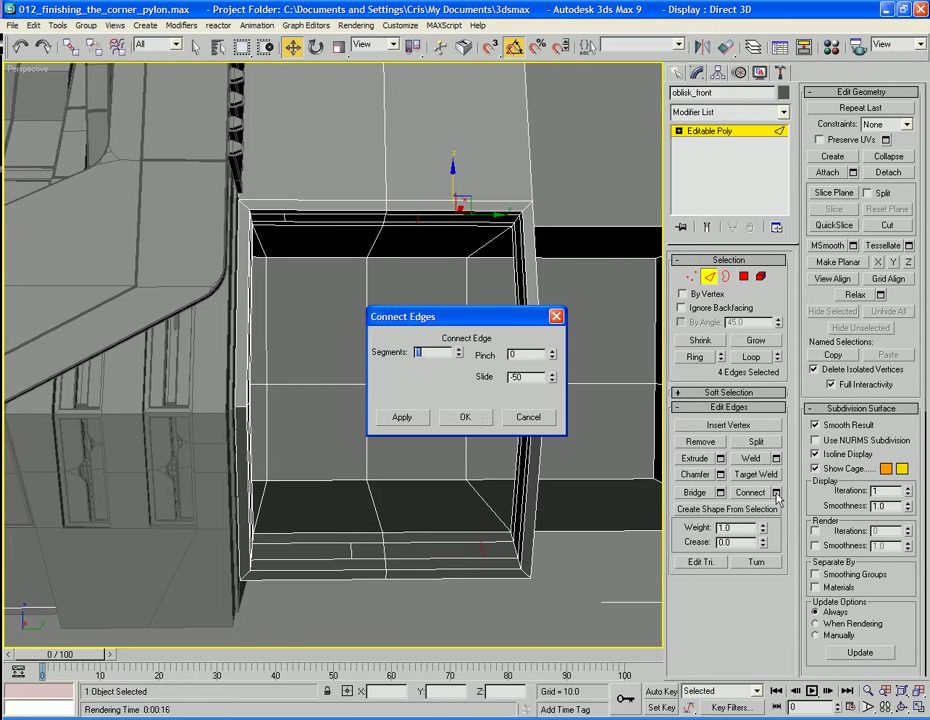
pyautogui.click(486, 421)
pyautogui.keyDown('alt'); pyautogui.moveTo(486, 421); pyautogui.dragTo(460, 486, button='middle'); pyautogui.keyUp('alt')
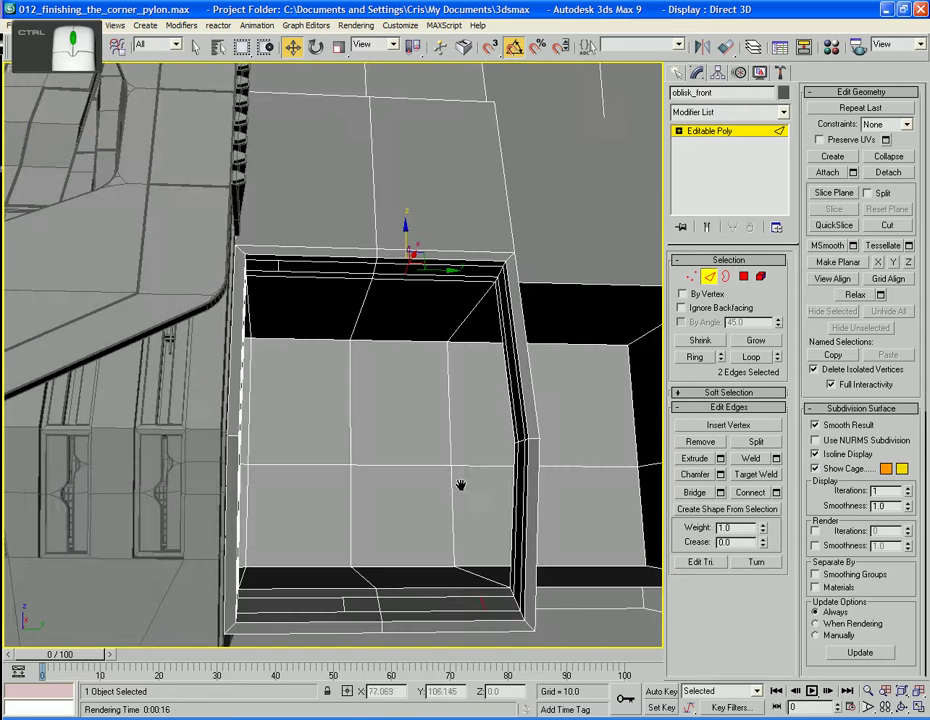
pyautogui.hotkey('ctrl', 'z')
pyautogui.hotkey('ctrl', 'z')
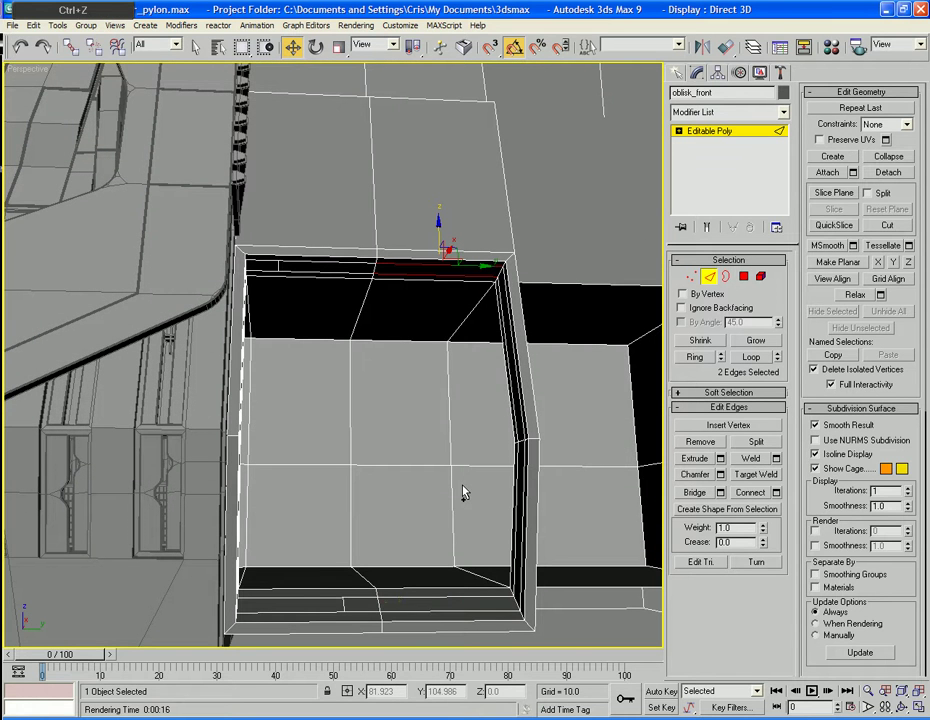
# Connect the upper rim's chamfered edge pair in the half beside the pylon with one segment and slide -50
pyautogui.keyDown('ctrl'); pyautogui.click(302, 608); pyautogui.keyUp('ctrl')
pyautogui.keyDown('ctrl'); pyautogui.click(301, 606); pyautogui.keyUp('ctrl')
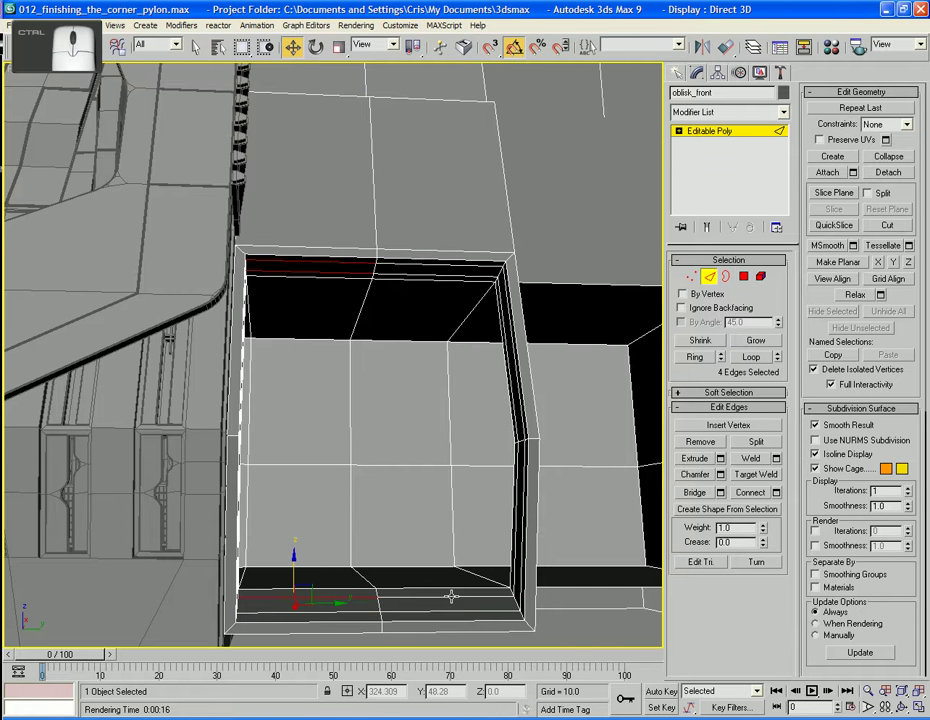
pyautogui.keyDown('alt'); pyautogui.moveTo(426, 593); pyautogui.dragTo(430, 540, button='middle'); pyautogui.keyUp('alt')
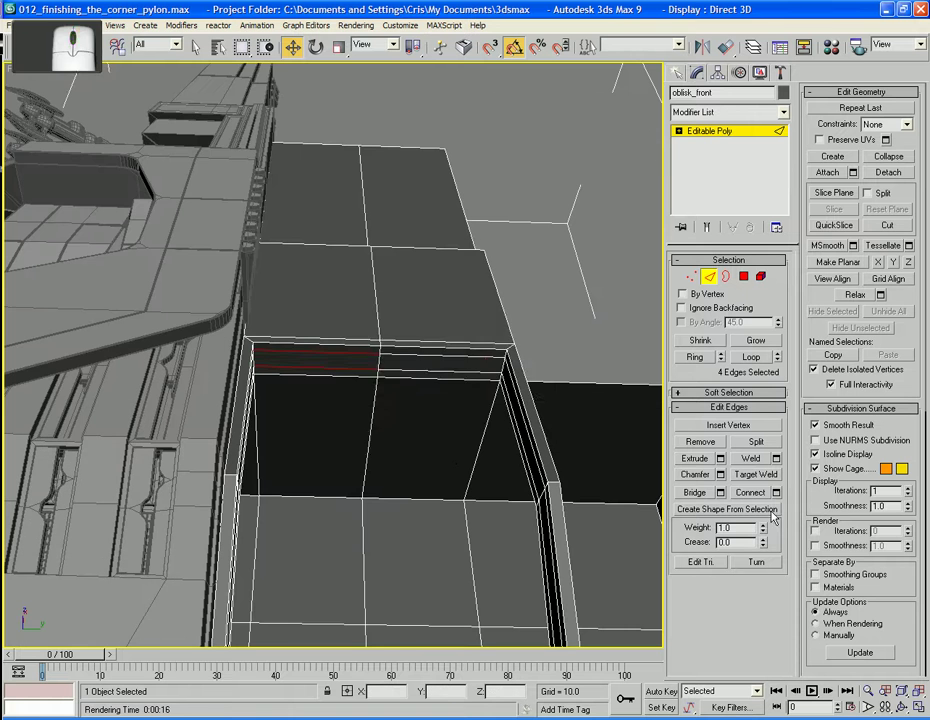
pyautogui.click(776, 492)
pyautogui.click(462, 417)
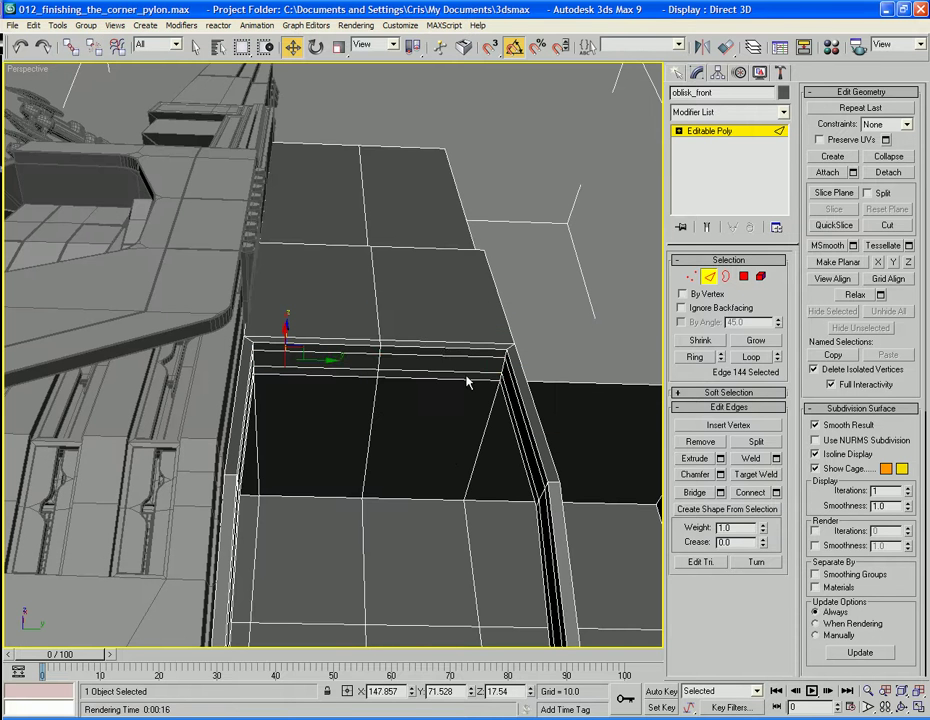
# Connect the upper rim's chamfered edge pair in the half away from the pylon with one segment and slide 50
pyautogui.keyDown('ctrl'); pyautogui.click(458, 370); pyautogui.keyUp('ctrl')
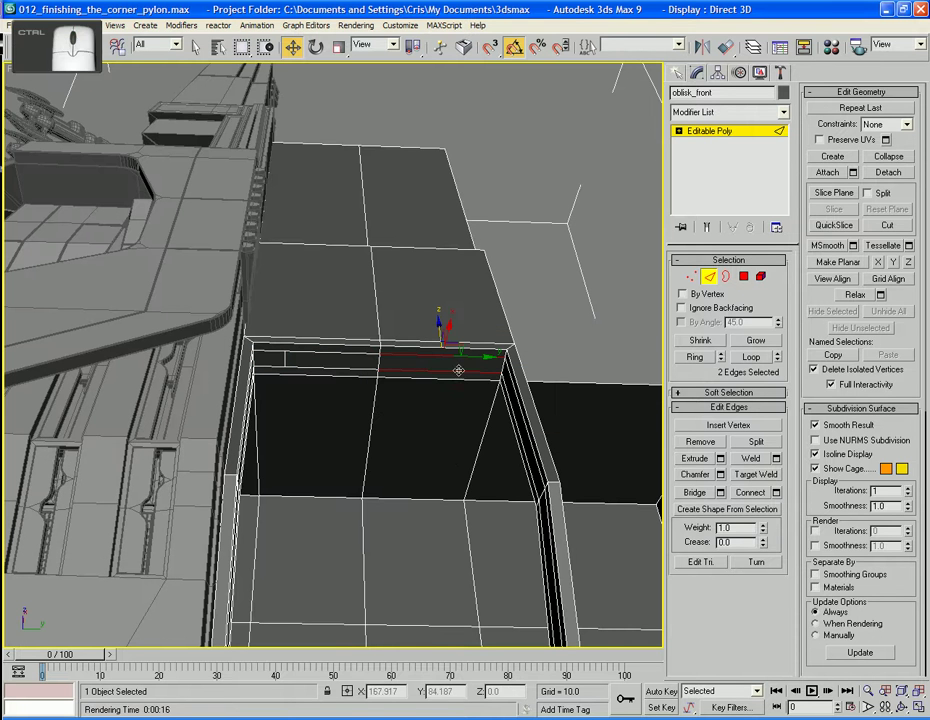
pyautogui.click(776, 492)
pyautogui.moveTo(487, 325); pyautogui.dragTo(778, 310)
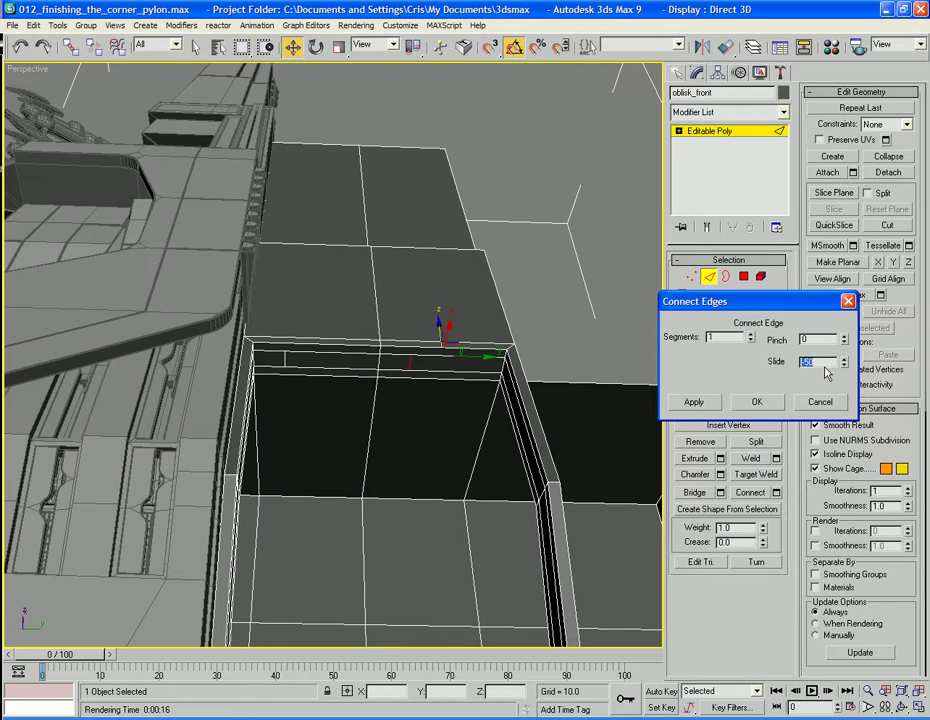
pyautogui.write('50')
pyautogui.click(757, 402)
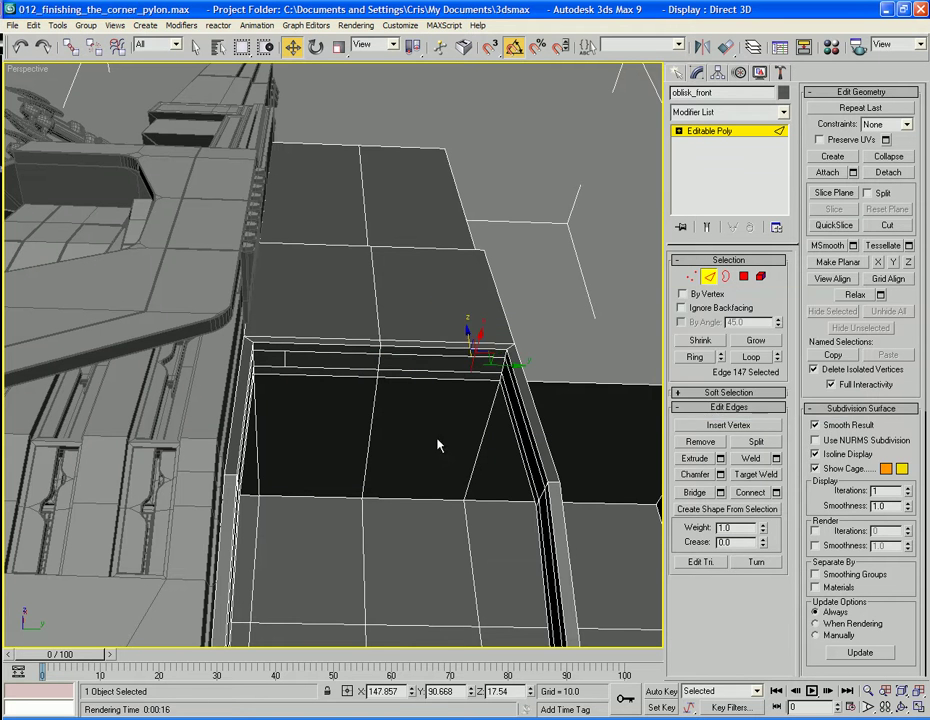
# Connect the lower rim's chamfered edge pair in the half beside the pylon with one segment and slide 50
pyautogui.keyDown('alt'); pyautogui.moveTo(436, 442); pyautogui.dragTo(436, 504, button='middle'); pyautogui.keyUp('alt')
pyautogui.click(339, 544)
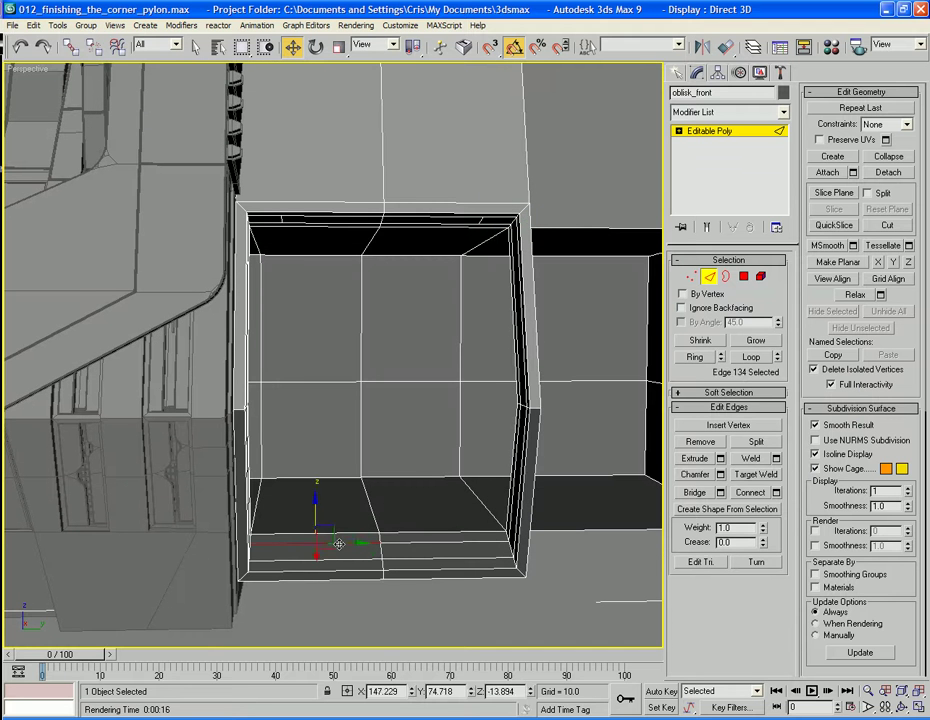
pyautogui.keyDown('ctrl'); pyautogui.click(346, 563); pyautogui.keyUp('ctrl')
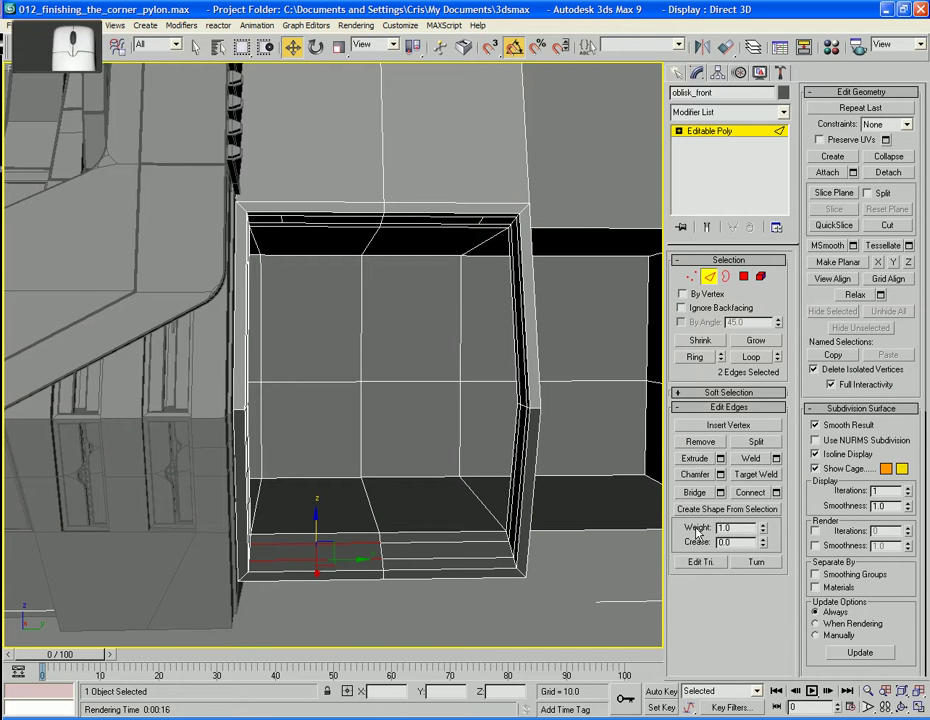
pyautogui.click(776, 492)
pyautogui.click(462, 420)
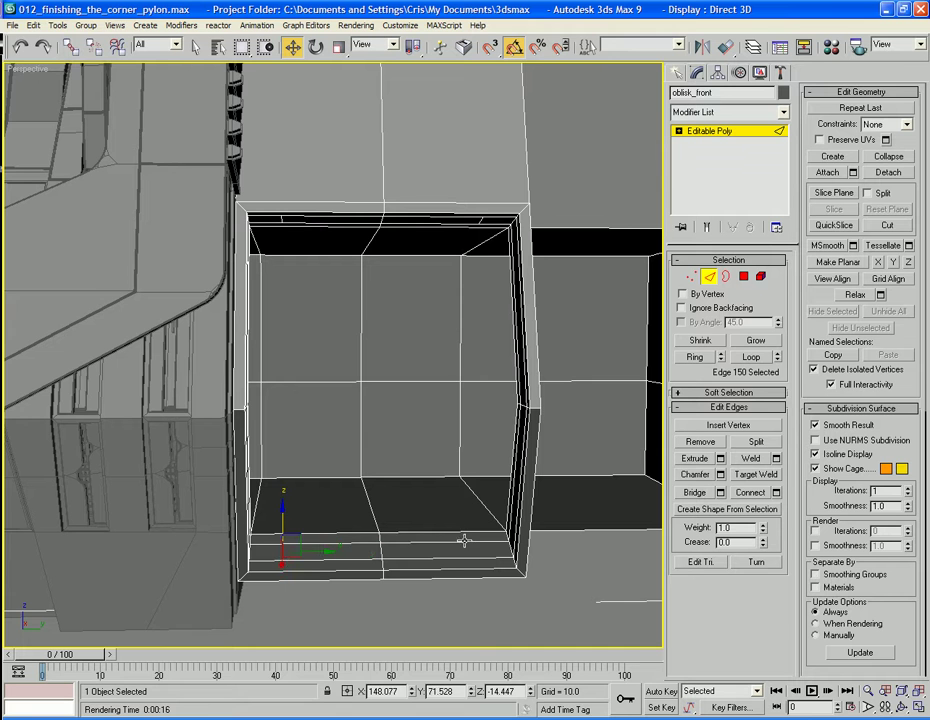
# Connect the lower rim's chamfered edge pair in the half away from the pylon with one segment and slide -50
pyautogui.keyDown('ctrl'); pyautogui.click(463, 541); pyautogui.keyUp('ctrl')
pyautogui.click(776, 492)
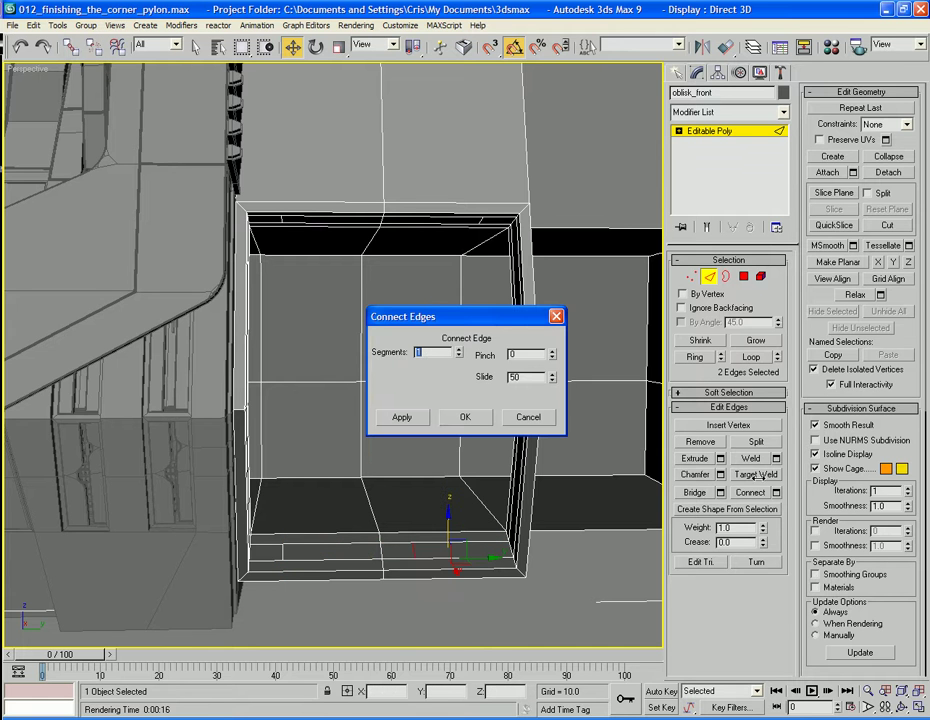
pyautogui.write('-')
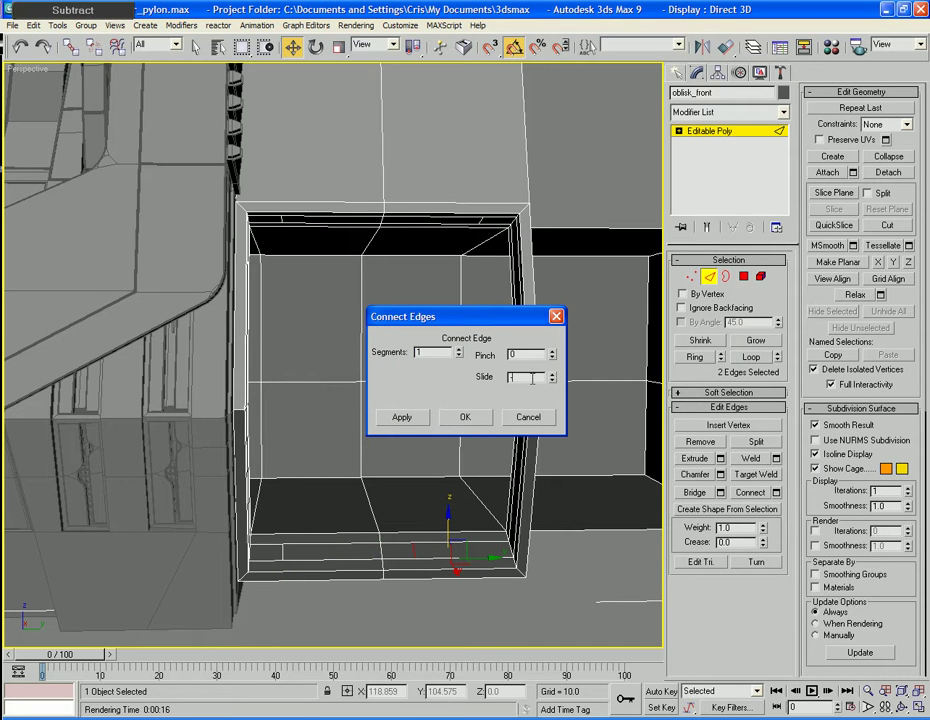
pyautogui.click(470, 421)
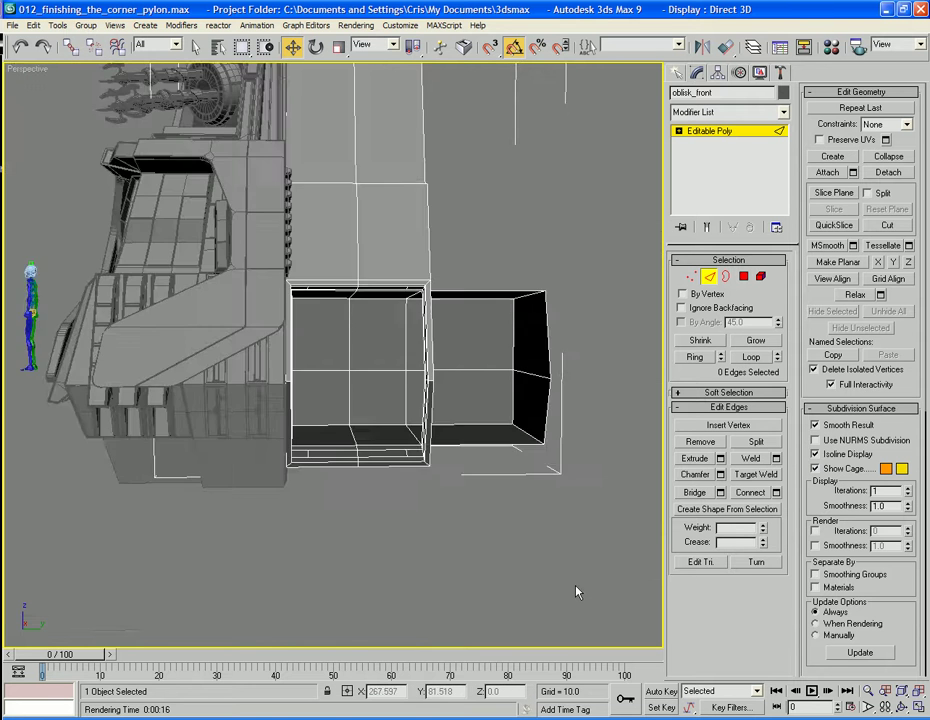
# Delete the two small corner polygons in the upper and lower rim strips on the pylon side of the opening
pyautogui.keyDown('alt'); pyautogui.moveTo(576, 592); pyautogui.dragTo(402, 440, button='middle'); pyautogui.keyUp('alt')
pyautogui.scroll(6, 410, 561)
pyautogui.click(743, 276)
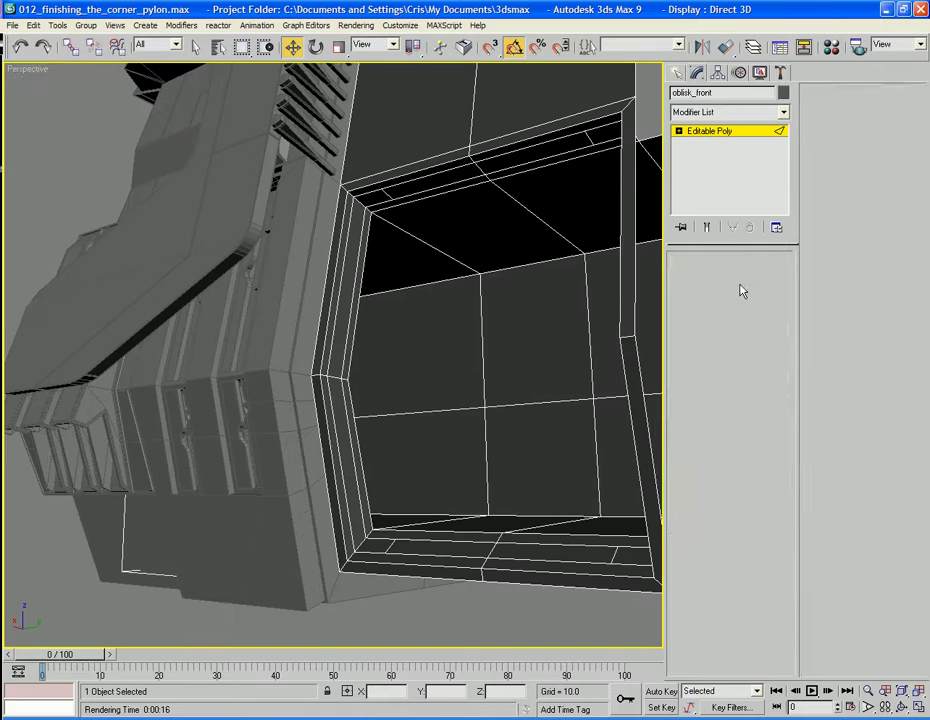
pyautogui.click(366, 197)
pyautogui.keyDown('ctrl'); pyautogui.click(387, 550); pyautogui.keyUp('ctrl')
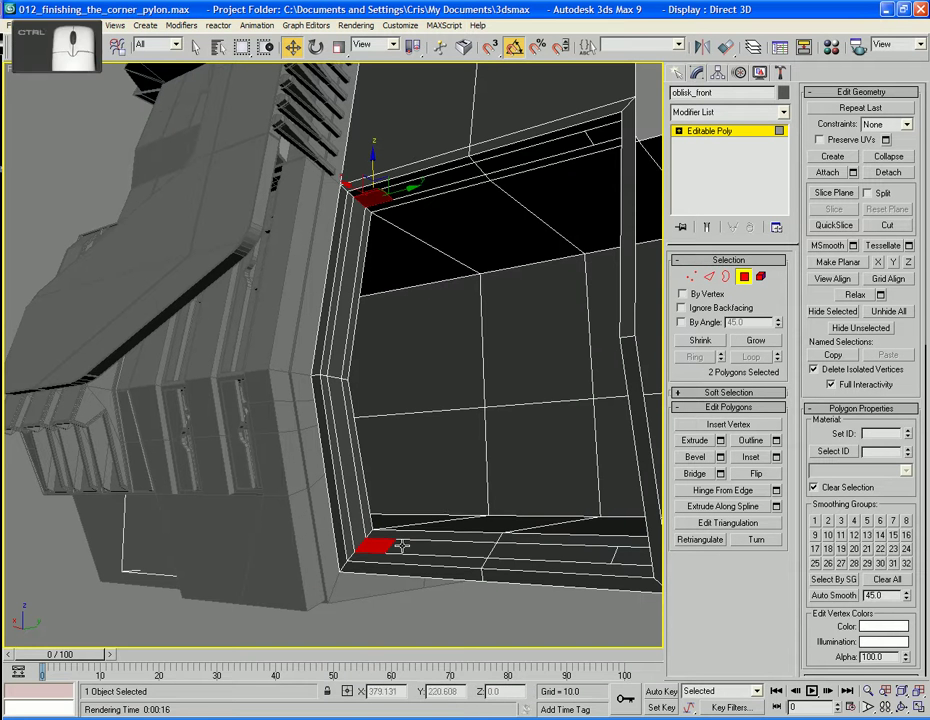
pyautogui.press('Delete')
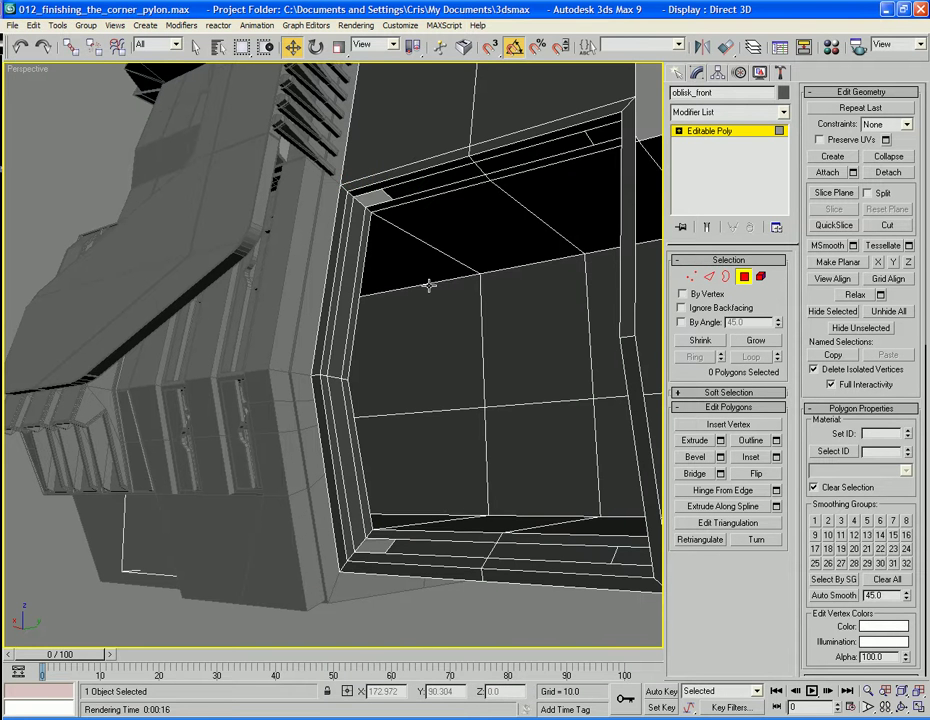
# Extrude the two narrow side-strip polygons on the rim's pylon side inward by 3.126 along their local normals
pyautogui.click(344, 320)
pyautogui.keyDown('ctrl'); pyautogui.click(345, 413); pyautogui.keyUp('ctrl')
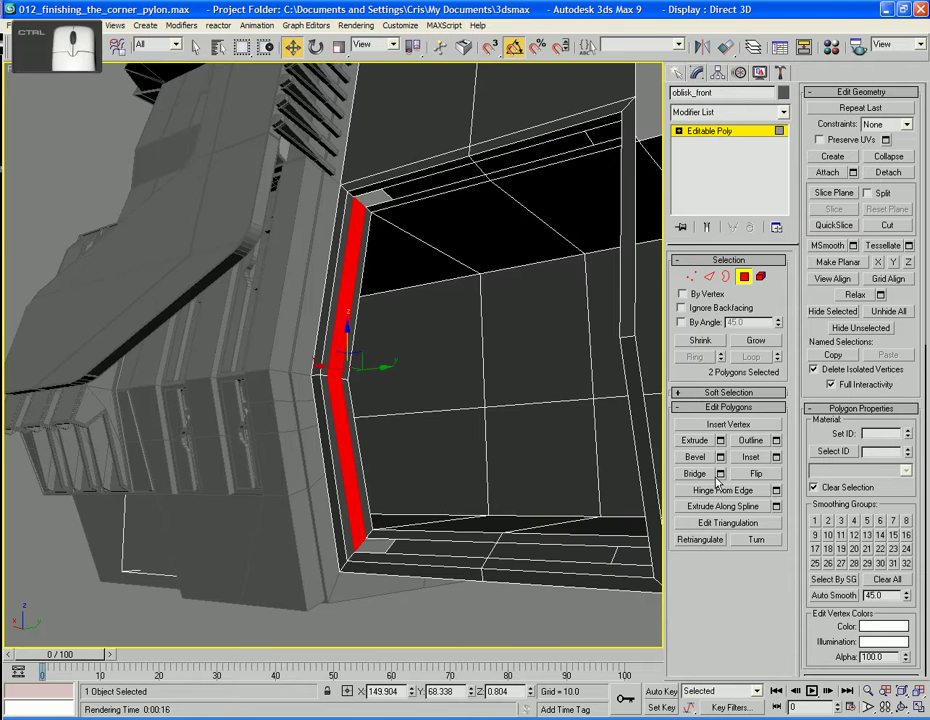
pyautogui.click(720, 441)
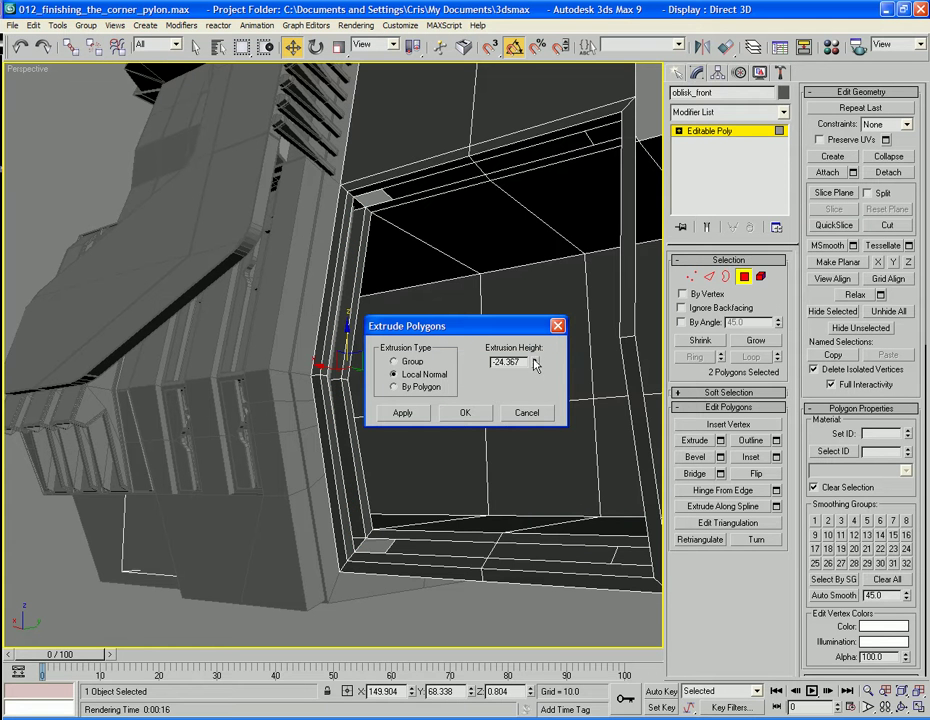
pyautogui.moveTo(533, 323); pyautogui.dragTo(532, 279)
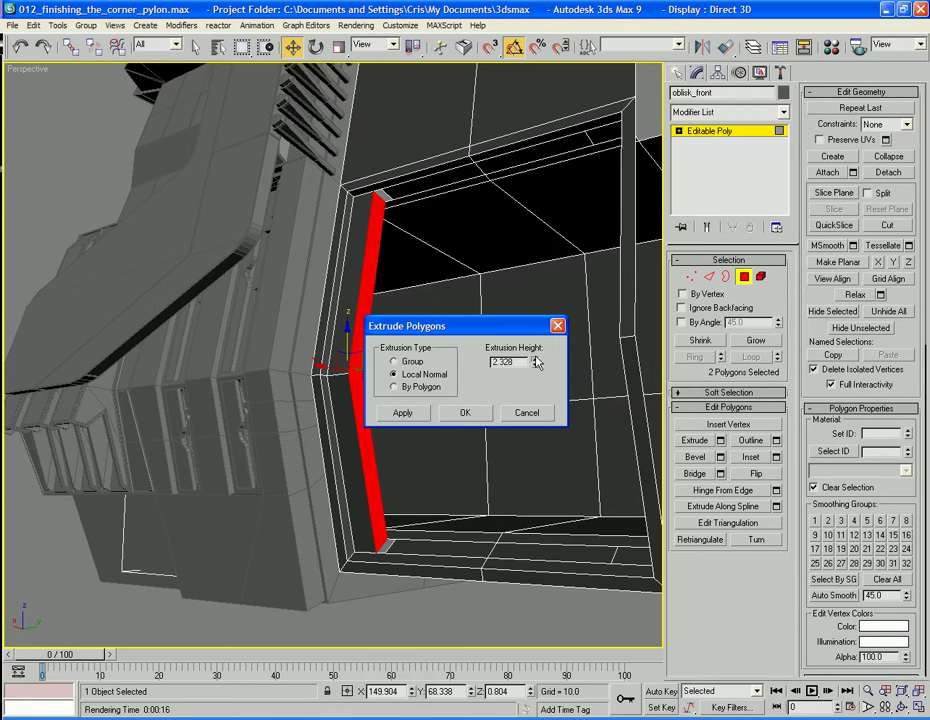
pyautogui.moveTo(537, 363); pyautogui.dragTo(536, 329)
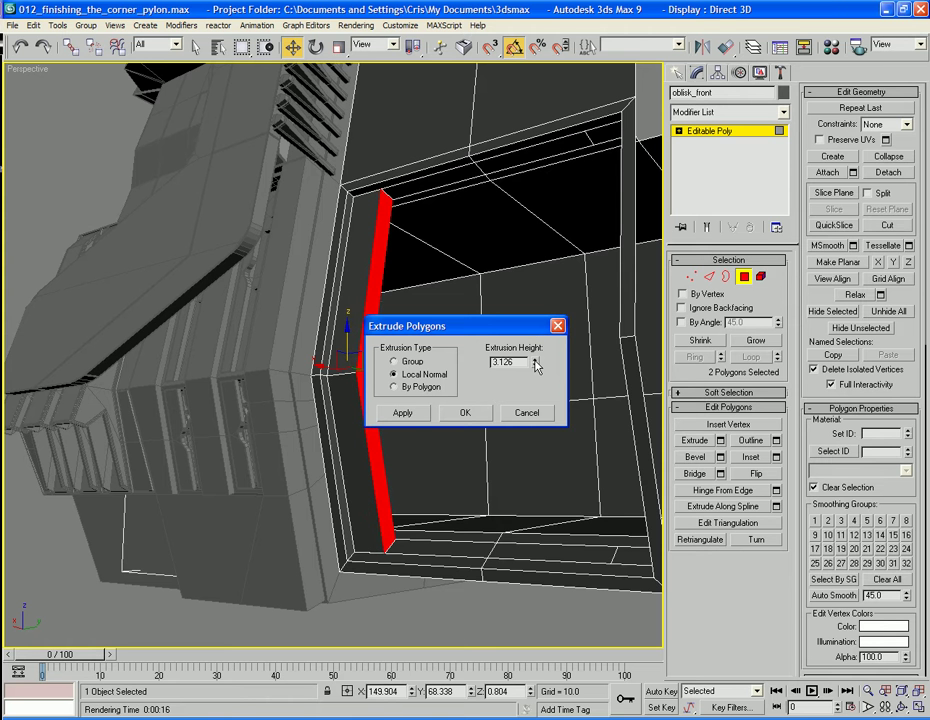
pyautogui.click(465, 413)
# Delete the hidden cap polygon at the upper end of the extruded side strip
pyautogui.keyDown('alt'); pyautogui.moveTo(437, 510); pyautogui.dragTo(321, 501, button='middle'); pyautogui.keyUp('alt')
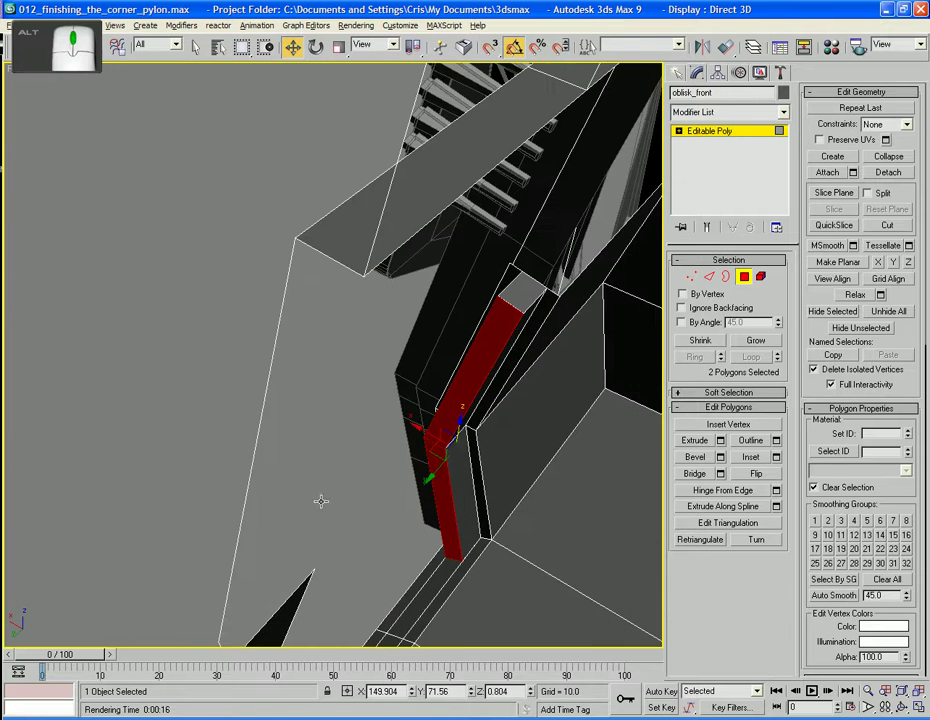
pyautogui.click(516, 290)
pyautogui.press('Delete')
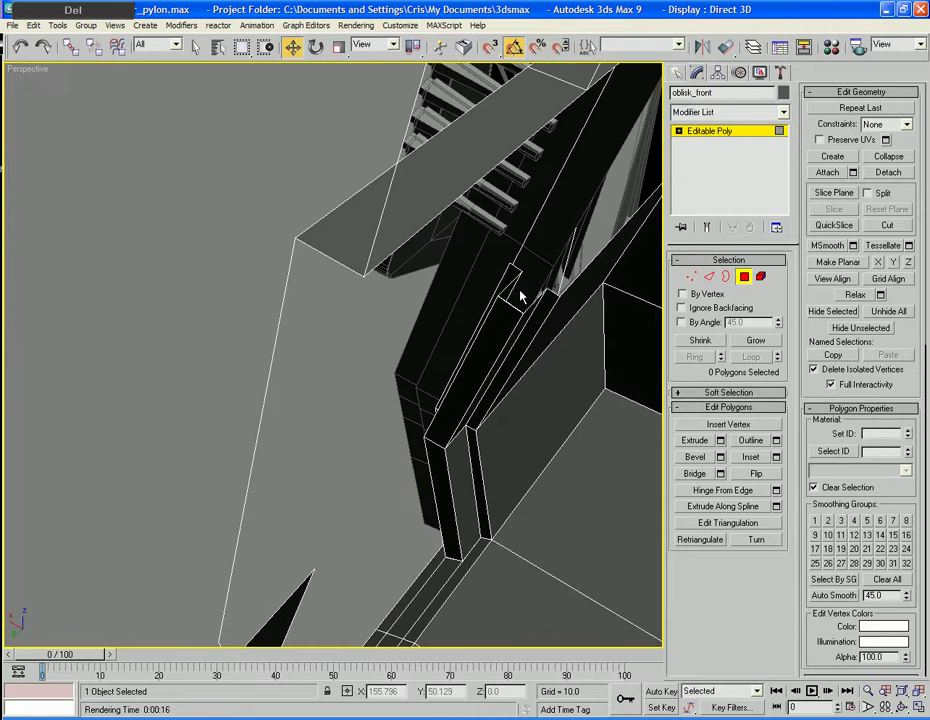
# Delete the hidden cap polygon at the lower end of the extruded side strip on the pylon side
pyautogui.keyDown('alt'); pyautogui.moveTo(203, 492); pyautogui.dragTo(350, 448, button='middle'); pyautogui.keyUp('alt')
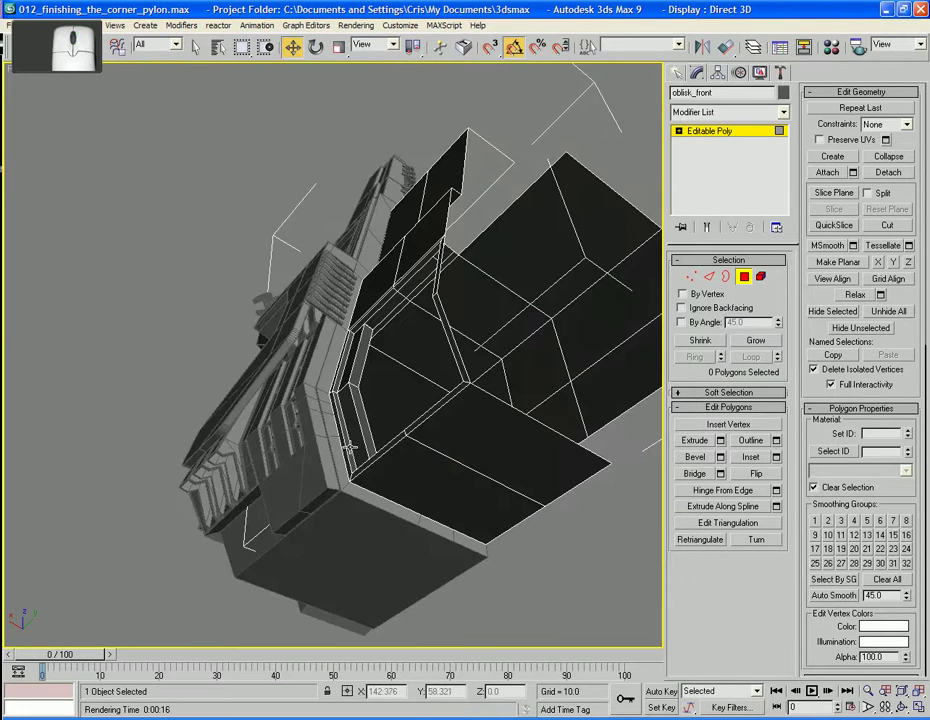
pyautogui.press('F3')
pyautogui.keyDown('alt'); pyautogui.moveTo(377, 488); pyautogui.dragTo(372, 431, button='middle'); pyautogui.keyUp('alt')
pyautogui.click(372, 431)
pyautogui.click(372, 431)
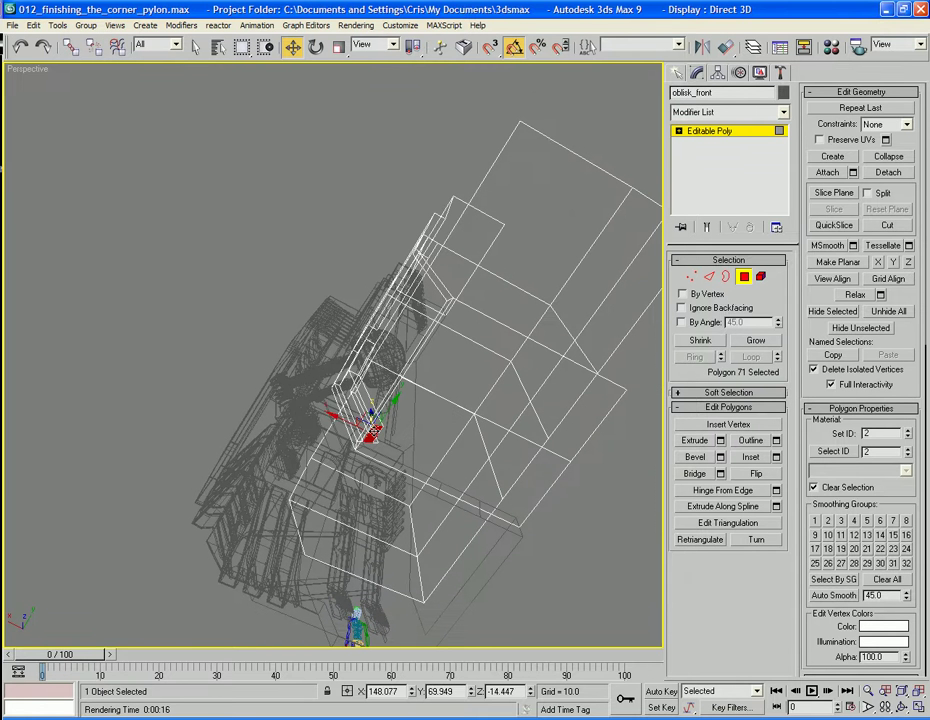
pyautogui.press('Delete')
pyautogui.moveTo(374, 431)
pyautogui.keyDown('alt'); pyautogui.mouseDown(button='middle')
pyautogui.moveTo(392, 567)
pyautogui.moveTo(432, 577)
pyautogui.moveTo(428, 557)
pyautogui.mouseUp(button='middle'); pyautogui.keyUp('alt')
pyautogui.press('F3')
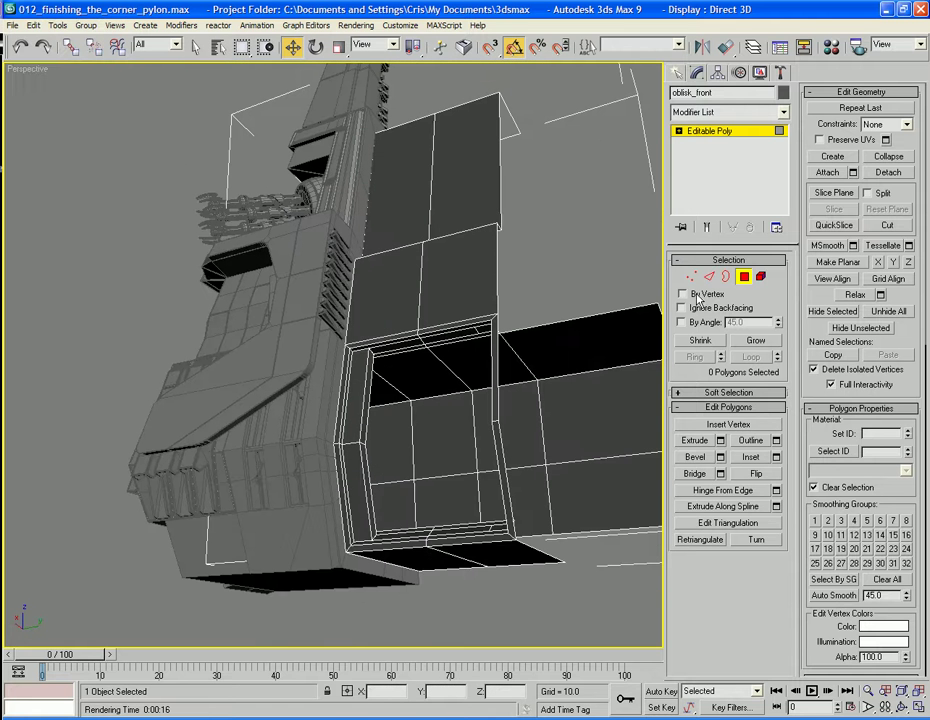
# Weld all coincident vertices of oblisk_front
pyautogui.press('1')
pyautogui.hotkey('ctrl', 'a')
pyautogui.click(776, 440)
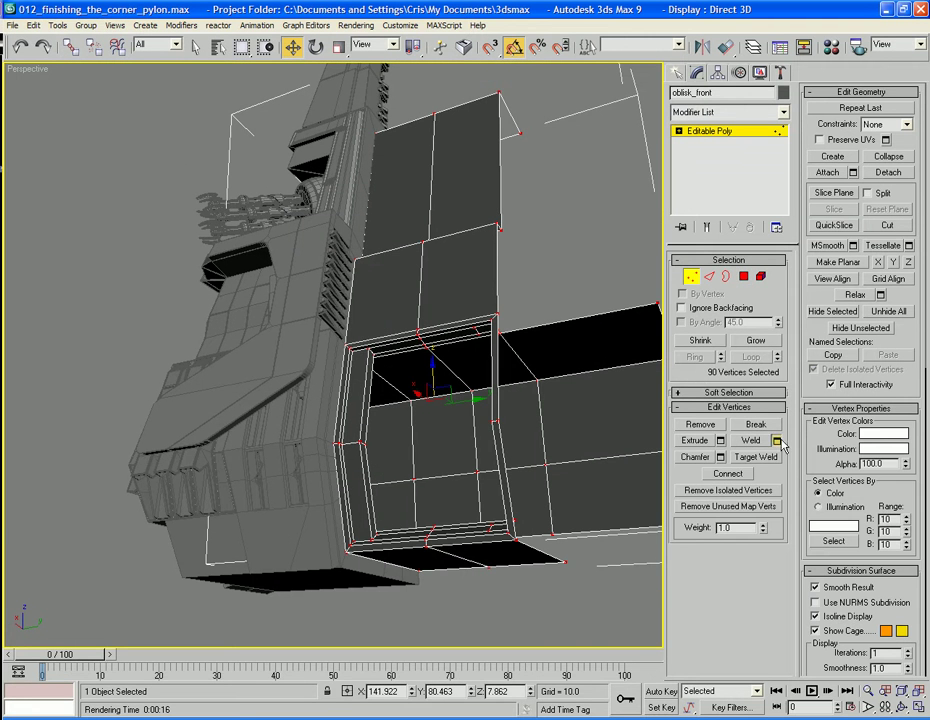
pyautogui.click(466, 411)
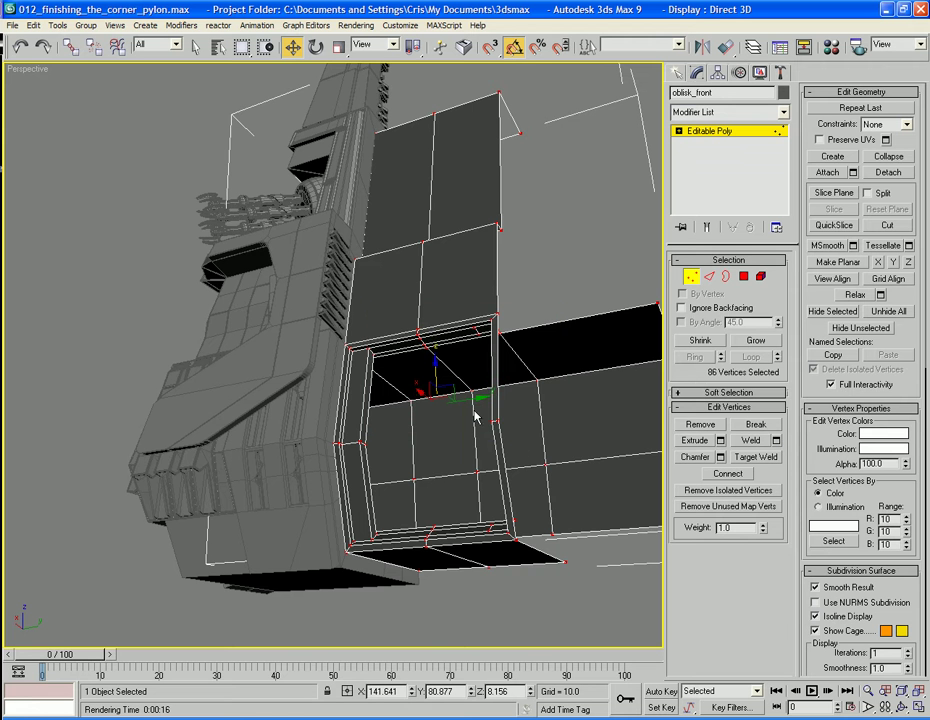
pyautogui.click(545, 603)
# Delete the two small corner polygons in the upper and lower rim strips on the side away from the pylon
pyautogui.keyDown('alt'); pyautogui.moveTo(545, 603); pyautogui.dragTo(490, 307, button='middle'); pyautogui.keyUp('alt')
pyautogui.scroll(3, 523, 597)
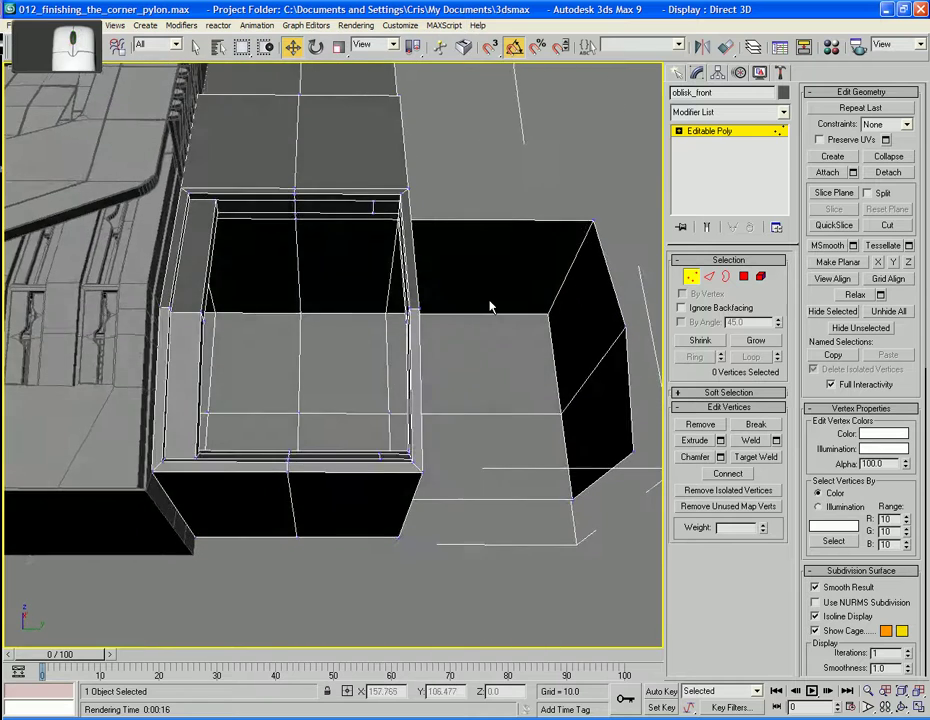
pyautogui.keyDown('alt'); pyautogui.moveTo(437, 290); pyautogui.dragTo(430, 286, button='middle'); pyautogui.keyUp('alt')
pyautogui.press('4')
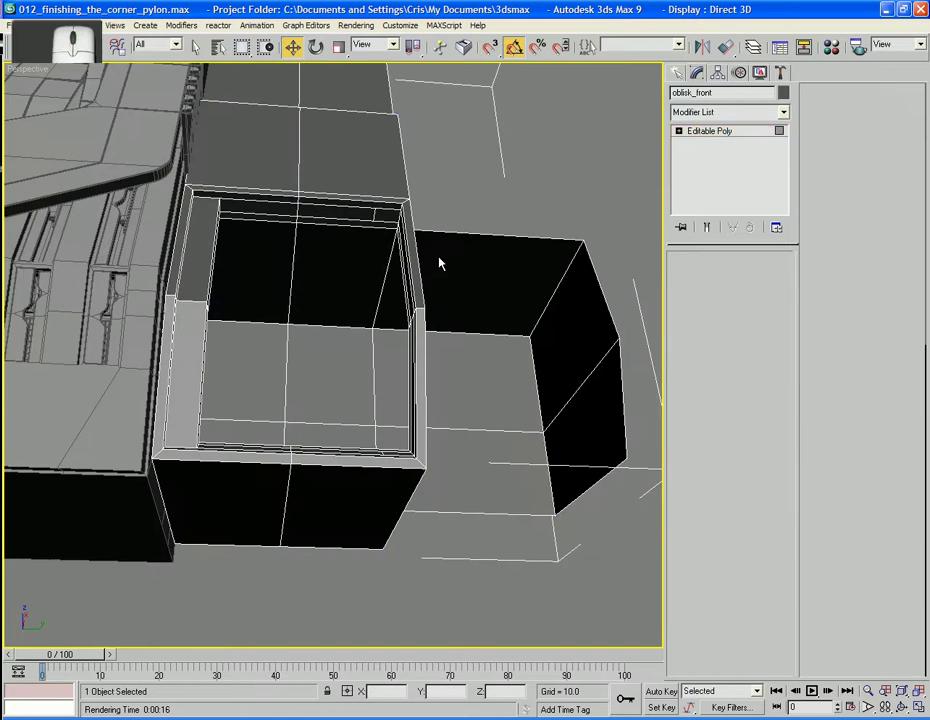
pyautogui.click(380, 218)
pyautogui.keyDown('alt'); pyautogui.moveTo(380, 218); pyautogui.dragTo(407, 339, button='middle'); pyautogui.keyUp('alt')
pyautogui.keyDown('ctrl'); pyautogui.click(383, 437); pyautogui.keyUp('ctrl')
pyautogui.press('Delete')
# Extrude the two narrow side-strip polygons away from the pylon inward by 3.221 along their local normals
pyautogui.click(420, 336)
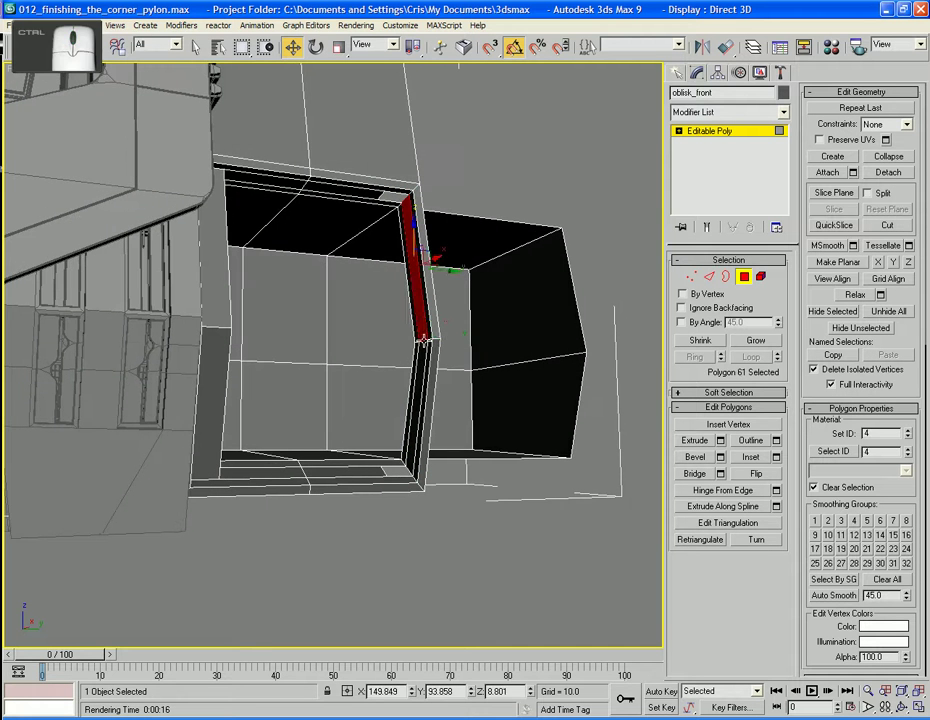
pyautogui.keyDown('ctrl'); pyautogui.click(420, 362); pyautogui.keyUp('ctrl')
pyautogui.hotkey('shift', 'e')
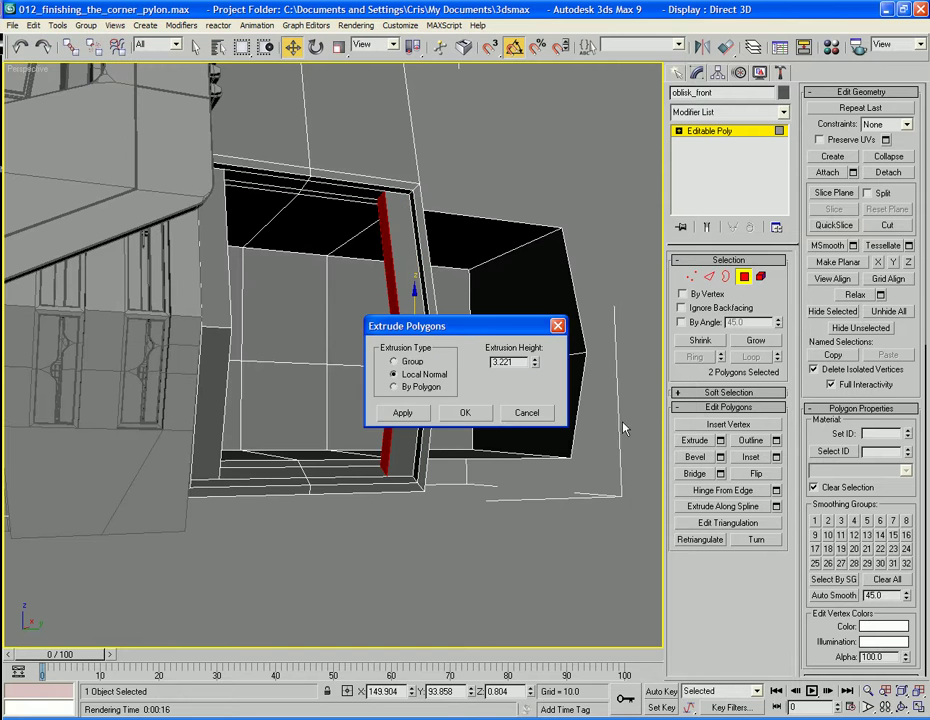
pyautogui.click(465, 412)
# Delete the hidden cap polygons at the upper and lower ends of the side strip extruded away from the pylon
pyautogui.press('F3')
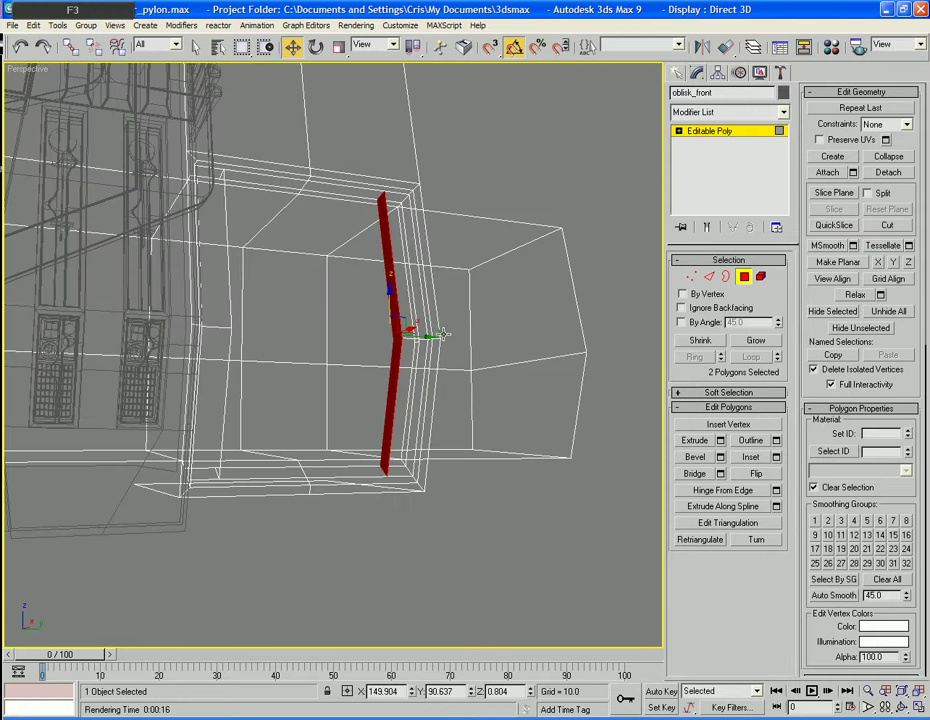
pyautogui.keyDown('alt'); pyautogui.moveTo(396, 288); pyautogui.dragTo(399, 368, button='middle'); pyautogui.keyUp('alt')
pyautogui.click(403, 225)
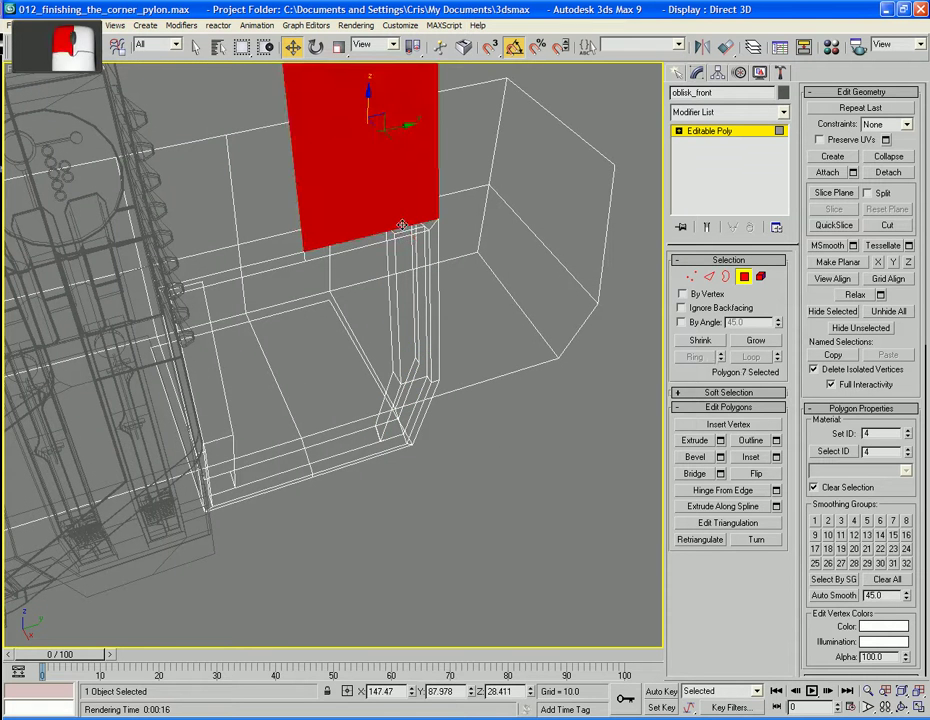
pyautogui.click(403, 225)
pyautogui.press('Delete')
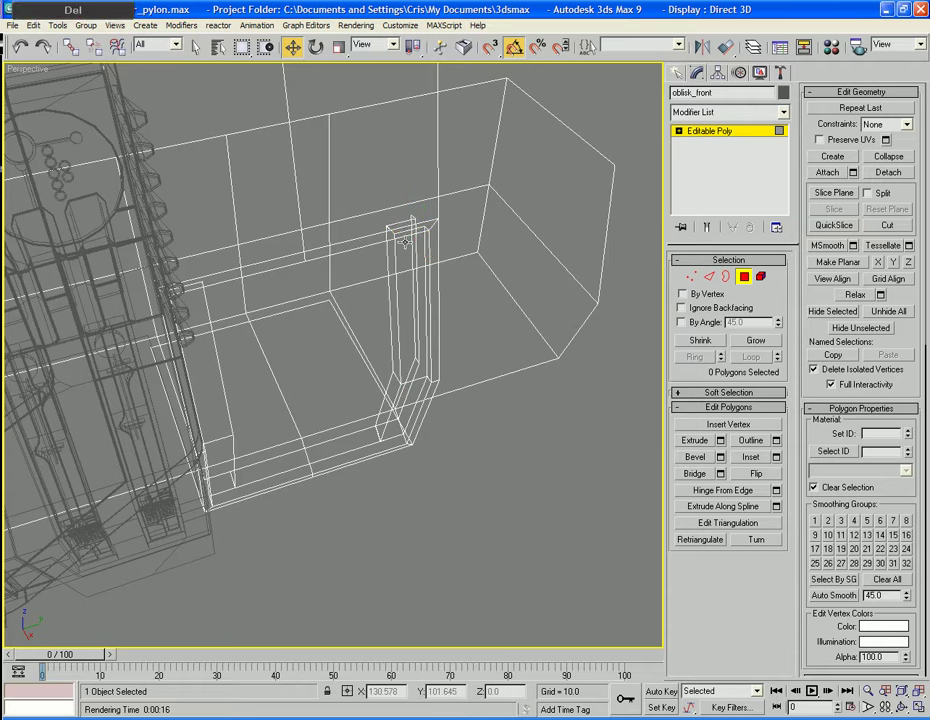
pyautogui.keyDown('alt'); pyautogui.moveTo(403, 356); pyautogui.dragTo(388, 186, button='middle'); pyautogui.keyUp('alt')
pyautogui.click(398, 383)
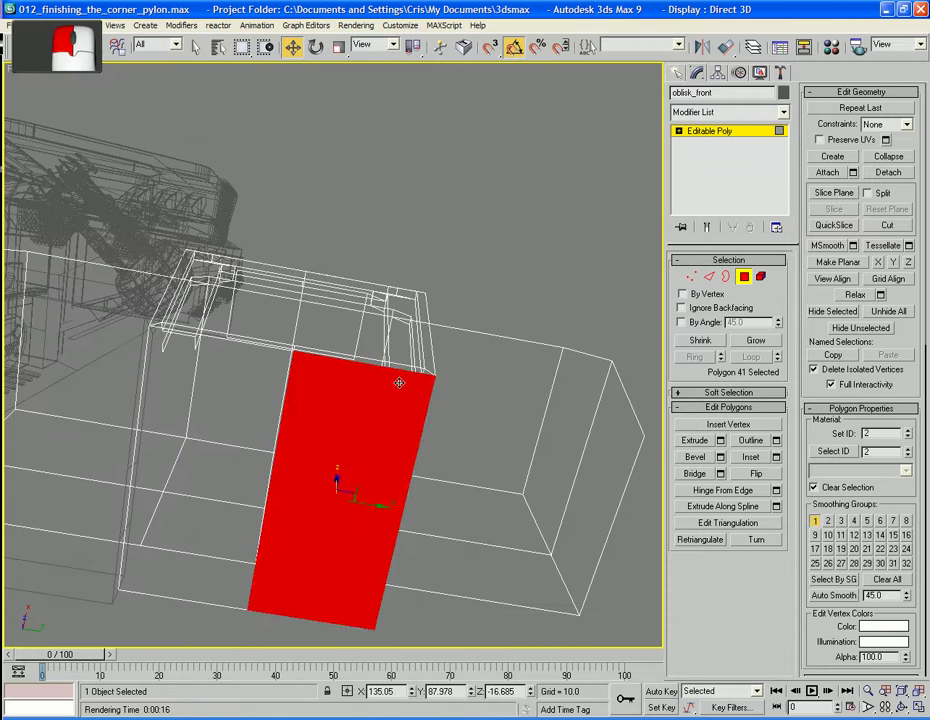
pyautogui.click(398, 383)
pyautogui.press('Delete')
pyautogui.keyDown('alt'); pyautogui.moveTo(397, 321); pyautogui.dragTo(401, 421, button='middle'); pyautogui.keyUp('alt')
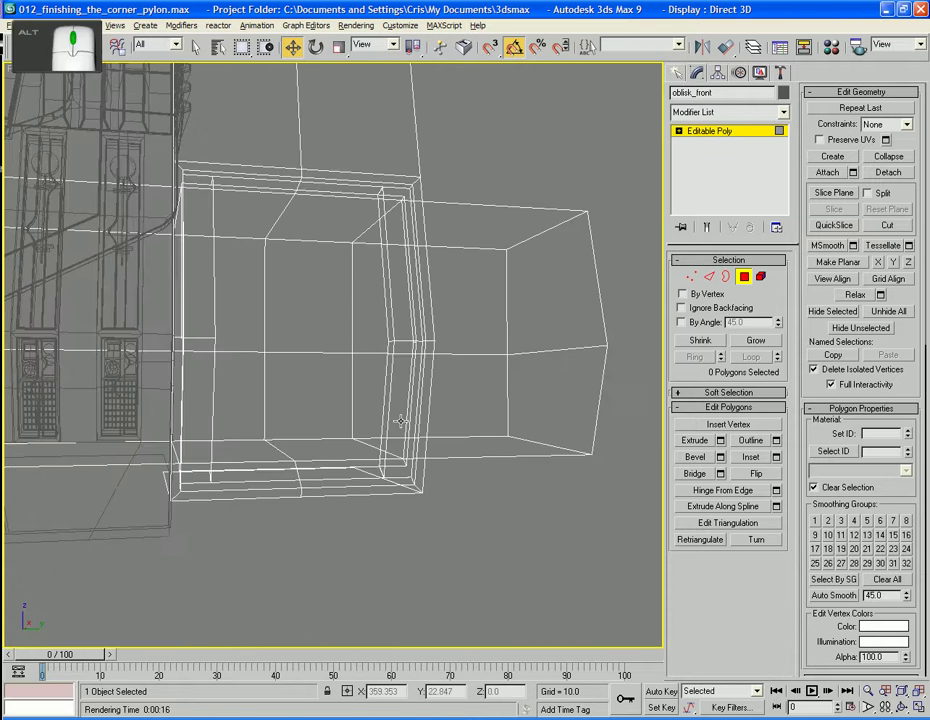
# Weld all vertices of oblisk_front again with a threshold of 0.1
pyautogui.click(697, 281)
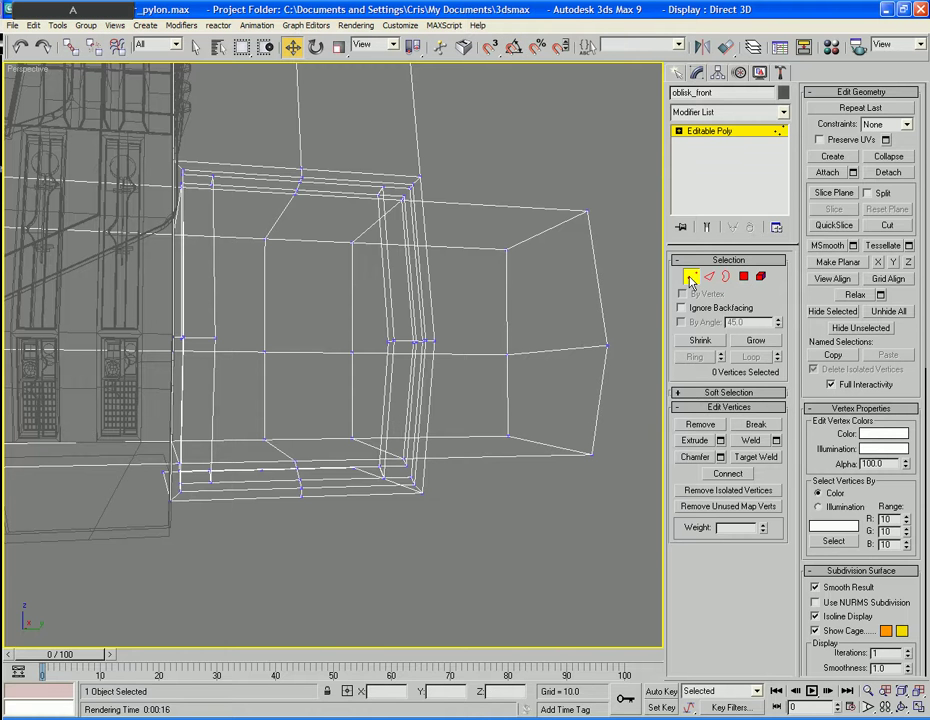
pyautogui.hotkey('ctrl', 'a')
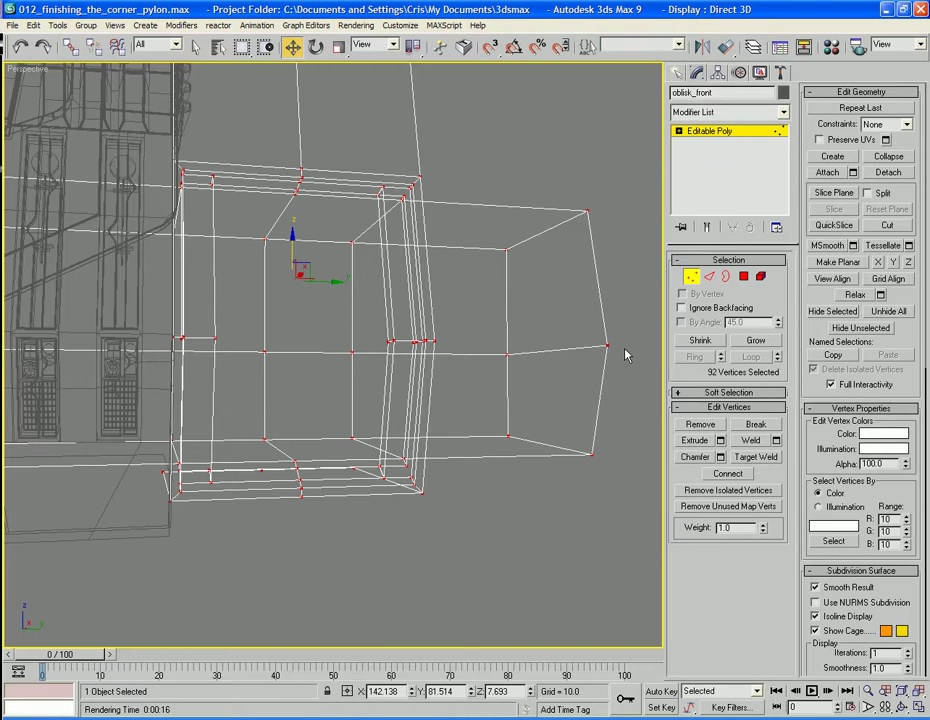
pyautogui.click(778, 441)
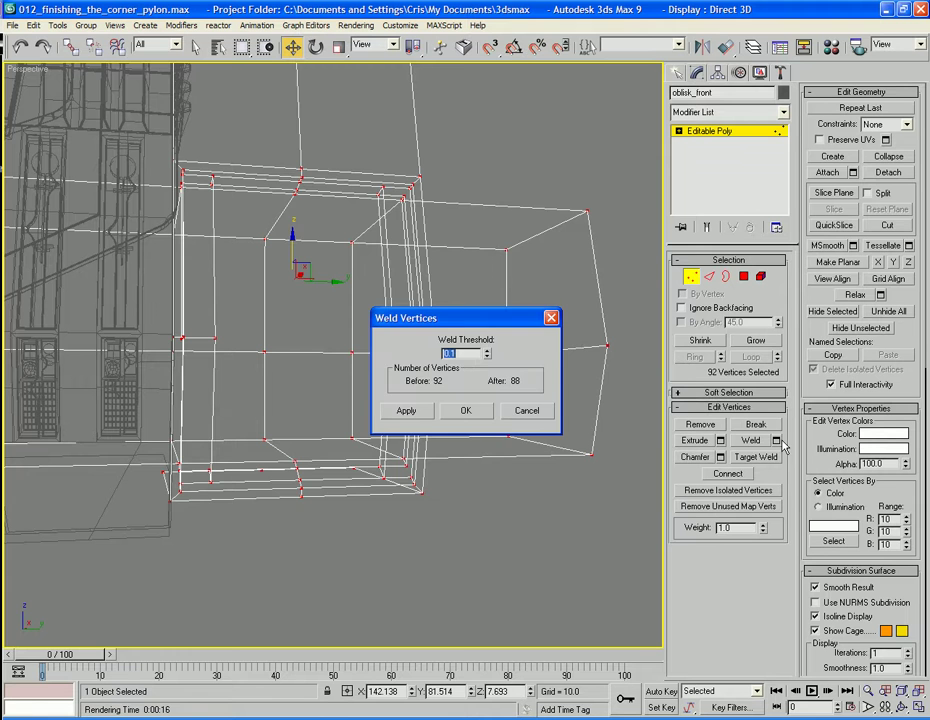
pyautogui.click(487, 419)
pyautogui.click(535, 506)
# Examine the shaded trim along both sides of the recess opening
pyautogui.press('F3')
pyautogui.keyDown('alt'); pyautogui.moveTo(438, 492); pyautogui.dragTo(424, 531, button='middle'); pyautogui.keyUp('alt')
pyautogui.scroll(-2, 345, 500)
pyautogui.scroll(4, 345, 500)
pyautogui.keyDown('alt'); pyautogui.moveTo(345, 500); pyautogui.dragTo(456, 482, button='middle'); pyautogui.keyUp('alt')
pyautogui.scroll(3, 421, 503)
pyautogui.scroll(-4, 464, 478)
pyautogui.scroll(3, 465, 475)
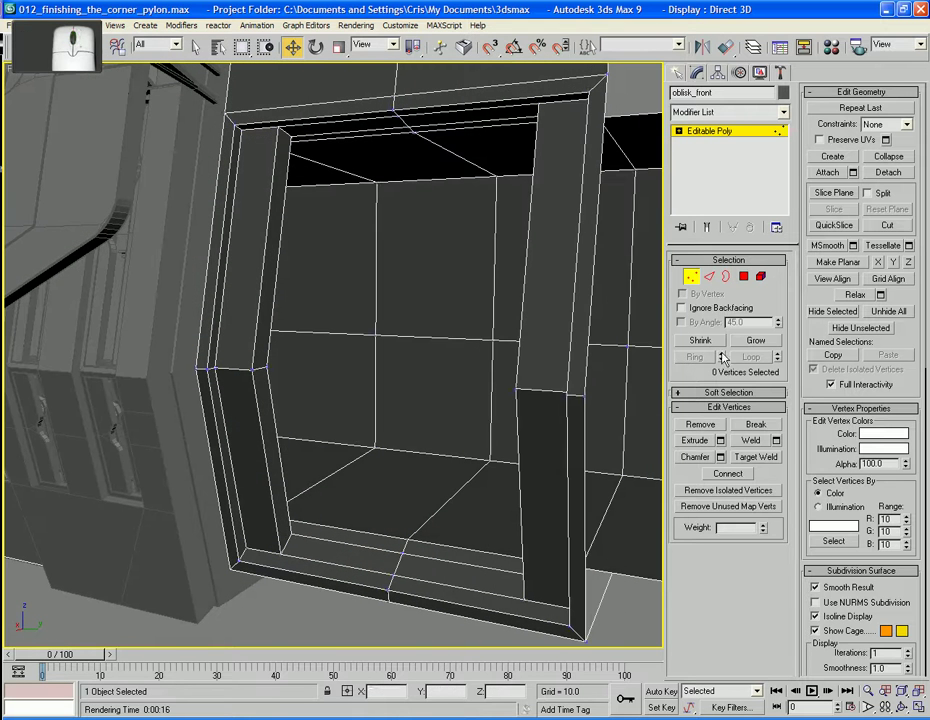
# Select the short inner edges at the mid-height bend of both extruded side strips
pyautogui.click(709, 277)
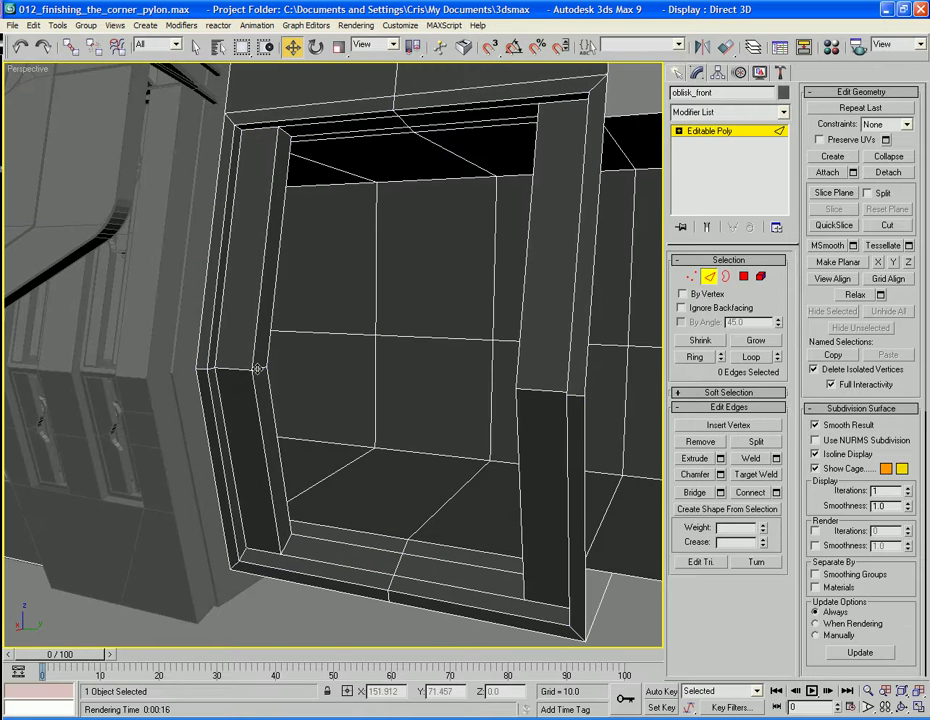
pyautogui.click(257, 369)
pyautogui.keyDown('alt'); pyautogui.moveTo(367, 378); pyautogui.dragTo(461, 380, button='middle'); pyautogui.keyUp('alt')
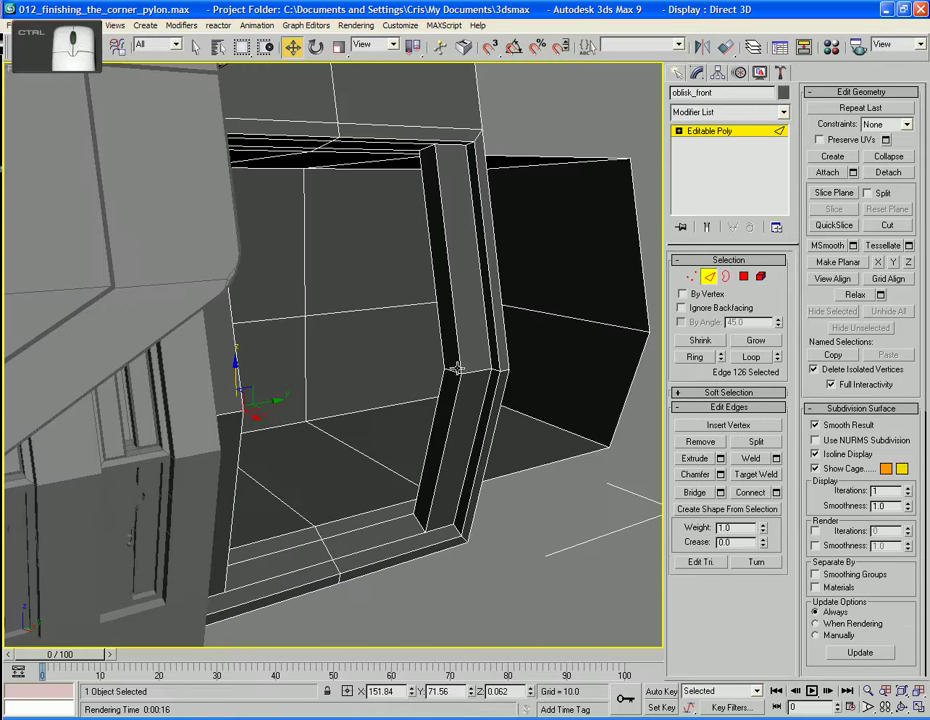
pyautogui.keyDown('ctrl'); pyautogui.click(453, 369); pyautogui.keyUp('ctrl')
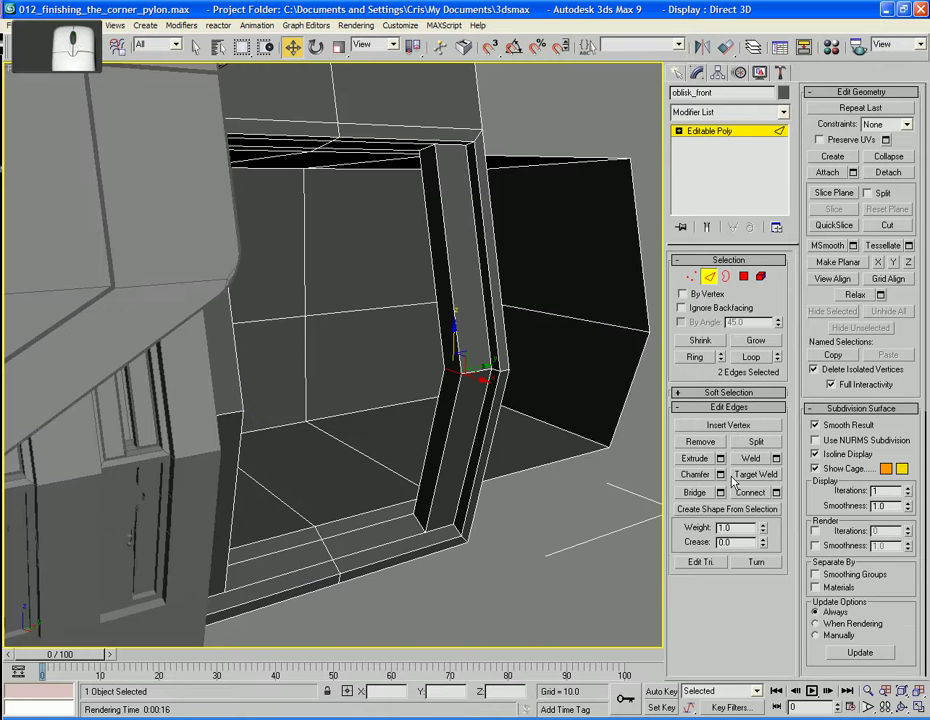
pyautogui.click(696, 476)
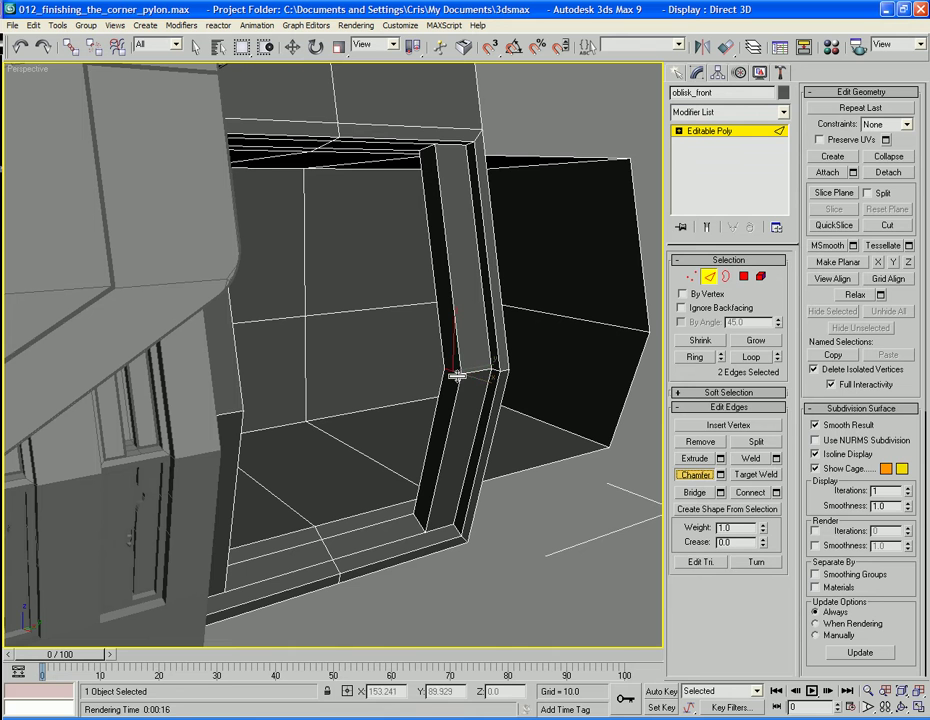
pyautogui.moveTo(455, 373); pyautogui.dragTo(455, 365)
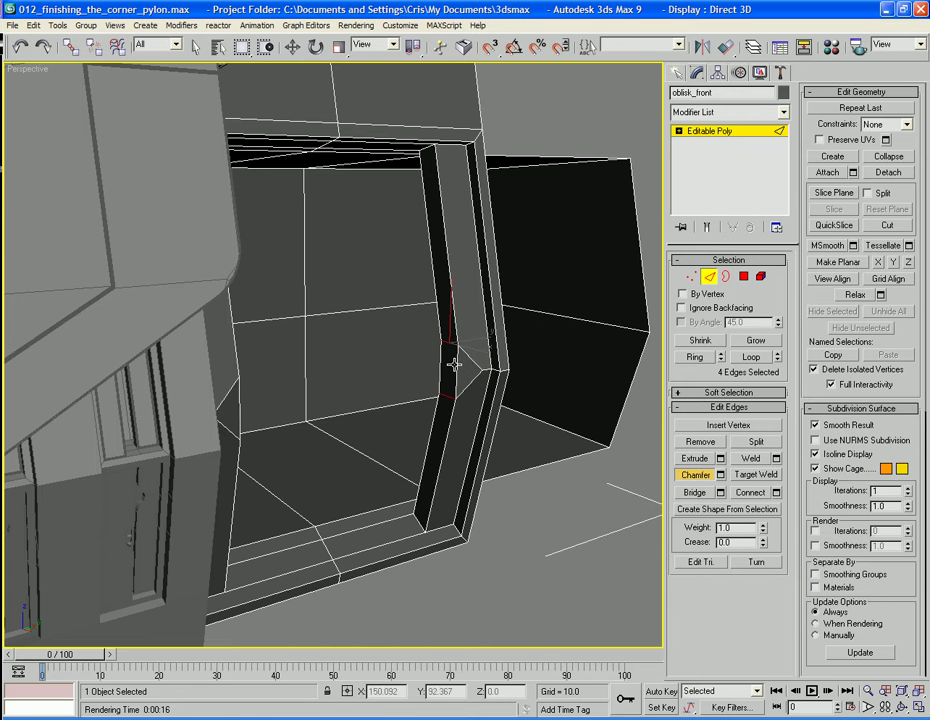
pyautogui.hotkey('ctrl', 'z')
# Chamfer the two selected bend edges by 3.13 with the Open option to cut notches into the side strips
pyautogui.click(720, 475)
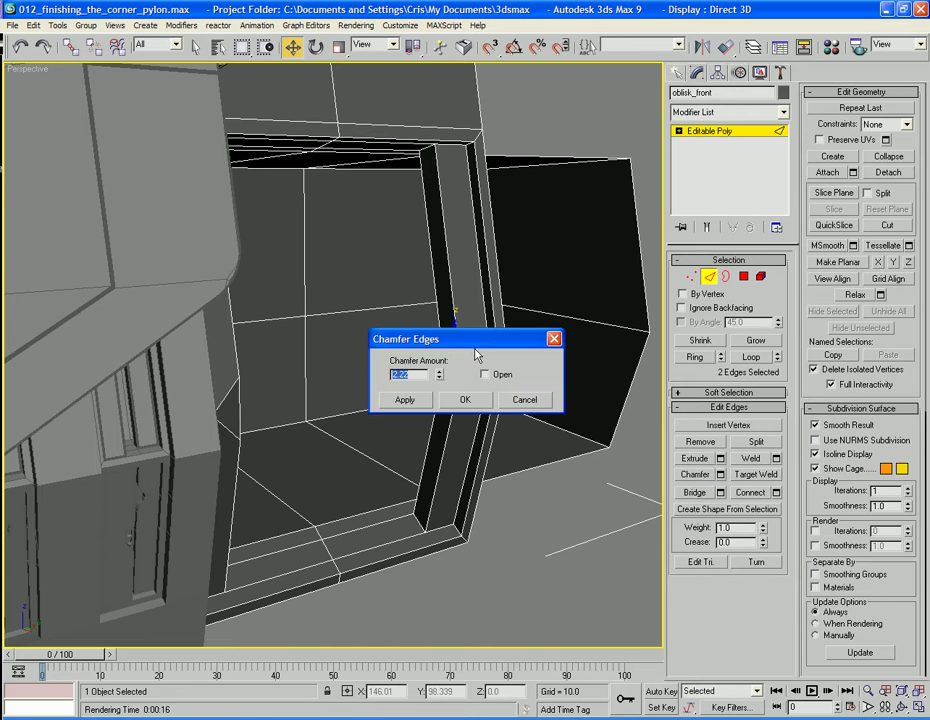
pyautogui.moveTo(654, 350); pyautogui.dragTo(687, 349)
pyautogui.click(697, 374)
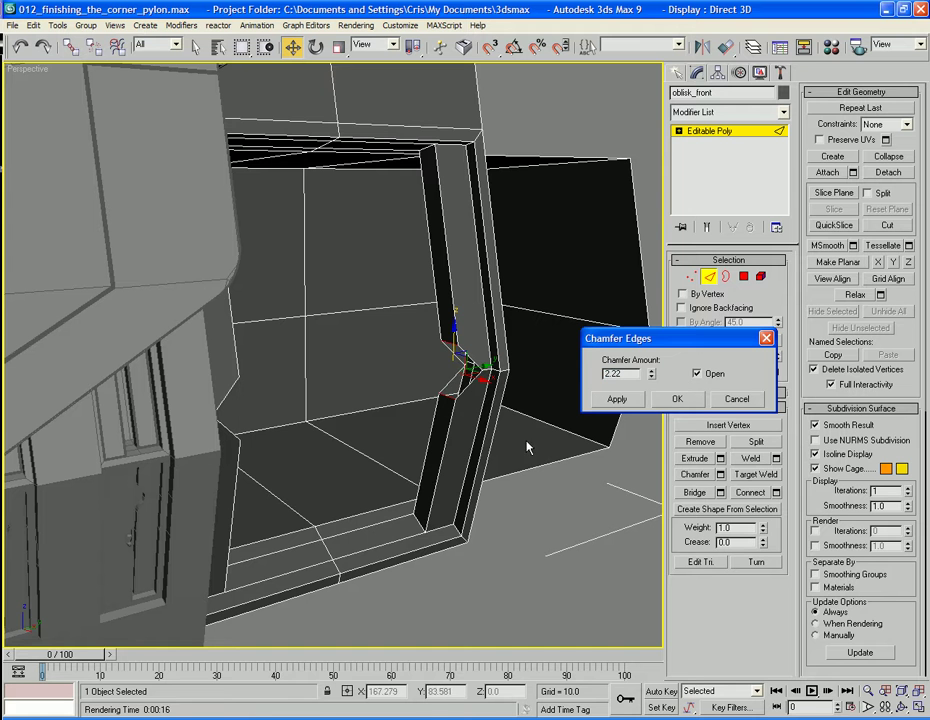
pyautogui.moveTo(651, 376); pyautogui.dragTo(648, 341)
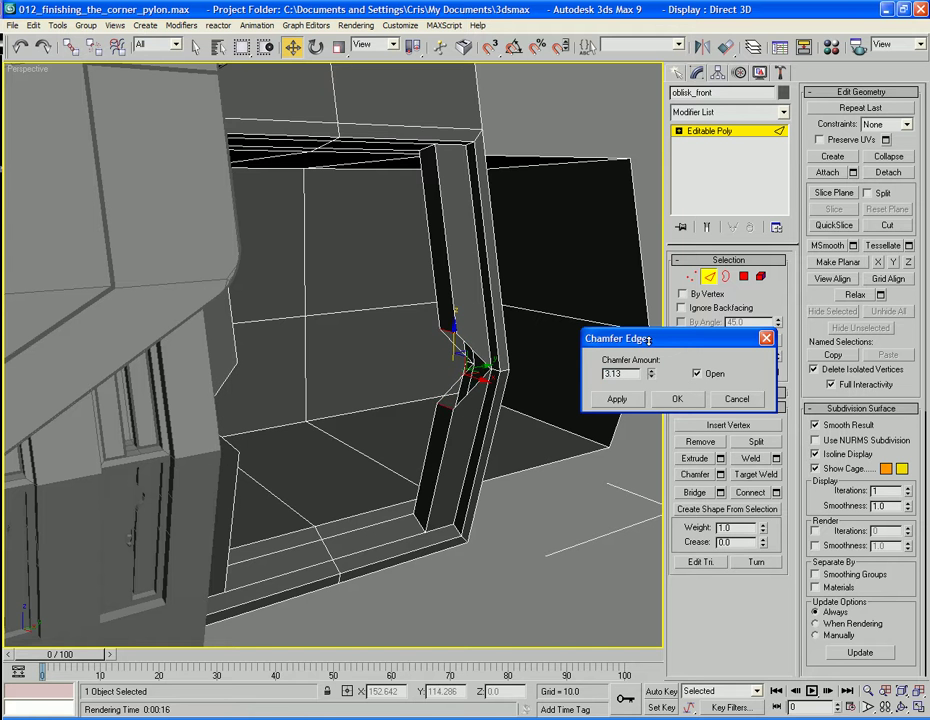
pyautogui.click(673, 399)
pyautogui.hotkey('ctrl', 'z')
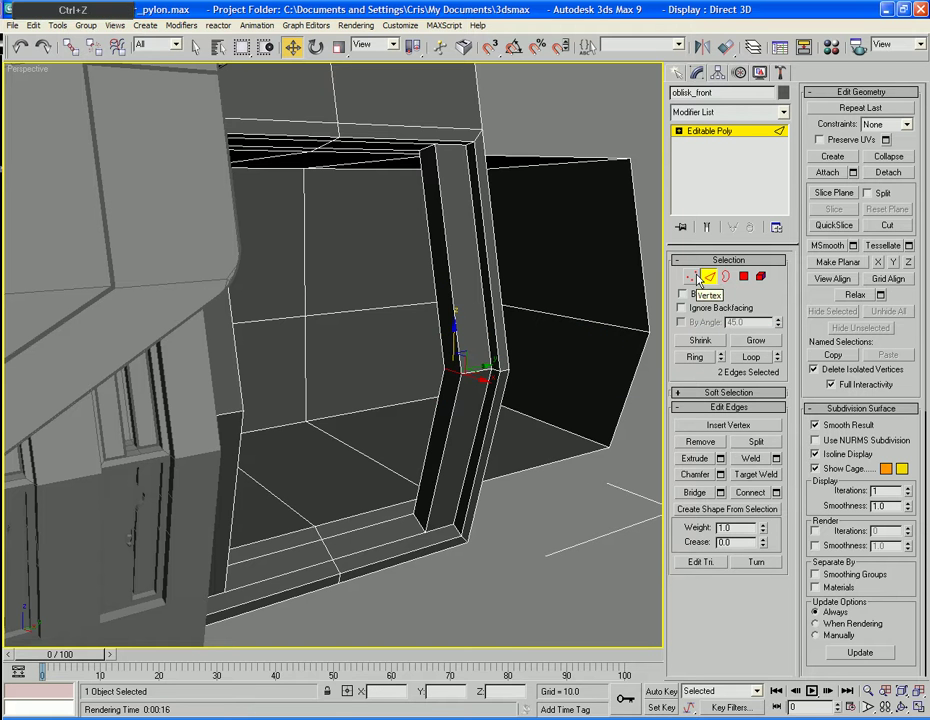
pyautogui.click(44, 48)
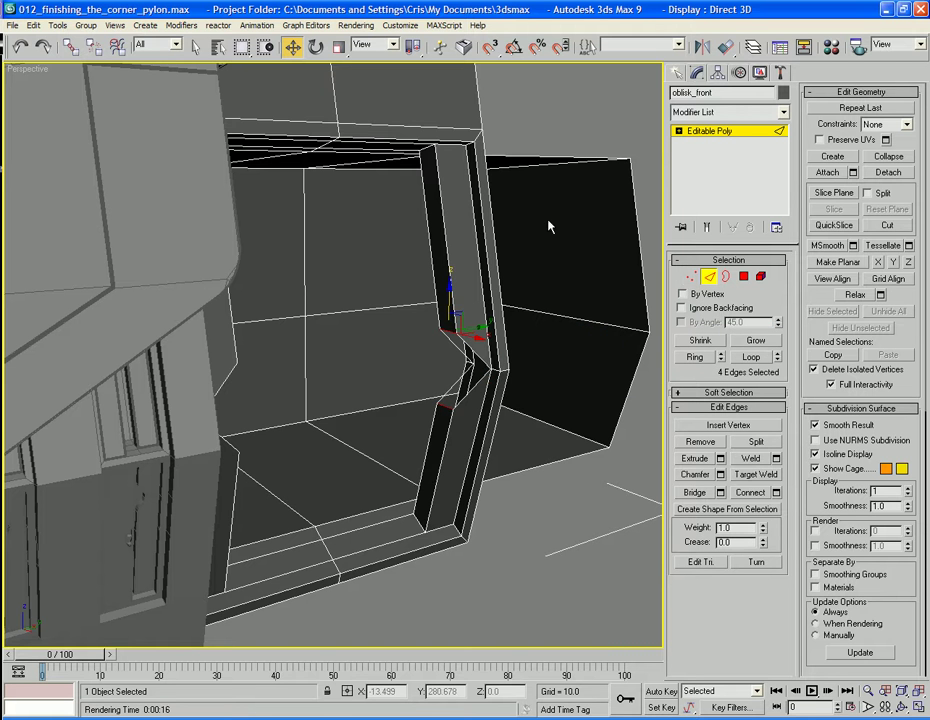
# Weld all of the object's vertices after opening the notches
pyautogui.click(690, 278)
pyautogui.hotkey('ctrl', 'a')
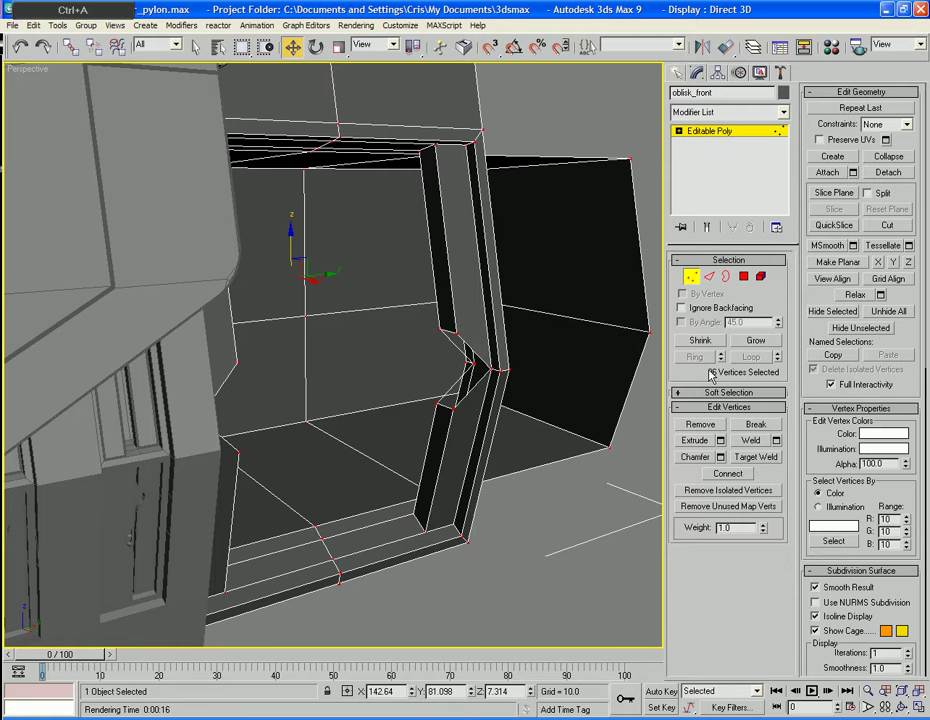
pyautogui.click(776, 440)
pyautogui.click(467, 470)
# Bridge the two edges along the upper slope of the notch in the side strip away from the pylon
pyautogui.keyDown('alt'); pyautogui.moveTo(533, 378); pyautogui.dragTo(500, 320, button='middle'); pyautogui.keyUp('alt')
pyautogui.scroll(3, 541, 335)
pyautogui.click(711, 279)
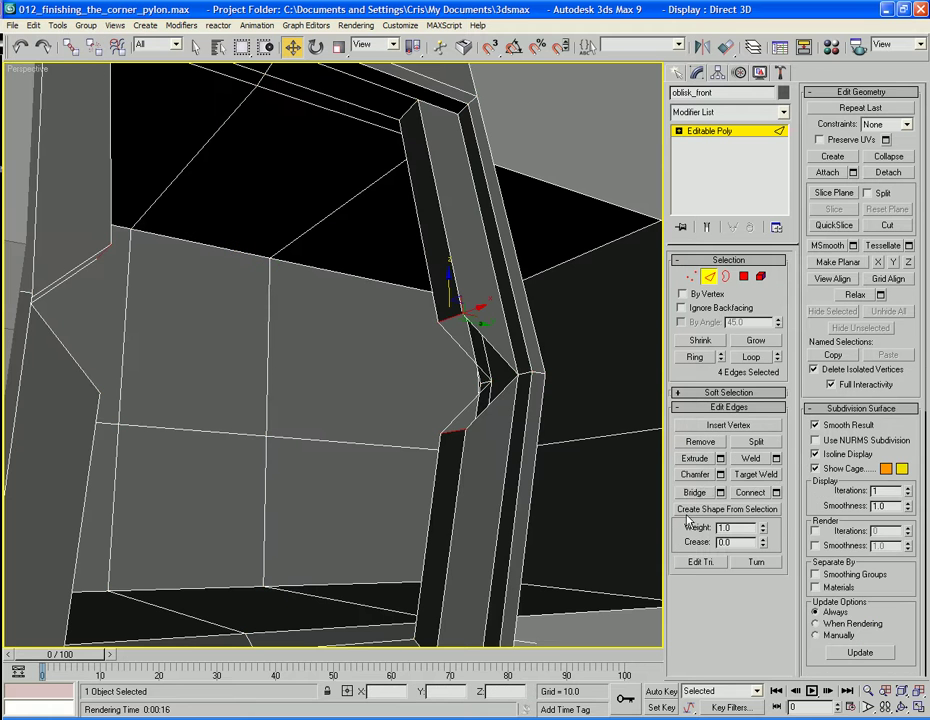
pyautogui.click(456, 345)
pyautogui.click(701, 495)
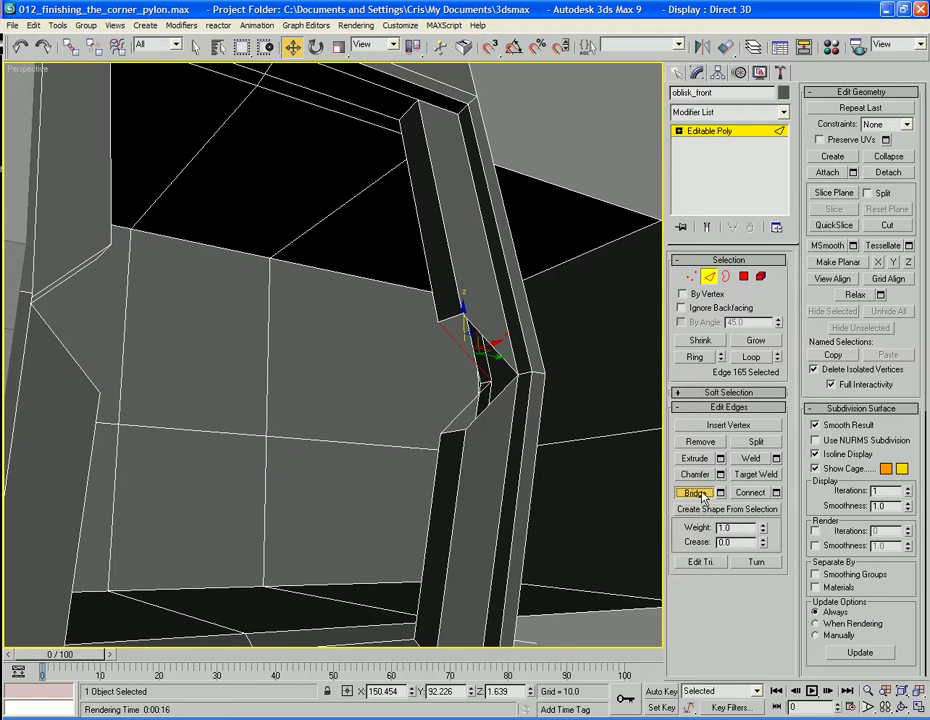
pyautogui.click(467, 322)
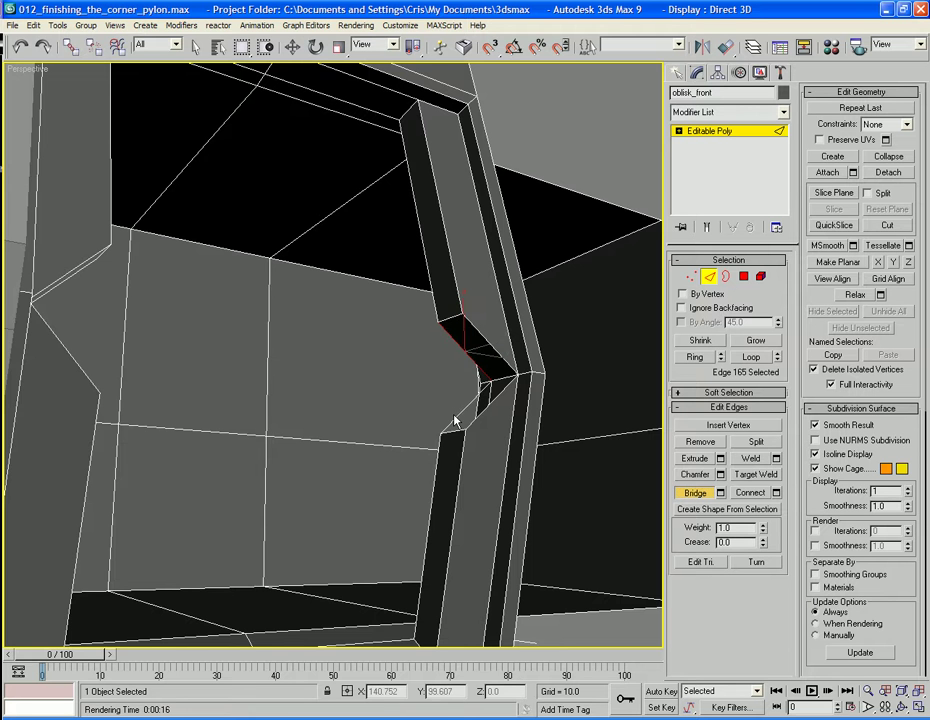
# Bridge the open edges of the notch in the pylon-side strip to close its sloped faces
pyautogui.keyDown('alt'); pyautogui.moveTo(446, 388); pyautogui.dragTo(157, 406, button='middle'); pyautogui.keyUp('alt')
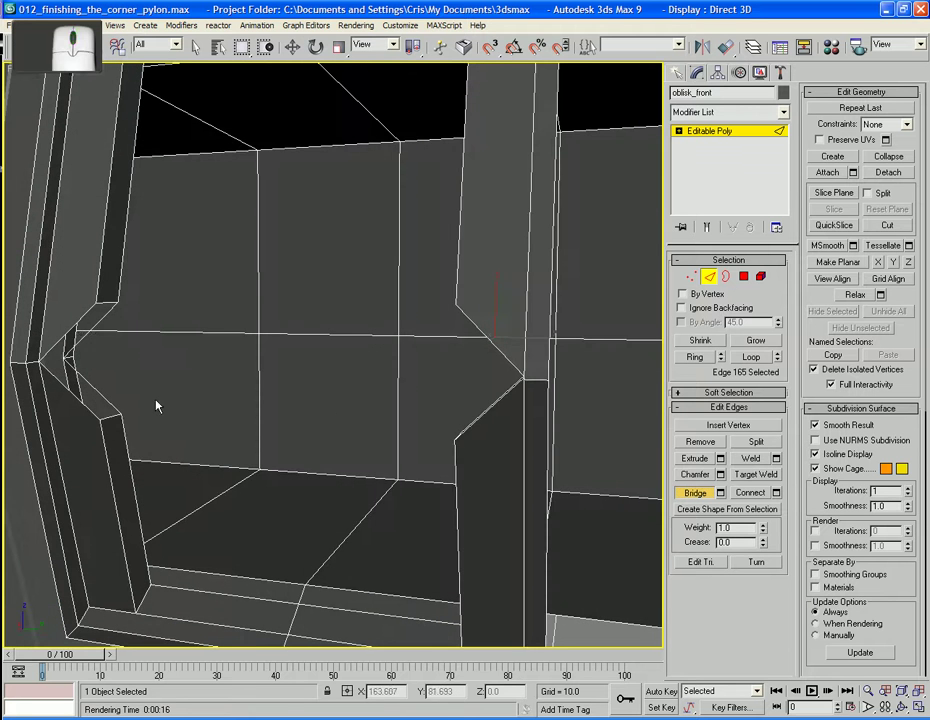
pyautogui.click(70, 324)
pyautogui.click(71, 350)
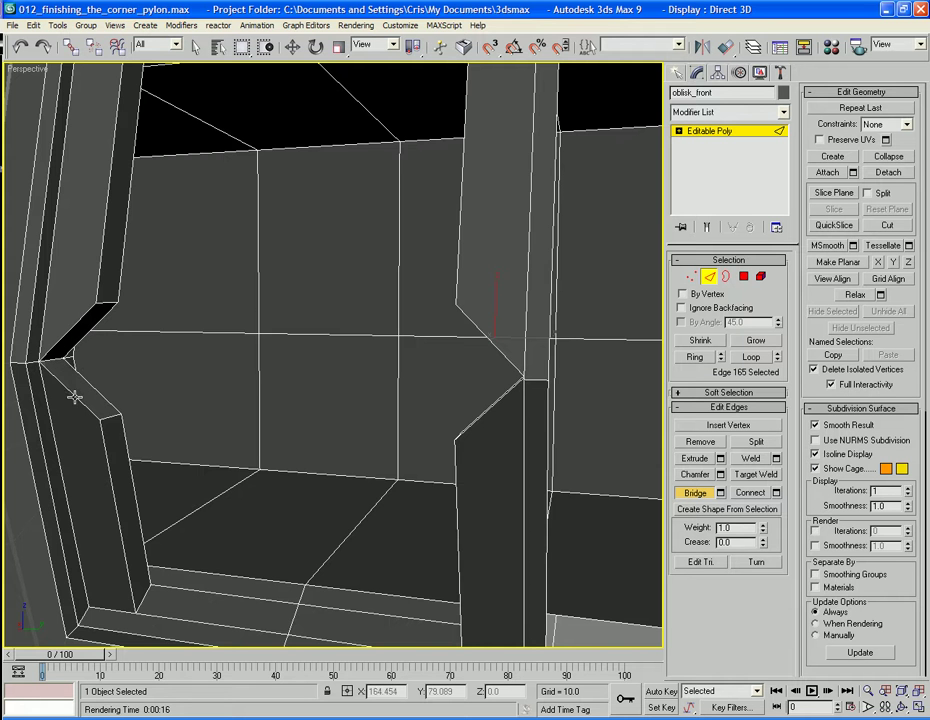
pyautogui.scroll(5, 75, 394)
pyautogui.scroll(-6, 133, 437)
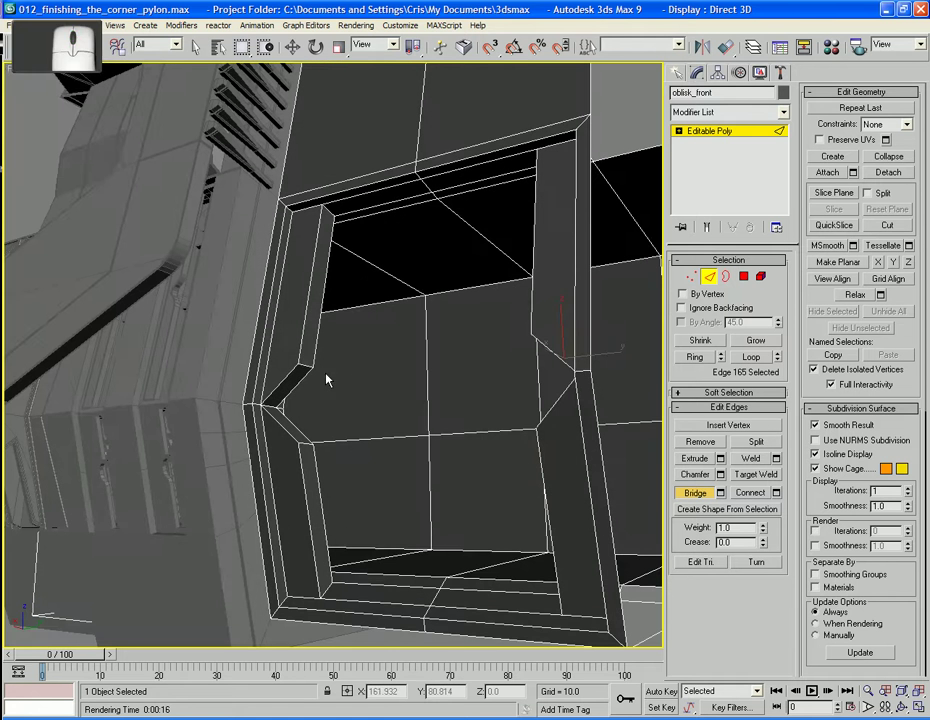
# Select the two short corner edges where the slopes of the pylon-side strip's notch meet its upper and lower straight parts
pyautogui.press('w')
pyautogui.click(308, 389)
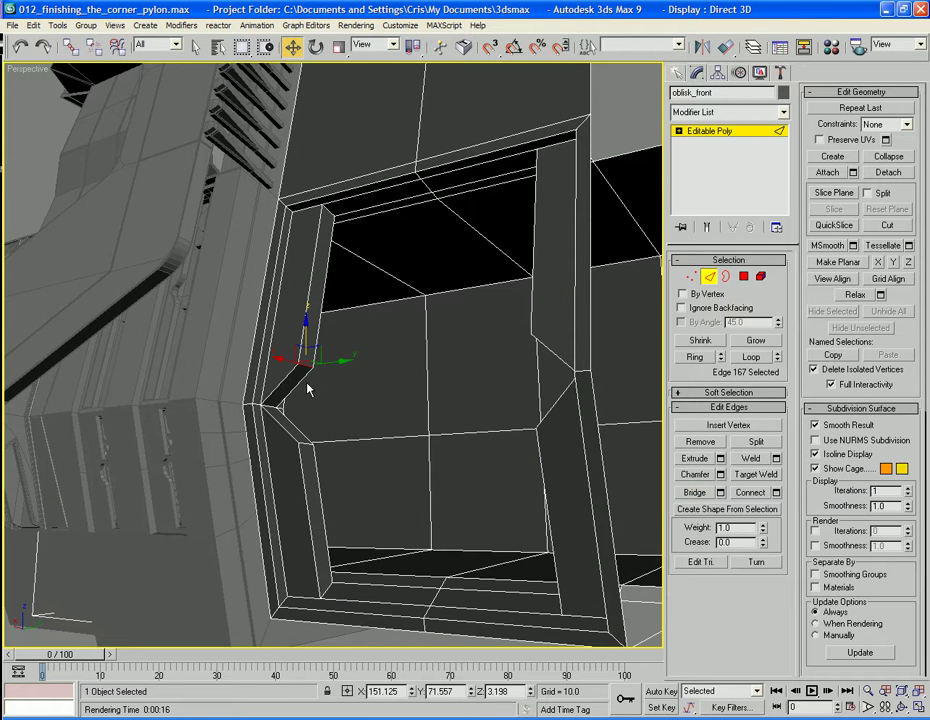
pyautogui.keyDown('ctrl'); pyautogui.click(308, 444); pyautogui.keyUp('ctrl')
pyautogui.keyDown('alt'); pyautogui.moveTo(401, 434); pyautogui.dragTo(597, 487, button='middle'); pyautogui.keyUp('alt')
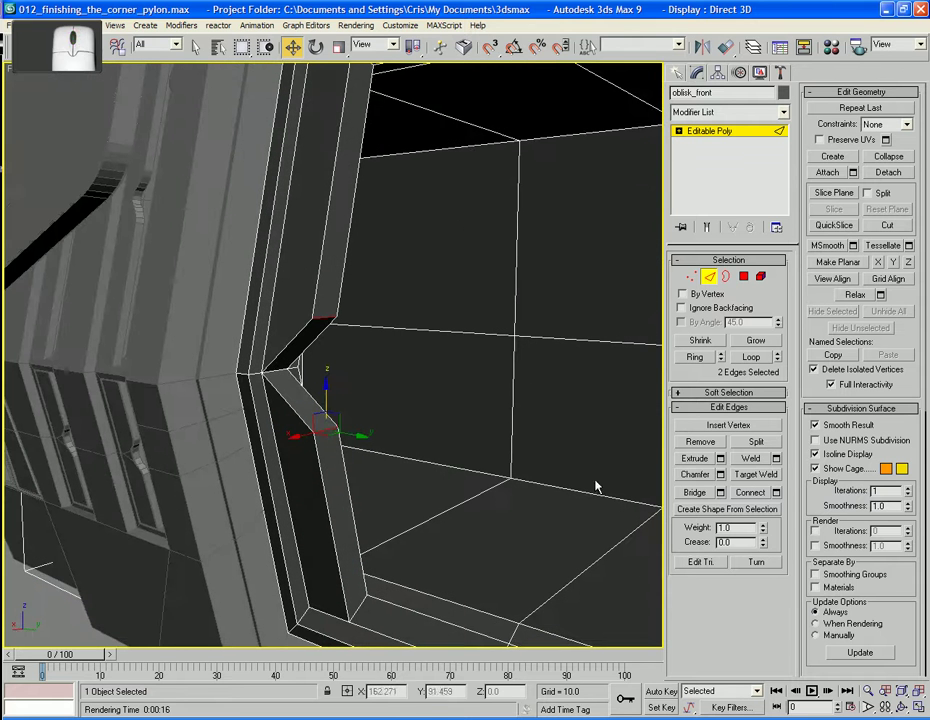
# Try rounding the two selected notch edges with Open turned off, using chamfers of 1.377 and 0.716
pyautogui.click(720, 475)
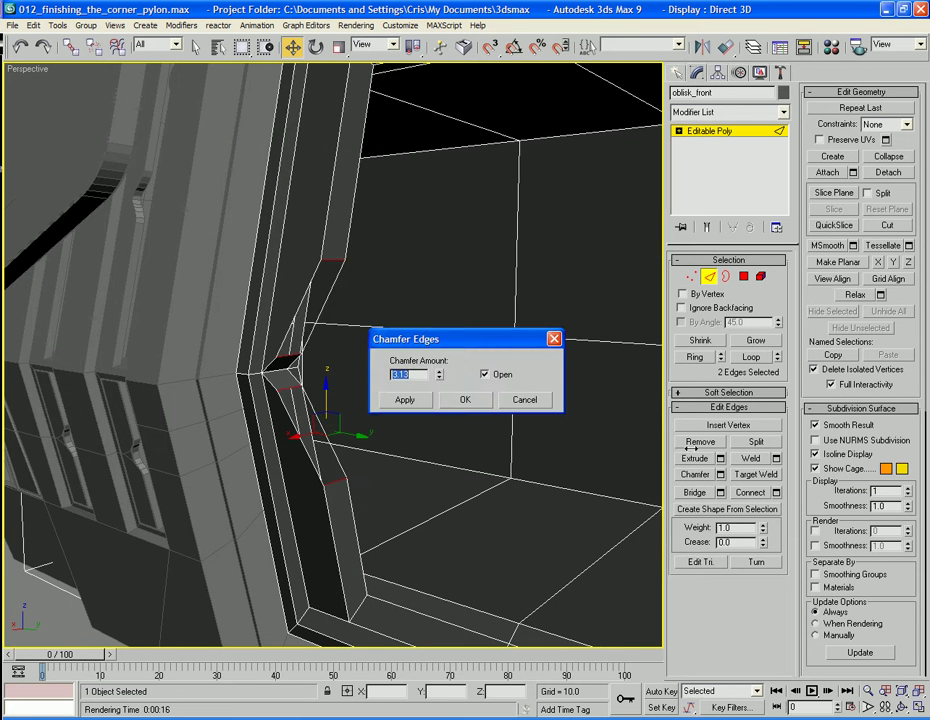
pyautogui.click(487, 376)
pyautogui.moveTo(440, 378); pyautogui.dragTo(438, 410)
pyautogui.click(405, 400)
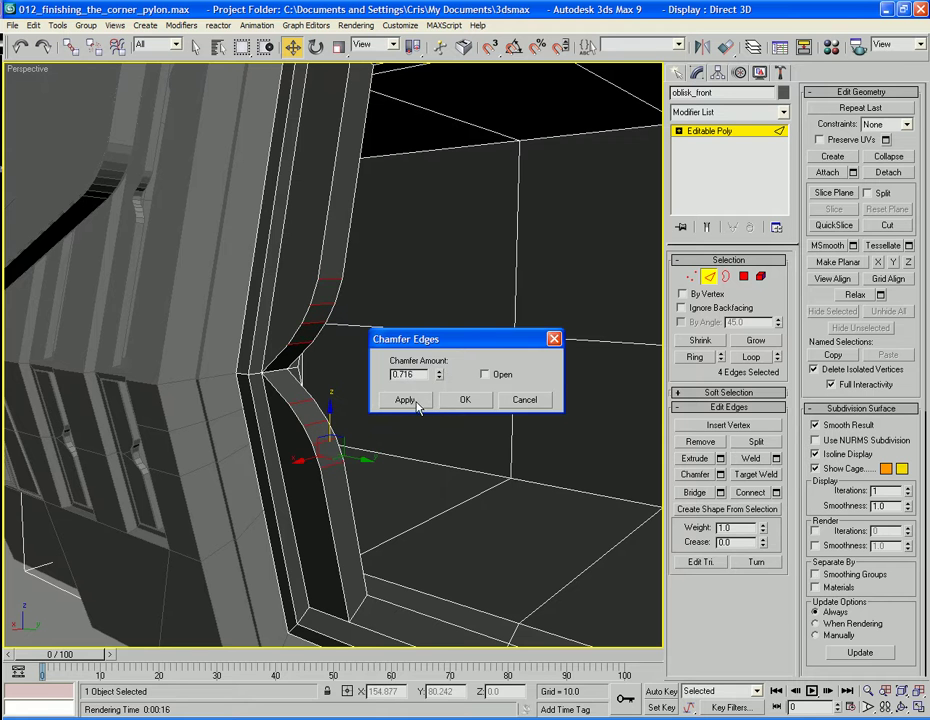
pyautogui.click(465, 399)
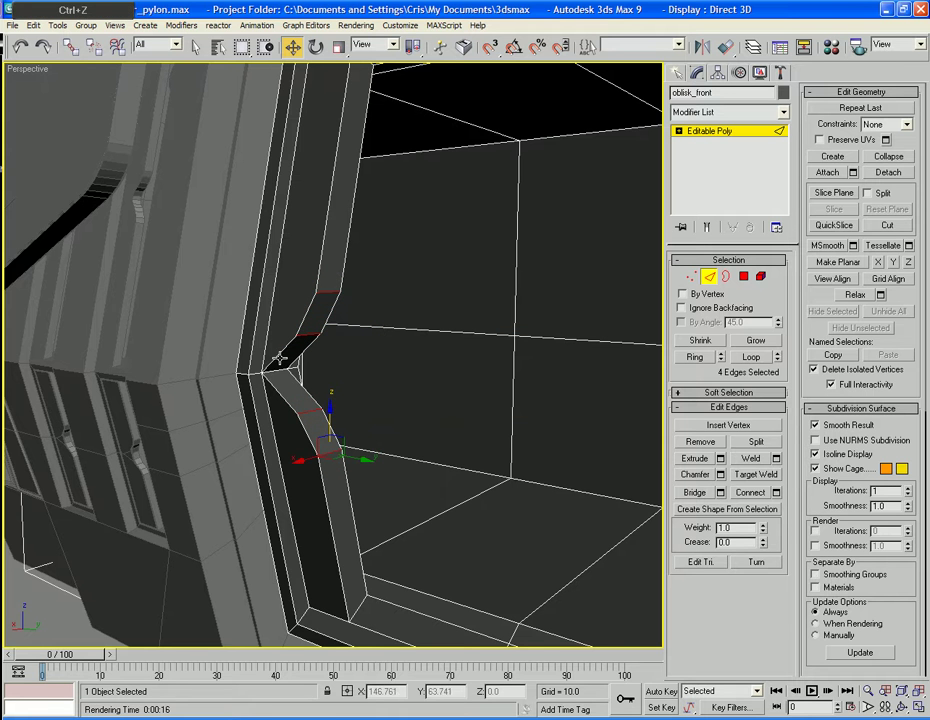
# Add the notch's innermost edge to the selection, chamfer the three edges by 1.047, and chamfer the resulting edges by 0.408
pyautogui.keyDown('ctrl'); pyautogui.click(318, 376); pyautogui.keyUp('ctrl')
pyautogui.keyDown('ctrl'); pyautogui.click(277, 370); pyautogui.keyUp('ctrl')
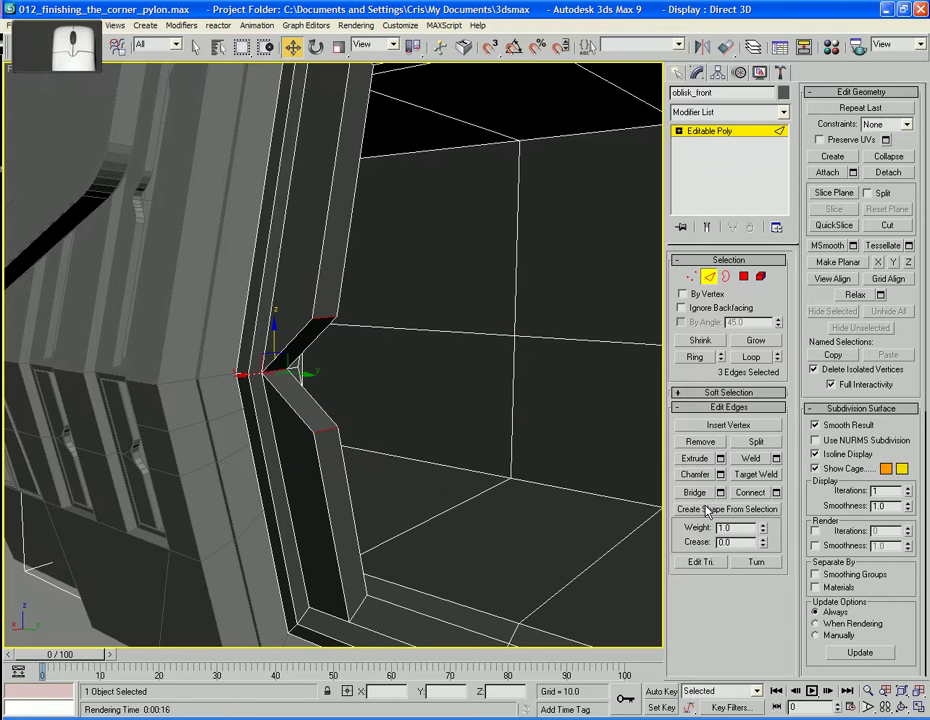
pyautogui.click(720, 475)
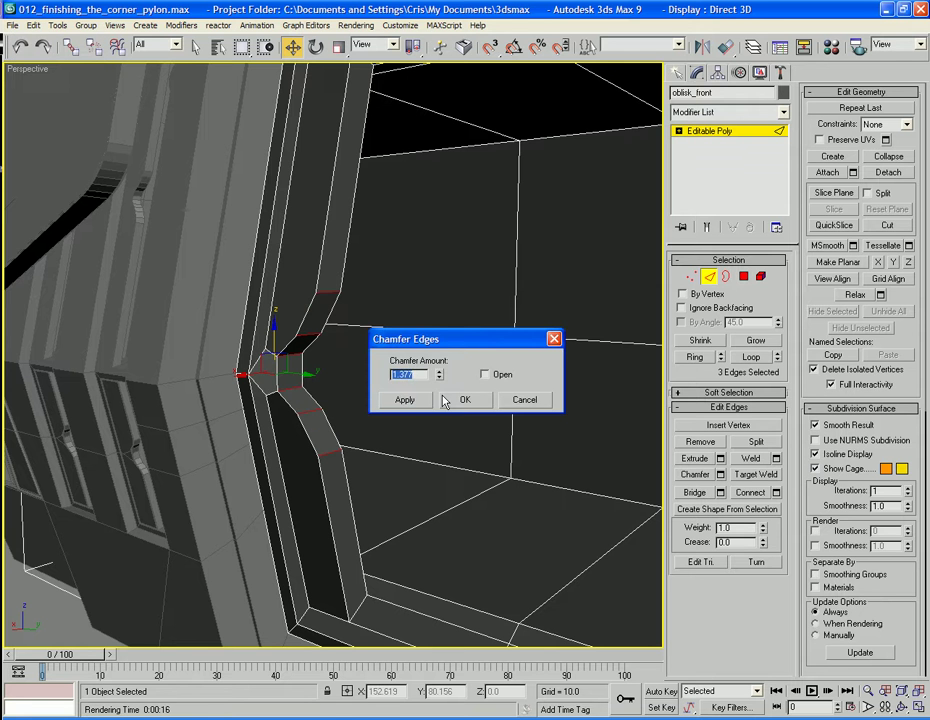
pyautogui.moveTo(440, 381); pyautogui.dragTo(438, 394)
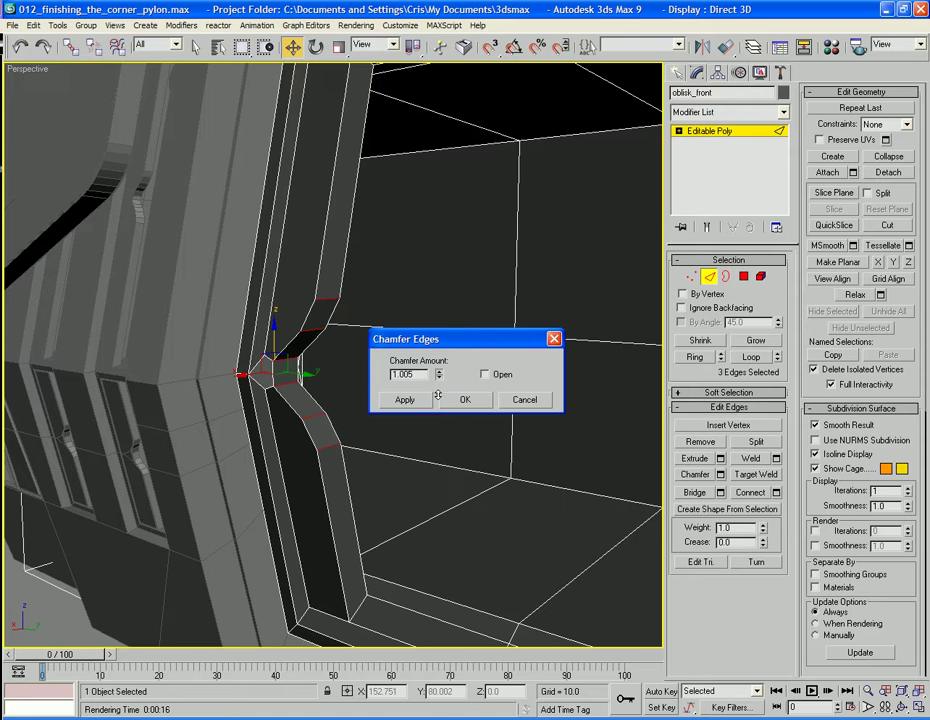
pyautogui.click(414, 401)
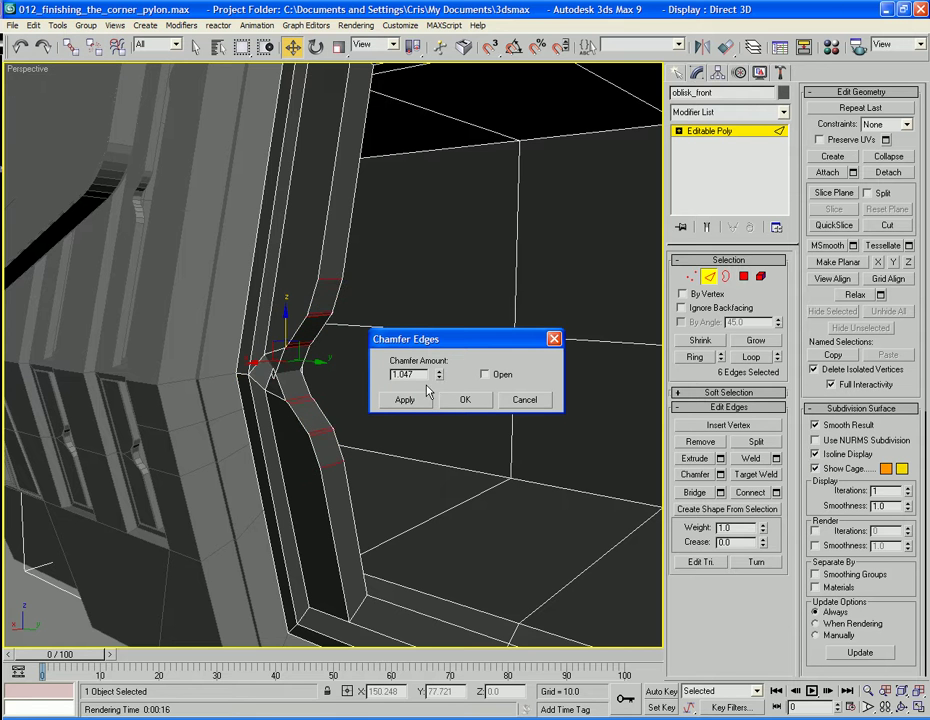
pyautogui.moveTo(439, 378); pyautogui.dragTo(441, 421)
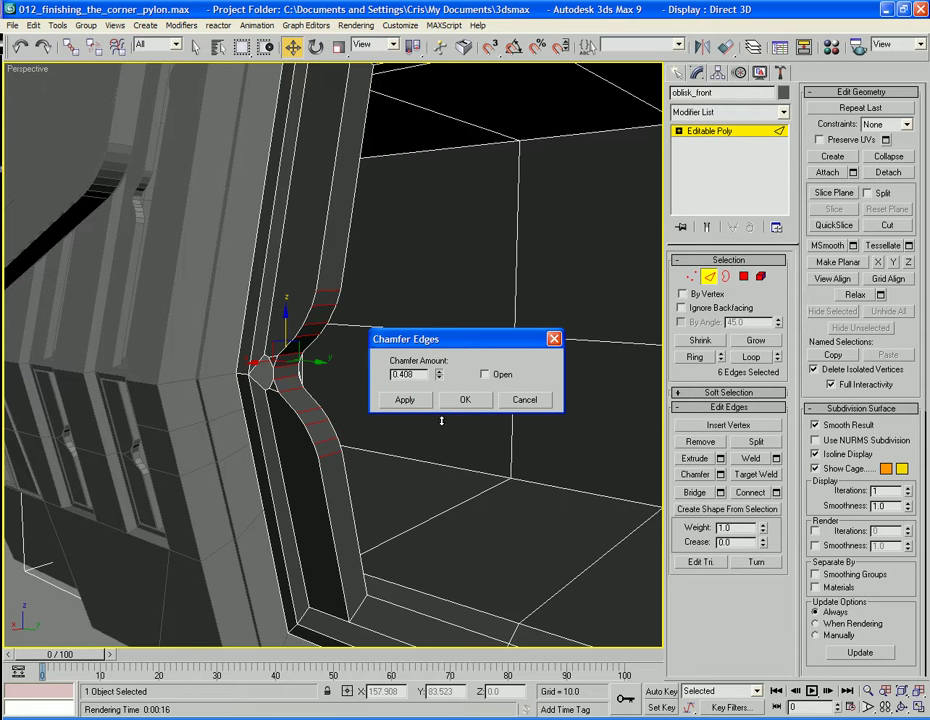
pyautogui.click(465, 400)
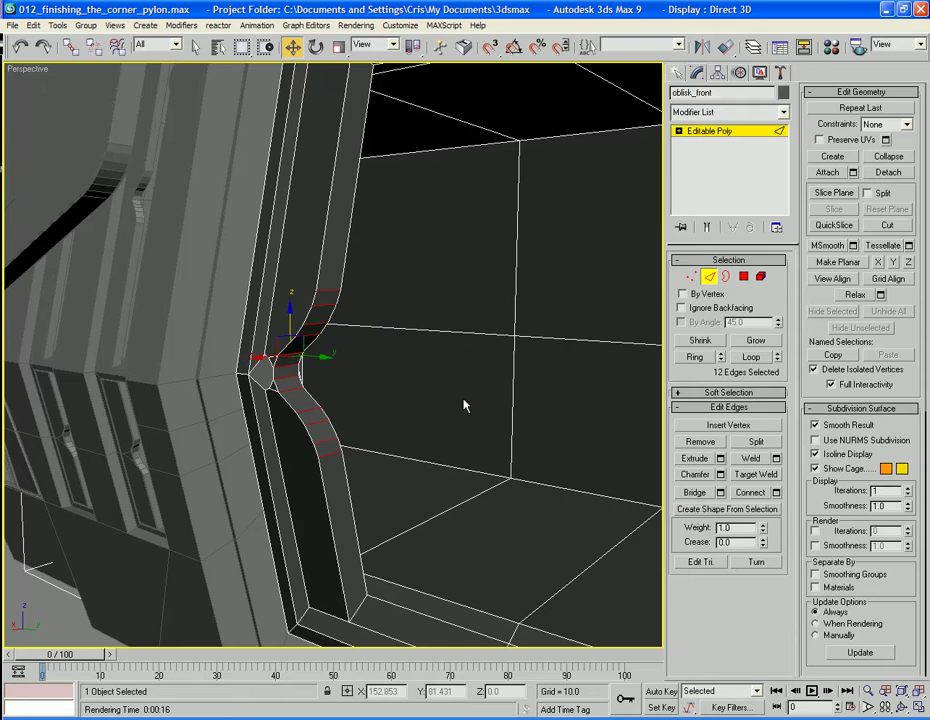
# Delete the large polygon and the two small triangles beside the innermost point of the pylon-side notch
pyautogui.keyDown('alt'); pyautogui.moveTo(459, 402); pyautogui.dragTo(430, 438, button='middle'); pyautogui.keyUp('alt')
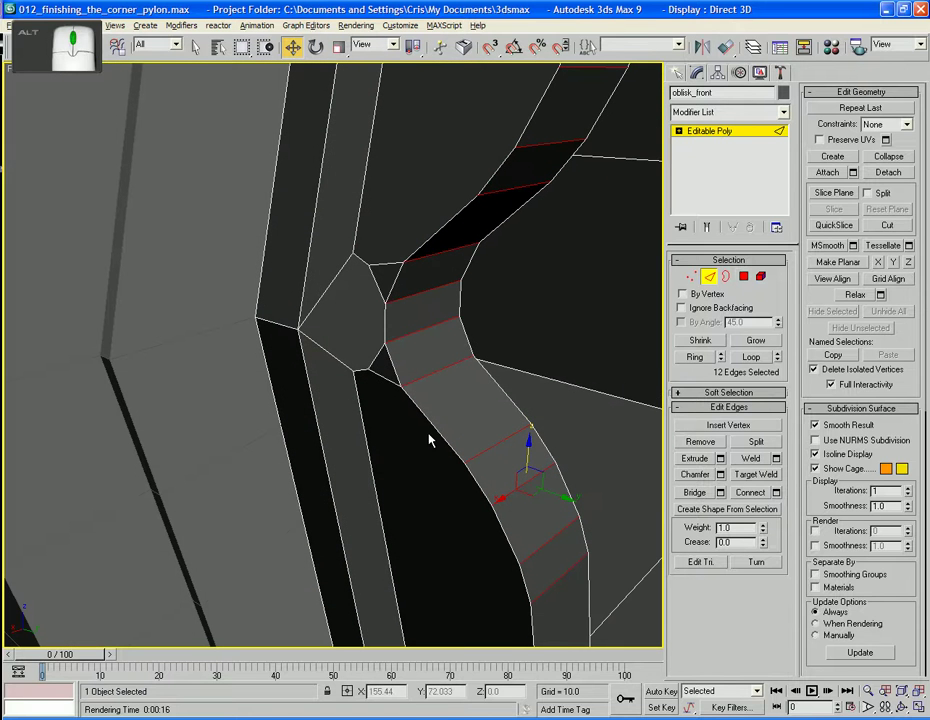
pyautogui.click(743, 276)
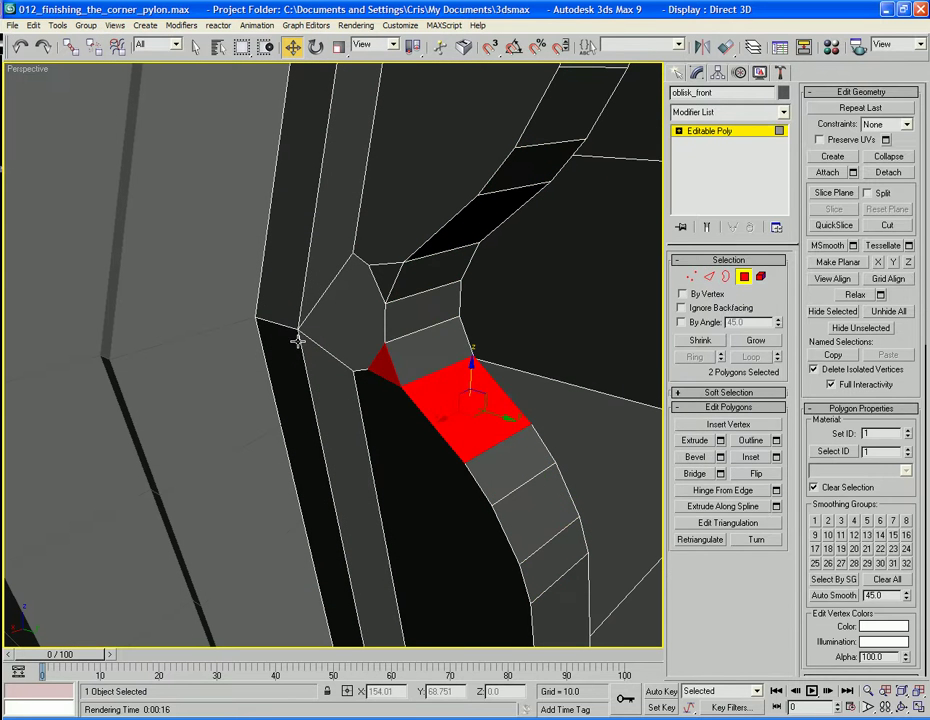
pyautogui.click(343, 322)
pyautogui.press('Delete')
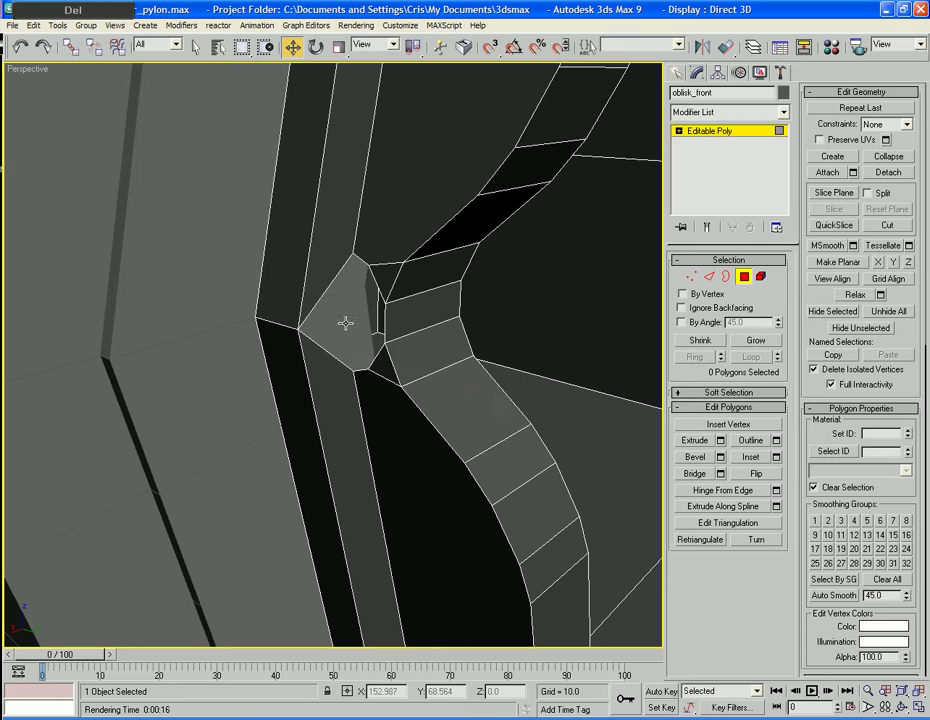
pyautogui.click(386, 283)
pyautogui.press('Delete')
pyautogui.click(379, 367)
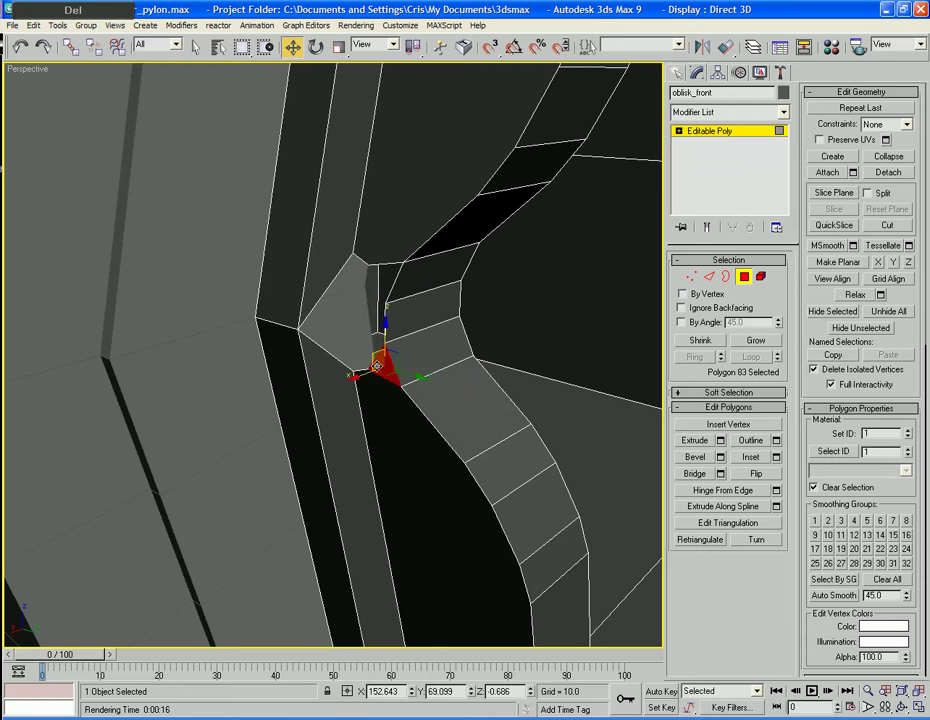
pyautogui.press('Delete')
pyautogui.keyDown('alt'); pyautogui.moveTo(380, 363); pyautogui.dragTo(407, 409, button='middle'); pyautogui.keyUp('alt')
# Undo the last polygon deletion and delete the small lower triangle beside the notch again
pyautogui.click(709, 276)
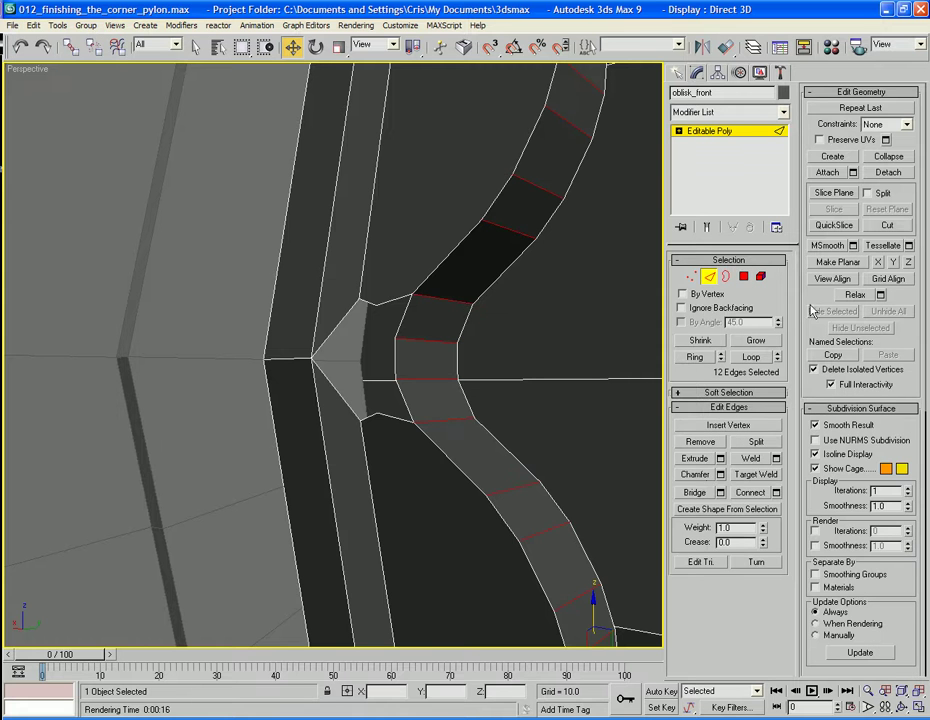
pyautogui.click(694, 492)
pyautogui.click(695, 493)
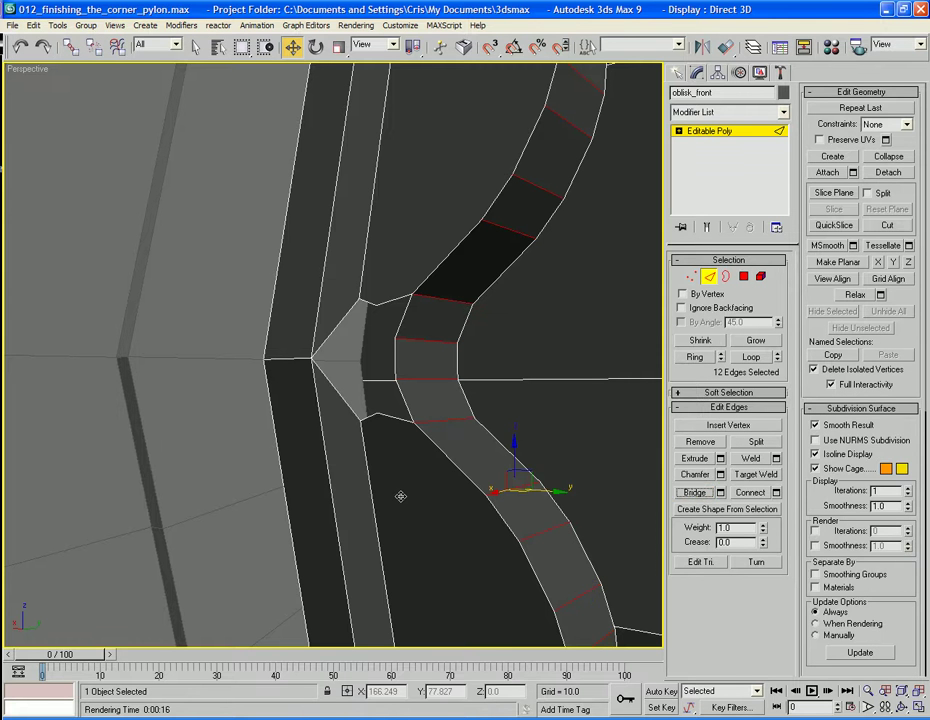
pyautogui.hotkey('ctrl', 'z')
pyautogui.hotkey('ctrl', 'z')
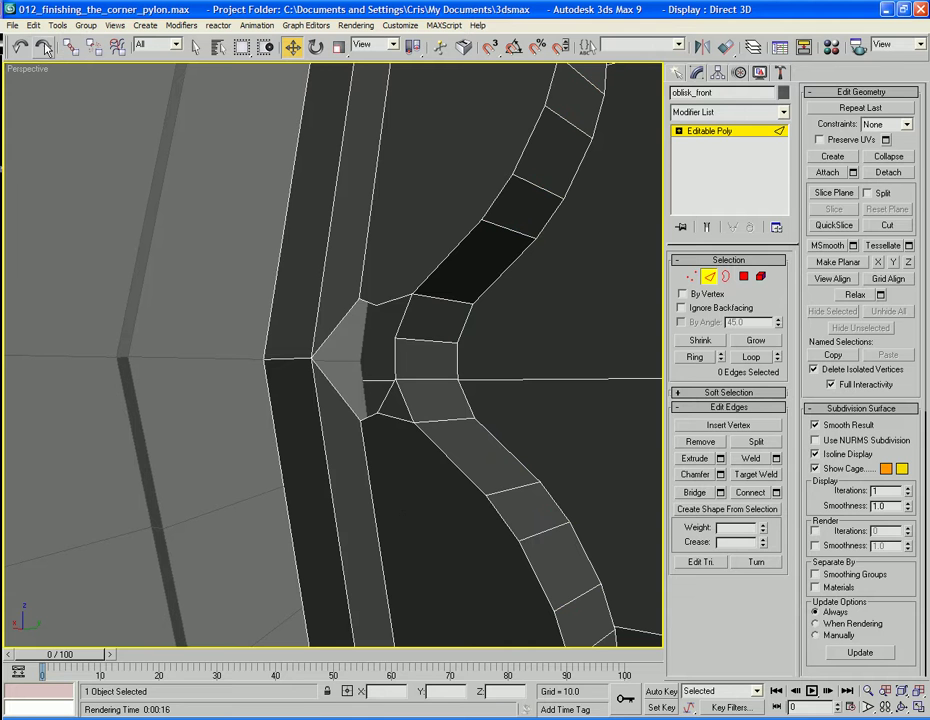
pyautogui.press('4')
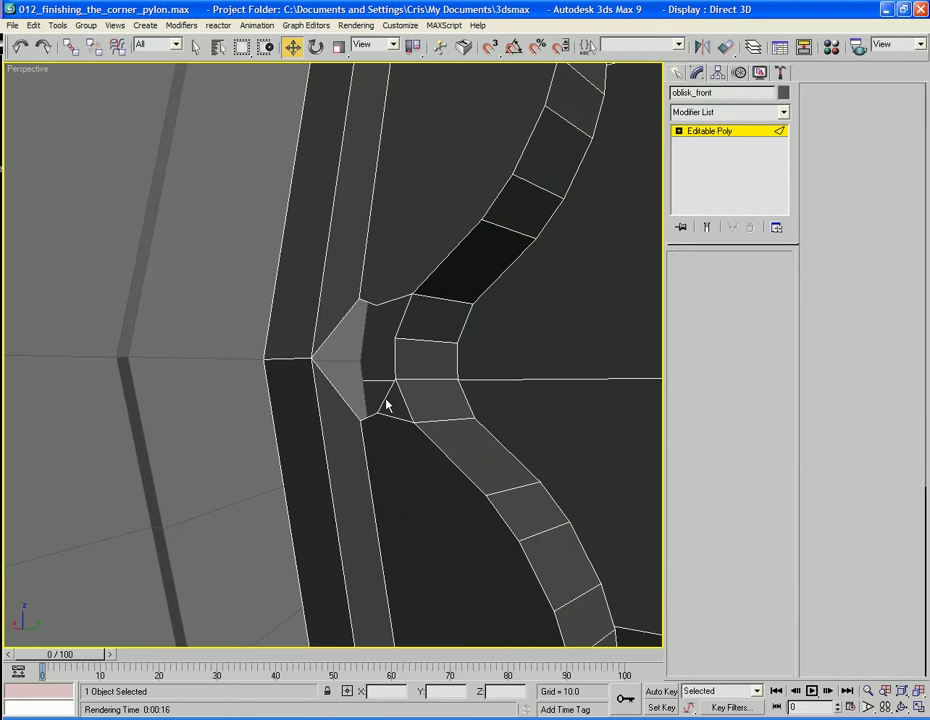
pyautogui.click(385, 403)
pyautogui.hotkey('ctrl', 'd')
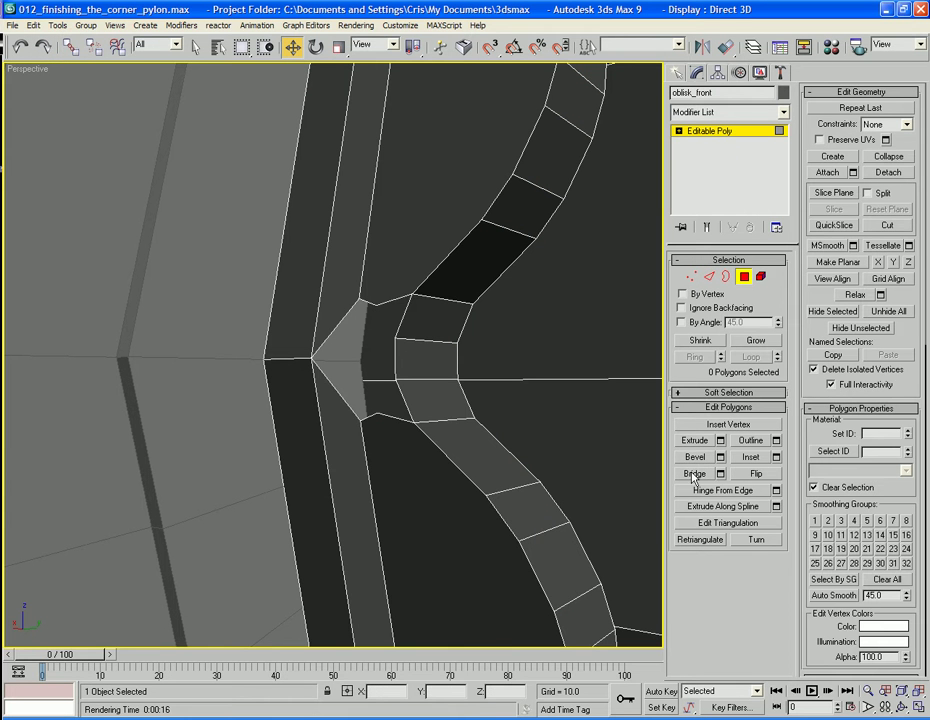
# Bridge the short upper and lower open edges of the gap beside the notch to form a narrow vertical strip
pyautogui.click(709, 277)
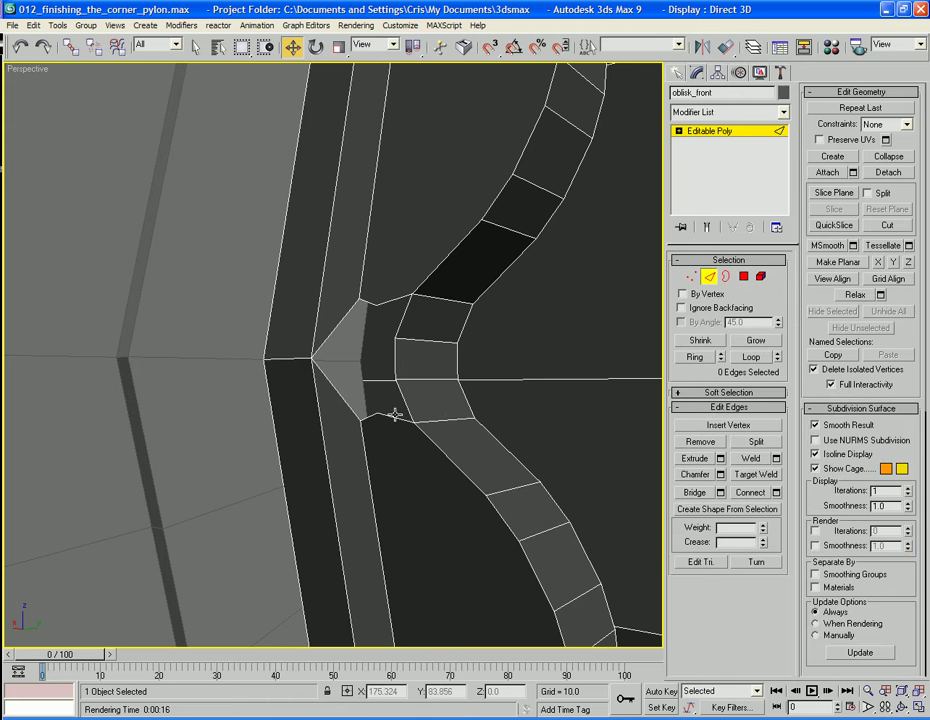
pyautogui.click(394, 415)
pyautogui.click(692, 493)
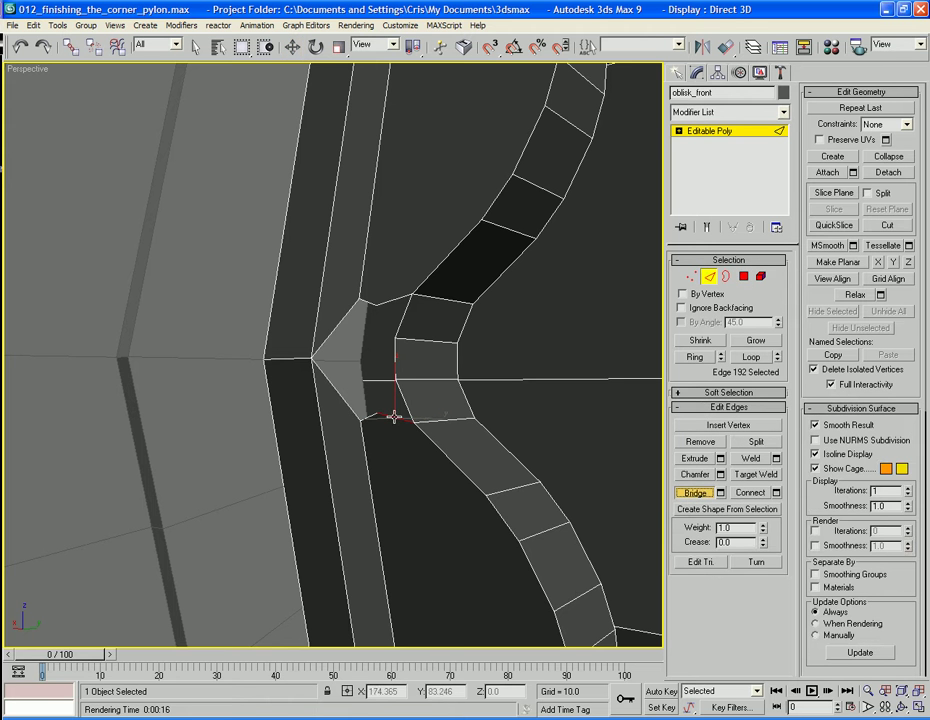
pyautogui.rightClick(386, 364)
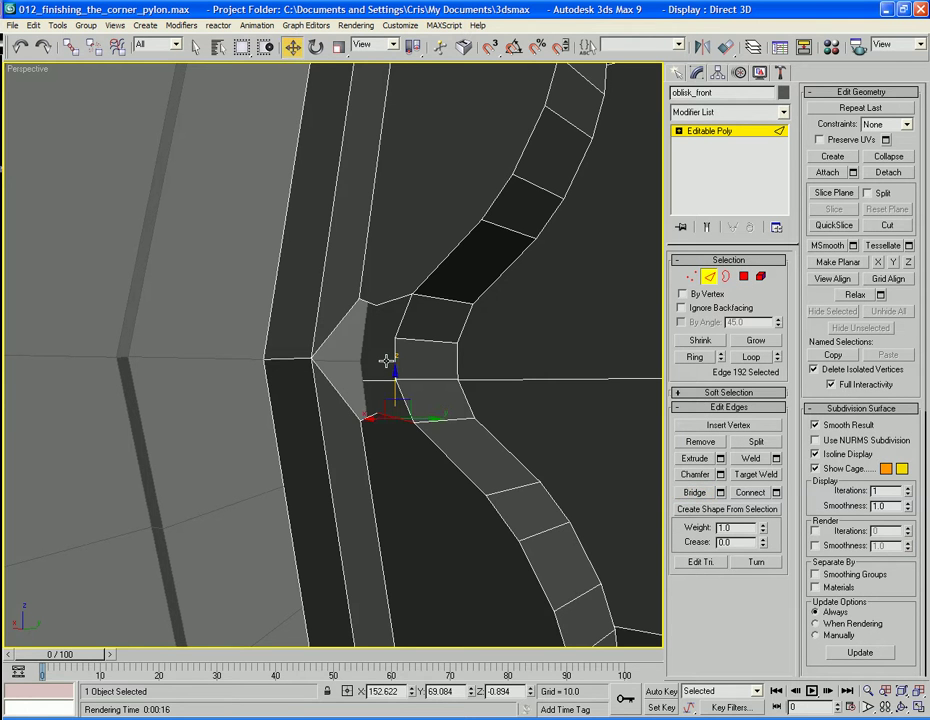
pyautogui.click(693, 493)
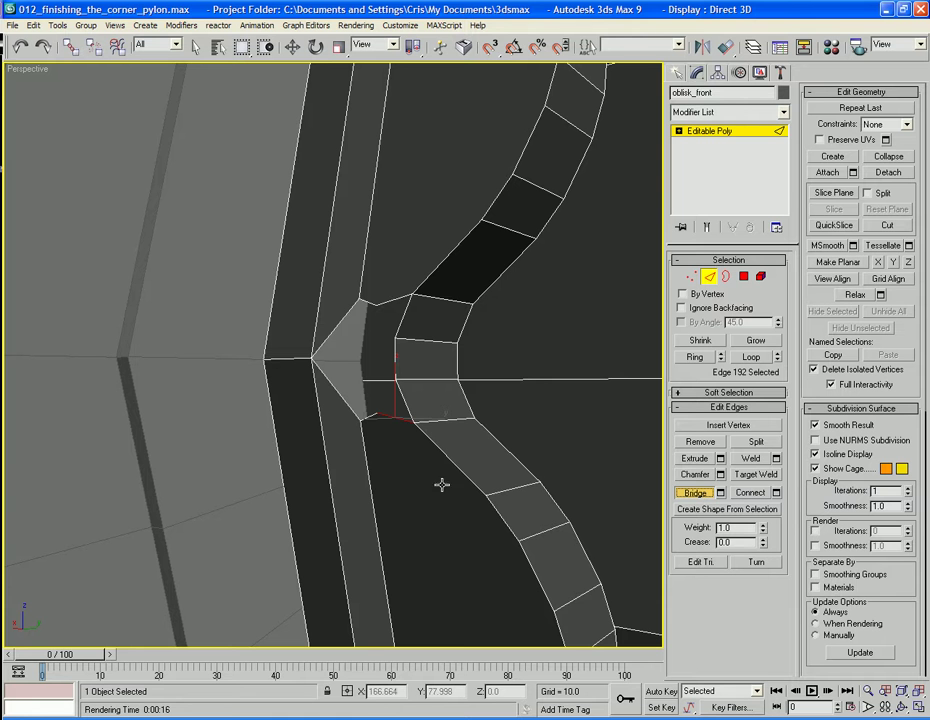
pyautogui.click(367, 304)
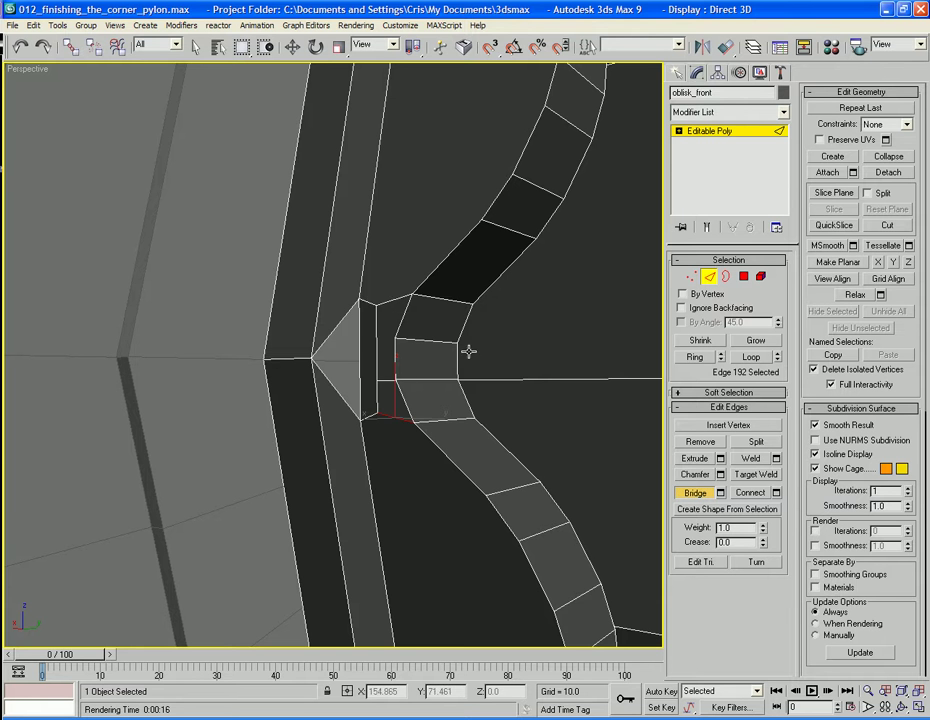
# Cap the triangular and six-edged open borders on both sides of the new strip, and clear the selection
pyautogui.keyDown('alt'); pyautogui.moveTo(378, 356); pyautogui.dragTo(390, 385, button='middle'); pyautogui.keyUp('alt')
pyautogui.click(727, 277)
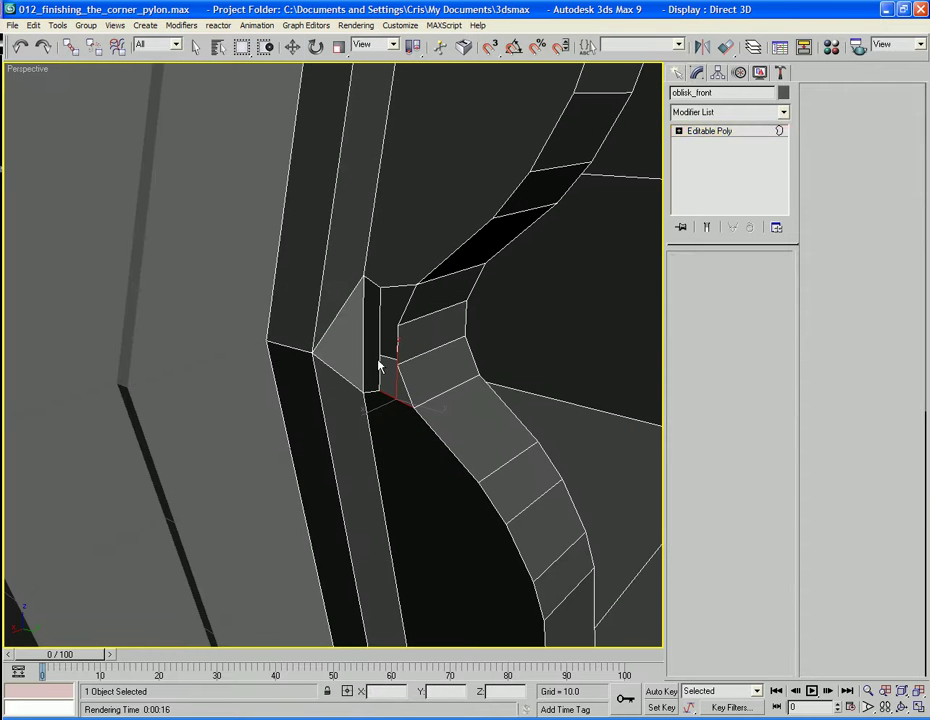
pyautogui.click(755, 440)
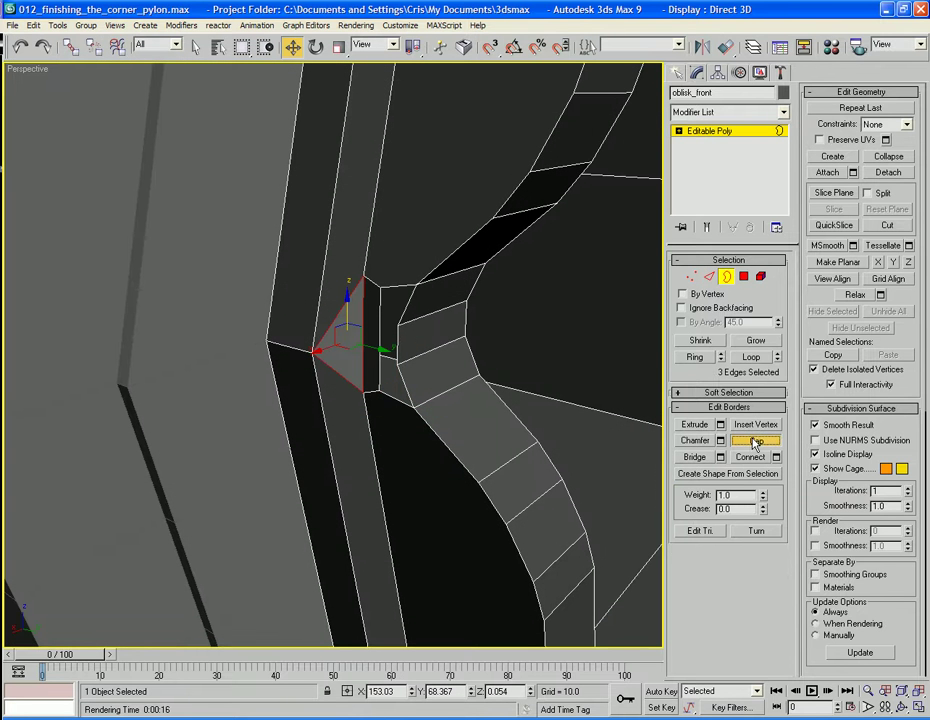
pyautogui.click(386, 396)
pyautogui.click(755, 440)
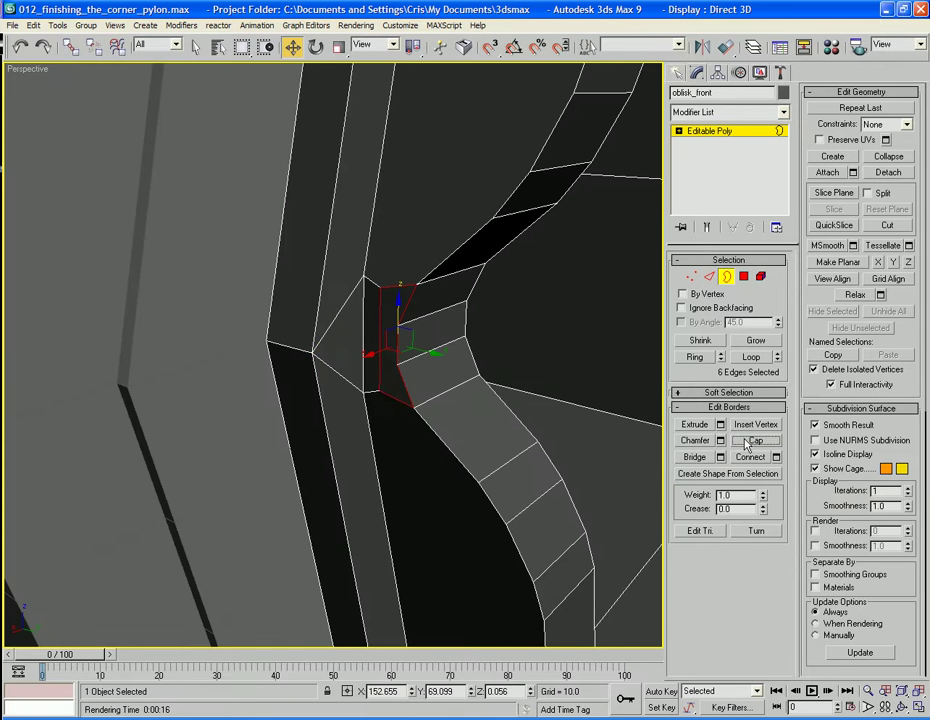
pyautogui.click(556, 316)
# Chamfer the three corner edges of the opposite strip's notch with Open off, and chamfer the resulting edges by 0.328
pyautogui.hotkey('shift', 'z')
pyautogui.keyDown('alt'); pyautogui.moveTo(556, 316); pyautogui.dragTo(495, 295, button='middle'); pyautogui.keyUp('alt')
pyautogui.scroll(4, 390, 313)
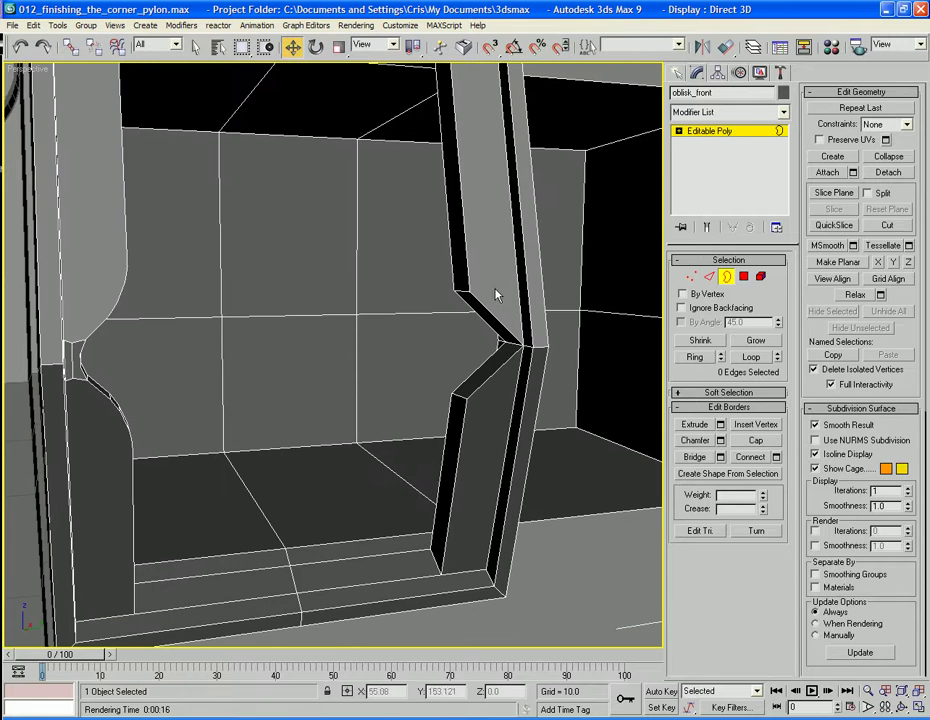
pyautogui.click(709, 276)
pyautogui.click(508, 344)
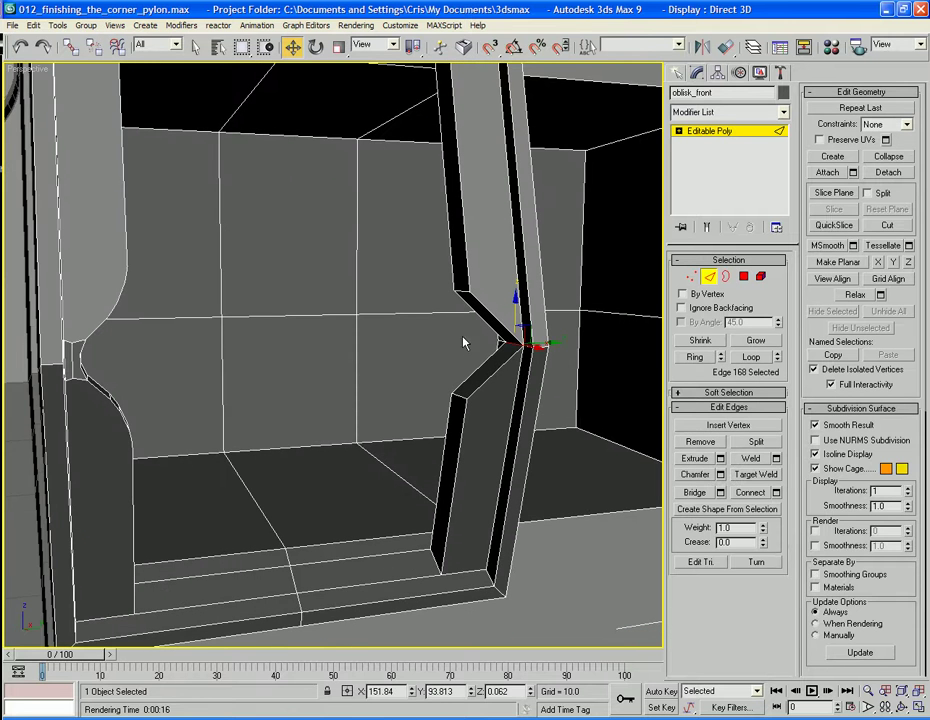
pyautogui.keyDown('ctrl'); pyautogui.click(461, 291); pyautogui.keyUp('ctrl')
pyautogui.keyDown('ctrl'); pyautogui.click(452, 391); pyautogui.keyUp('ctrl')
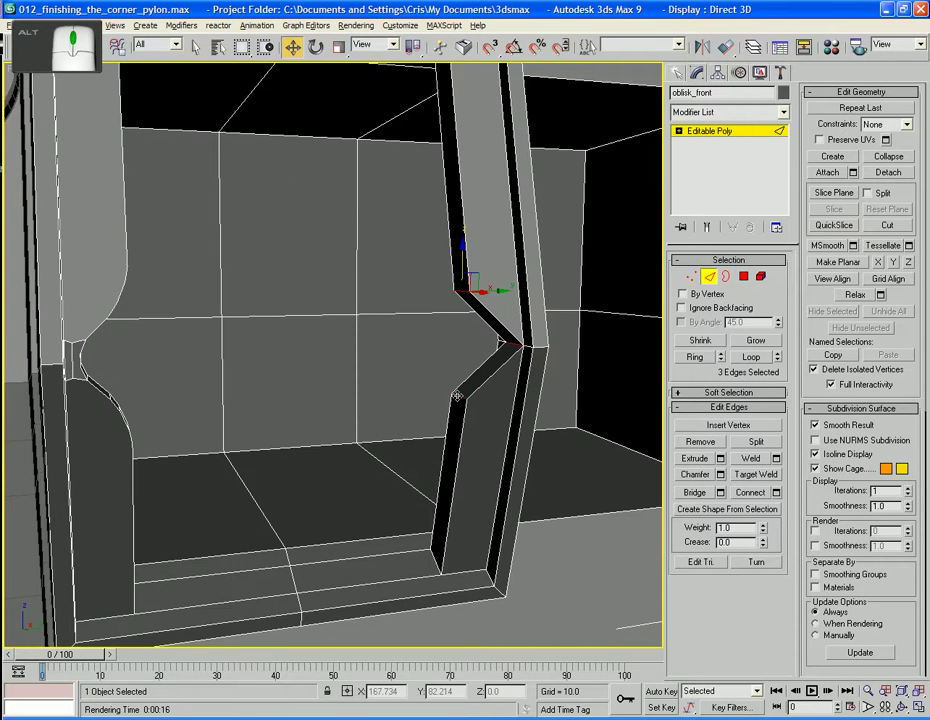
pyautogui.keyDown('alt'); pyautogui.moveTo(452, 391); pyautogui.dragTo(520, 420, button='middle'); pyautogui.keyUp('alt')
pyautogui.click(720, 475)
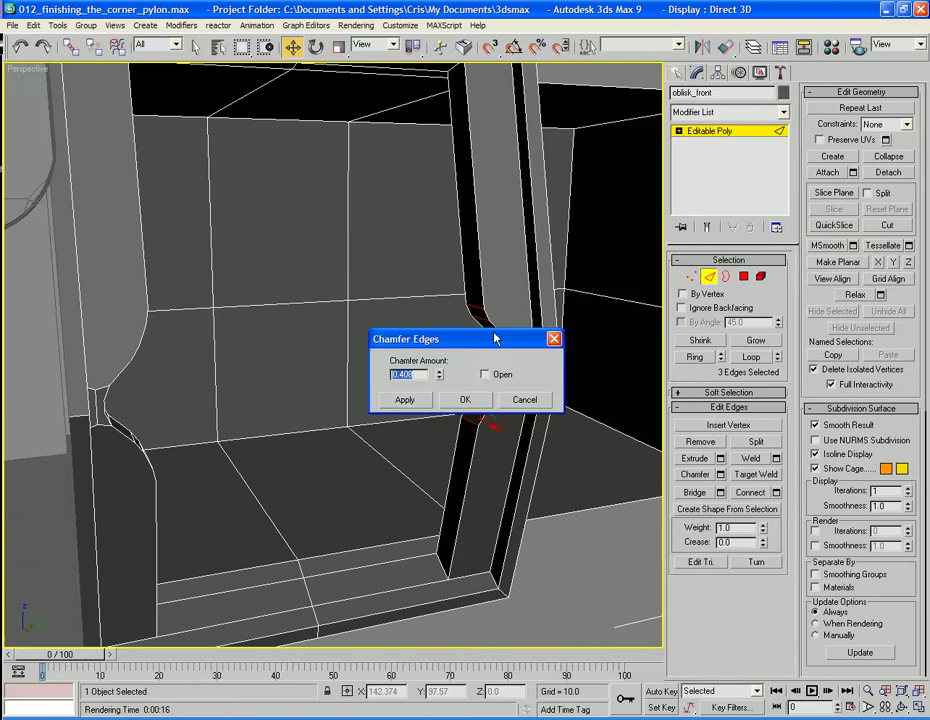
pyautogui.moveTo(494, 339); pyautogui.dragTo(683, 329)
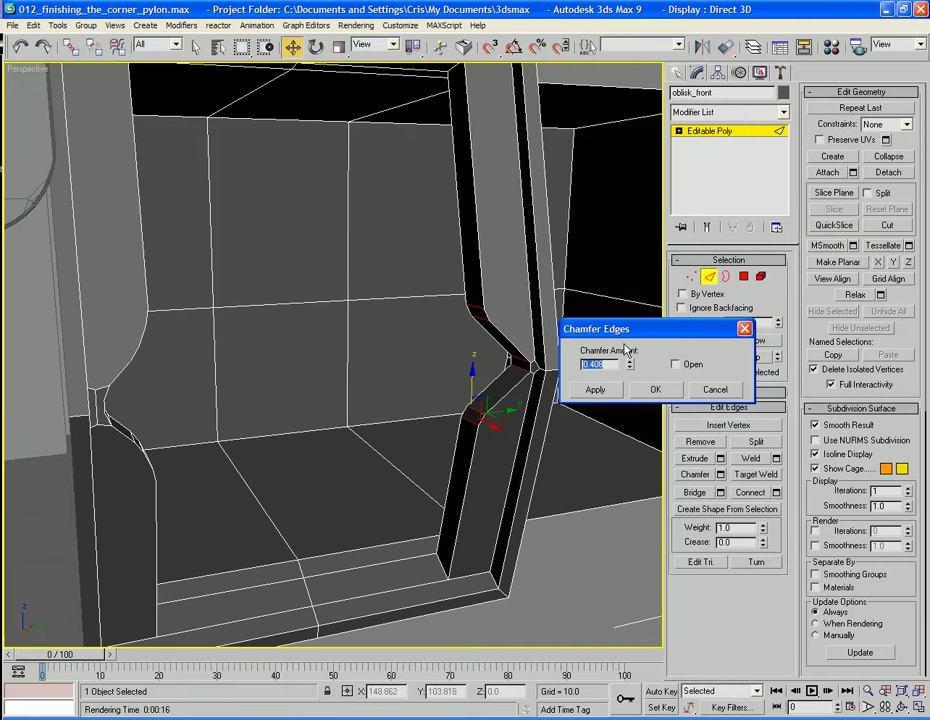
pyautogui.moveTo(629, 364); pyautogui.dragTo(632, 399)
pyautogui.click(595, 389)
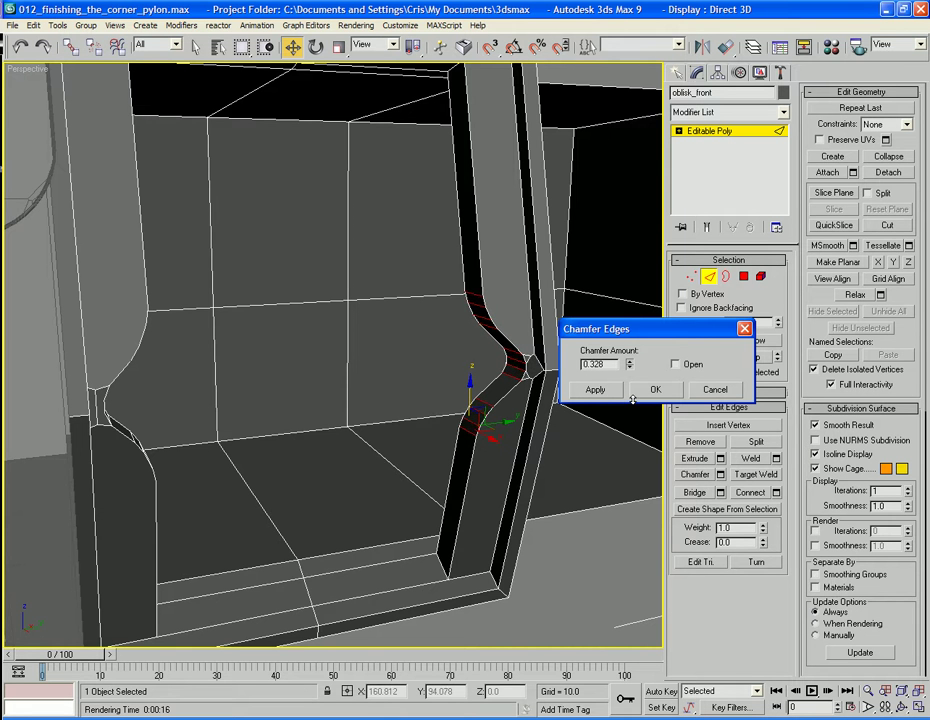
pyautogui.click(638, 388)
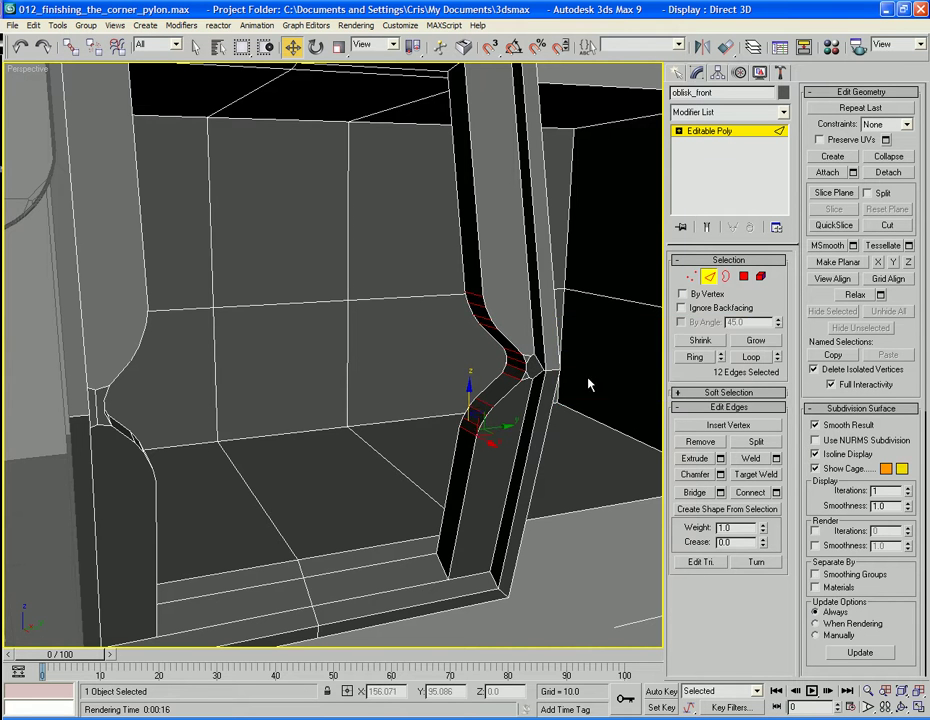
# Delete the two small polygons between the opposite strip's notch and the outer rim
pyautogui.keyDown('alt'); pyautogui.moveTo(590, 384); pyautogui.dragTo(453, 346, button='middle'); pyautogui.keyUp('alt')
pyautogui.scroll(2, 596, 396)
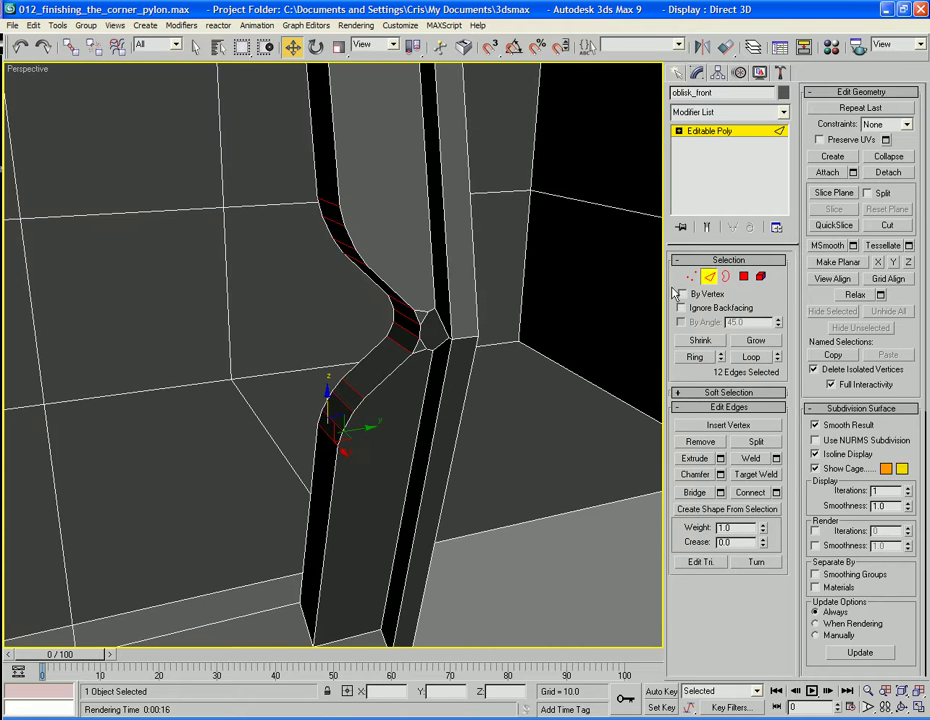
pyautogui.press('4')
pyautogui.click(422, 320)
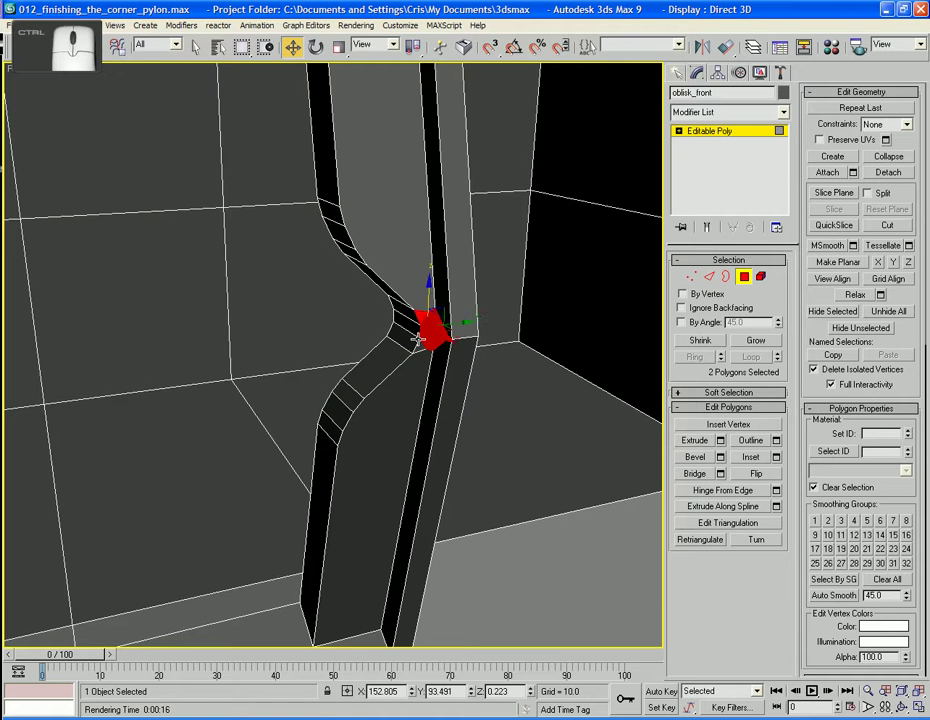
pyautogui.press('Delete')
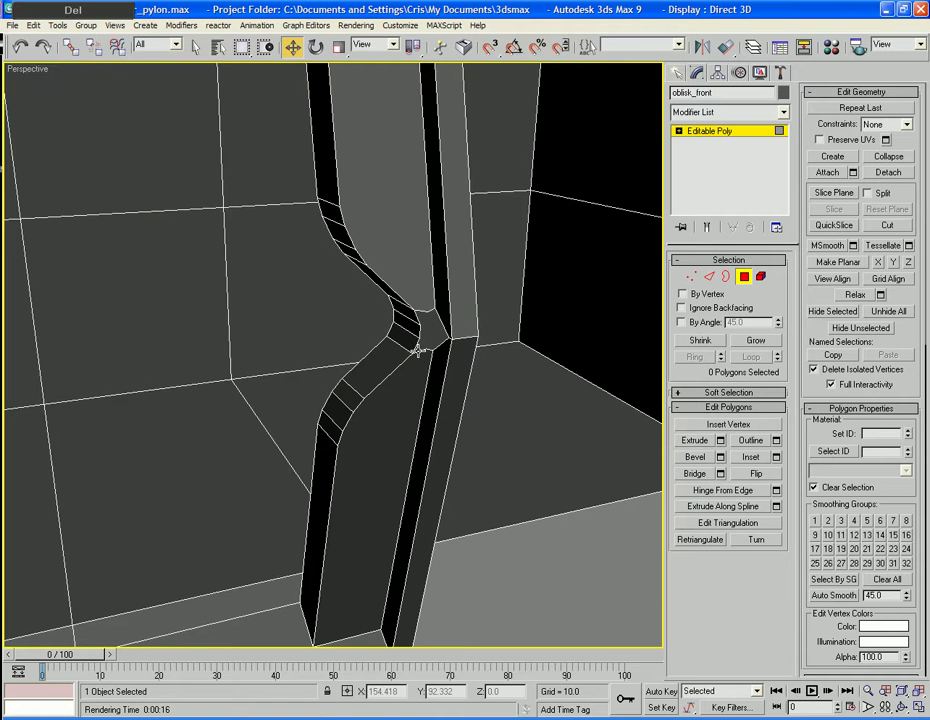
# Bridge the short lower and upper open edges of the gap beside the opposite notch to form a narrow vertical strip
pyautogui.press('z')
pyautogui.moveTo(470, 252); pyautogui.dragTo(482, 275, button='middle')
pyautogui.scroll(10, 482, 275)
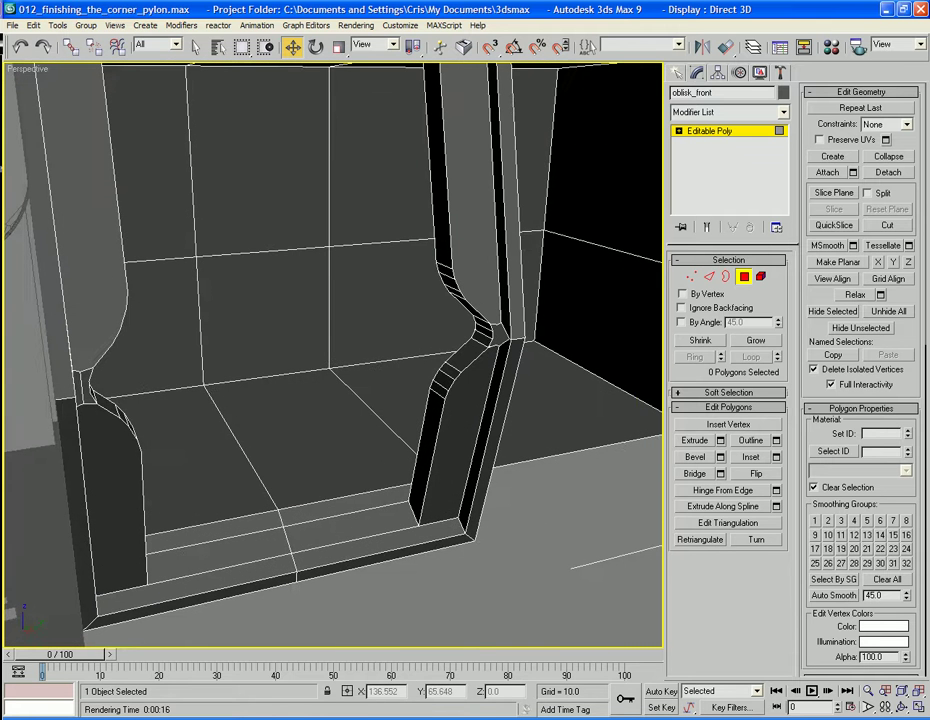
pyautogui.scroll(6, 442, 440)
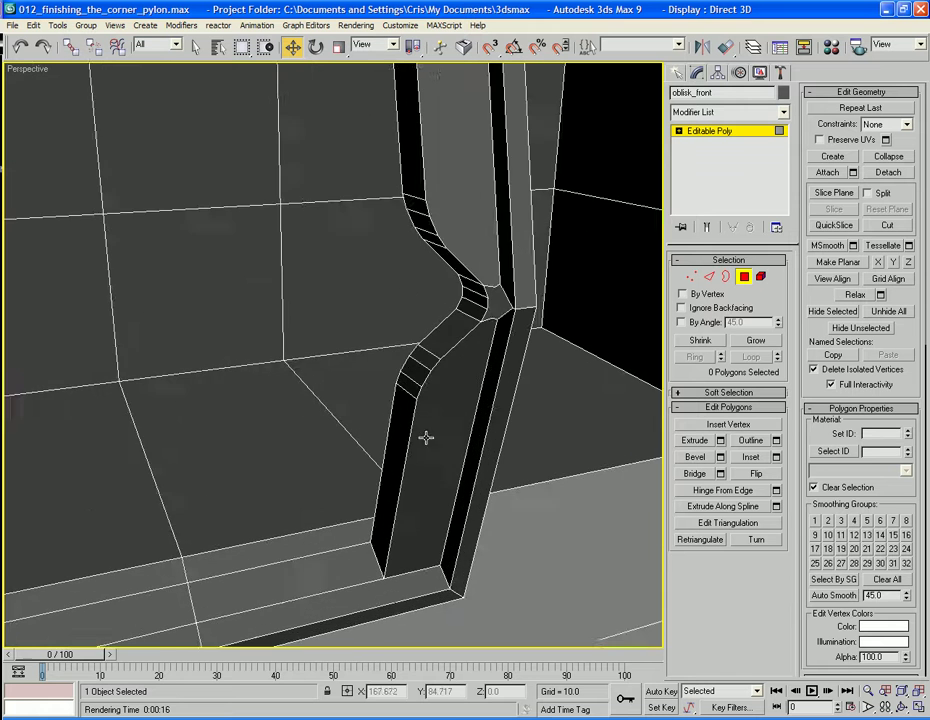
pyautogui.scroll(8, 410, 471)
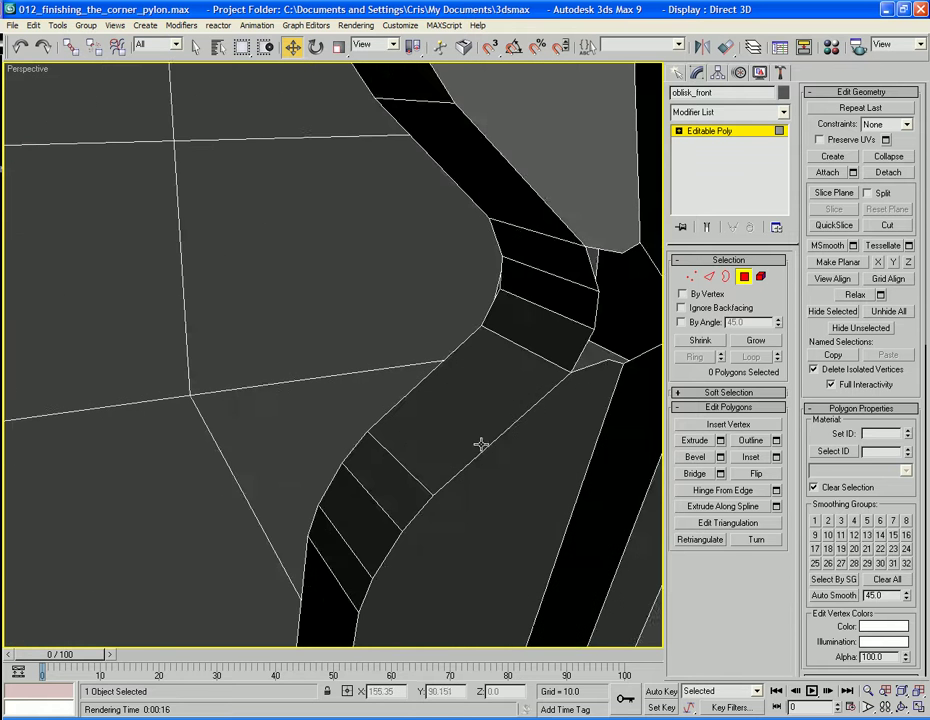
pyautogui.click(708, 276)
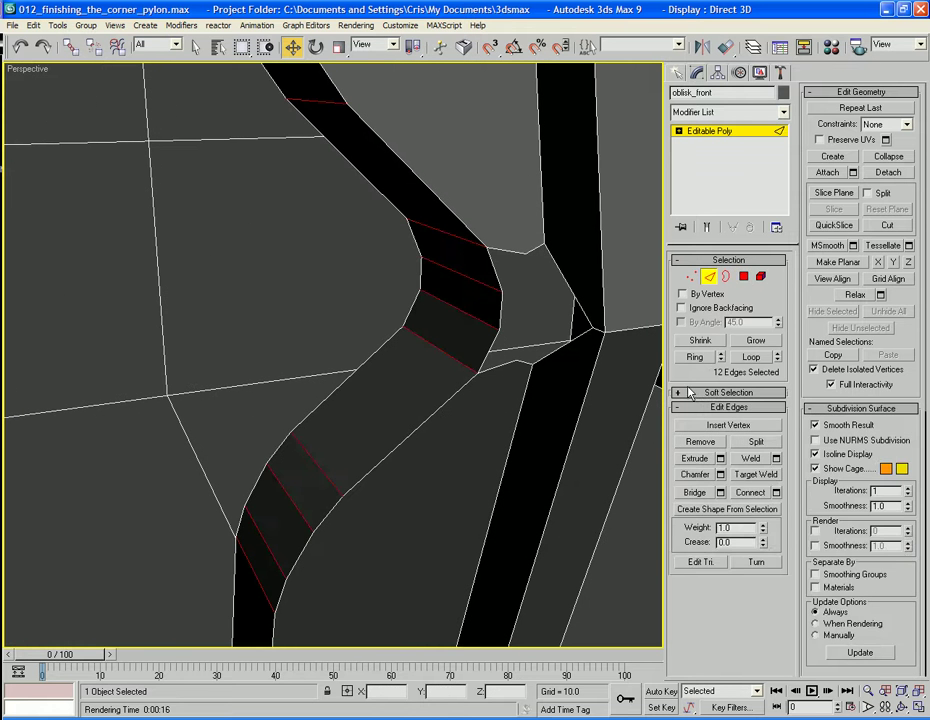
pyautogui.click(528, 362)
pyautogui.click(700, 493)
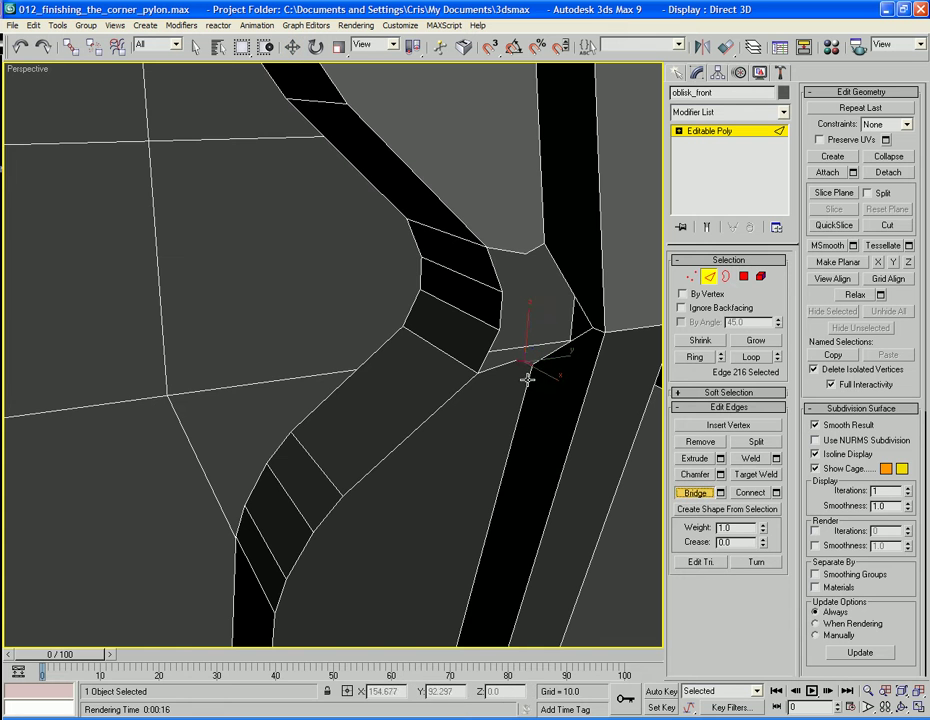
pyautogui.moveTo(523, 364); pyautogui.dragTo(536, 251)
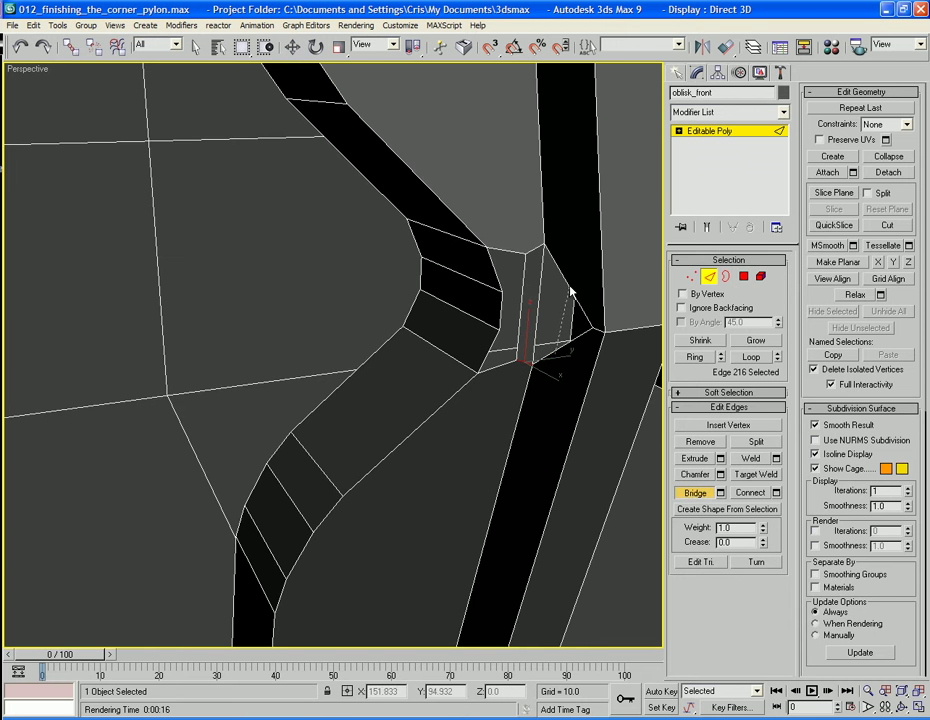
pyautogui.press('w')
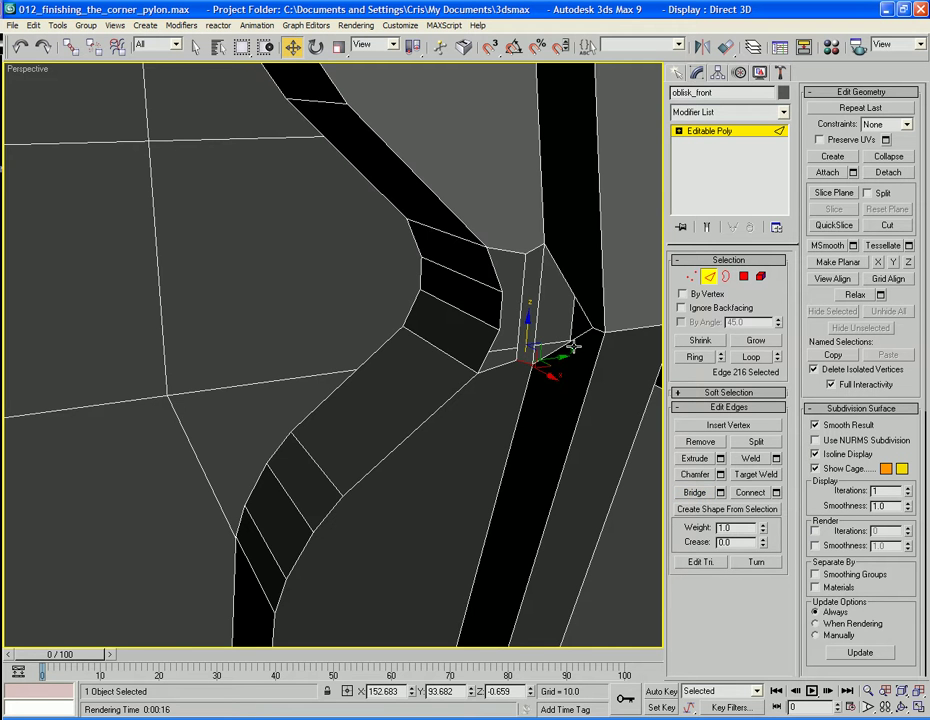
# Cap the triangular and six-edged open borders on both sides of the opposite notch's new strip, and clear the selection
pyautogui.click(572, 341)
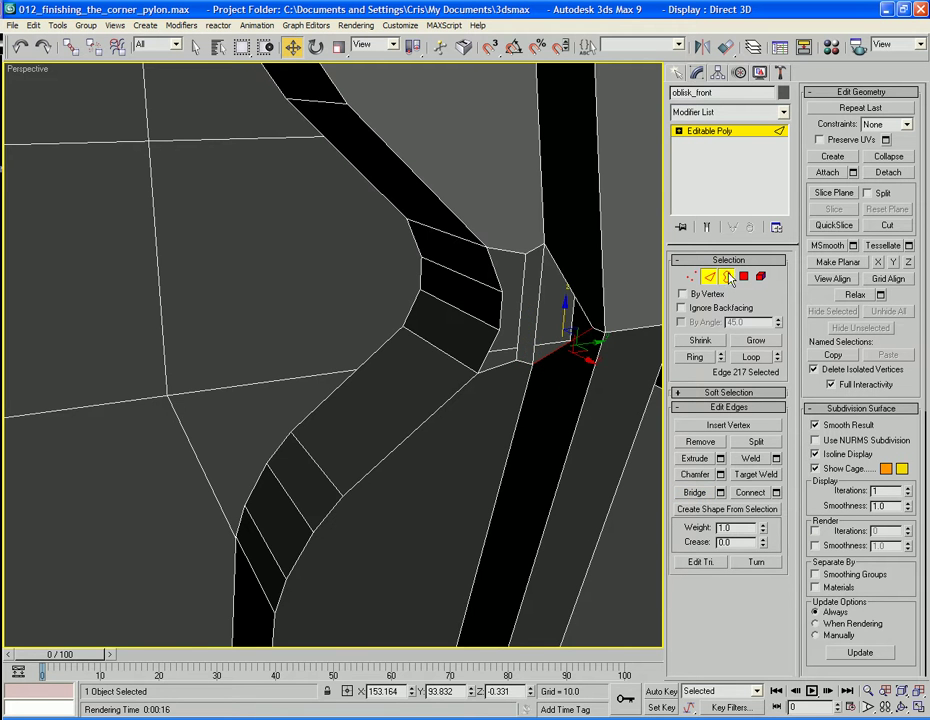
pyautogui.press('3')
pyautogui.click(565, 277)
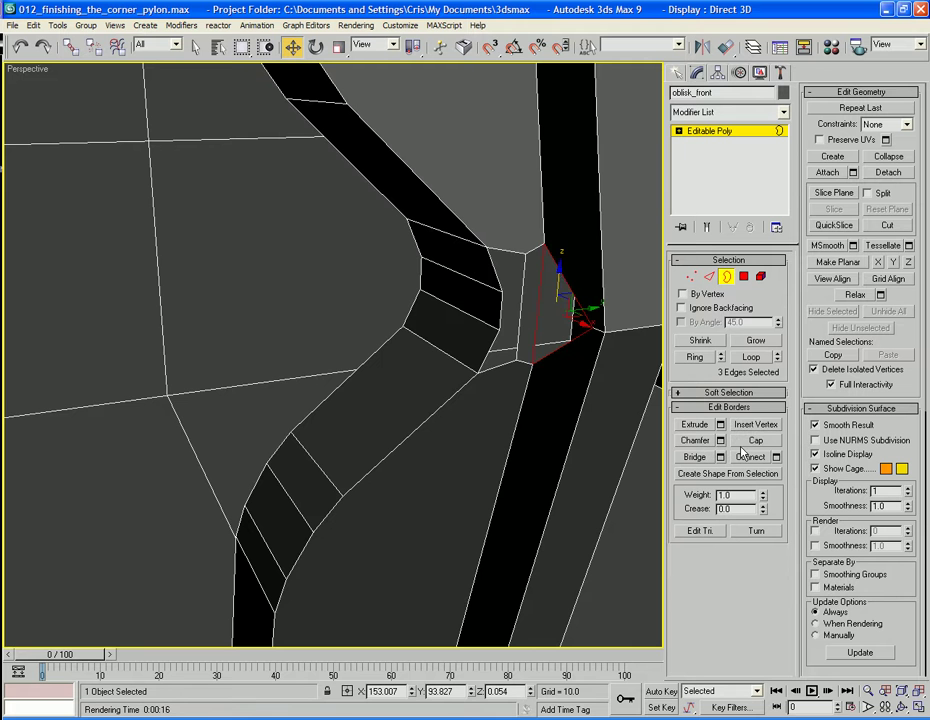
pyautogui.click(748, 443)
pyautogui.click(511, 360)
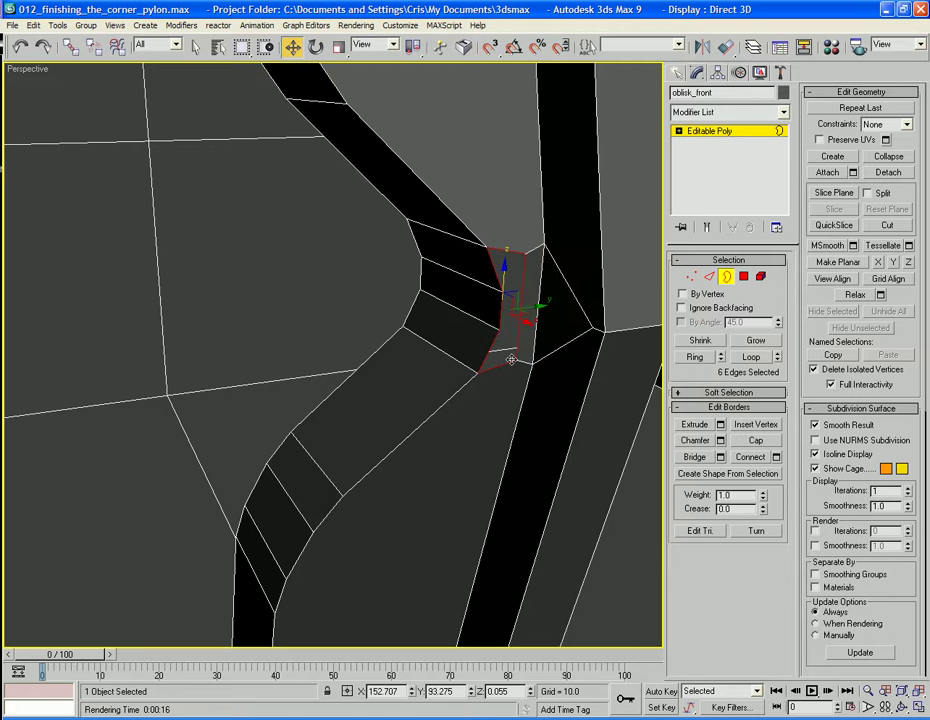
pyautogui.click(758, 441)
pyautogui.keyDown('alt'); pyautogui.moveTo(600, 440); pyautogui.dragTo(572, 387, button='middle'); pyautogui.keyUp('alt')
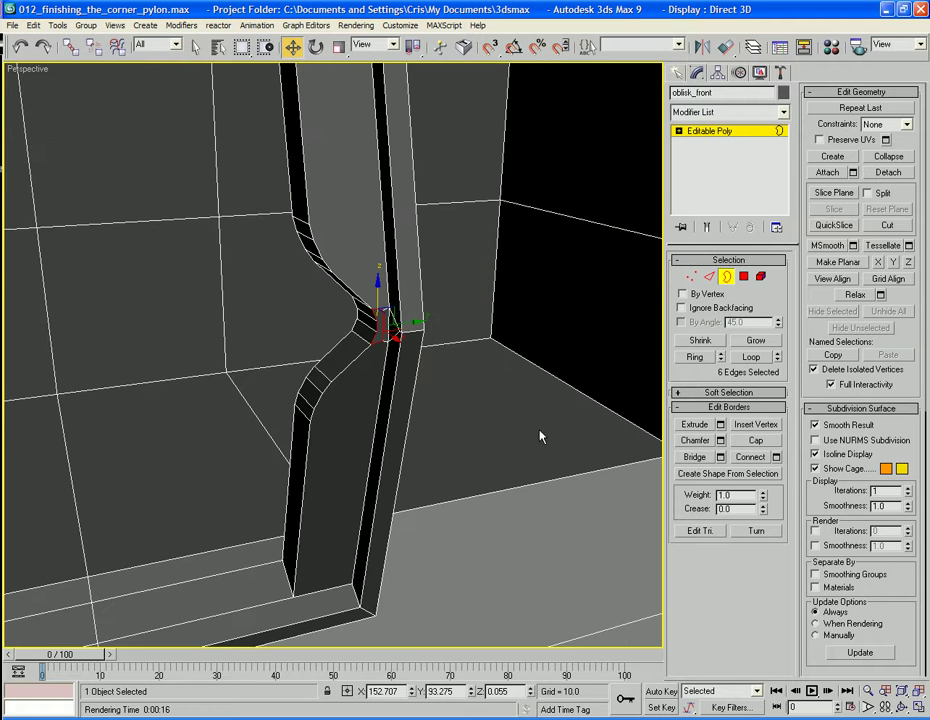
pyautogui.click(556, 542)
# Inset the two large front polygons directly above the recess as a group by 0.05
pyautogui.scroll(-5, 456, 488)
pyautogui.keyDown('alt'); pyautogui.moveTo(455, 487); pyautogui.dragTo(386, 540, button='middle'); pyautogui.keyUp('alt')
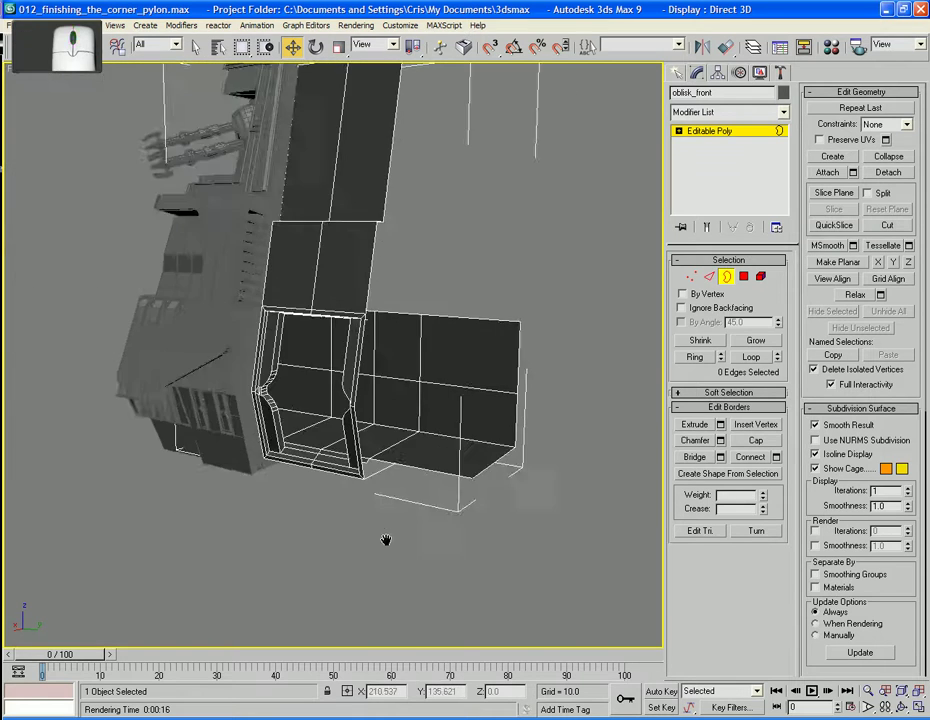
pyautogui.scroll(4, 383, 540)
pyautogui.keyDown('alt'); pyautogui.moveTo(374, 494); pyautogui.dragTo(614, 324, button='middle'); pyautogui.keyUp('alt')
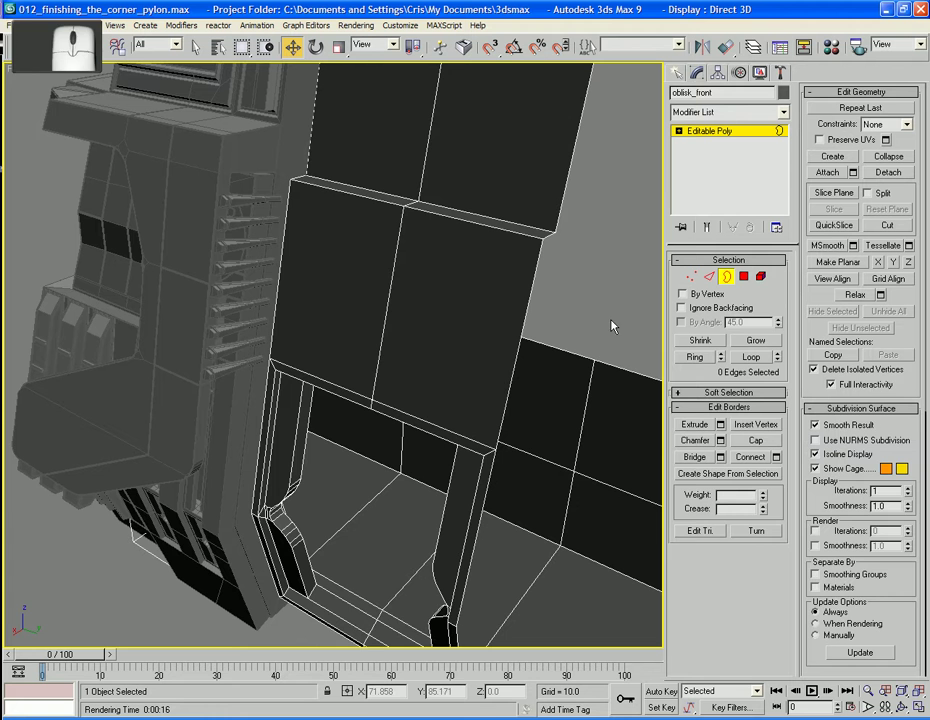
pyautogui.click(760, 276)
pyautogui.click(335, 258)
pyautogui.keyDown('ctrl'); pyautogui.click(441, 285); pyautogui.keyUp('ctrl')
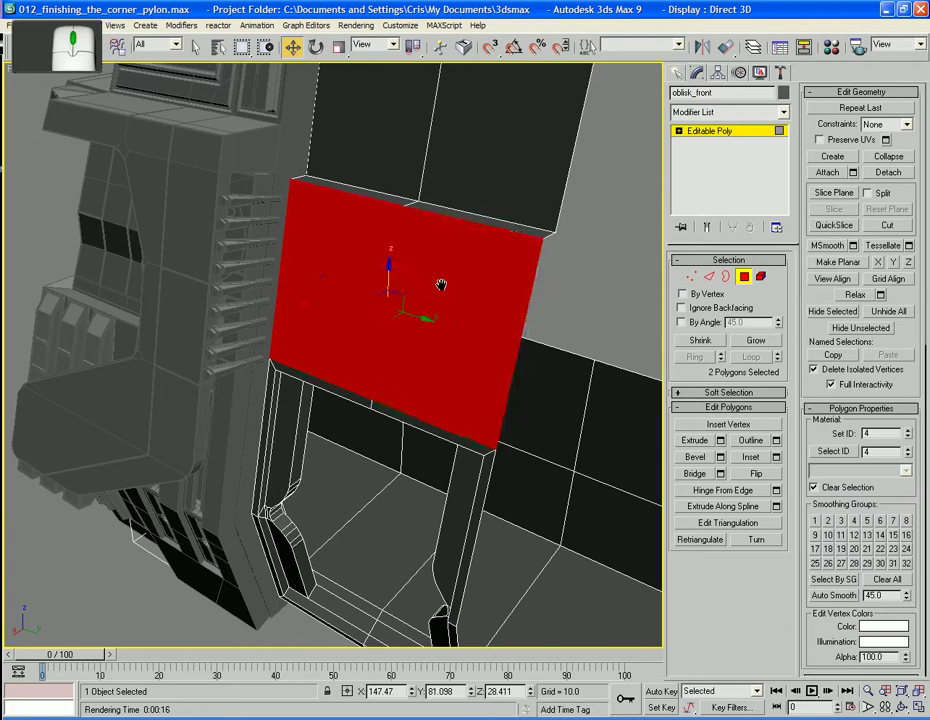
pyautogui.moveTo(441, 285); pyautogui.dragTo(481, 362, button='middle')
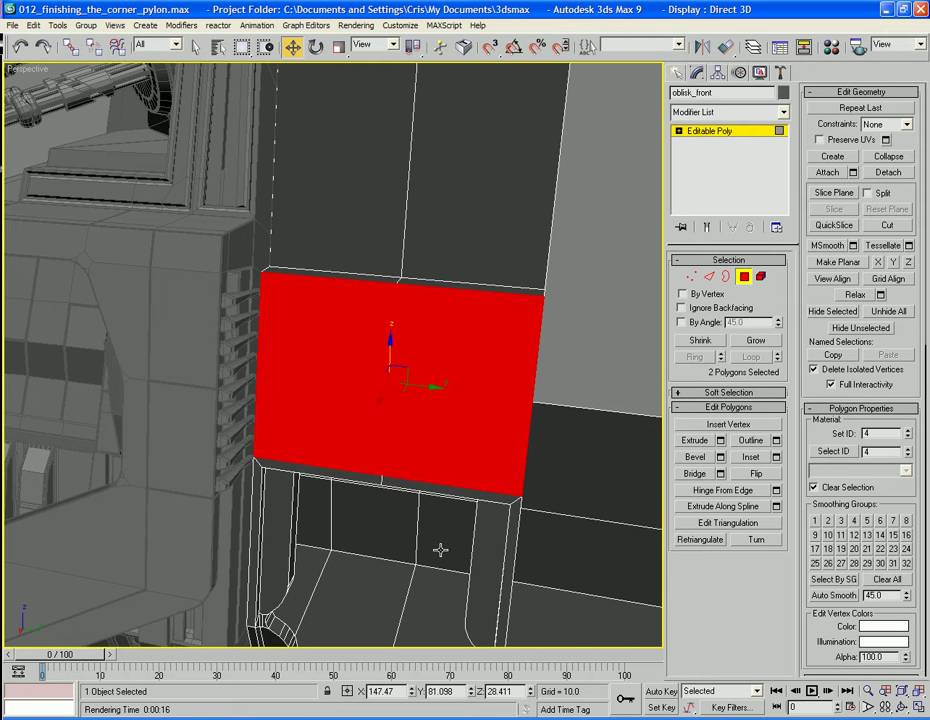
pyautogui.keyDown('alt'); pyautogui.moveTo(440, 550); pyautogui.dragTo(490, 352, button='middle'); pyautogui.keyUp('alt')
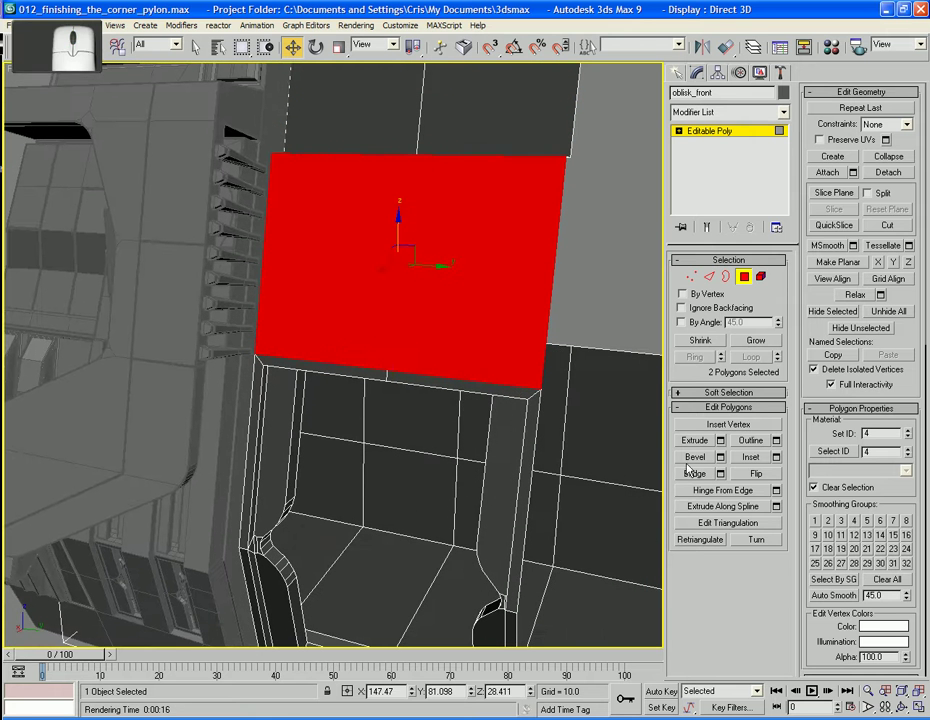
pyautogui.click(776, 457)
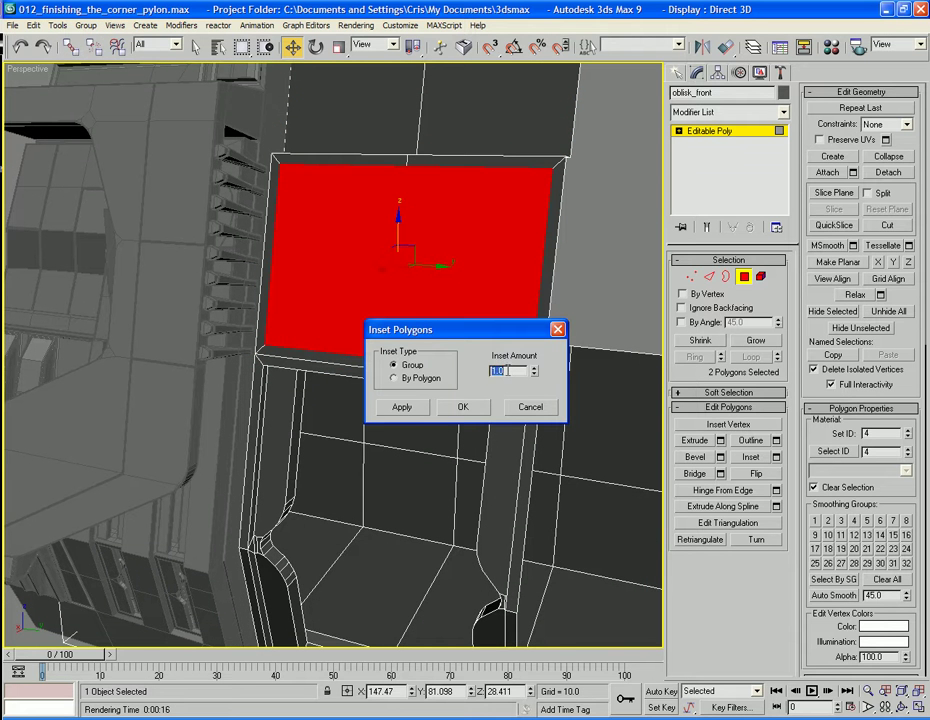
pyautogui.write('0.05')
pyautogui.press('Tab')
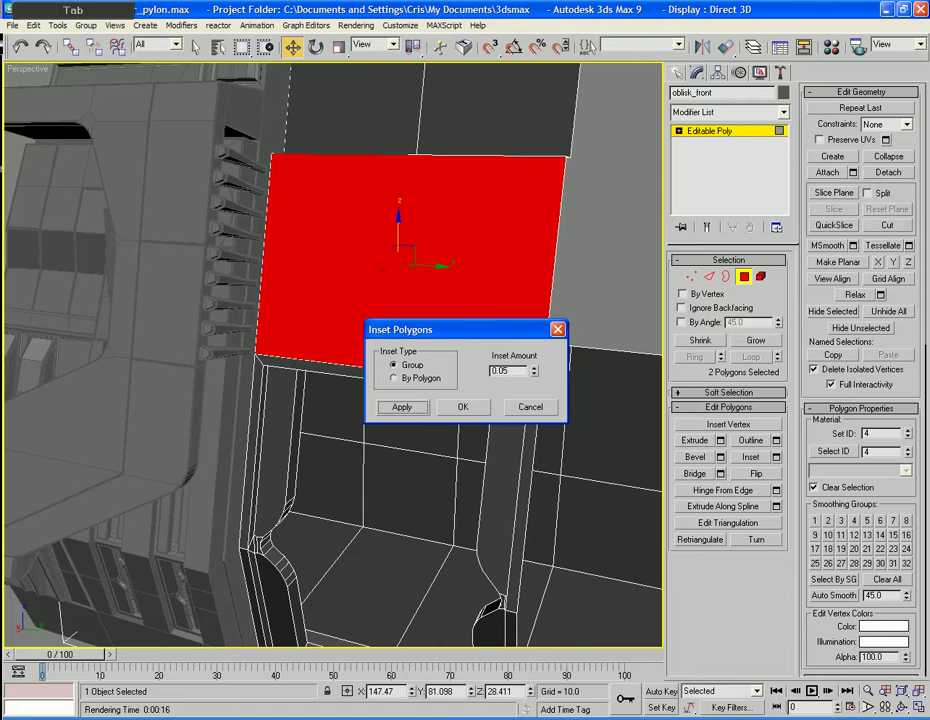
pyautogui.click(468, 408)
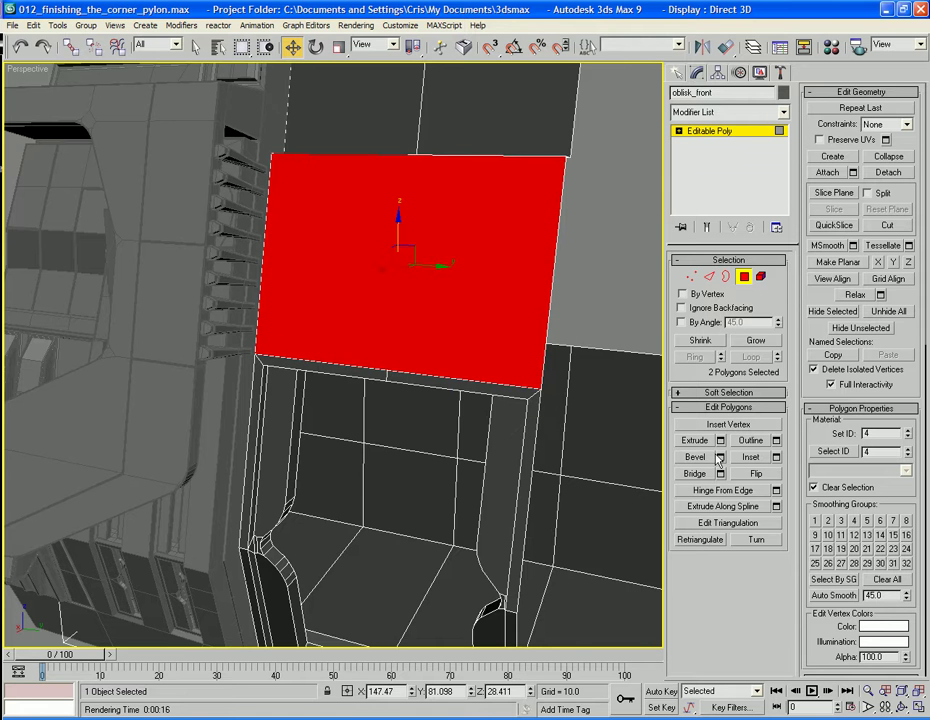
# Bevel the two inset polygons above the recess as a group with height -0.02 and outline amount 0.02
pyautogui.click(721, 457)
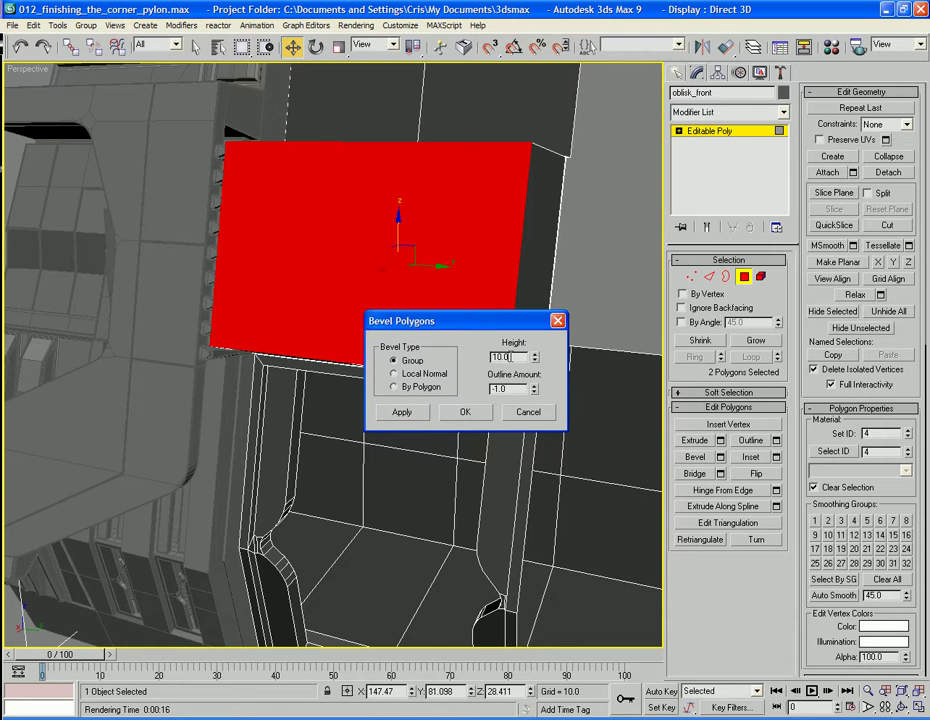
pyautogui.write('-0.02')
pyautogui.press('Tab')
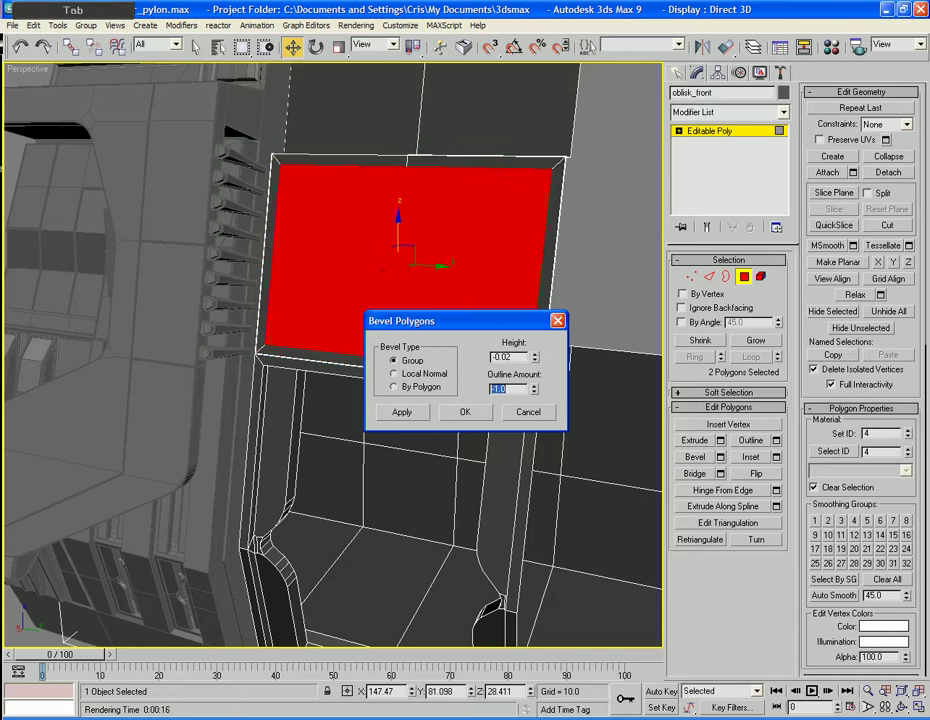
pyautogui.write('0.02')
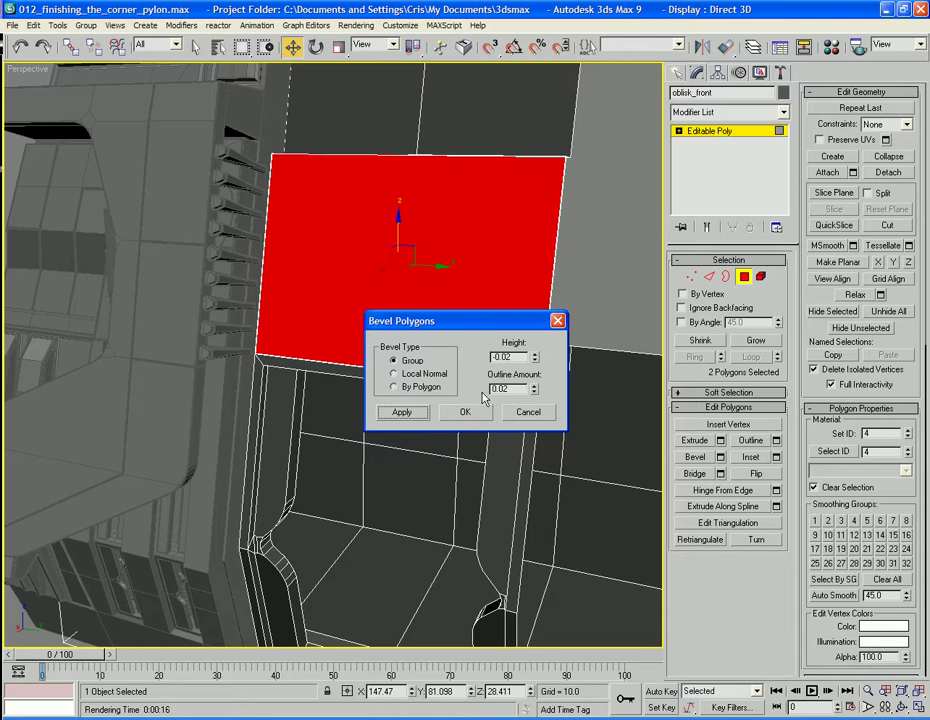
pyautogui.click(470, 414)
# Inset the same two sunken polygons above the recess as a group by 0.02
pyautogui.click(775, 457)
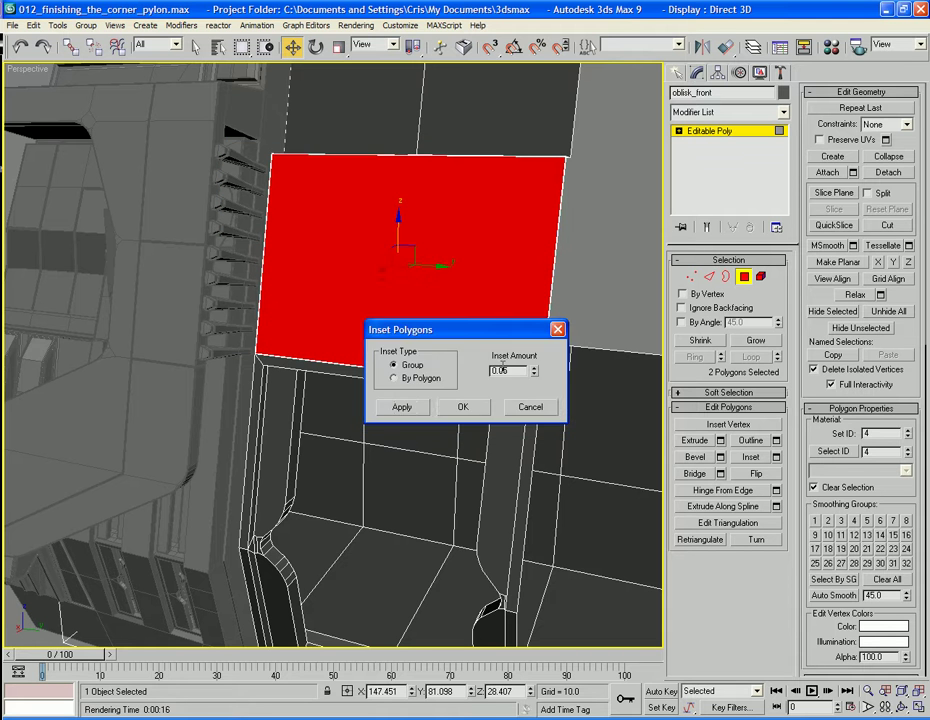
pyautogui.write('0.02')
pyautogui.press('Tab')
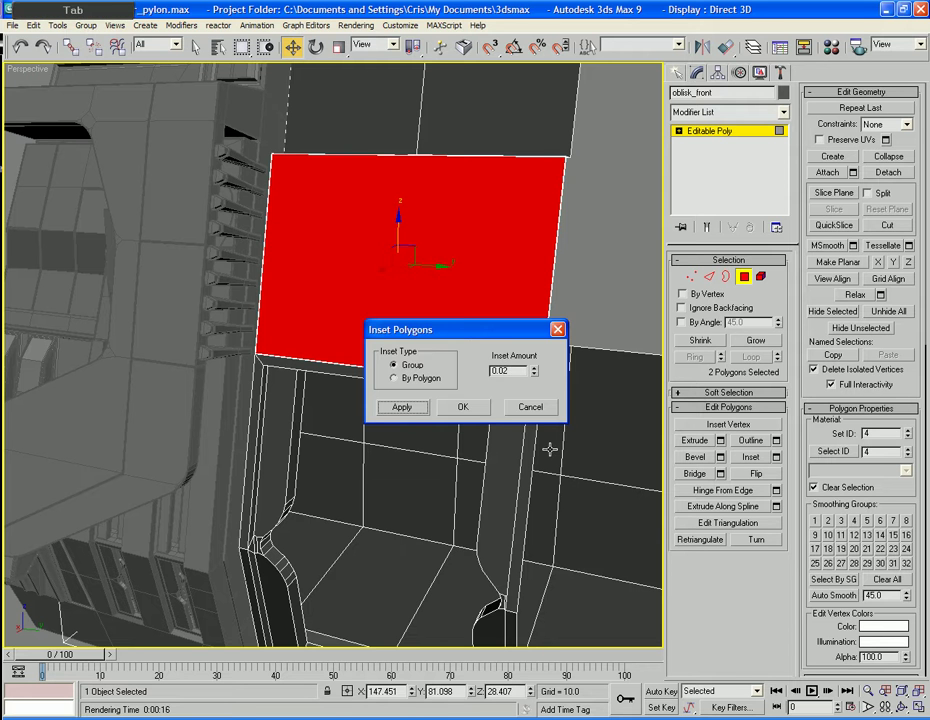
pyautogui.click(468, 408)
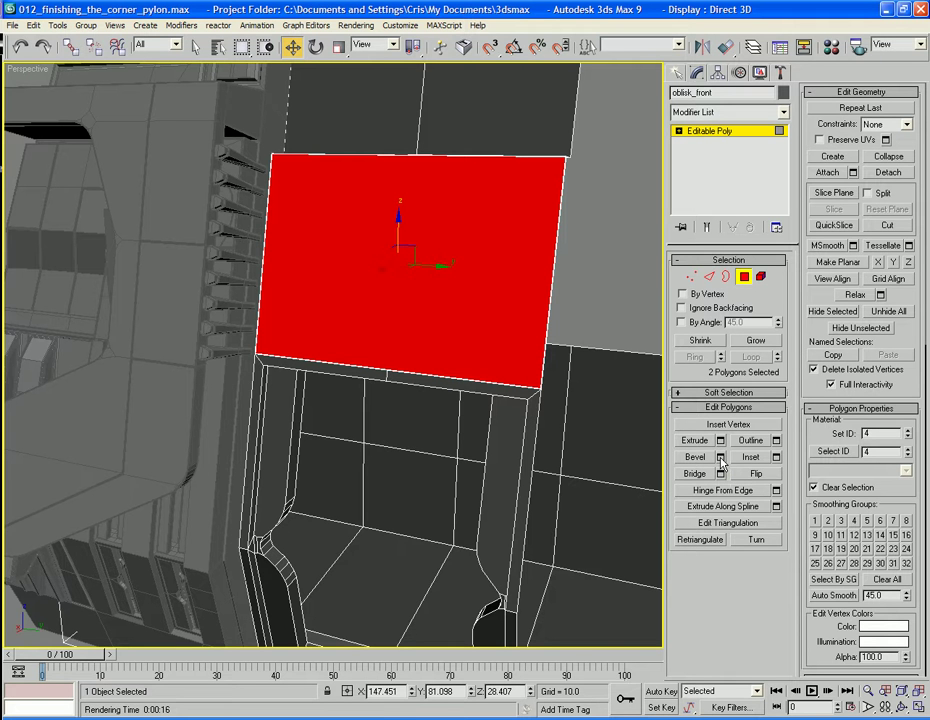
# Bevel the two polygons above the recess as a group with height 0.02 and outline amount 0.02
pyautogui.click(720, 458)
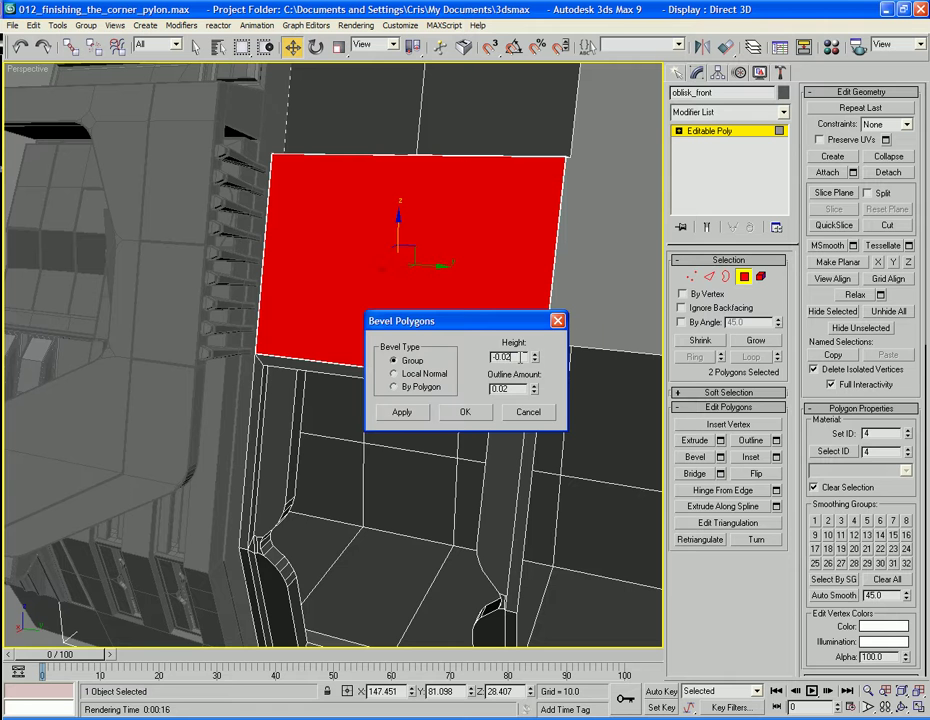
pyautogui.press('Tab')
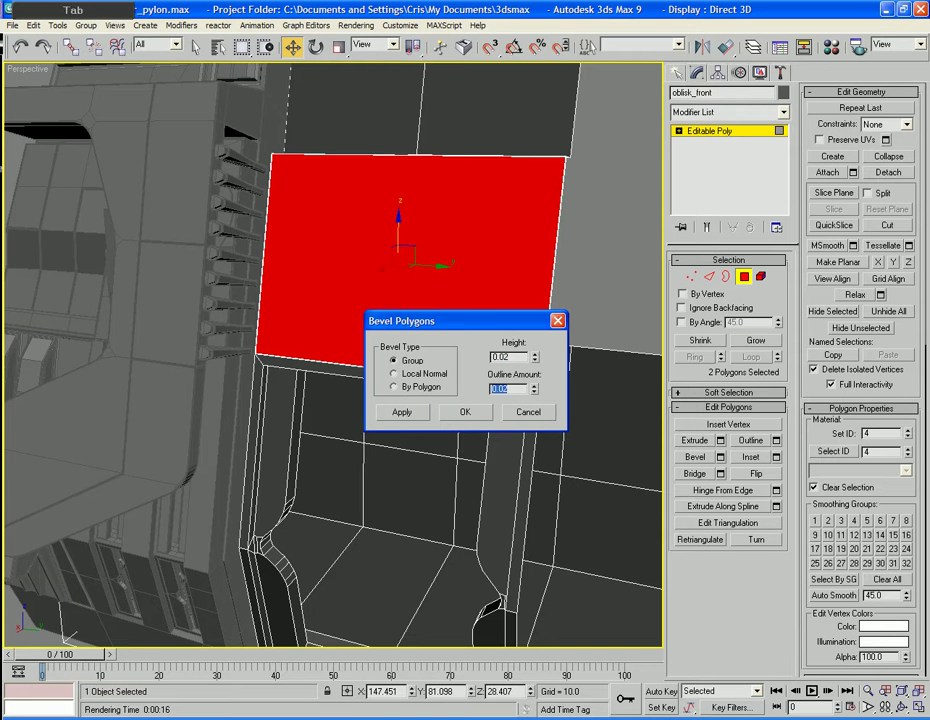
pyautogui.click(466, 413)
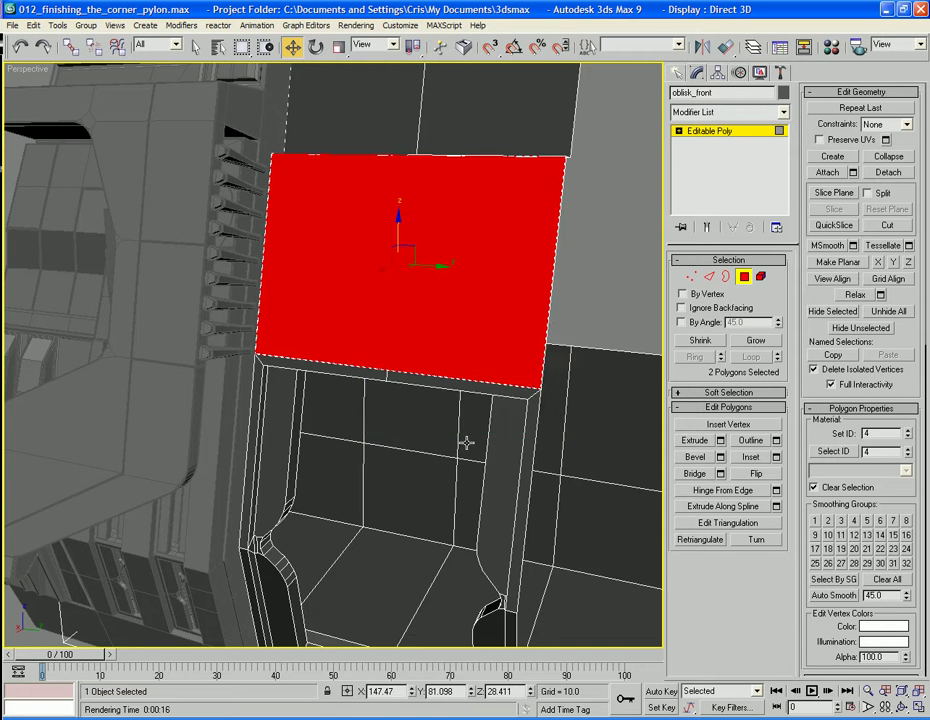
# Select eight narrow rim polygons around the recess: front strips at upper right, outer strips at lower left, and inner strips at upper left and lower right
pyautogui.keyDown('alt'); pyautogui.moveTo(462, 436); pyautogui.dragTo(473, 409, button='middle'); pyautogui.keyUp('alt')
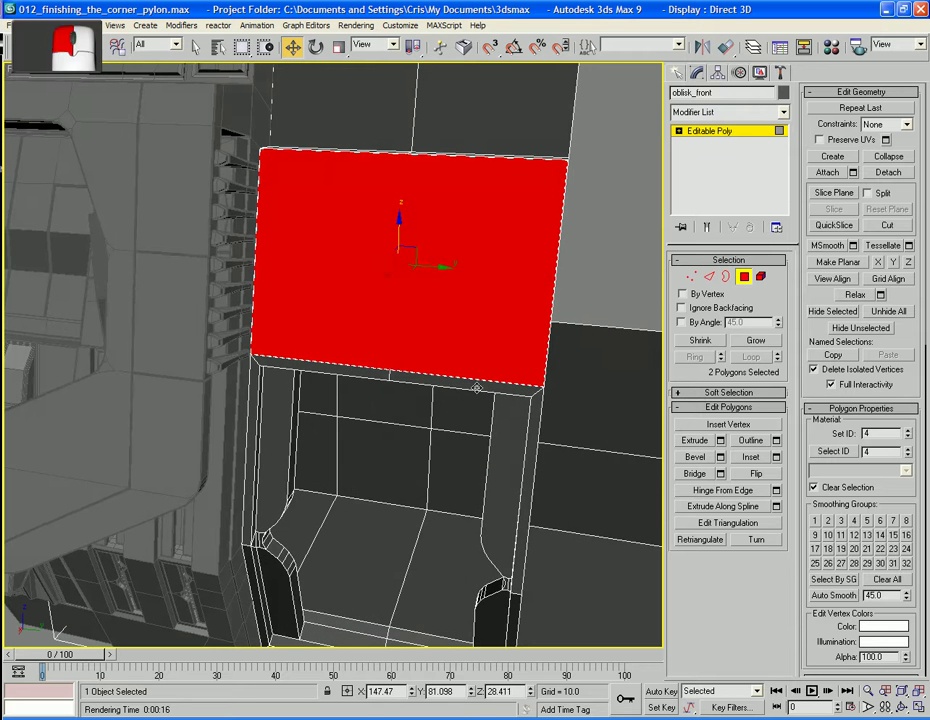
pyautogui.click(505, 393)
pyautogui.keyDown('ctrl'); pyautogui.click(533, 424); pyautogui.keyUp('ctrl')
pyautogui.keyDown('alt'); pyautogui.moveTo(486, 510); pyautogui.dragTo(283, 500, button='middle'); pyautogui.keyUp('alt')
pyautogui.keyDown('ctrl'); pyautogui.click(267, 495); pyautogui.keyUp('ctrl')
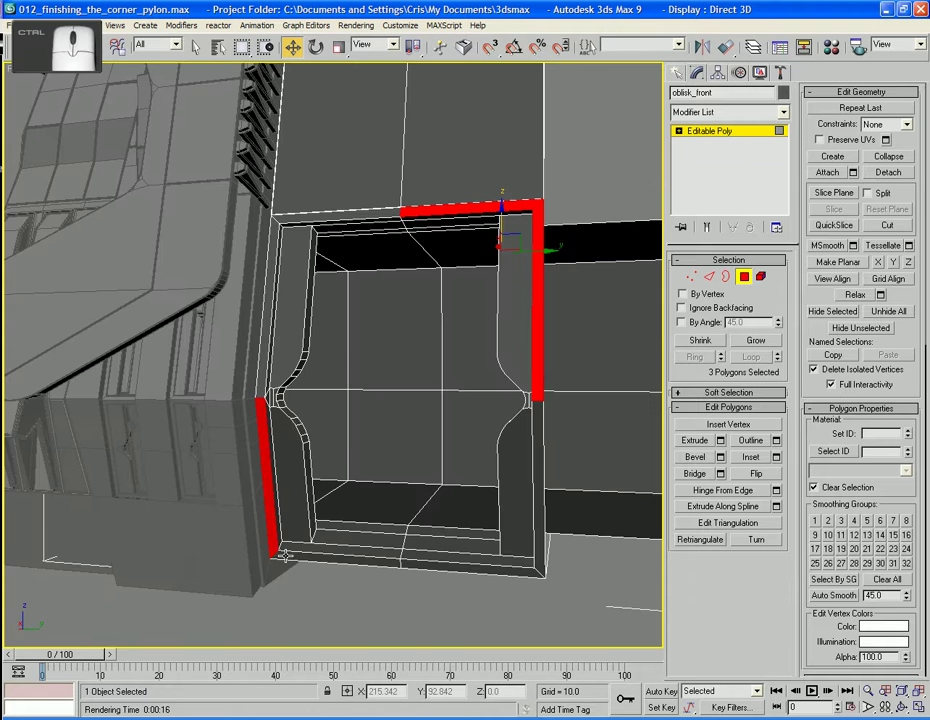
pyautogui.keyDown('ctrl'); pyautogui.click(322, 560); pyautogui.keyUp('ctrl')
pyautogui.keyDown('alt'); pyautogui.moveTo(341, 451); pyautogui.dragTo(309, 427, button='middle'); pyautogui.keyUp('alt')
pyautogui.moveTo(308, 364); pyautogui.dragTo(312, 420, button='middle')
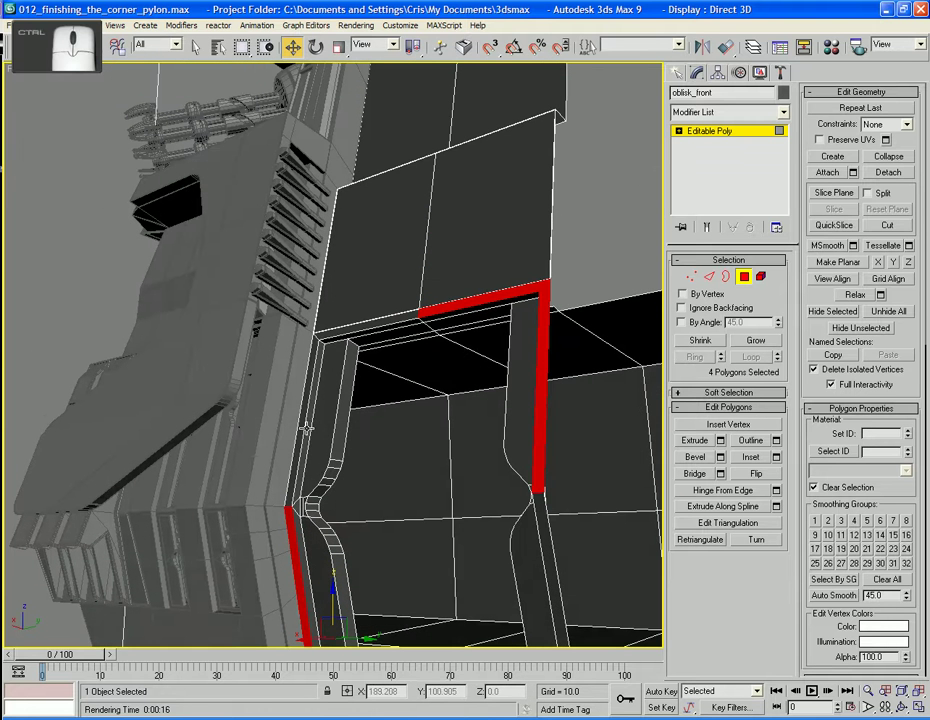
pyautogui.keyDown('ctrl'); pyautogui.click(312, 420); pyautogui.keyUp('ctrl')
pyautogui.keyDown('ctrl'); pyautogui.click(369, 333); pyautogui.keyUp('ctrl')
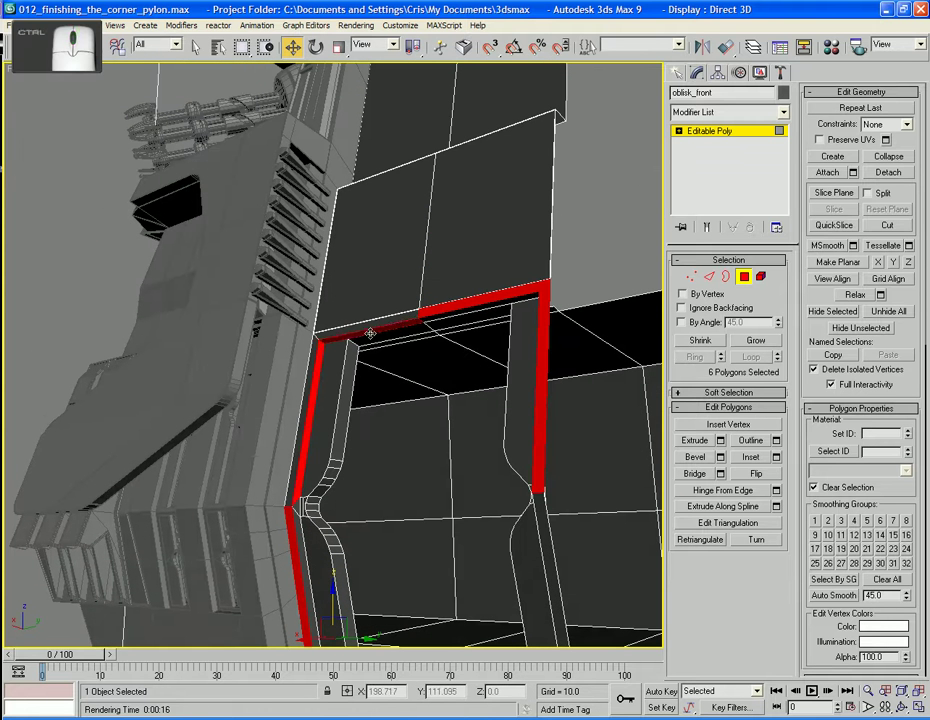
pyautogui.keyDown('alt'); pyautogui.moveTo(423, 386); pyautogui.dragTo(496, 437, button='middle'); pyautogui.keyUp('alt')
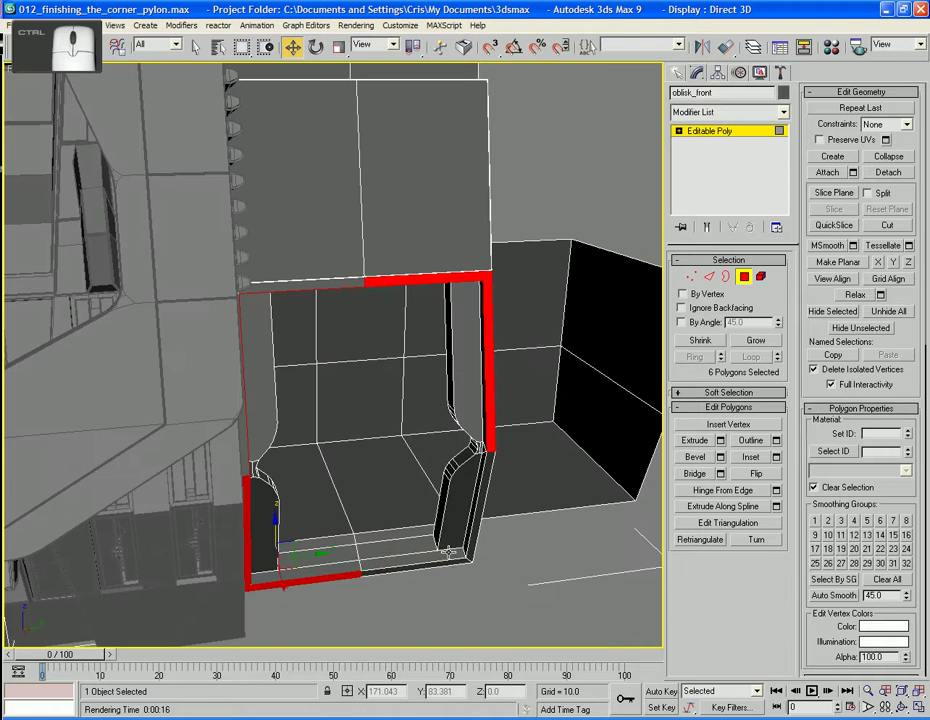
pyautogui.keyDown('ctrl'); pyautogui.click(478, 500); pyautogui.keyUp('ctrl')
pyautogui.keyDown('ctrl'); pyautogui.click(455, 555); pyautogui.keyUp('ctrl')
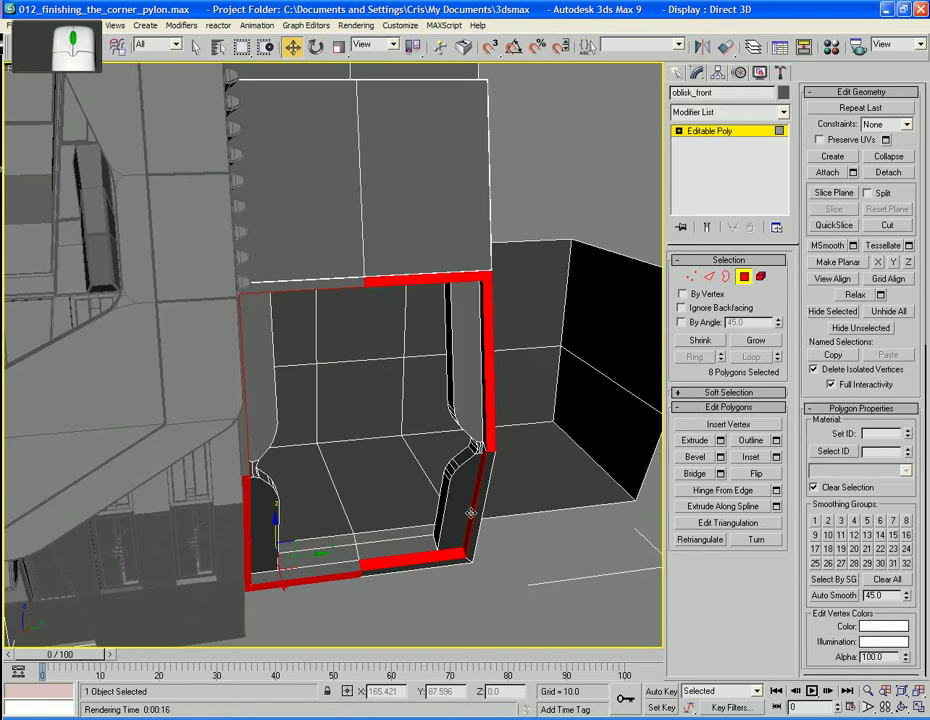
# Inset the eight selected rim polygons as a group by 0.02, and bevel them as a group with height -0.02 and outline amount 0.02
pyautogui.scroll(4, 509, 432)
pyautogui.moveTo(475, 426)
pyautogui.mouseDown(button='middle')
pyautogui.moveTo(477, 416)
pyautogui.moveTo(452, 422)
pyautogui.moveTo(475, 436)
pyautogui.mouseUp(button='middle')
pyautogui.click(776, 457)
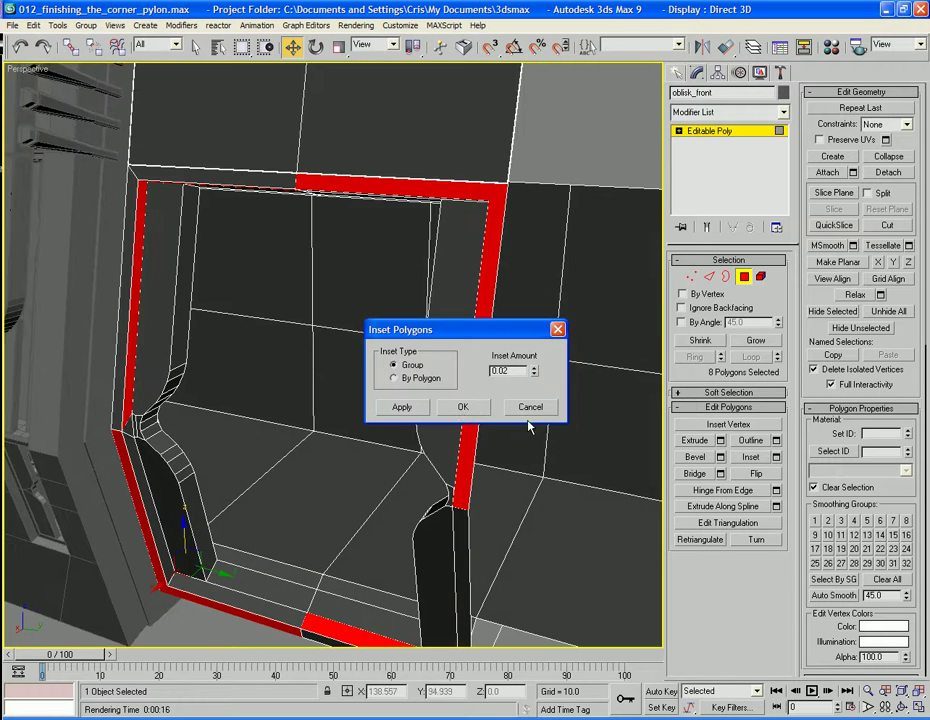
pyautogui.click(463, 410)
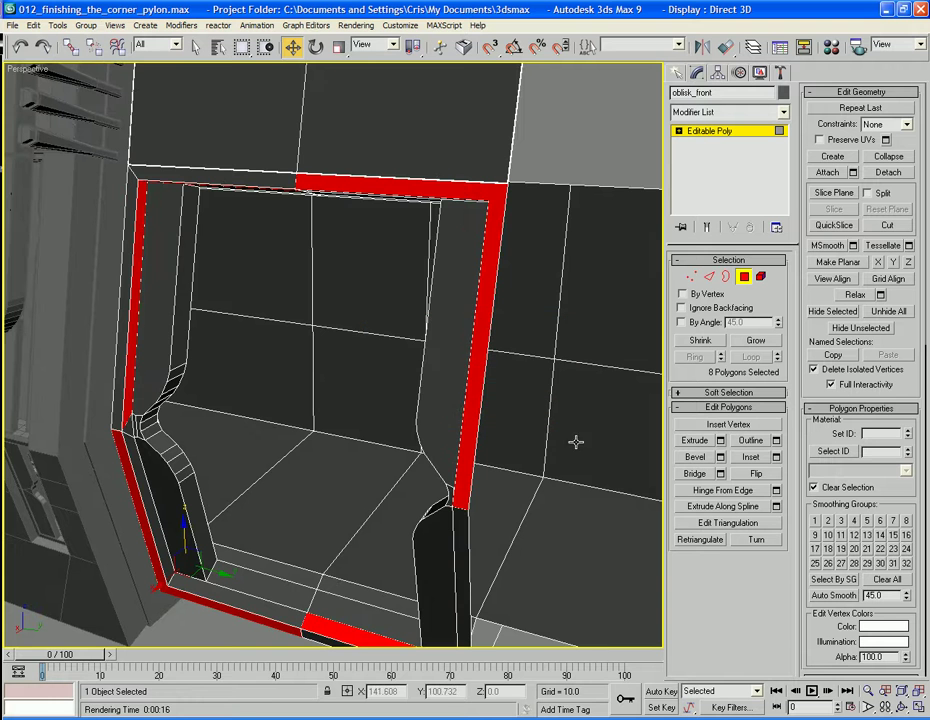
pyautogui.hotkey('shift', 'ctrl', 'b')
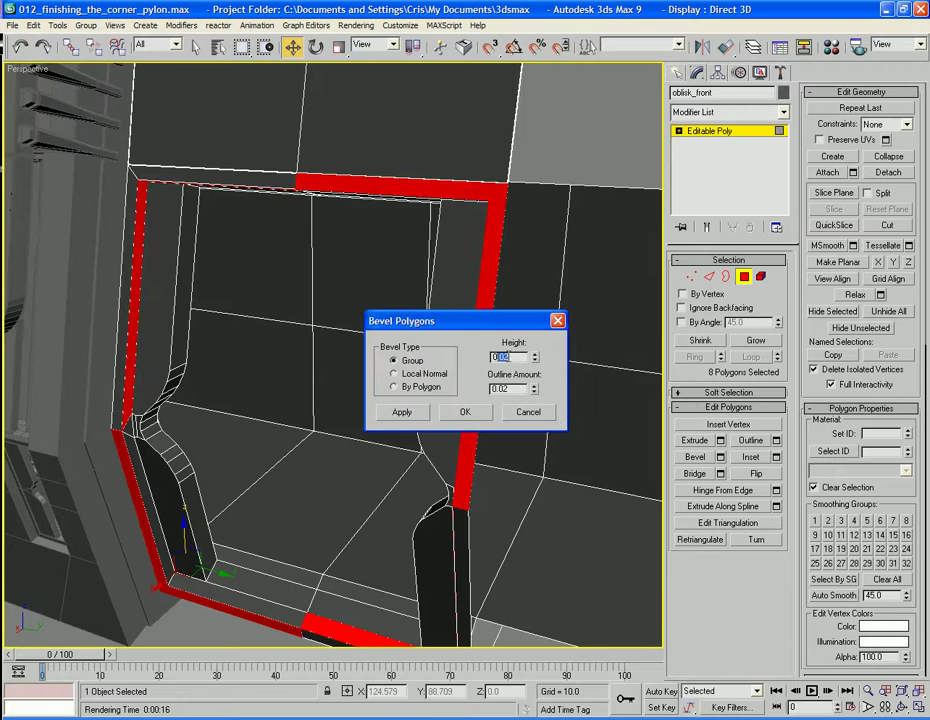
pyautogui.write('-0.02')
pyautogui.press('Tab')
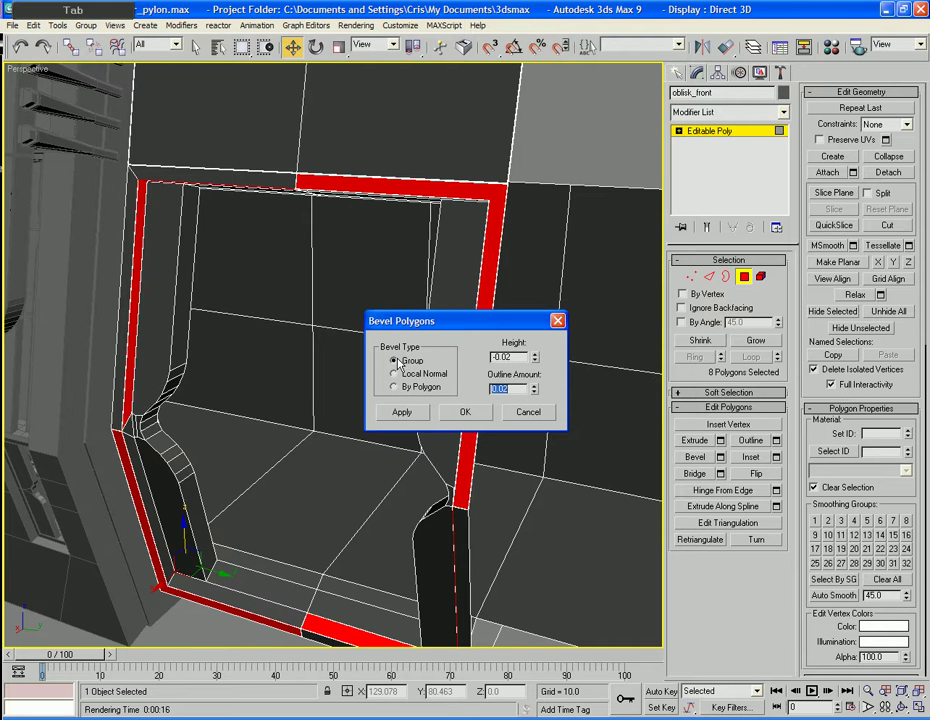
pyautogui.click(464, 412)
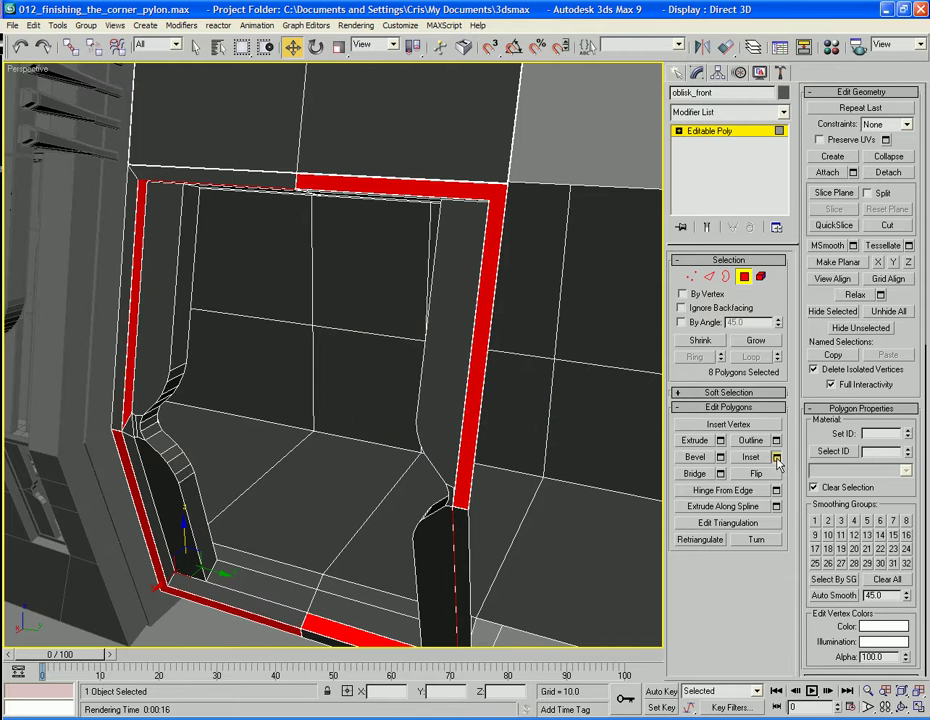
# Inset the same eight sunken rim polygons by 0.02 again, and bevel them as a group with height 0.02 and outline amount 0.02
pyautogui.click(776, 456)
pyautogui.click(463, 408)
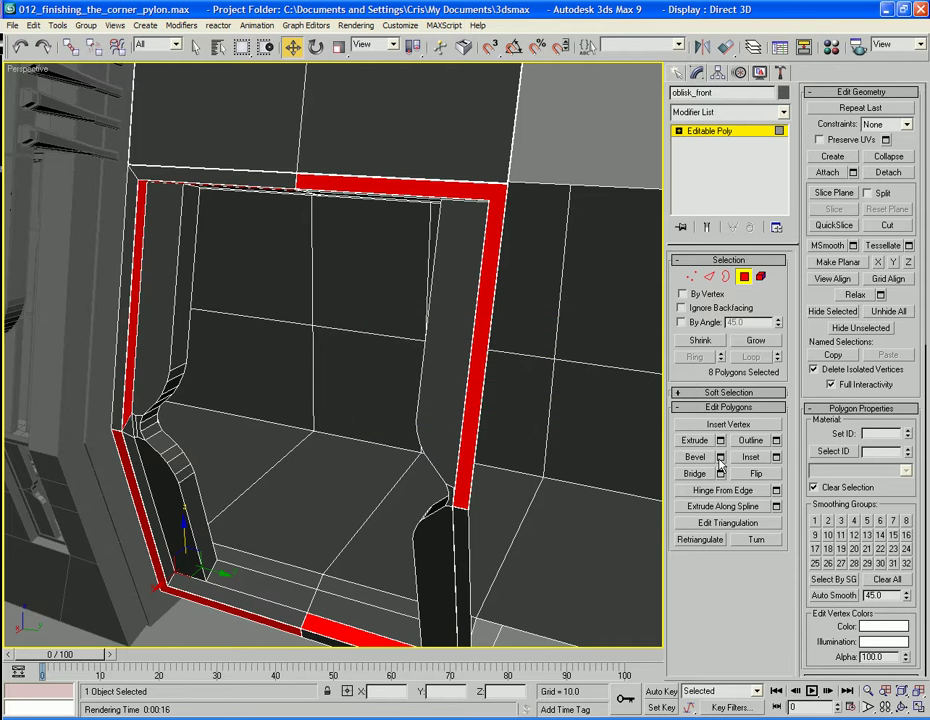
pyautogui.click(720, 456)
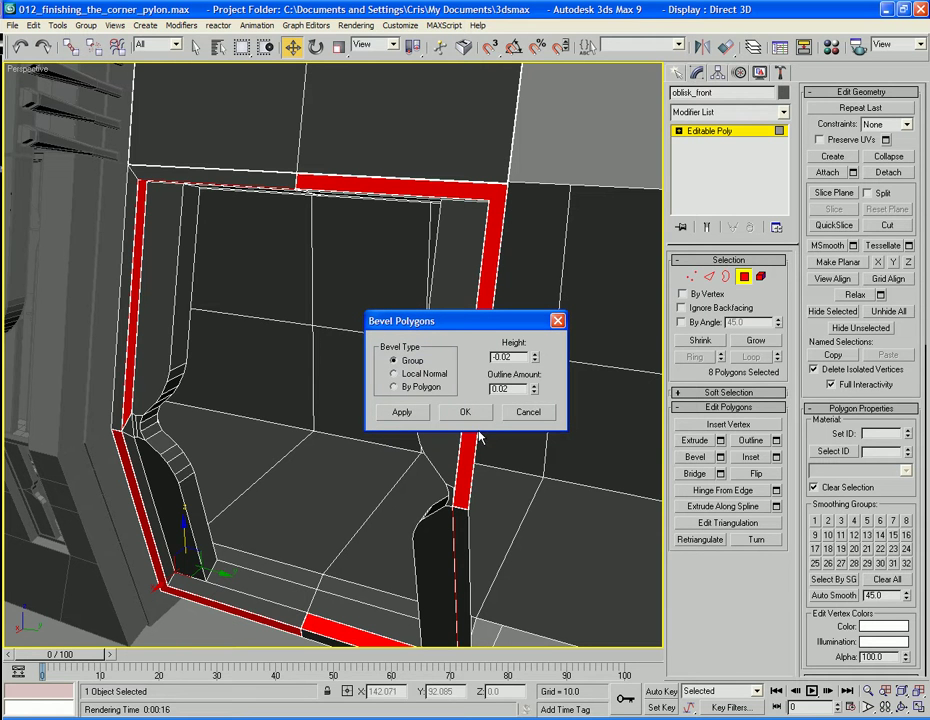
pyautogui.doubleClick(515, 356)
pyautogui.write('0.02')
pyautogui.press('Tab')
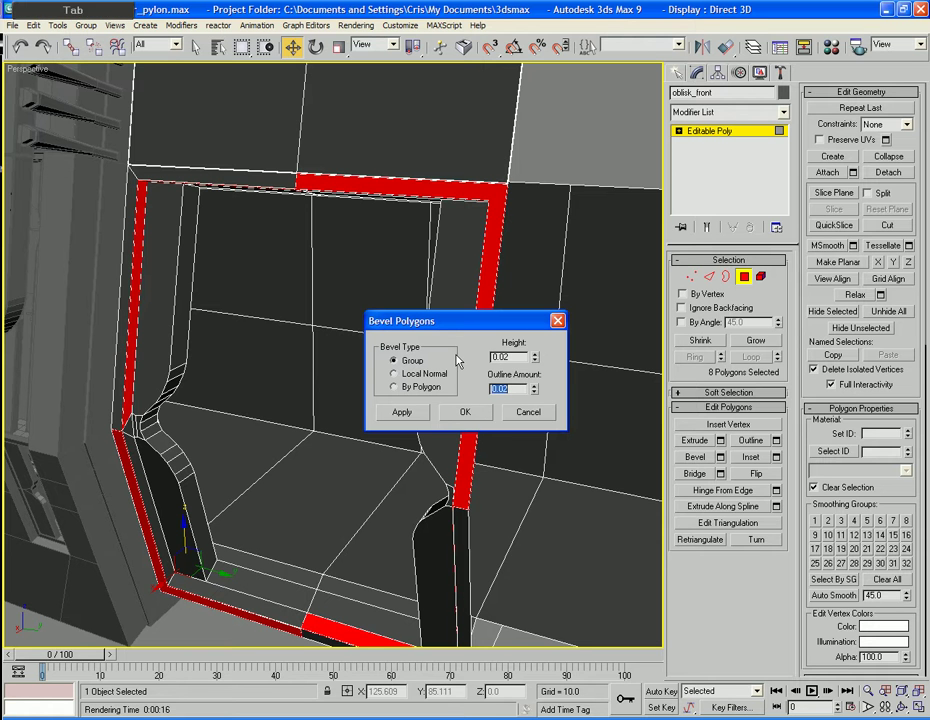
pyautogui.click(466, 412)
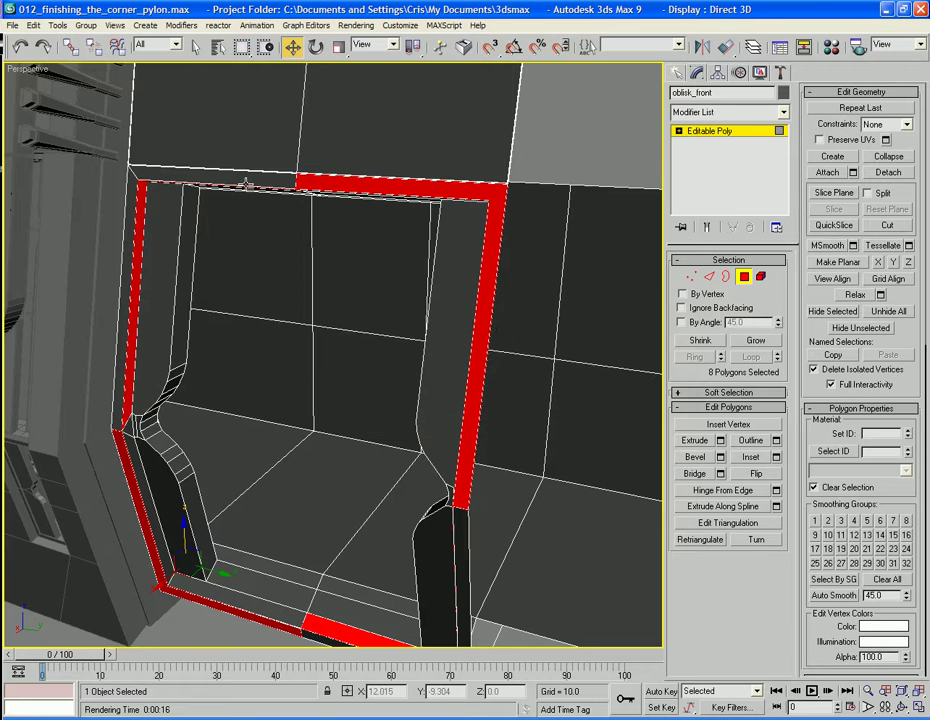
# Select the ungrooved front rim strips at upper left, the outer strips at lower right, and the right notch triangle with the inner strip above it
pyautogui.click(245, 182)
pyautogui.keyDown('ctrl'); pyautogui.click(128, 247); pyautogui.keyUp('ctrl')
pyautogui.keyDown('alt'); pyautogui.moveTo(214, 336); pyautogui.dragTo(359, 390, button='middle'); pyautogui.keyUp('alt')
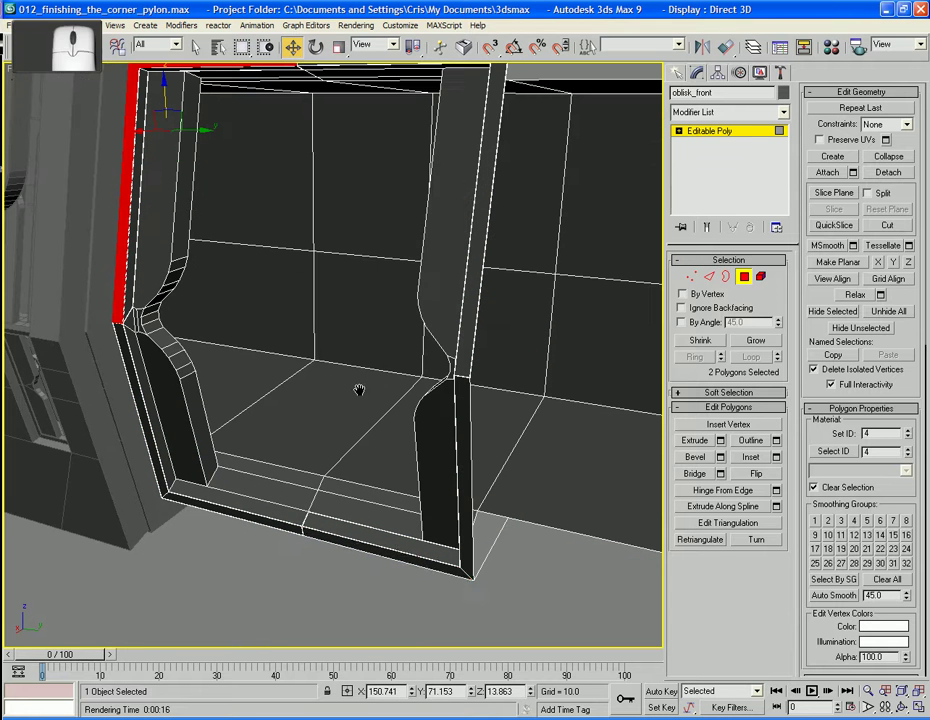
pyautogui.keyDown('ctrl'); pyautogui.click(400, 552); pyautogui.keyUp('ctrl')
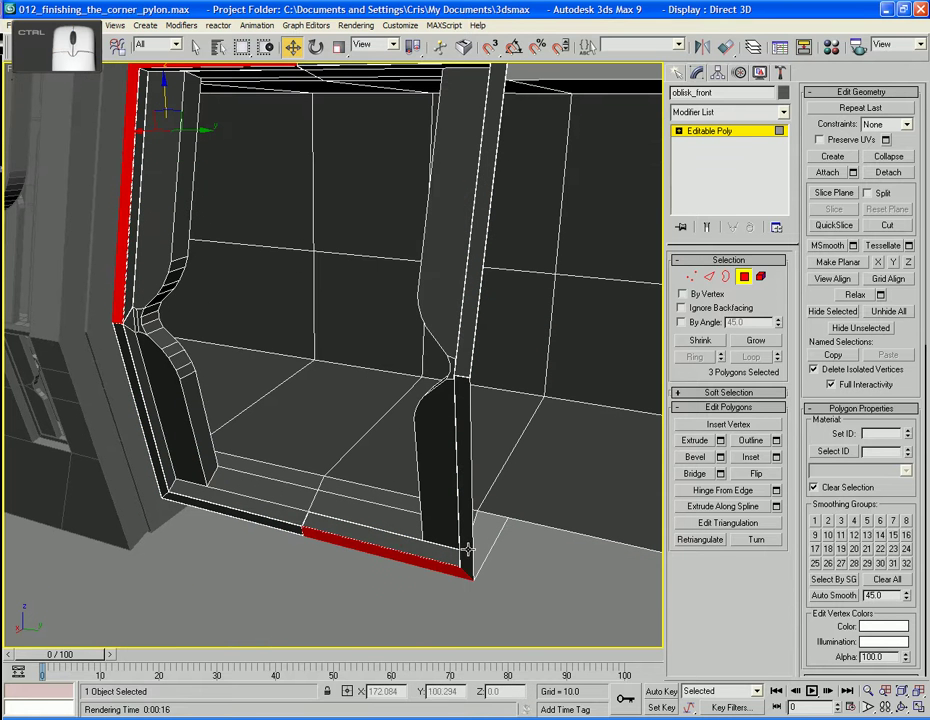
pyautogui.keyDown('ctrl'); pyautogui.click(463, 520); pyautogui.keyUp('ctrl')
pyautogui.keyDown('alt'); pyautogui.moveTo(305, 513); pyautogui.dragTo(386, 498, button='middle'); pyautogui.keyUp('alt')
pyautogui.scroll(6, 386, 498)
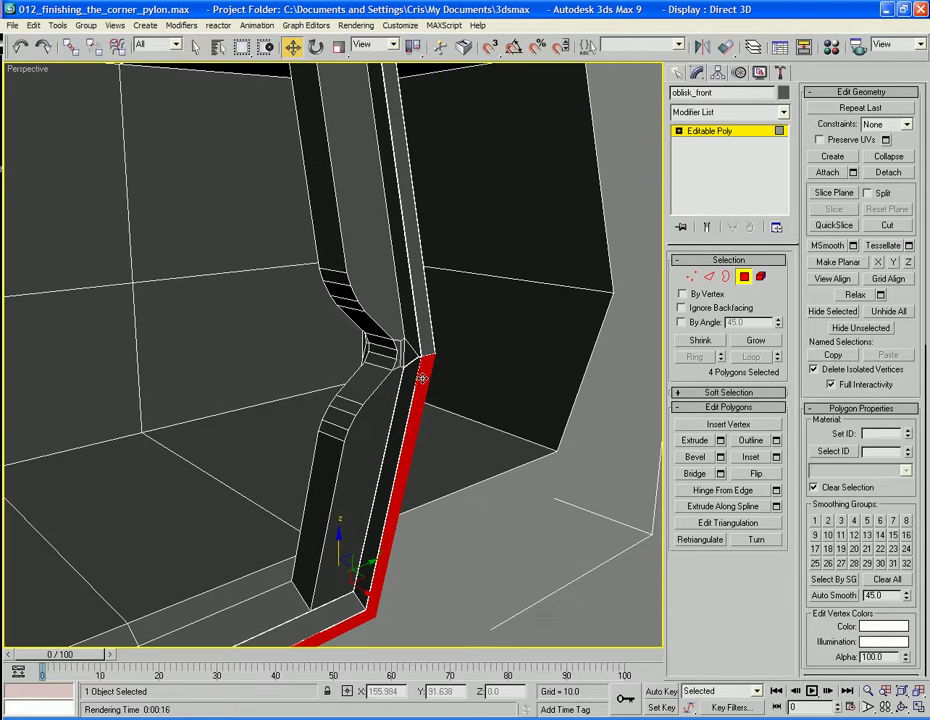
pyautogui.keyDown('ctrl'); pyautogui.click(428, 365); pyautogui.keyUp('ctrl')
pyautogui.keyDown('ctrl'); pyautogui.click(407, 293); pyautogui.keyUp('ctrl')
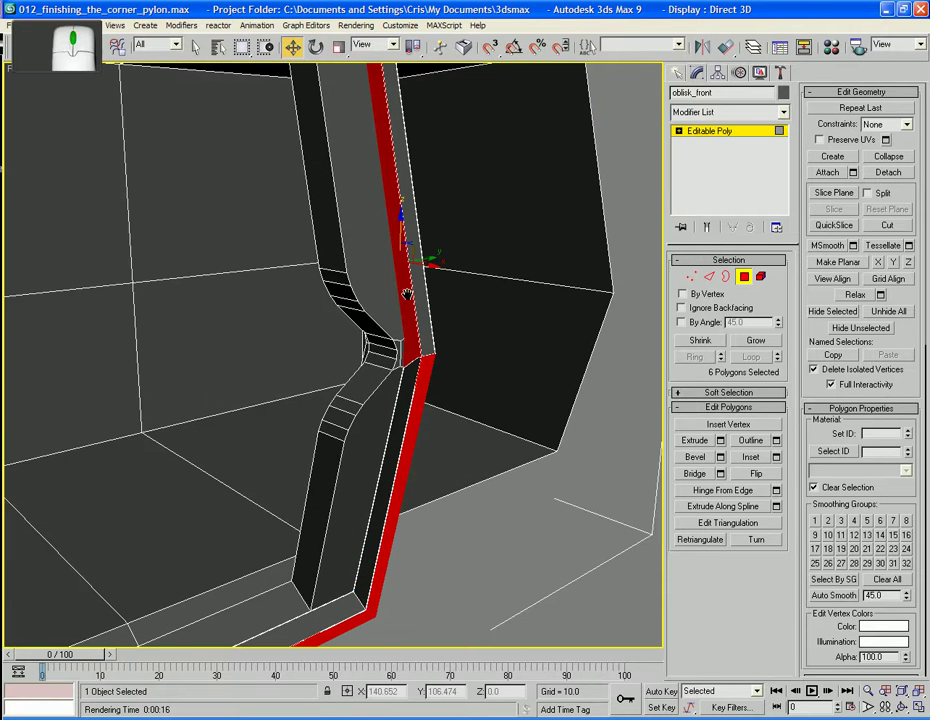
# Add the inner top-right strip, the left notch triangle, and the inner lower-left and bottom-left strips of the recess rim to the selection
pyautogui.keyDown('alt'); pyautogui.moveTo(407, 293); pyautogui.dragTo(224, 311, button='middle'); pyautogui.keyUp('alt')
pyautogui.keyDown('ctrl'); pyautogui.click(353, 174); pyautogui.keyUp('ctrl')
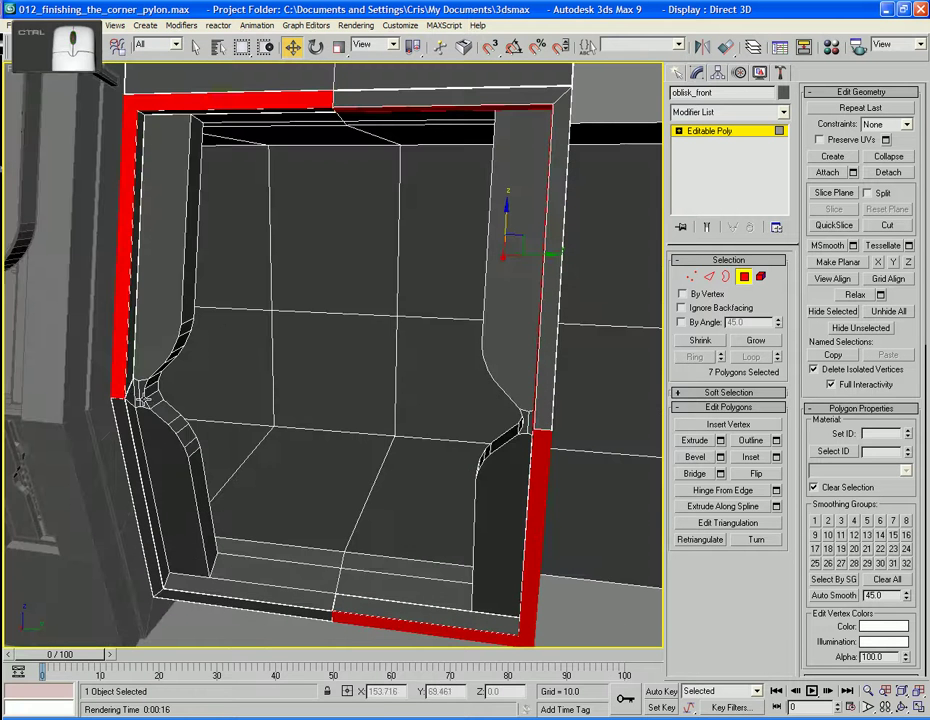
pyautogui.keyDown('ctrl'); pyautogui.click(130, 405); pyautogui.keyUp('ctrl')
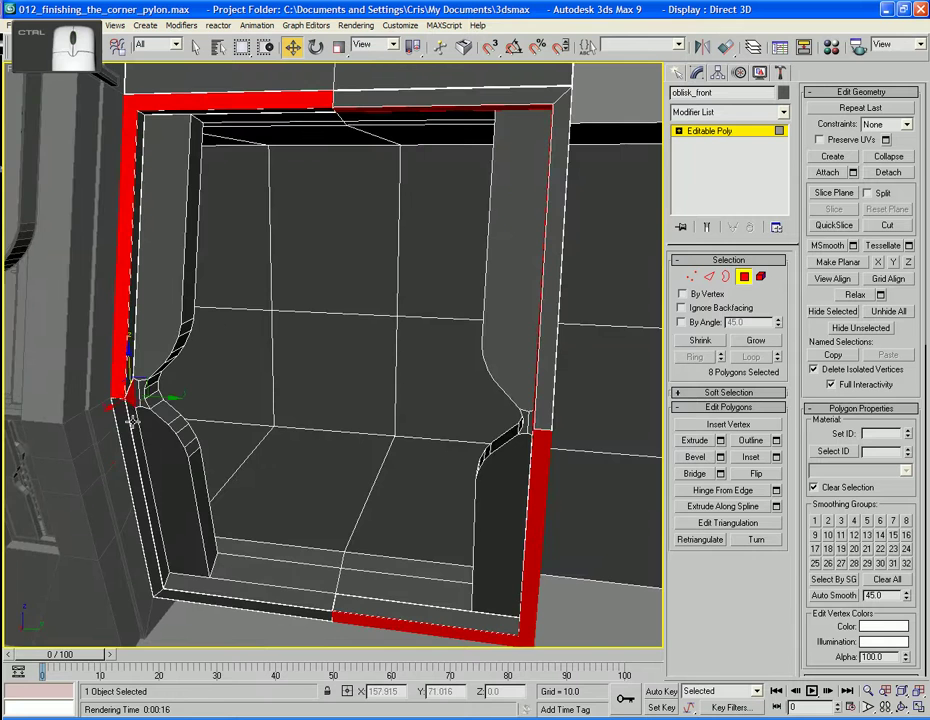
pyautogui.keyDown('ctrl'); pyautogui.click(191, 536); pyautogui.keyUp('ctrl')
pyautogui.keyDown('ctrl'); pyautogui.click(240, 600); pyautogui.keyUp('ctrl')
pyautogui.keyDown('alt'); pyautogui.moveTo(336, 484); pyautogui.dragTo(313, 387, button='middle'); pyautogui.keyUp('alt')
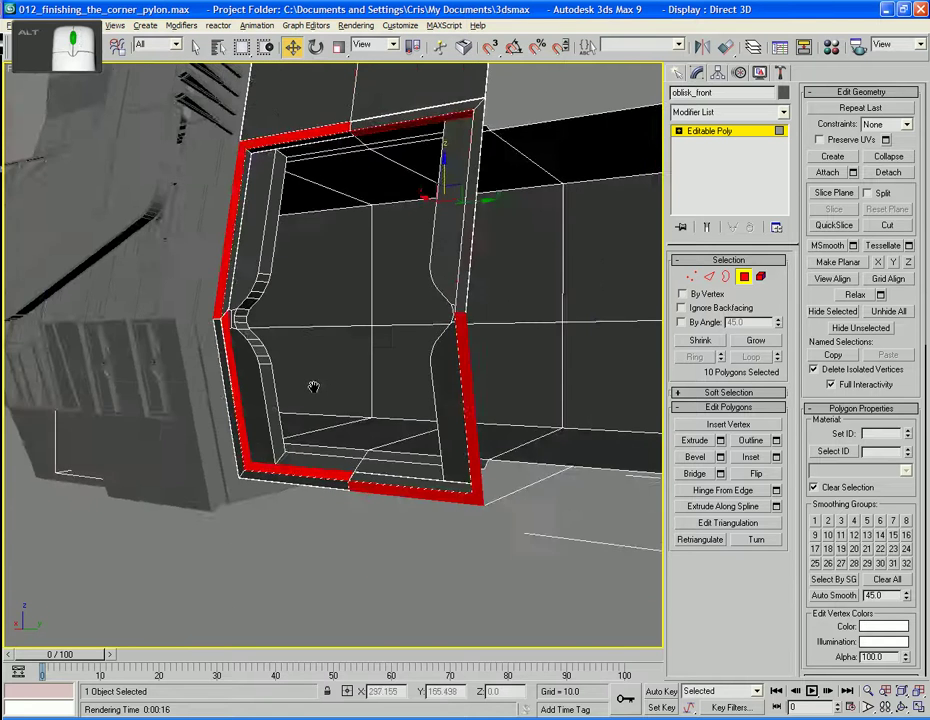
pyautogui.scroll(3, 328, 388)
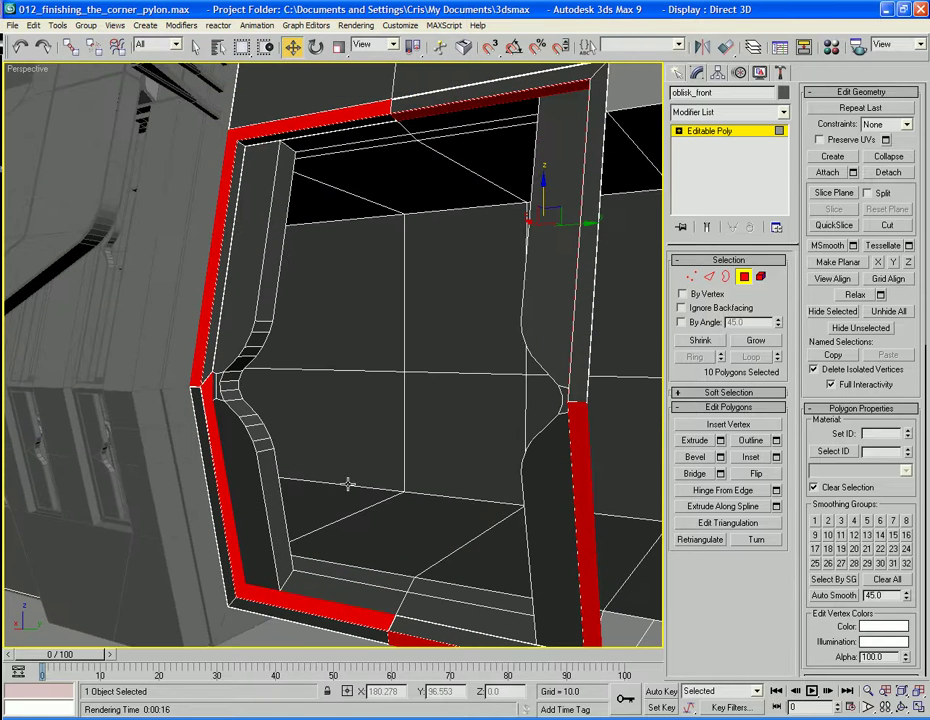
# Inset the ten selected rim polygons by 0.02, and bevel them as a group with height -0.02 and outline amount 0.02
pyautogui.click(776, 457)
pyautogui.click(461, 407)
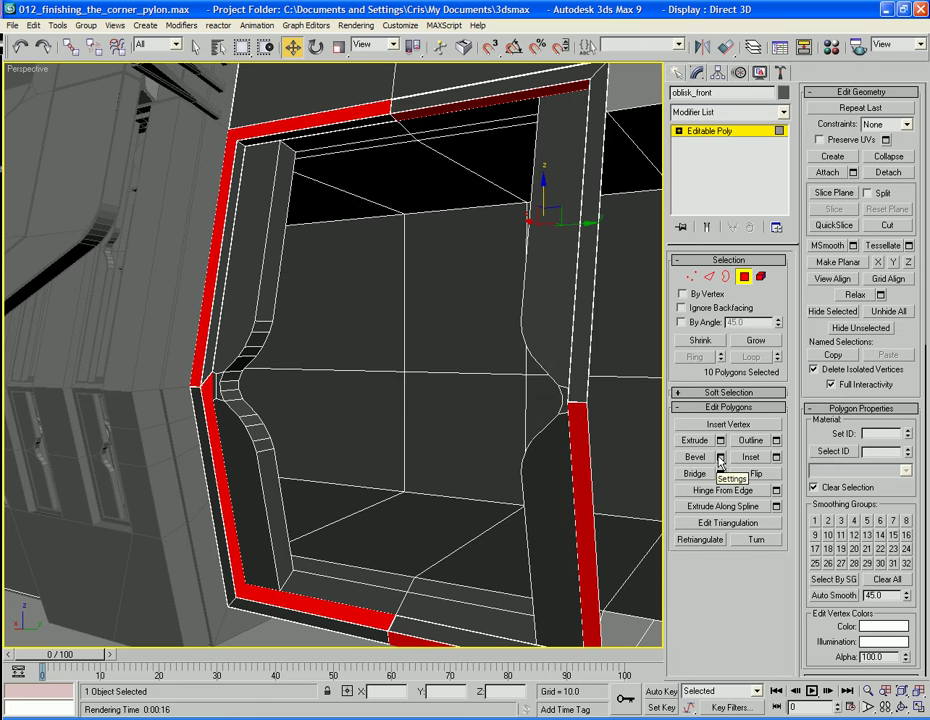
pyautogui.click(720, 458)
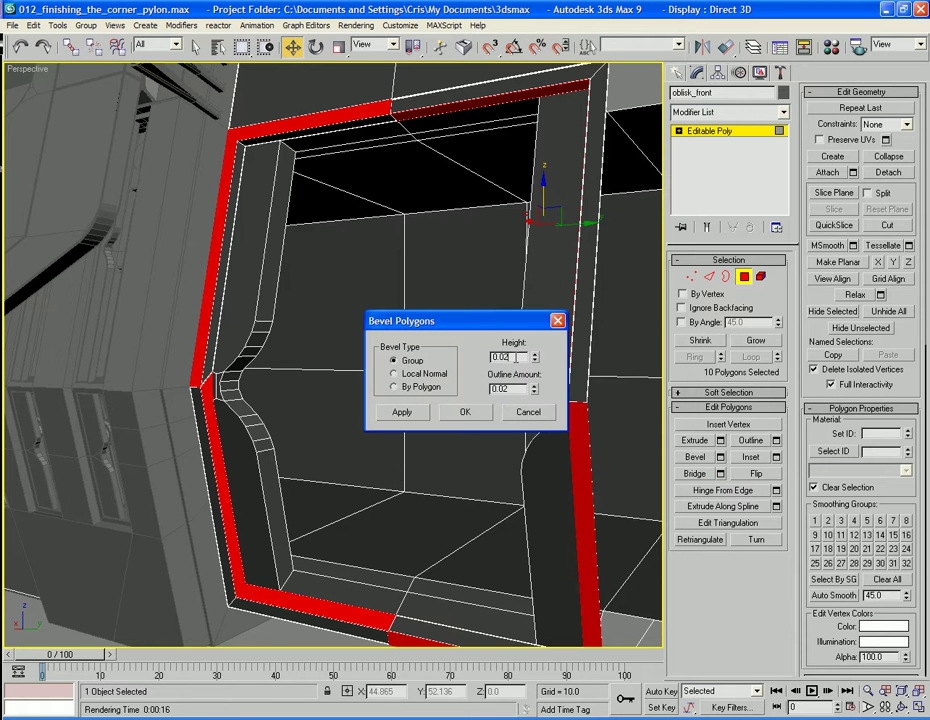
pyautogui.moveTo(516, 356); pyautogui.dragTo(462, 362)
pyautogui.write('-0.02')
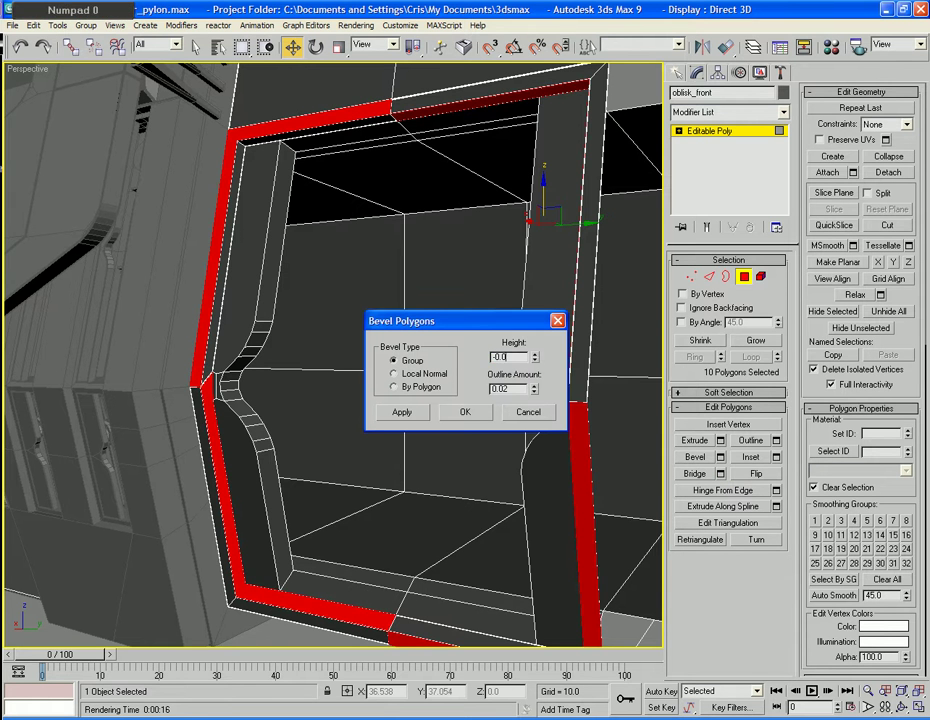
pyautogui.press('Tab')
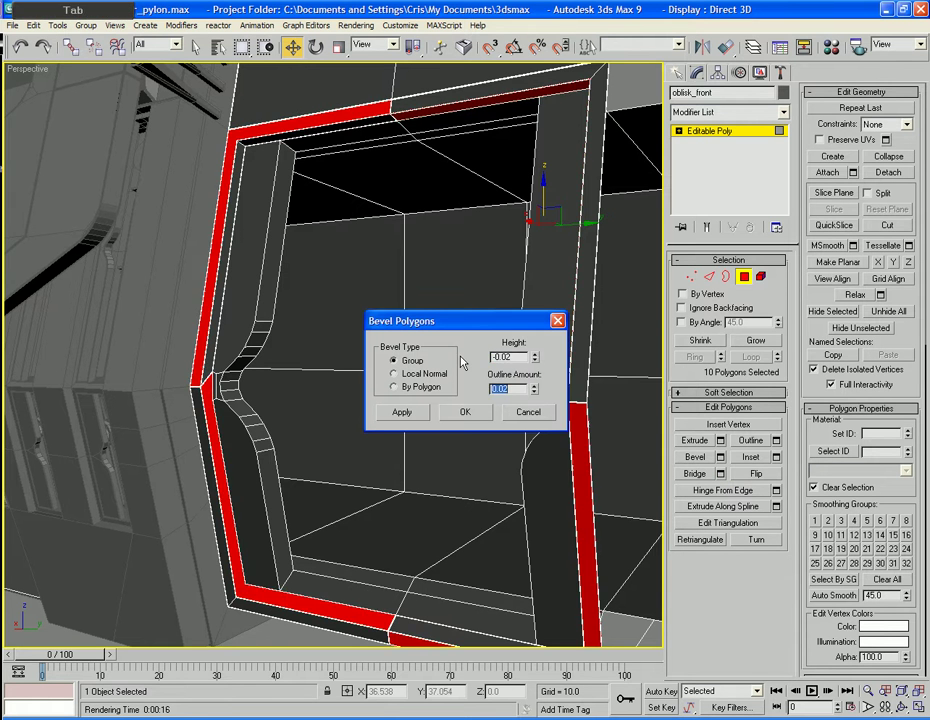
pyautogui.click(465, 413)
# Inset the ten sunken rim polygons as a group by 0.02, bevel them with height 0.02 and outline amount 0.02, and clear the selection
pyautogui.keyDown('alt'); pyautogui.moveTo(343, 400); pyautogui.dragTo(421, 327, button='middle'); pyautogui.keyUp('alt')
pyautogui.click(777, 458)
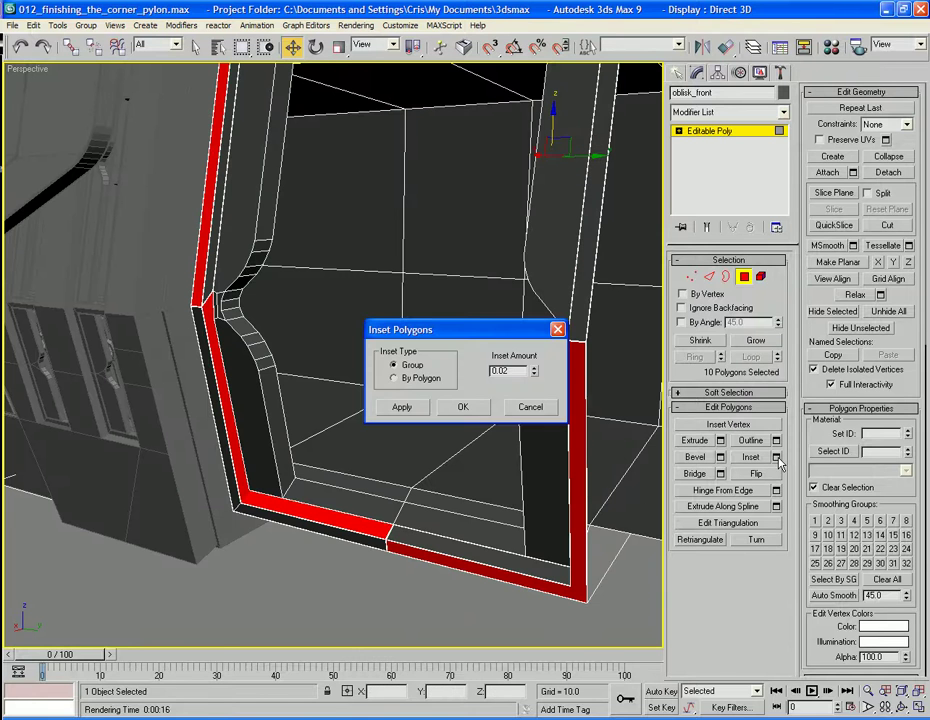
pyautogui.click(477, 409)
pyautogui.click(720, 456)
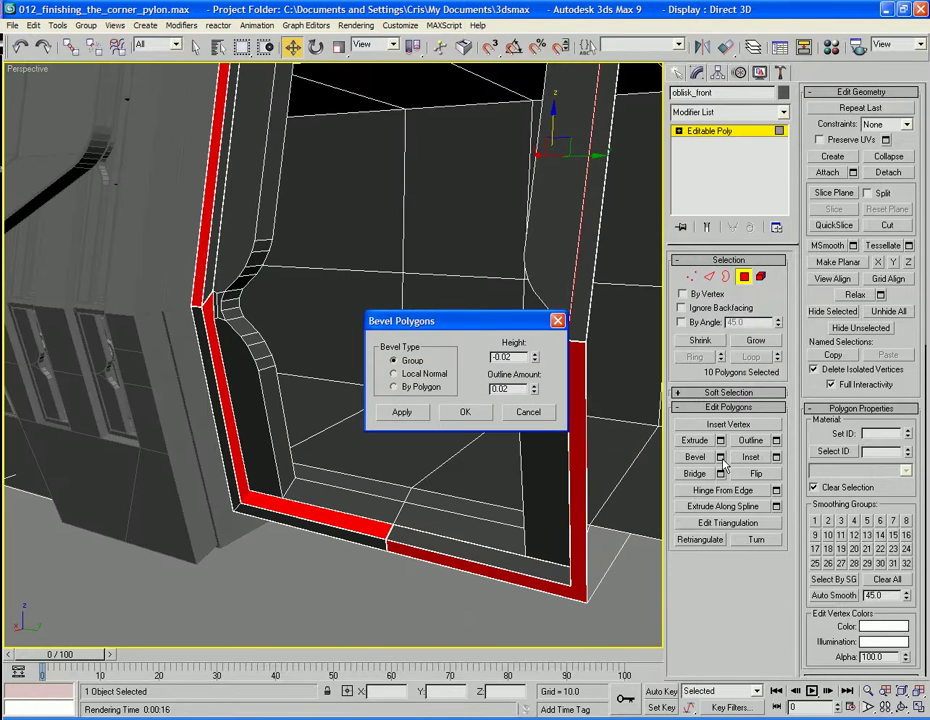
pyautogui.press('Tab')
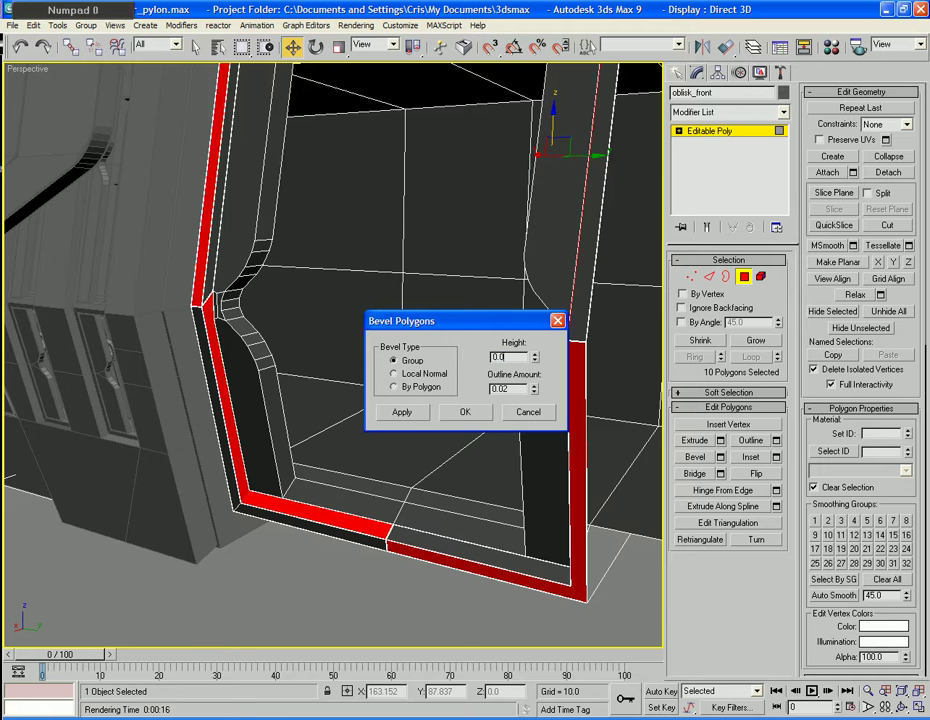
pyautogui.click(466, 412)
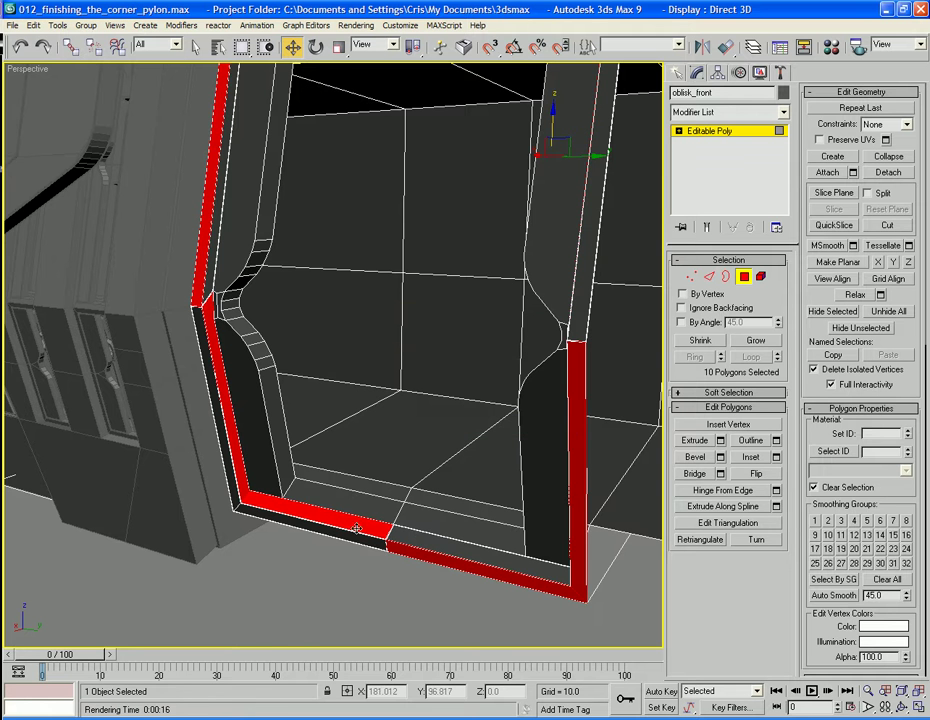
pyautogui.click(343, 587)
# Hide the edge display and assign the 01 - Default material to oblisk_front
pyautogui.scroll(-3, 336, 563)
pyautogui.keyDown('alt'); pyautogui.moveTo(336, 563); pyautogui.dragTo(372, 503, button='middle'); pyautogui.keyUp('alt')
pyautogui.press('F4')
pyautogui.press('m')
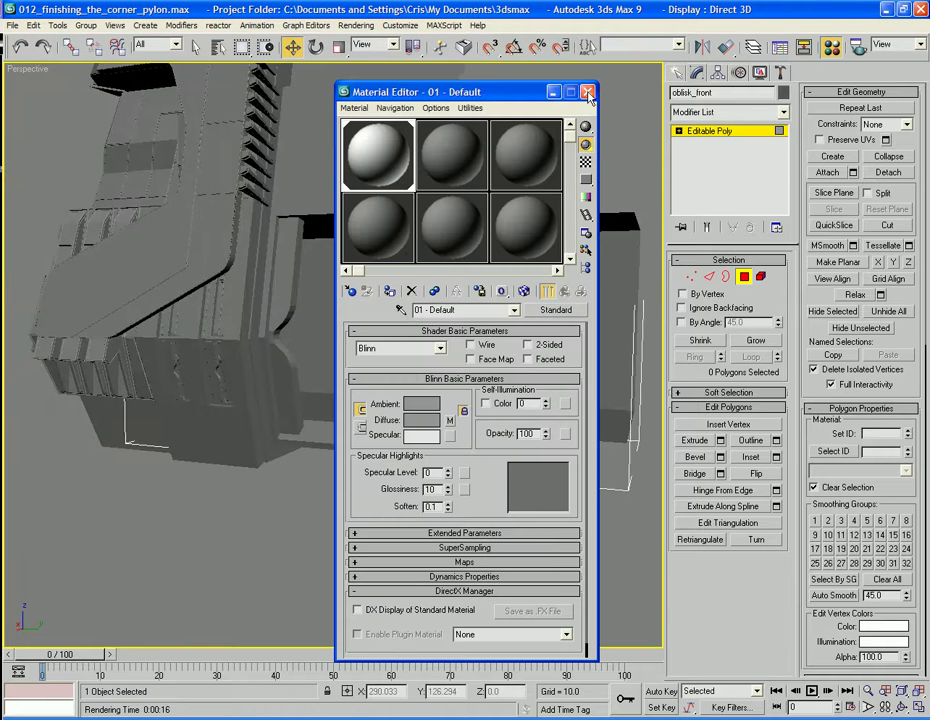
pyautogui.click(587, 91)
# Examine the grooved recess rim and its curved notch up close, with and without edges displayed
pyautogui.scroll(5, 376, 320)
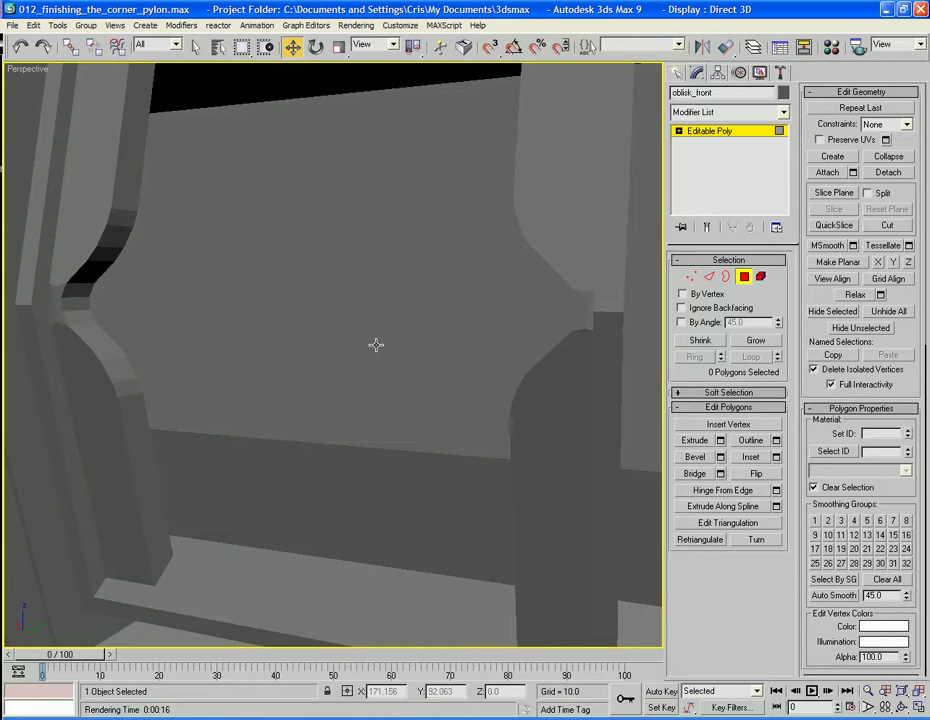
pyautogui.scroll(-2, 380, 340)
pyautogui.press('F4')
pyautogui.press('F4')
pyautogui.press('F4')
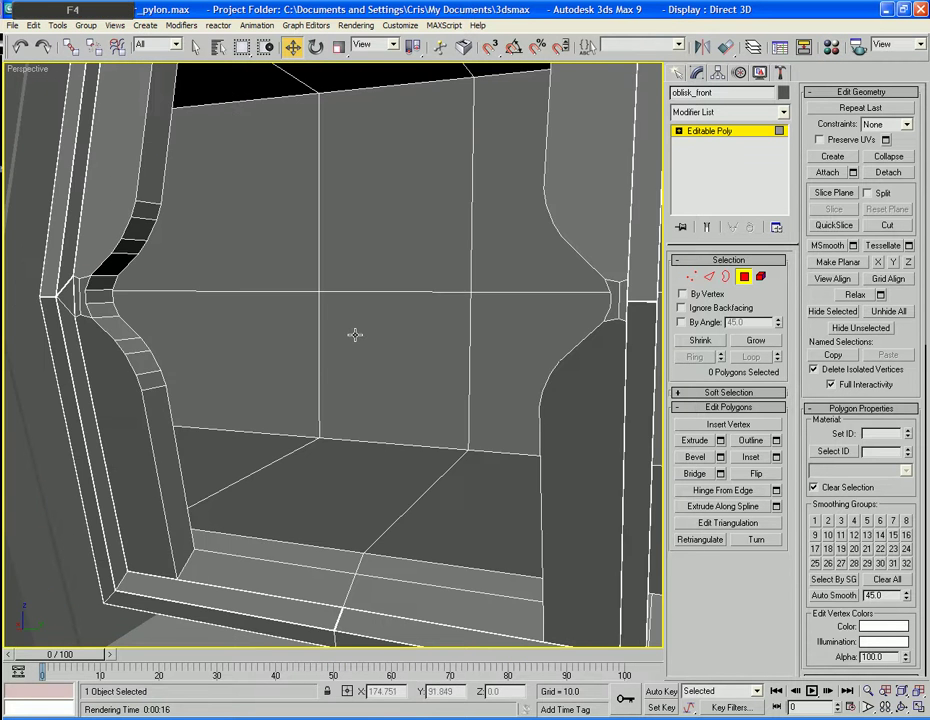
pyautogui.keyDown('alt'); pyautogui.moveTo(355, 335); pyautogui.dragTo(413, 370, button='middle'); pyautogui.keyUp('alt')
pyautogui.keyDown('alt'); pyautogui.moveTo(418, 376); pyautogui.dragTo(438, 380, button='middle'); pyautogui.keyUp('alt')
pyautogui.press('F4')
pyautogui.scroll(3, 432, 380)
pyautogui.press('F4')
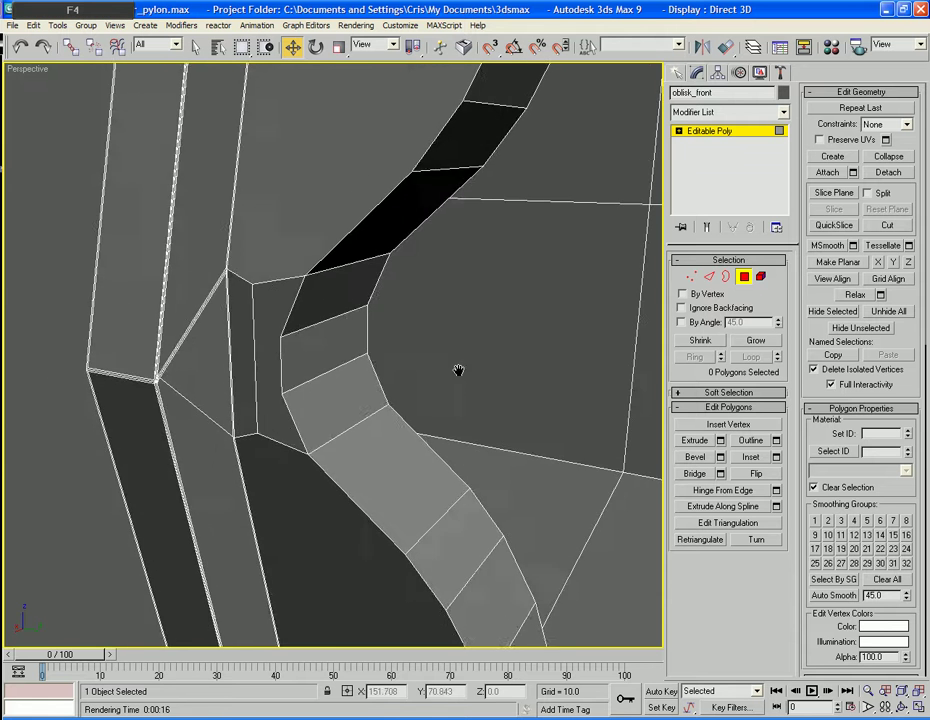
# Inspect the recess's curved side notch with and without edges shown, both close up and against the surrounding hull
pyautogui.press('F4')
pyautogui.scroll(4, 439, 378)
pyautogui.press('F4')
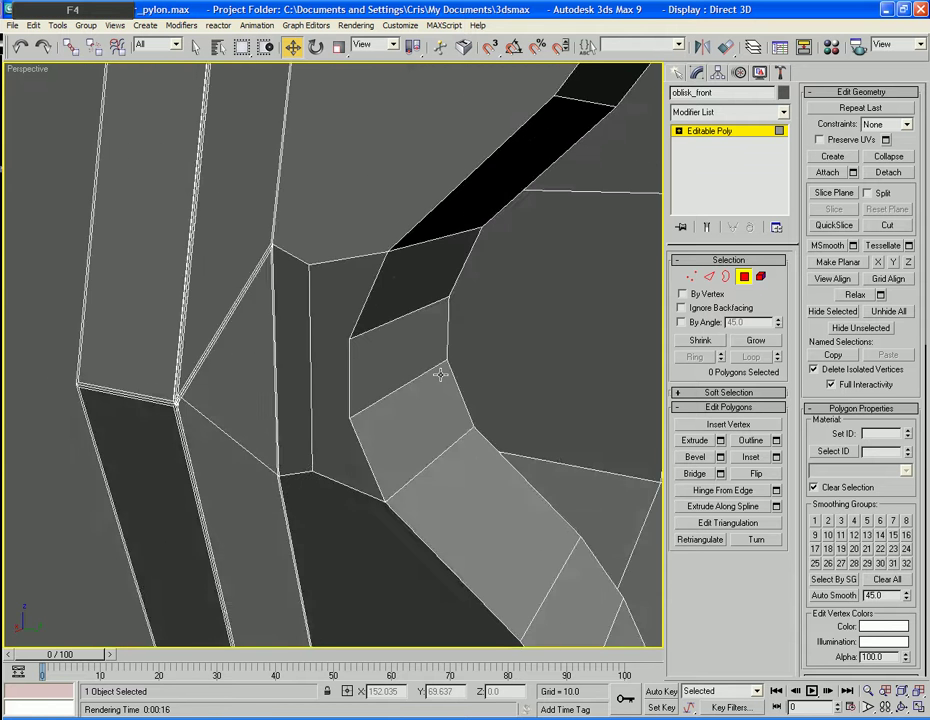
pyautogui.press('F4')
pyautogui.scroll(-4, 440, 374)
pyautogui.scroll(-5, 440, 375)
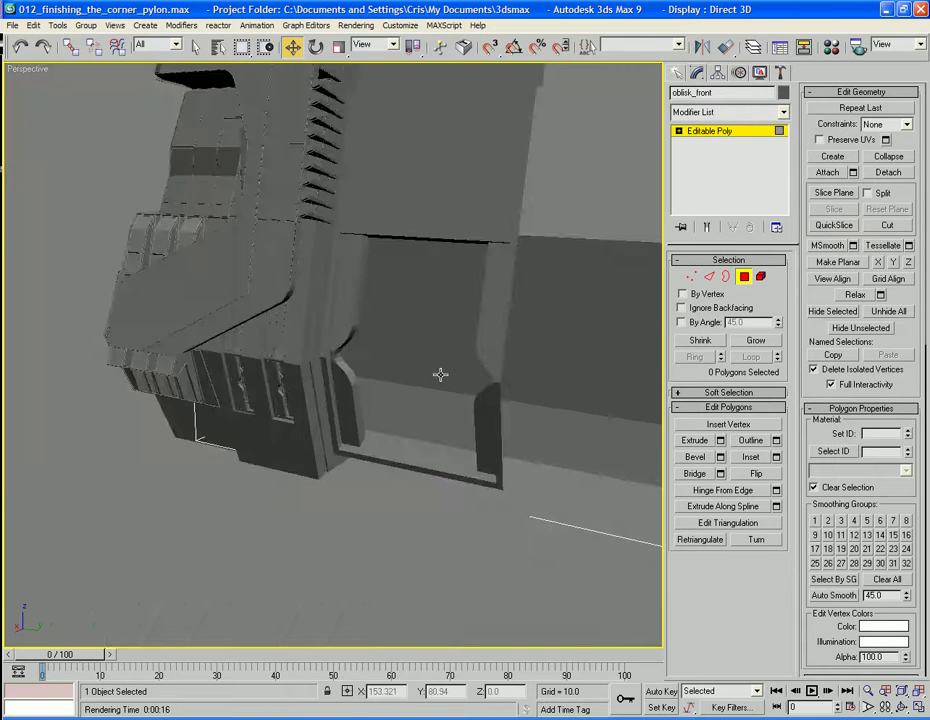
pyautogui.scroll(4, 440, 375)
pyautogui.moveTo(440, 375); pyautogui.dragTo(367, 571, button='middle')
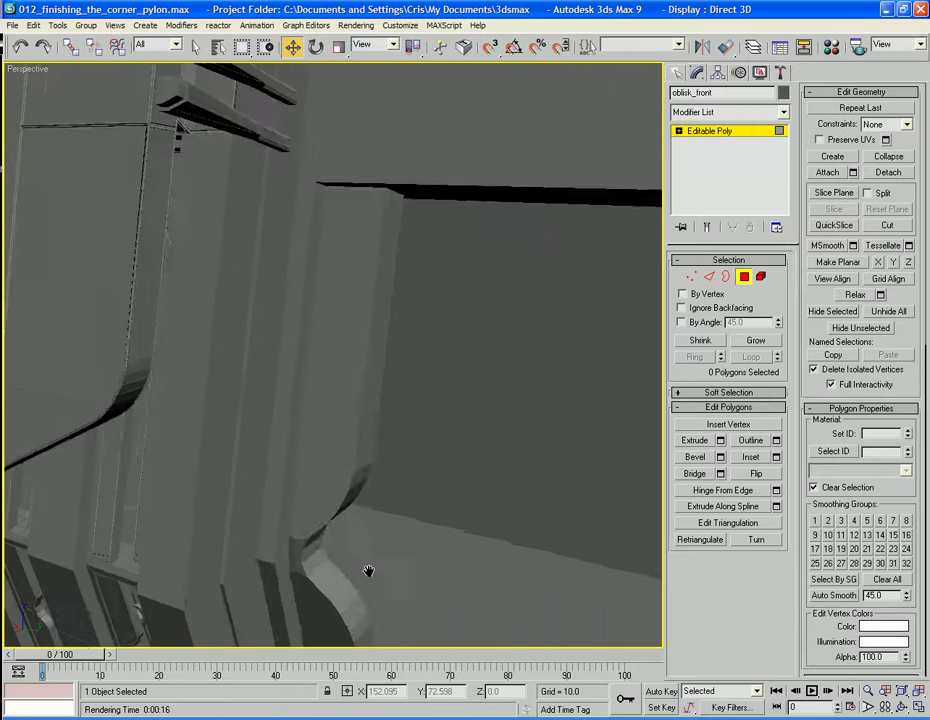
# With edges displayed, select the four flat polygons forming the notched strip along the recess side nearest the corner pylon
pyautogui.press('F4')
pyautogui.moveTo(442, 492); pyautogui.dragTo(420, 285, button='middle')
pyautogui.click(297, 191)
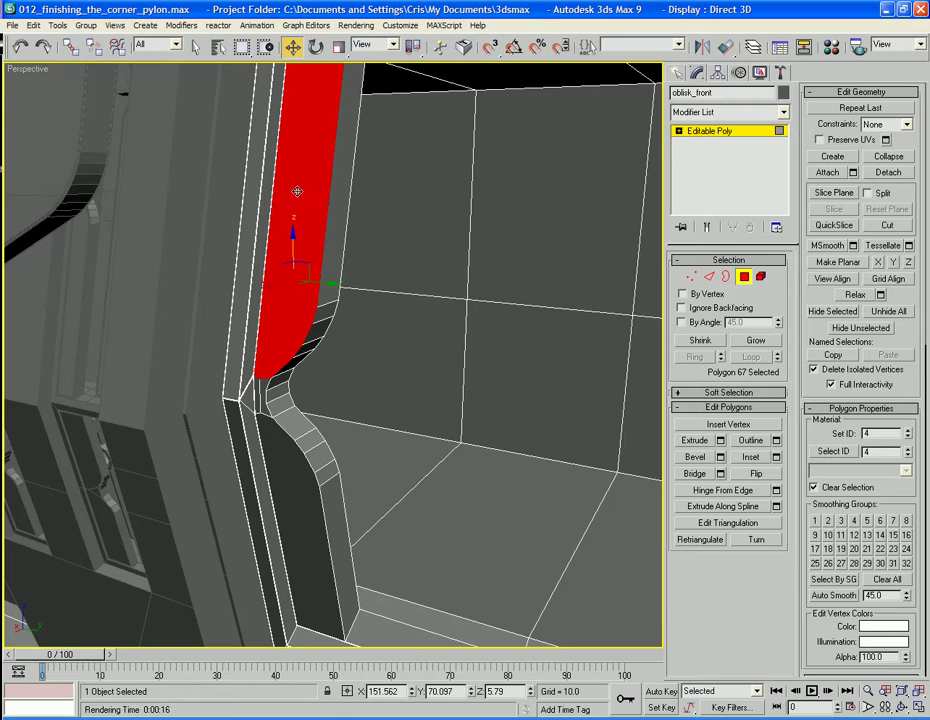
pyautogui.keyDown('ctrl'); pyautogui.click(263, 401); pyautogui.keyUp('ctrl')
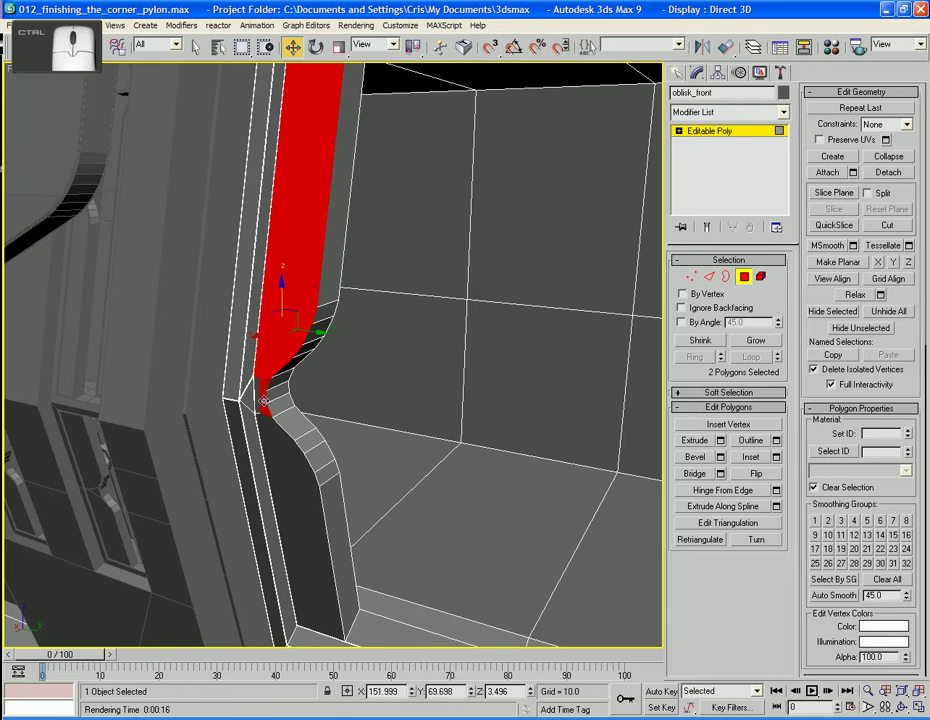
pyautogui.keyDown('ctrl'); pyautogui.click(265, 425); pyautogui.keyUp('ctrl')
pyautogui.keyDown('ctrl'); pyautogui.click(270, 452); pyautogui.keyUp('ctrl')
pyautogui.scroll(-2, 388, 552)
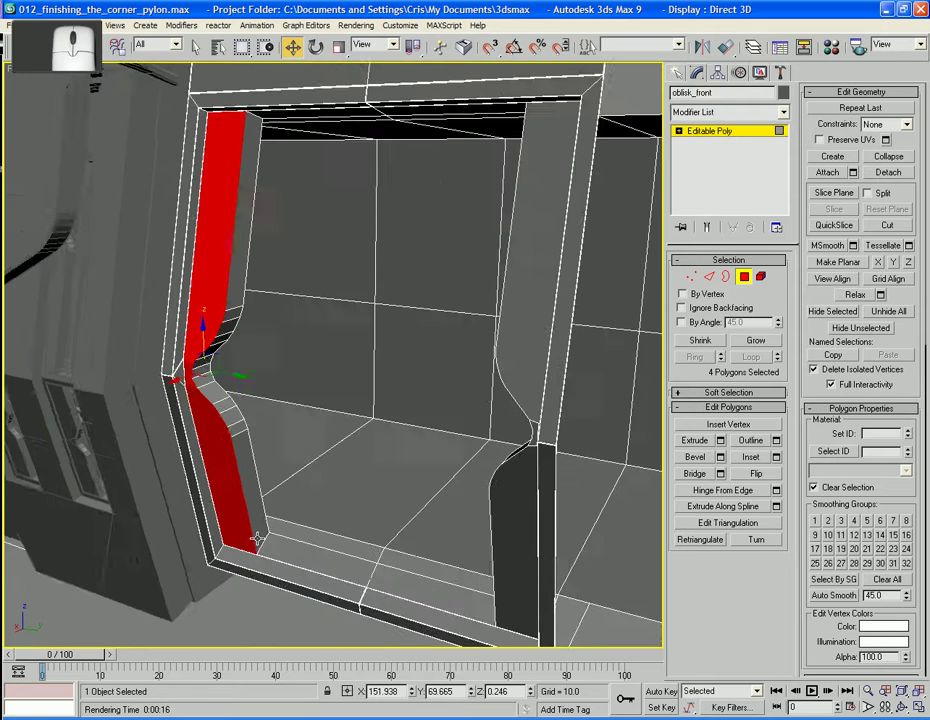
# Add the lower, notch and upper polygons of the opposite notched side strip to the selection
pyautogui.moveTo(384, 560); pyautogui.dragTo(339, 540, button='middle')
pyautogui.keyDown('ctrl'); pyautogui.click(461, 484); pyautogui.keyUp('ctrl')
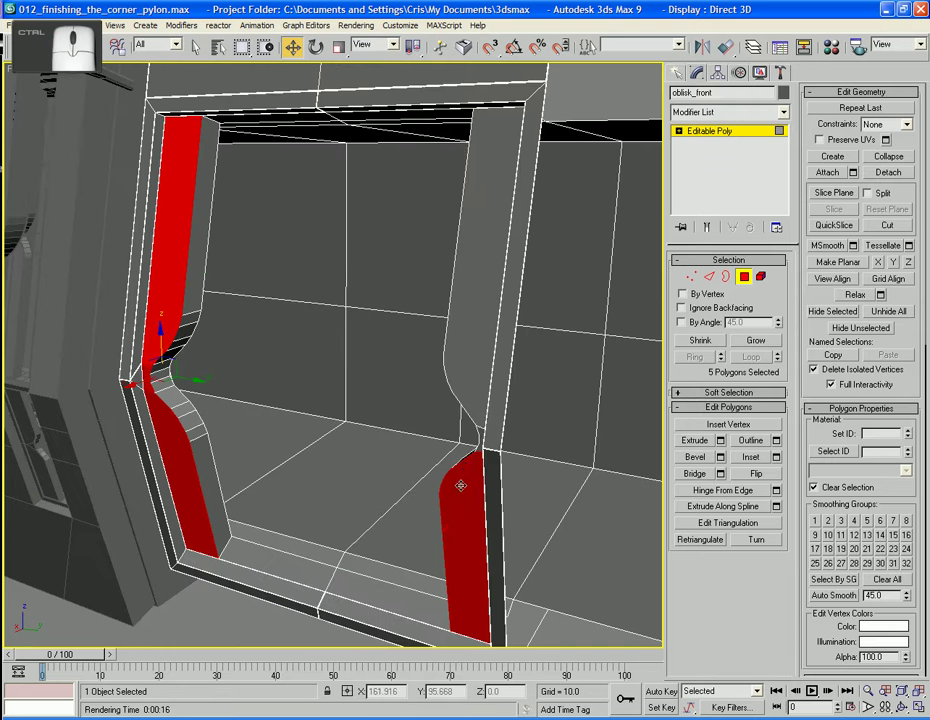
pyautogui.keyDown('ctrl'); pyautogui.click(477, 437); pyautogui.keyUp('ctrl')
pyautogui.keyDown('ctrl'); pyautogui.click(477, 433); pyautogui.keyUp('ctrl')
pyautogui.keyDown('ctrl'); pyautogui.click(478, 415); pyautogui.keyUp('ctrl')
pyautogui.keyDown('alt'); pyautogui.moveTo(474, 436); pyautogui.dragTo(538, 406, button='middle'); pyautogui.keyUp('alt')
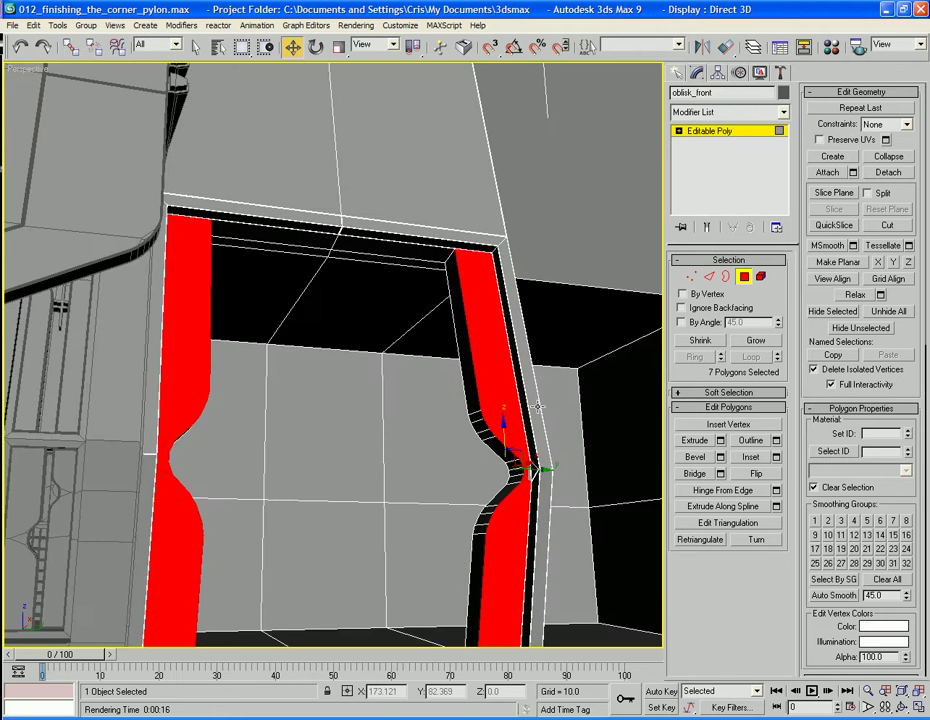
# Inset the seven selected side-strip polygons as a group by 0.15
pyautogui.click(776, 457)
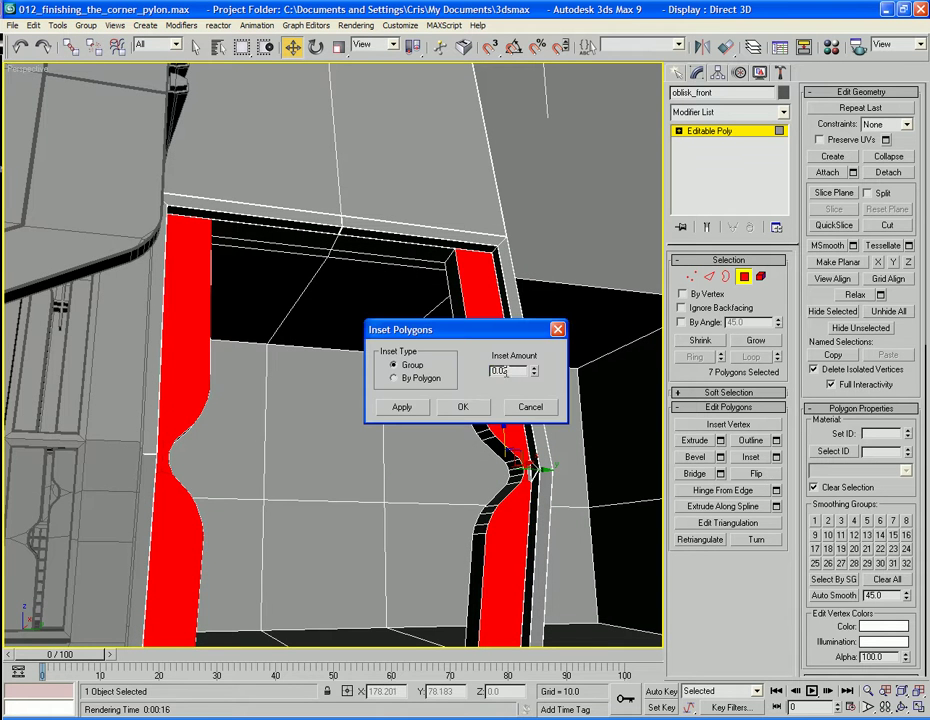
pyautogui.write('0.1')
pyautogui.press('Tab')
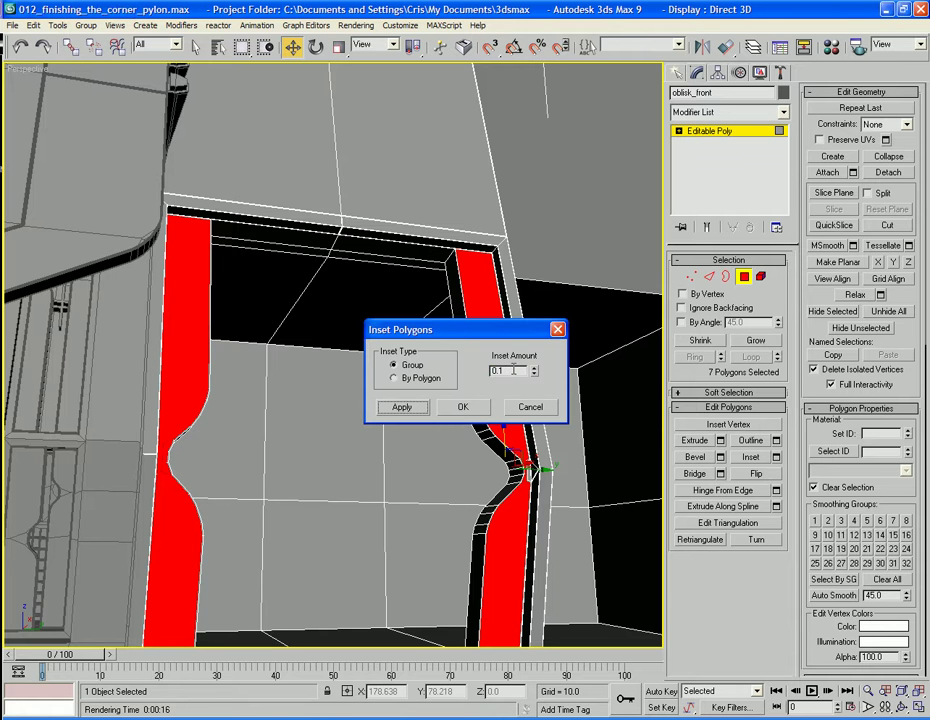
pyautogui.press('KP_5')
pyautogui.write('5')
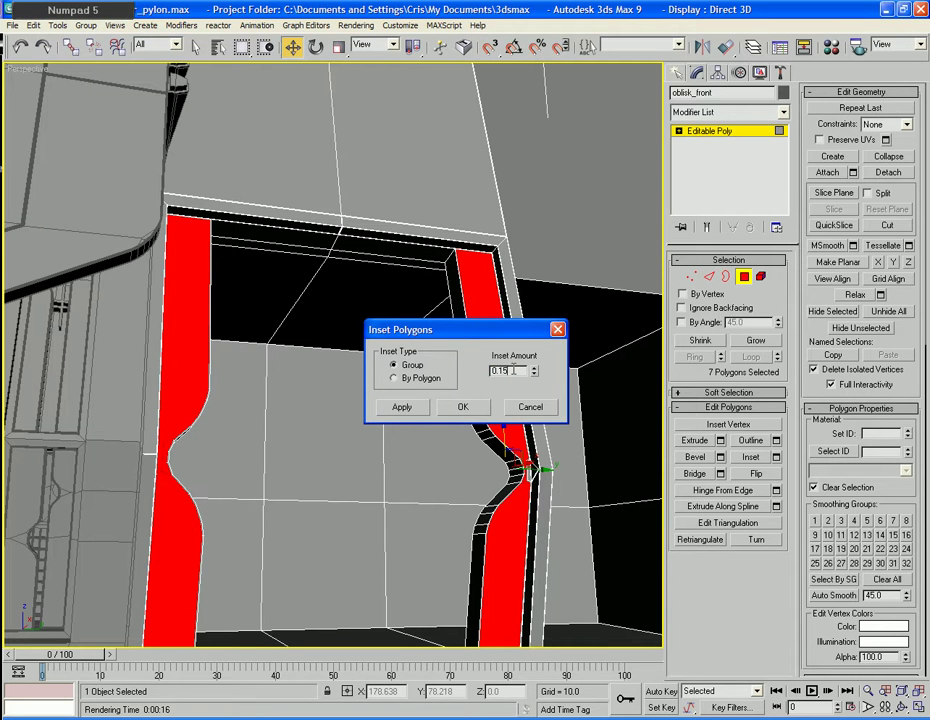
pyautogui.click(462, 406)
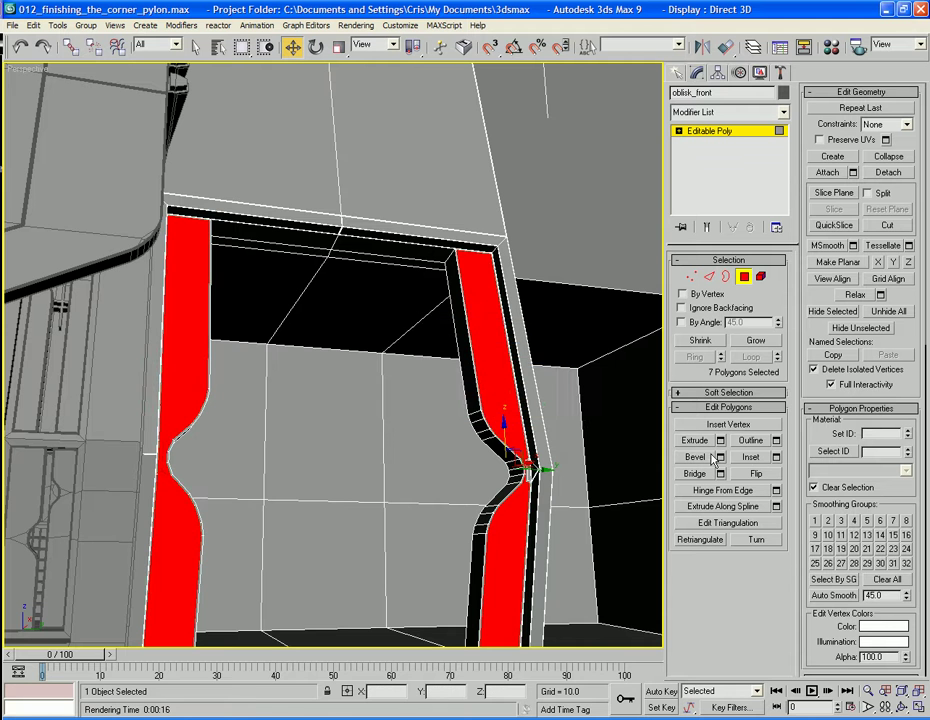
# Try to bevel the selected side strips of the opening as a group with height -0.02 and outline amount 0.02
pyautogui.click(721, 457)
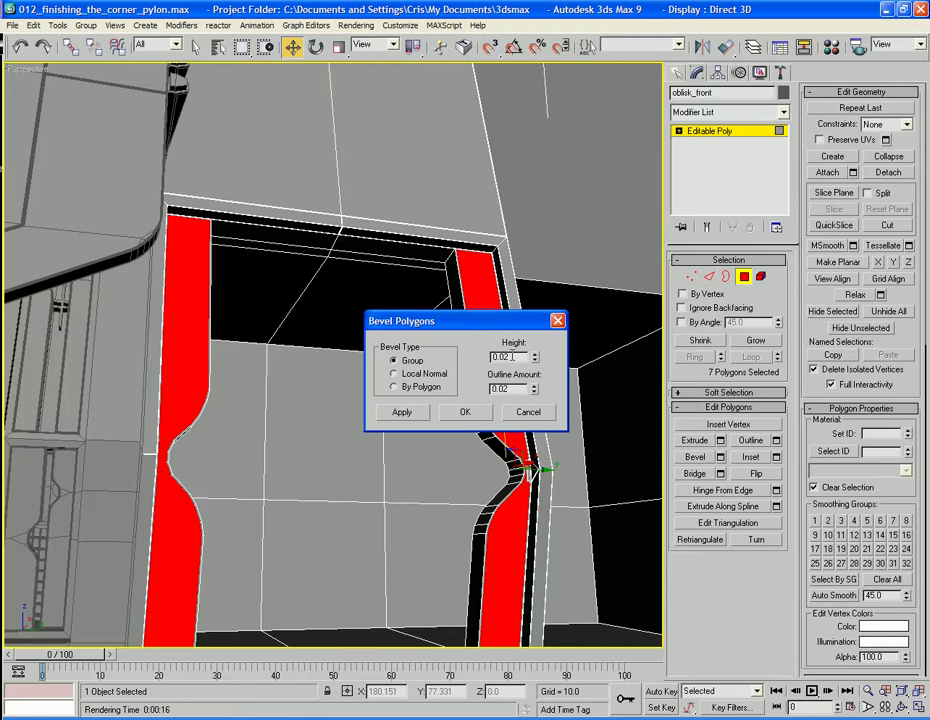
pyautogui.write('-0.02')
pyautogui.press('Tab')
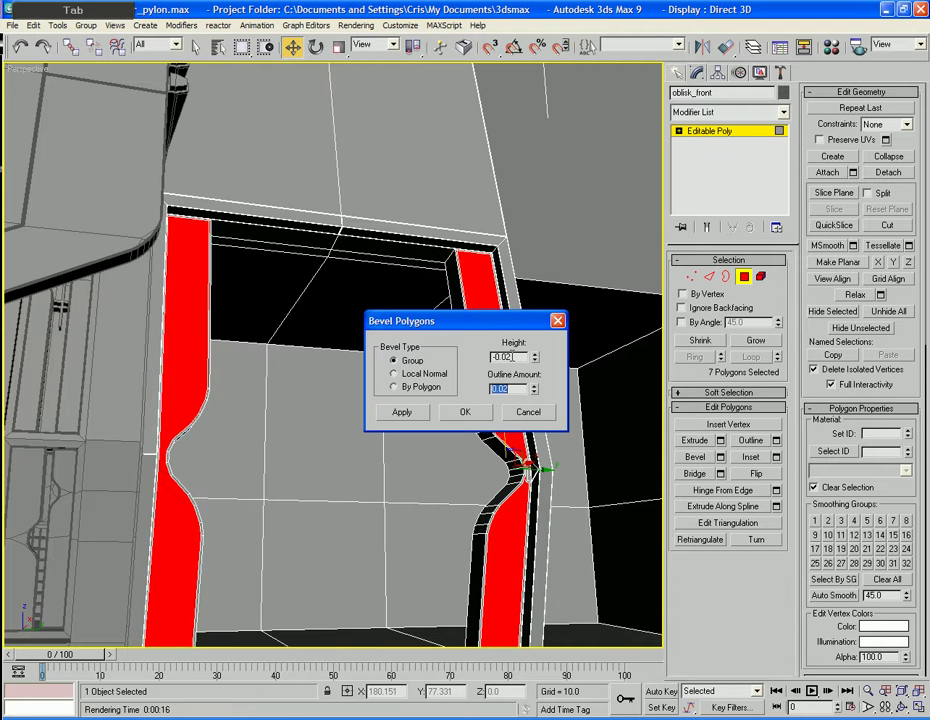
pyautogui.click(470, 413)
# Try to inset the bevelled side strips as a group by 0.05
pyautogui.click(777, 457)
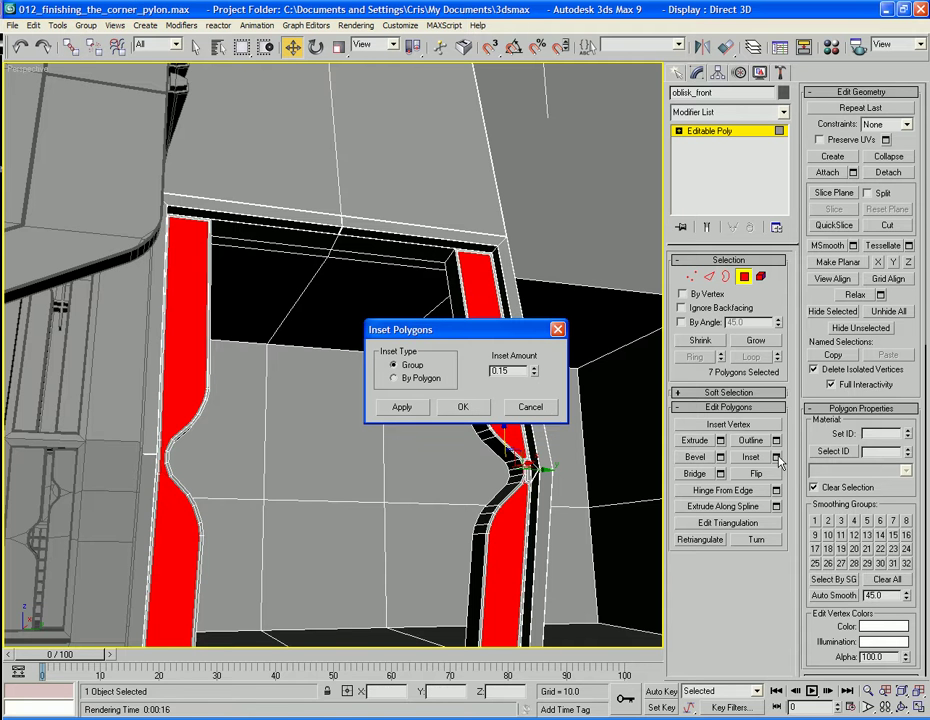
pyautogui.write('0')
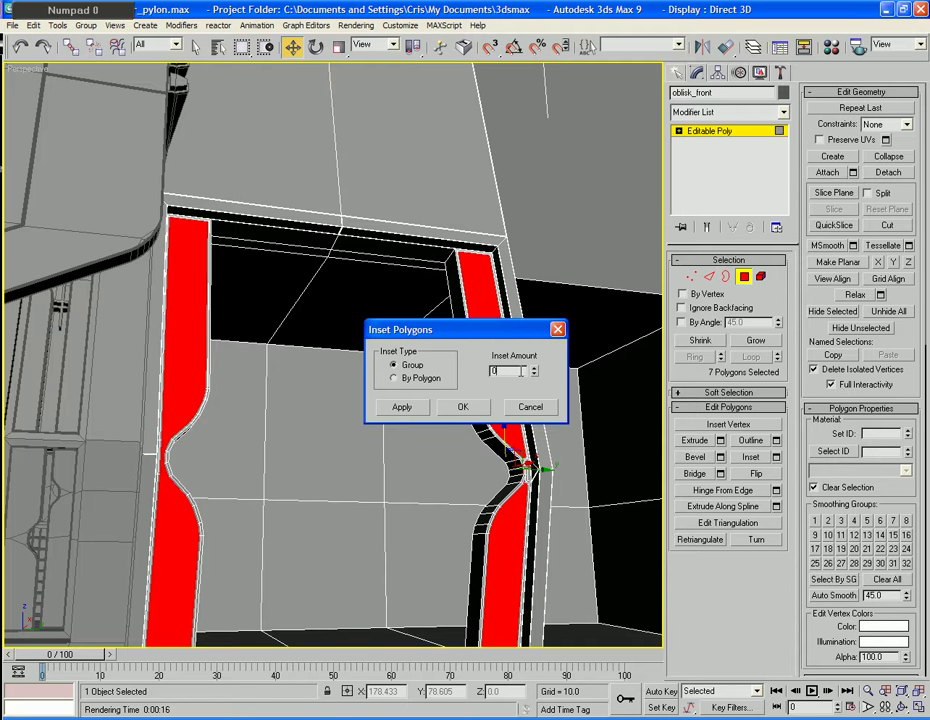
pyautogui.write('.05')
pyautogui.press('Tab')
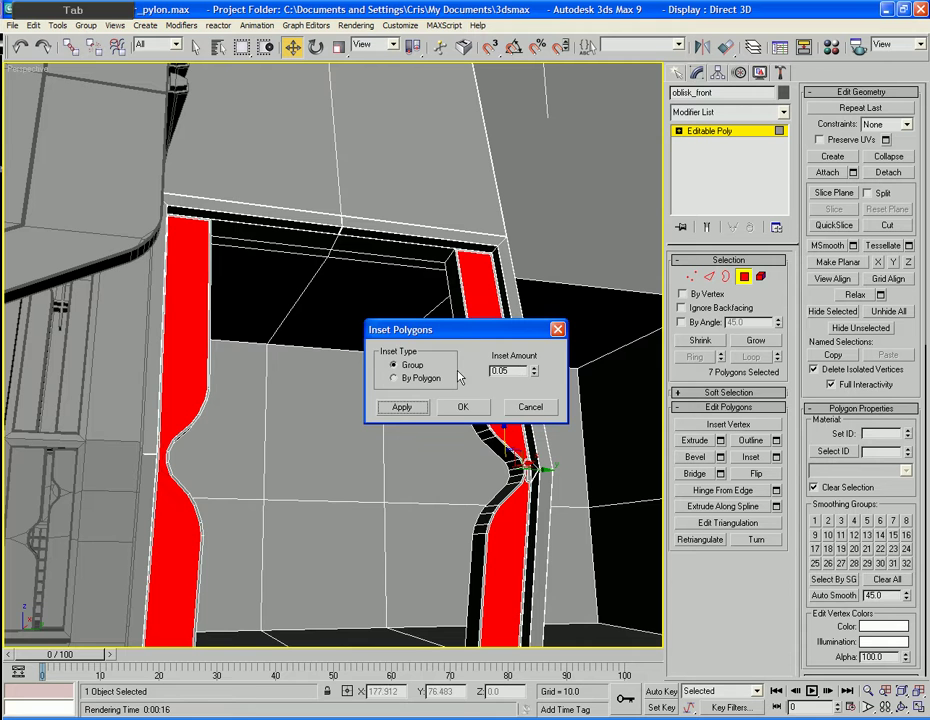
pyautogui.click(460, 408)
# Undo the last inset and bevel on the side strips
pyautogui.click(720, 457)
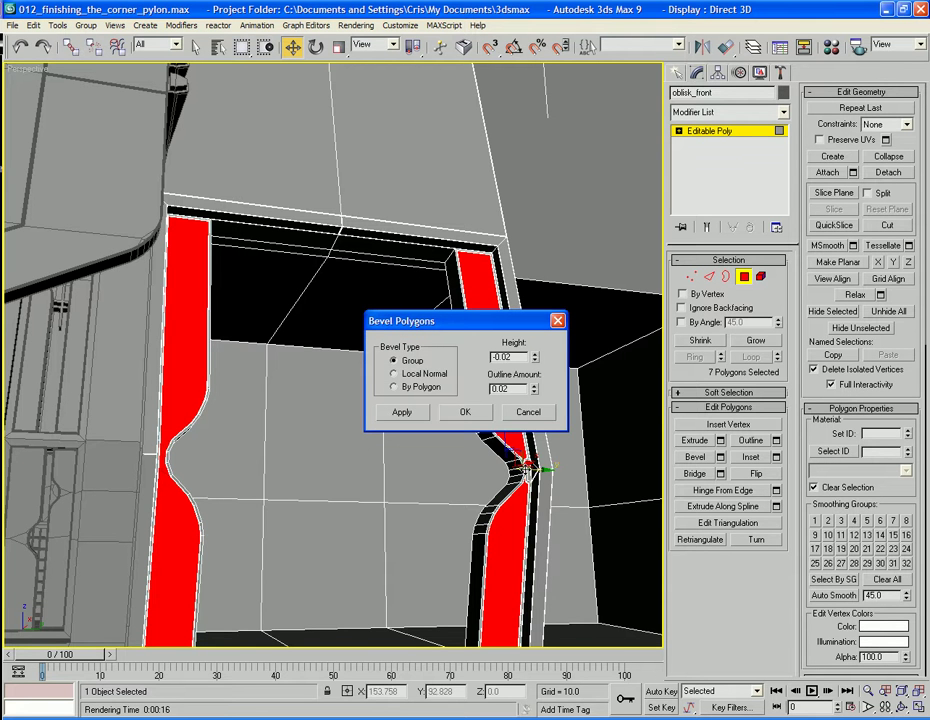
pyautogui.click(527, 412)
pyautogui.hotkey('ctrl', 'z')
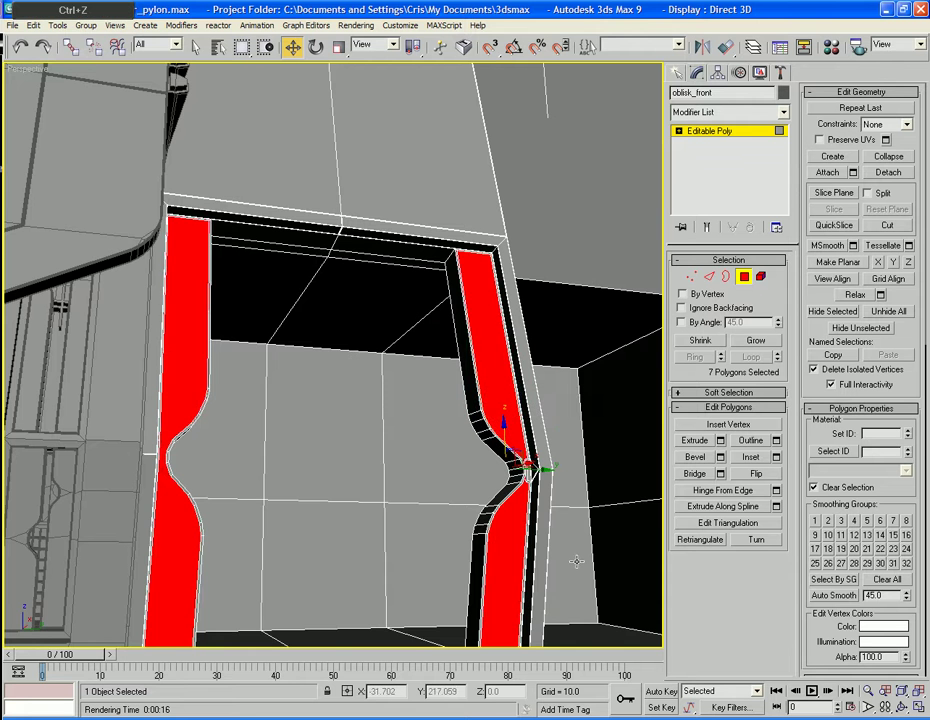
# Add the missing small polygon beside the strip's notch to the selection and inset the strips as a group by 0.15
pyautogui.moveTo(560, 544); pyautogui.dragTo(520, 459, button='middle')
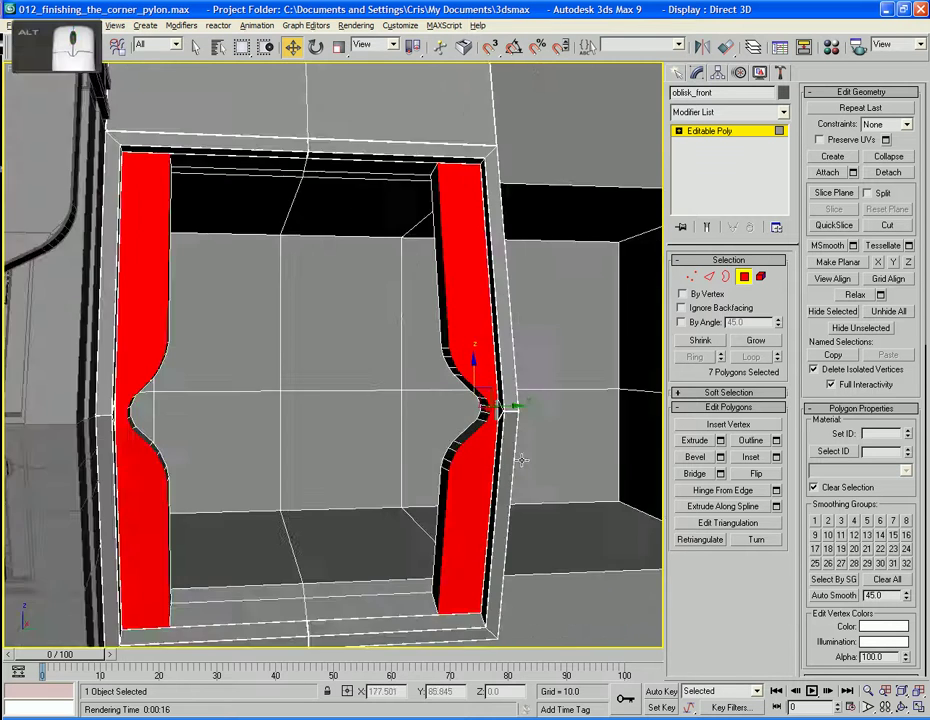
pyautogui.scroll(3, 520, 459)
pyautogui.moveTo(579, 504); pyautogui.dragTo(385, 485, button='middle')
pyautogui.keyDown('ctrl'); pyautogui.click(442, 473); pyautogui.keyUp('ctrl')
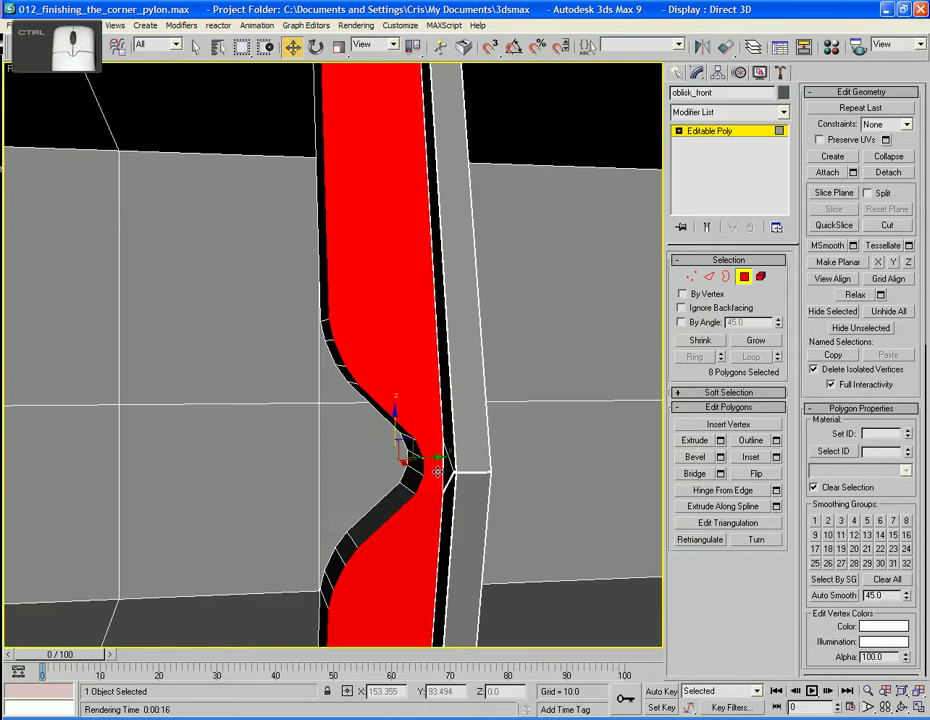
pyautogui.scroll(-4, 438, 471)
pyautogui.keyDown('alt'); pyautogui.moveTo(438, 471); pyautogui.dragTo(487, 518, button='middle'); pyautogui.keyUp('alt')
pyautogui.scroll(3, 487, 518)
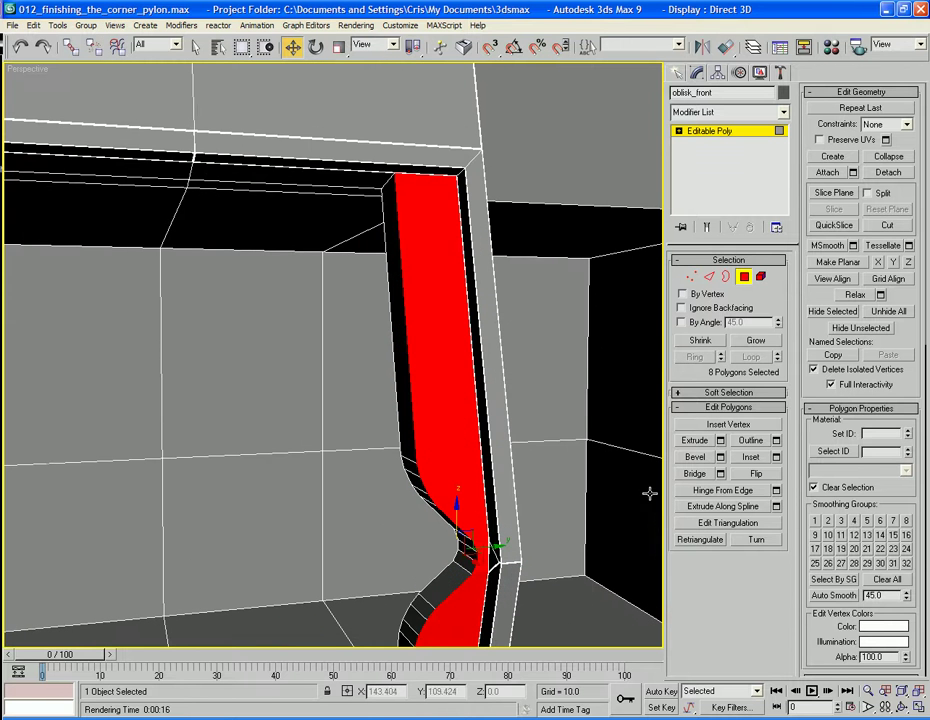
pyautogui.click(776, 457)
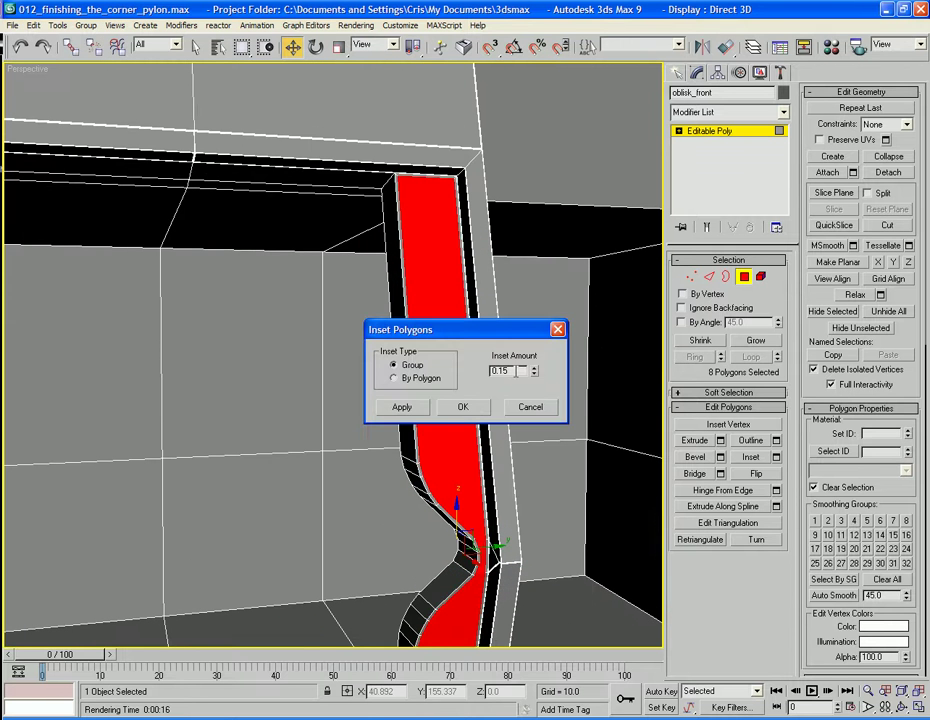
pyautogui.click(478, 408)
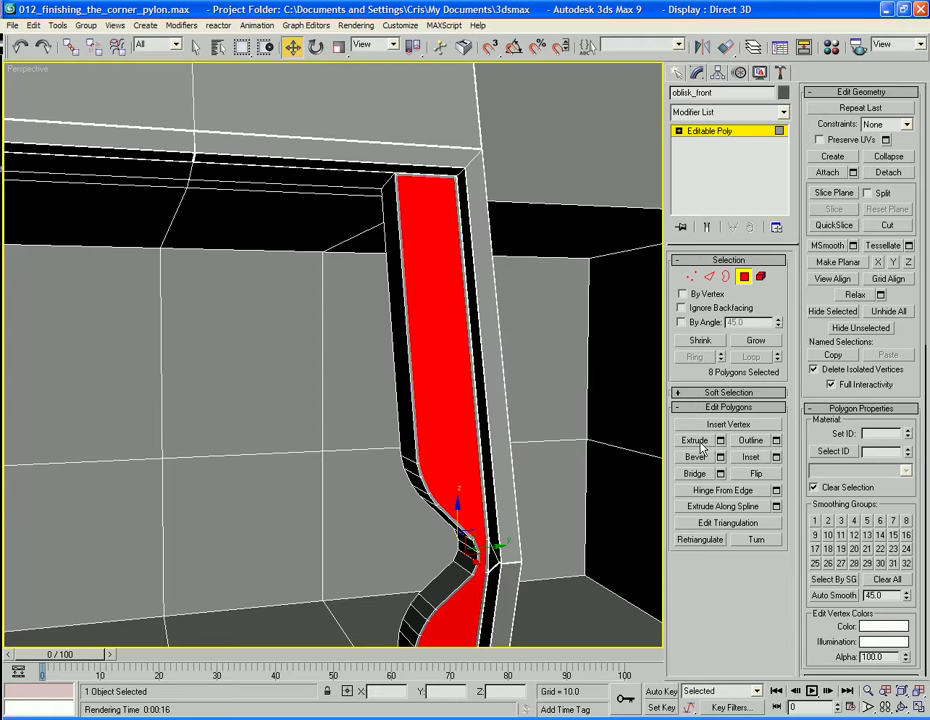
# Bevel the selected strips as a group with height -0.02 and outline amount 0.02
pyautogui.click(719, 457)
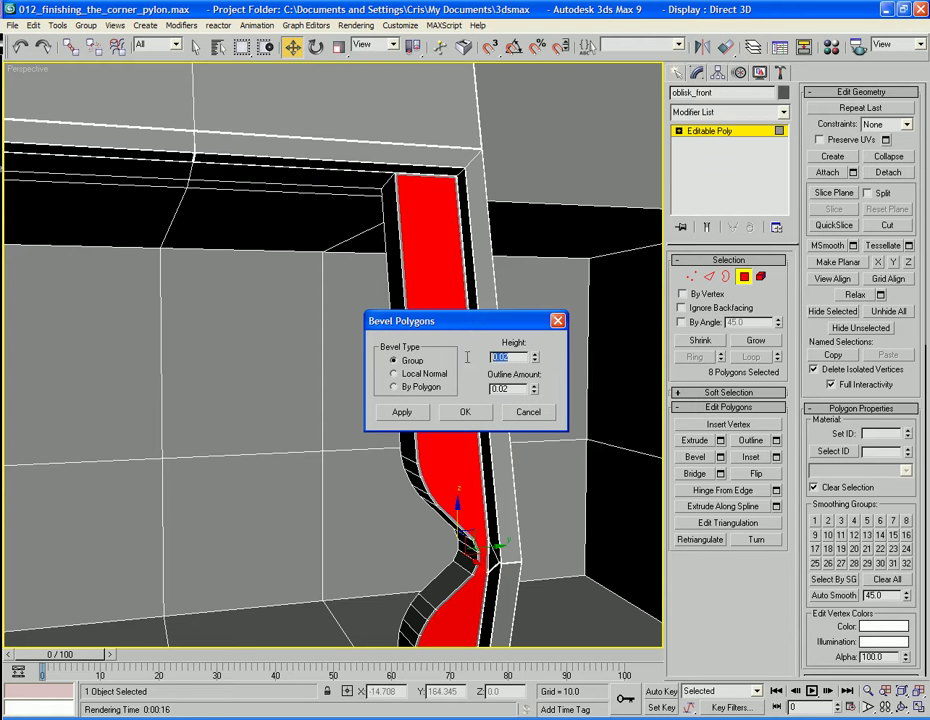
pyautogui.write('0')
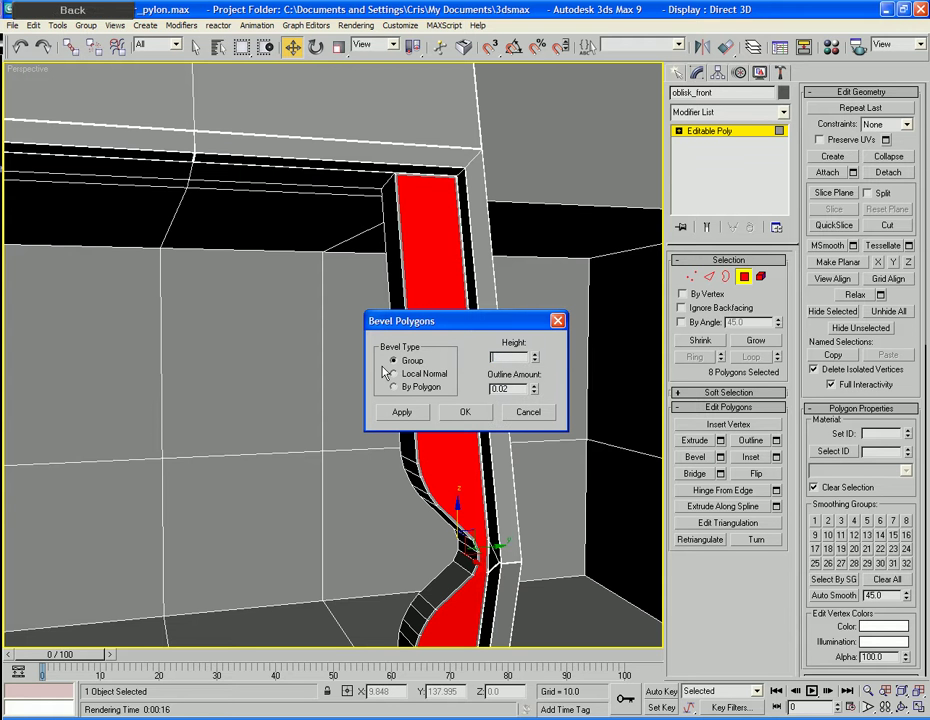
pyautogui.write('.02')
pyautogui.press('Tab')
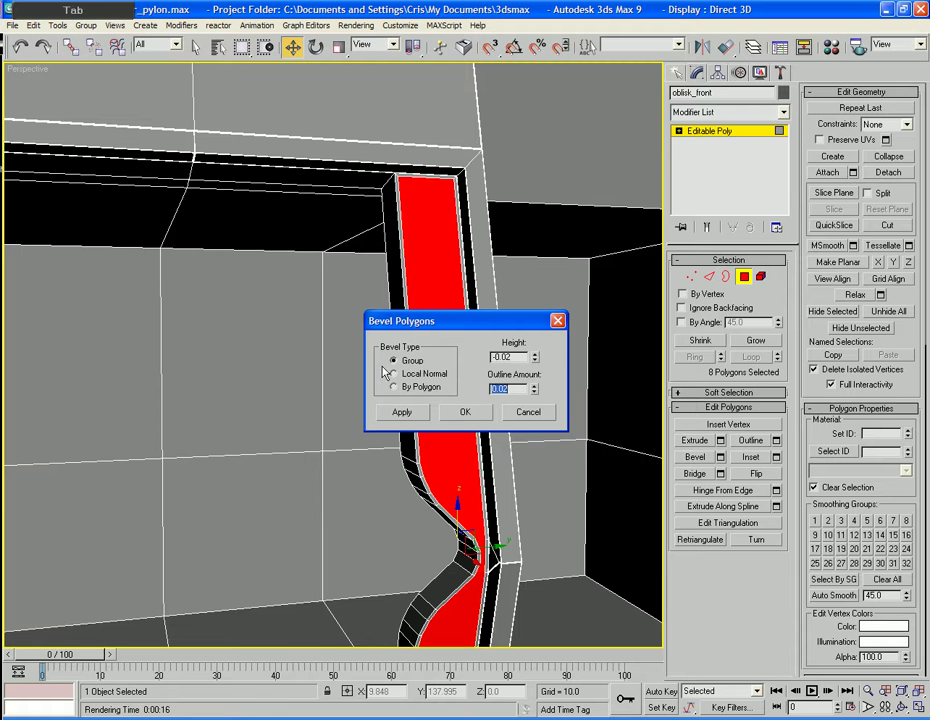
pyautogui.click(460, 413)
# Inset the sunken strip polygons as a group by 0.02
pyautogui.click(776, 459)
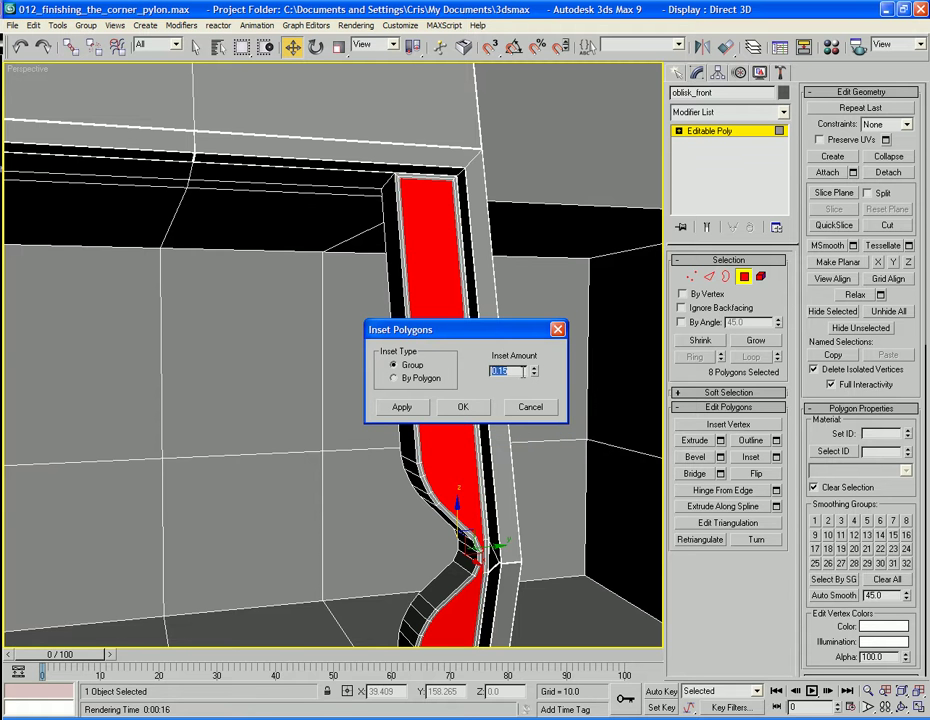
pyautogui.write('0.02')
pyautogui.press('Tab')
pyautogui.click(463, 407)
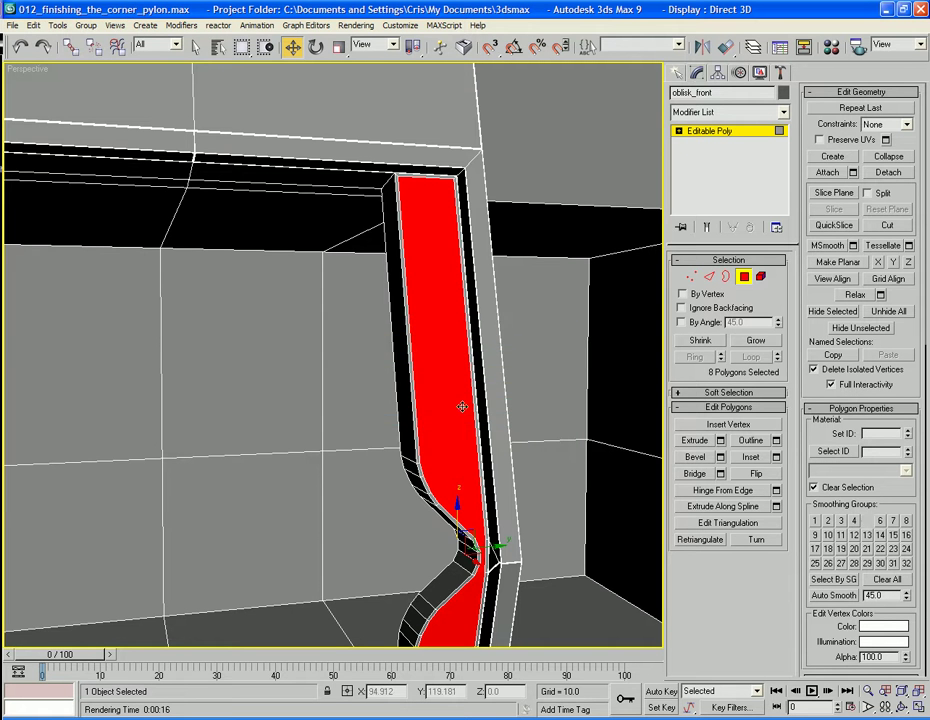
# Bevel the inset strips as a group with height 0.02 and outline amount 0.02, and leave polygon editing
pyautogui.click(720, 457)
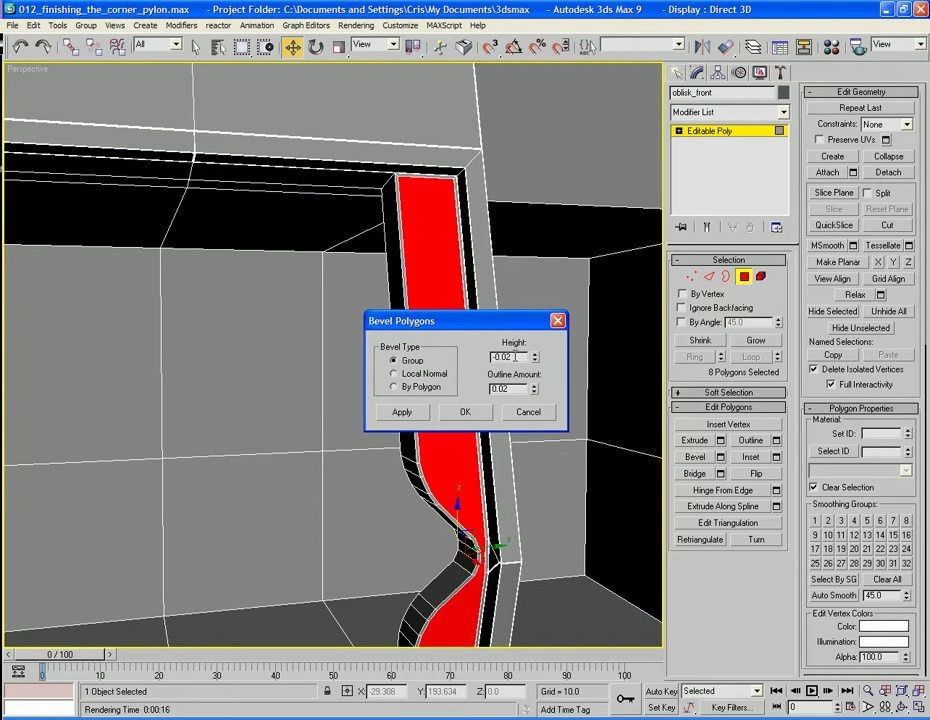
pyautogui.press('Tab')
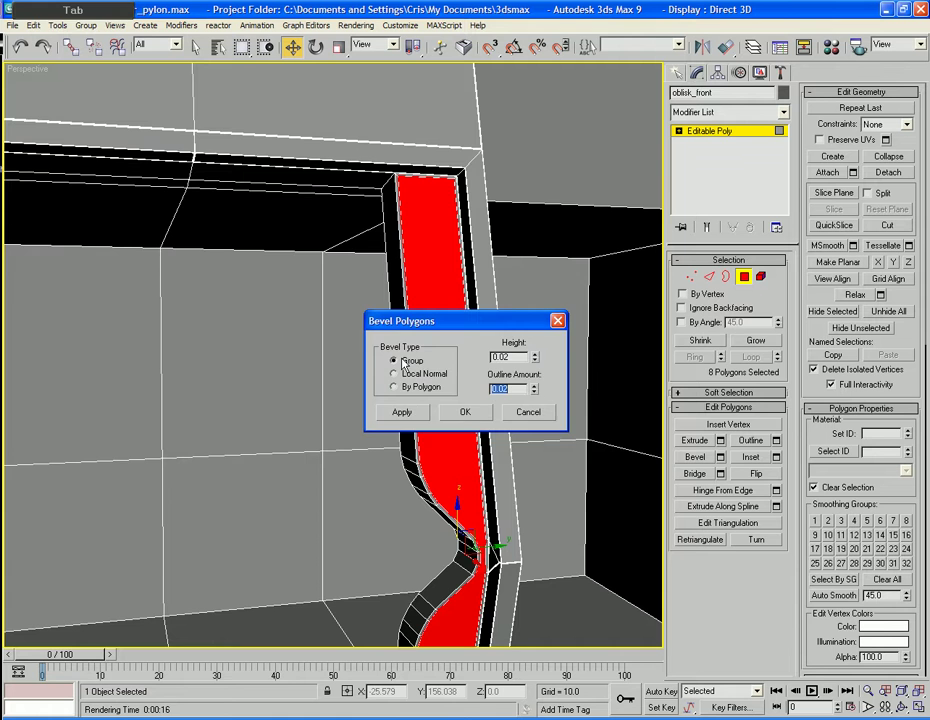
pyautogui.click(472, 413)
pyautogui.press('F4')
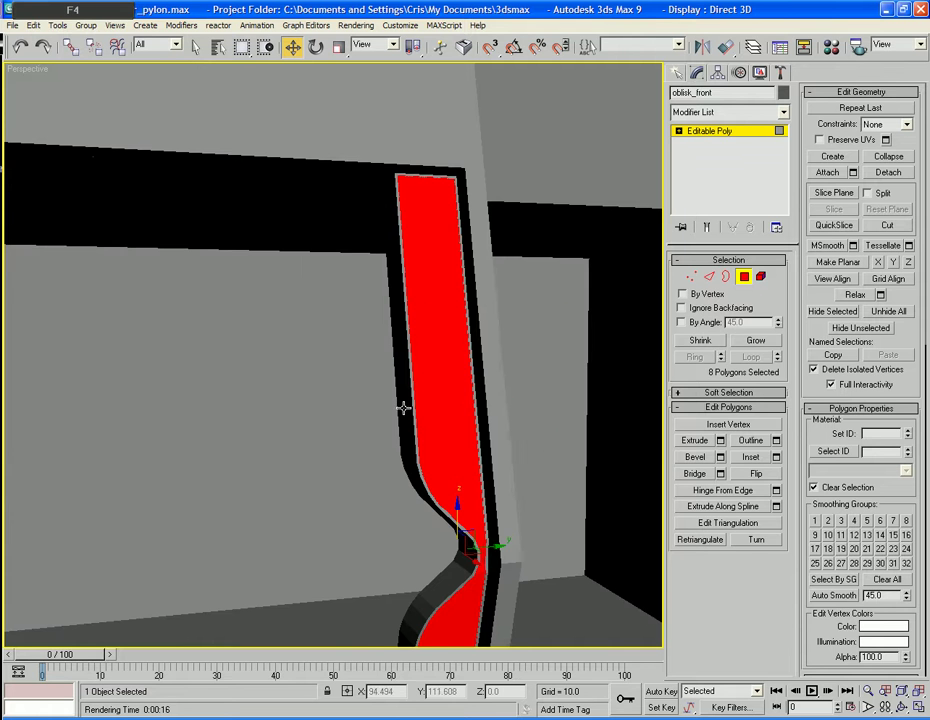
pyautogui.click(743, 276)
pyautogui.keyDown('alt'); pyautogui.moveTo(383, 314); pyautogui.dragTo(353, 358, button='middle'); pyautogui.keyUp('alt')
pyautogui.scroll(3, 298, 492)
pyautogui.press('F4')
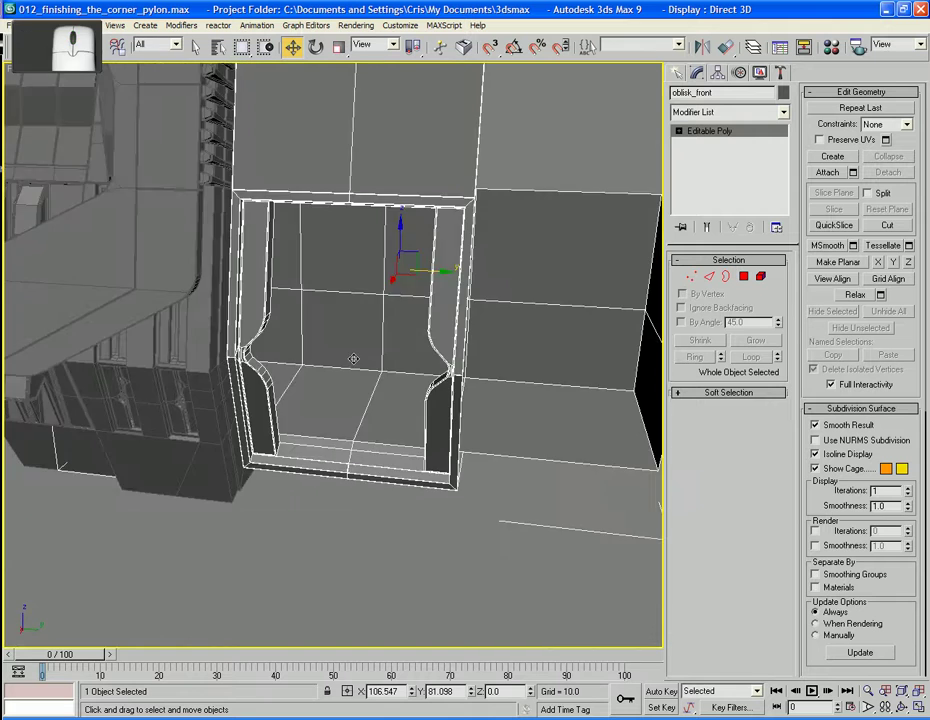
# Inset the two polygons of the obelisk's upper front panel together to leave a narrow border around them
pyautogui.moveTo(398, 219); pyautogui.dragTo(415, 600, button='middle')
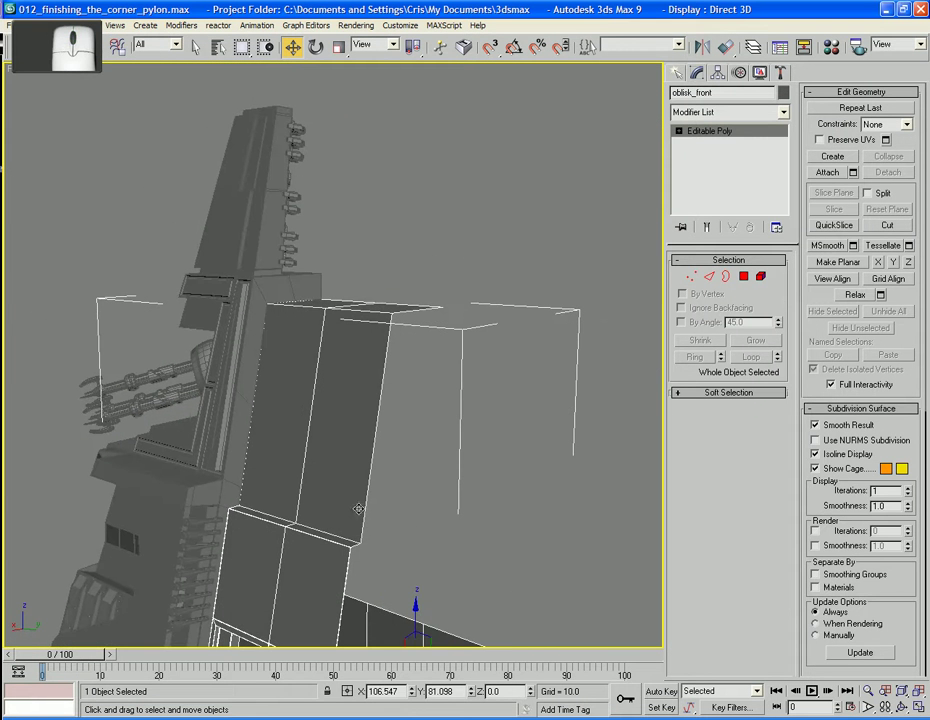
pyautogui.click(744, 277)
pyautogui.click(311, 390)
pyautogui.keyDown('ctrl'); pyautogui.click(323, 399); pyautogui.keyUp('ctrl')
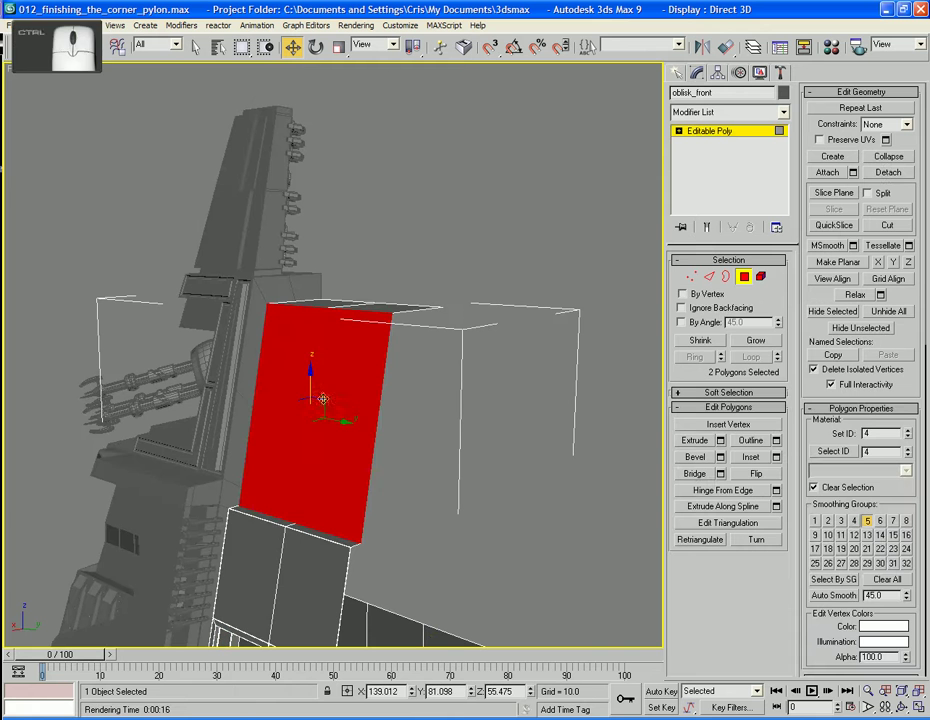
pyautogui.click(751, 457)
pyautogui.moveTo(349, 428); pyautogui.dragTo(349, 410)
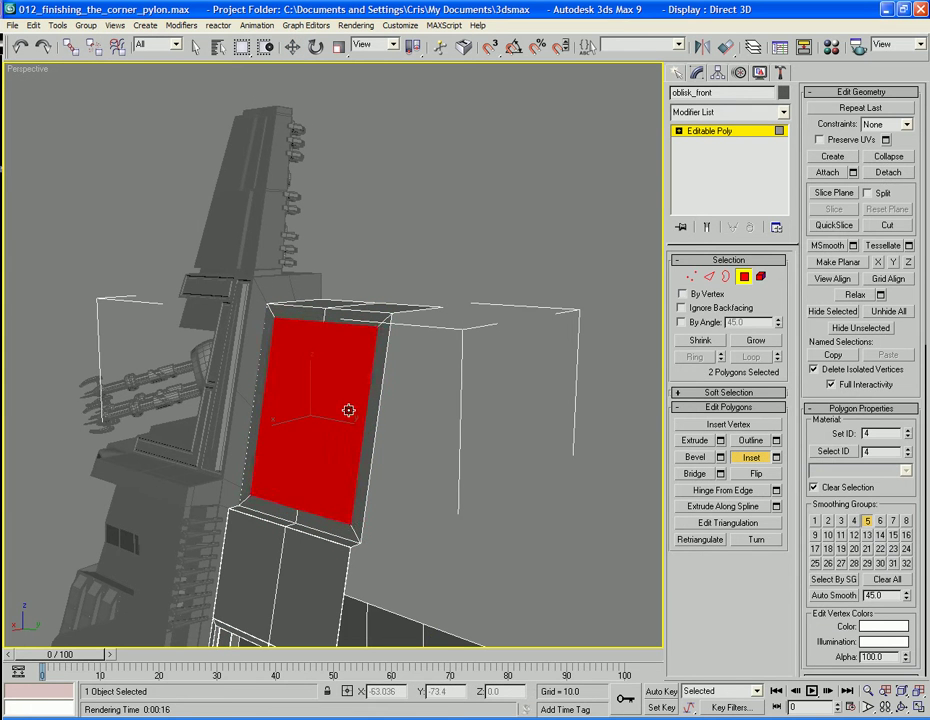
# Extrude the inset panel with a height of 0.0 and recess it about 2.6 units along X into the obelisk
pyautogui.click(720, 440)
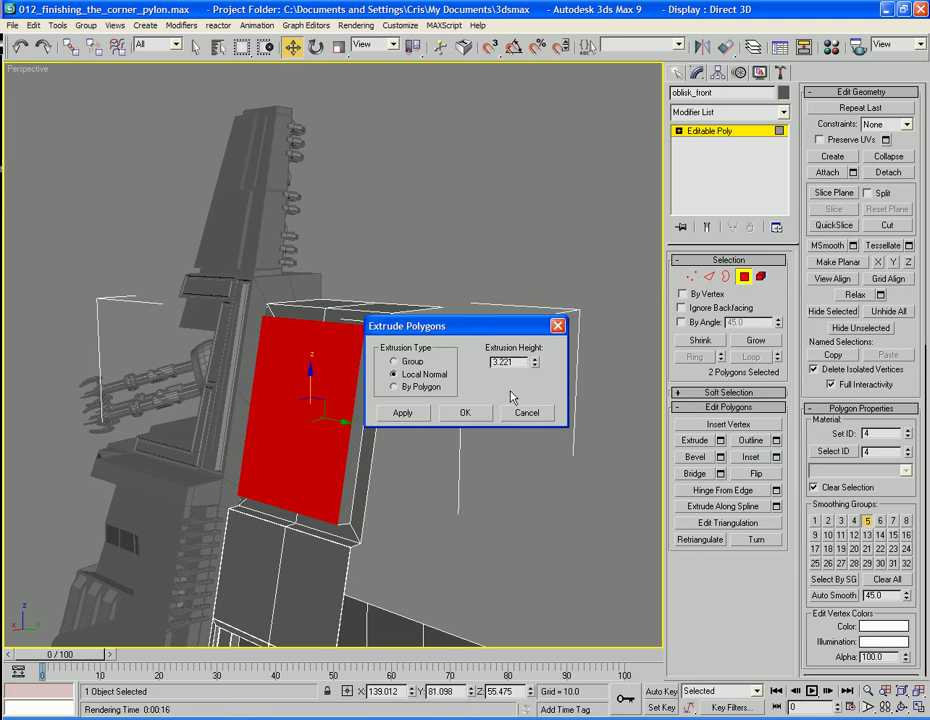
pyautogui.write('0.01')
pyautogui.press('Tab')
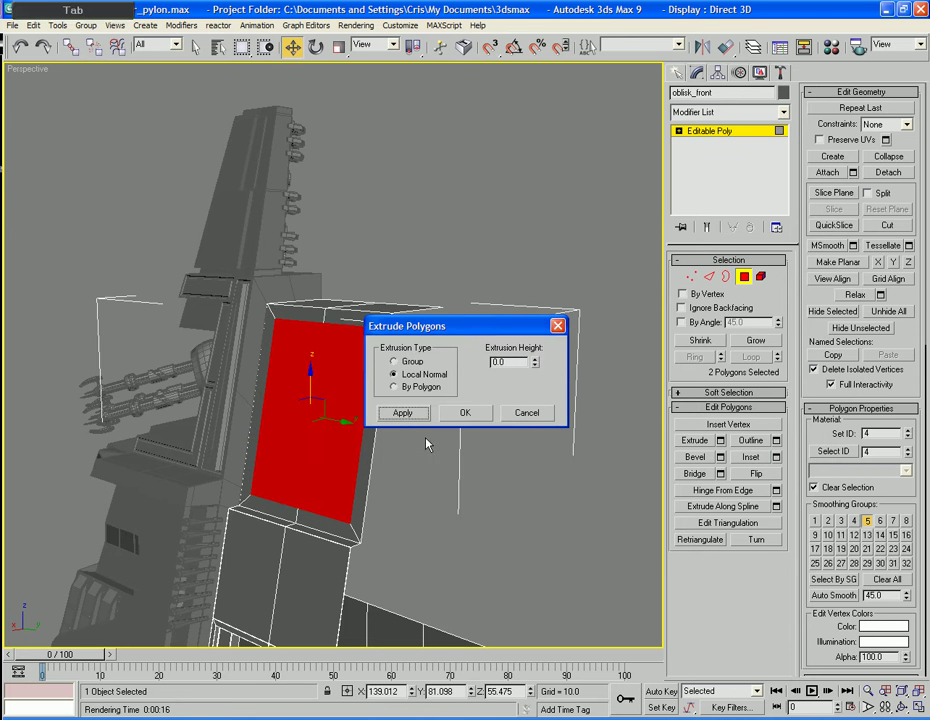
pyautogui.click(465, 412)
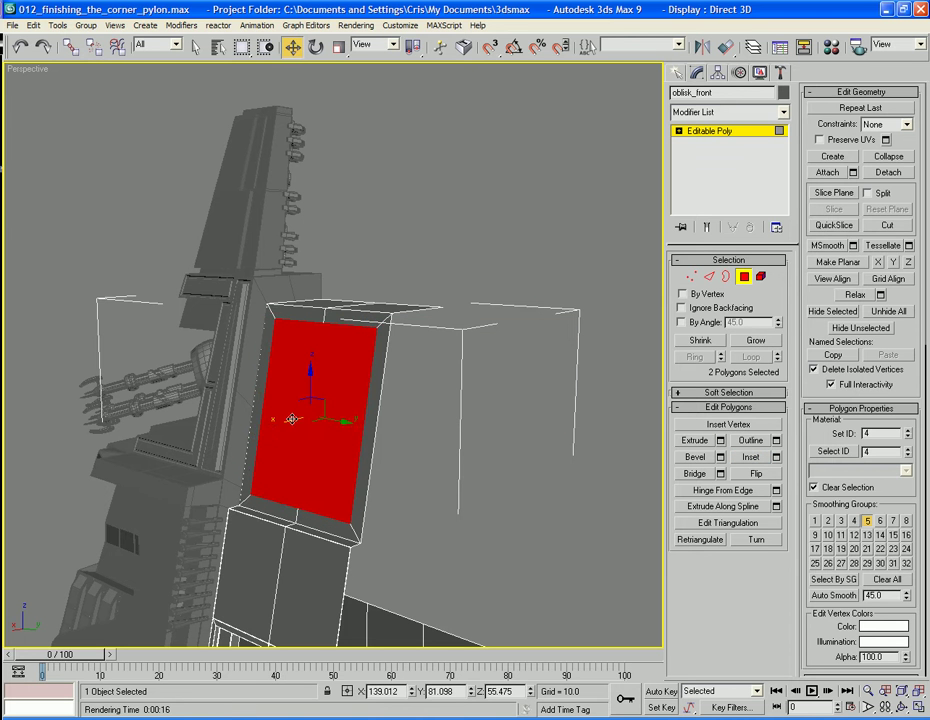
pyautogui.moveTo(278, 423); pyautogui.dragTo(426, 379)
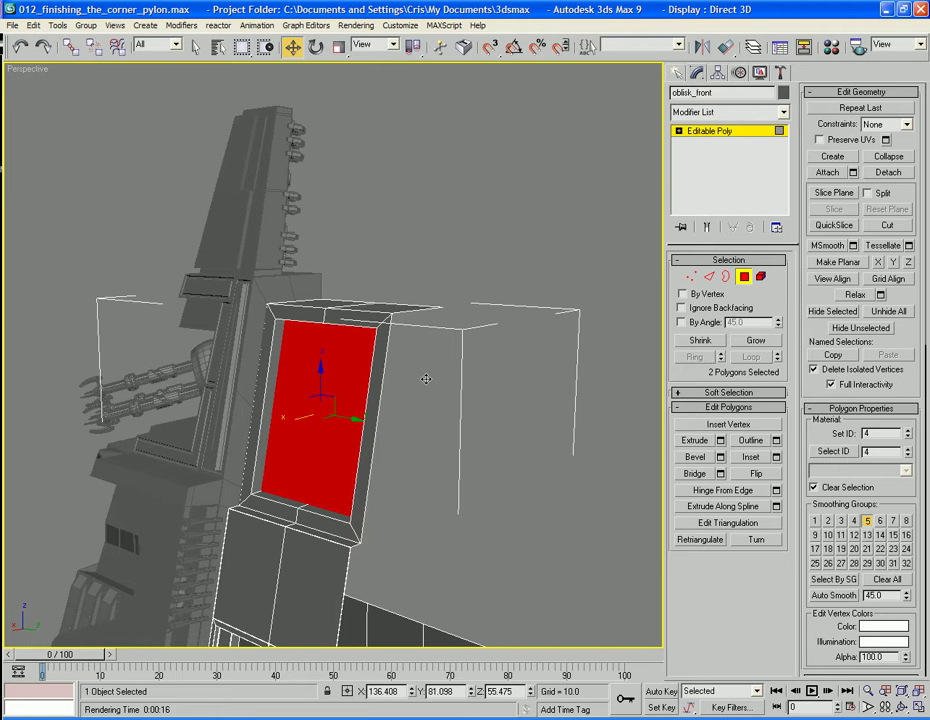
pyautogui.press('4')
pyautogui.click(509, 224)
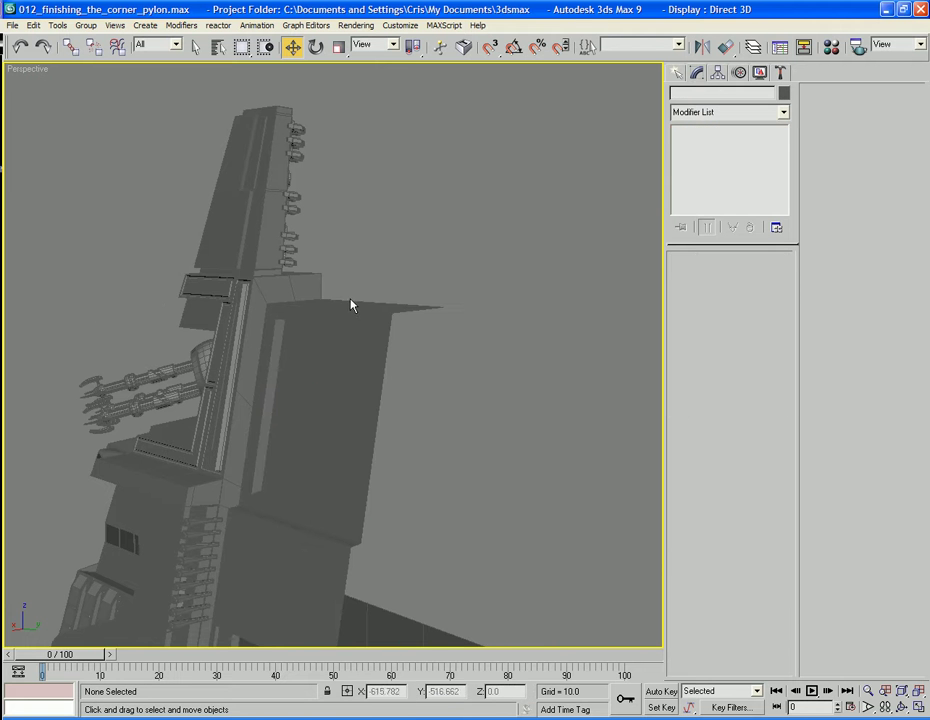
# Create an upright AutoGrid box about 16.1 long, 2.3 wide and 3.1 high on the obelisk's front face above the lower opening
pyautogui.keyDown('alt'); pyautogui.moveTo(353, 303); pyautogui.dragTo(407, 250, button='middle'); pyautogui.keyUp('alt')
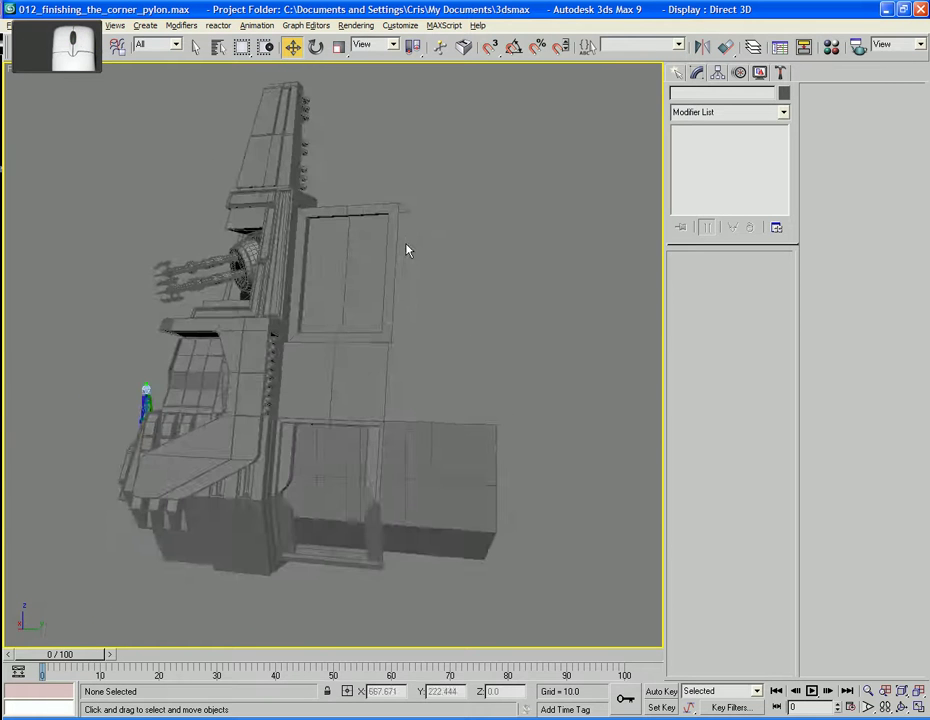
pyautogui.scroll(10, 407, 250)
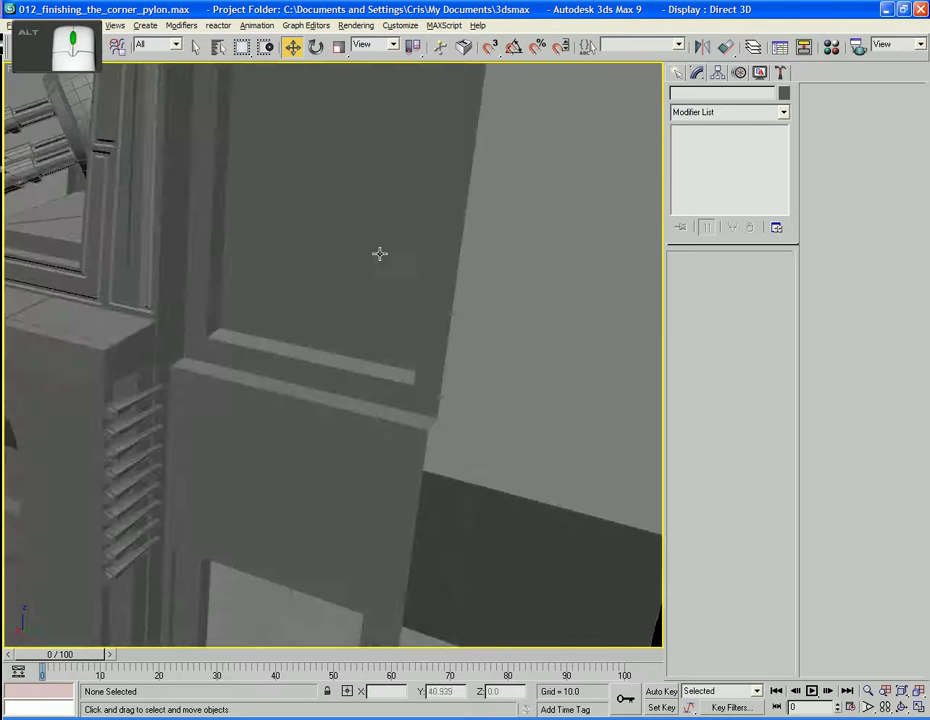
pyautogui.keyDown('alt'); pyautogui.moveTo(380, 309); pyautogui.dragTo(392, 388, button='middle'); pyautogui.keyUp('alt')
pyautogui.click(392, 368)
pyautogui.scroll(4, 382, 360)
pyautogui.click(681, 74)
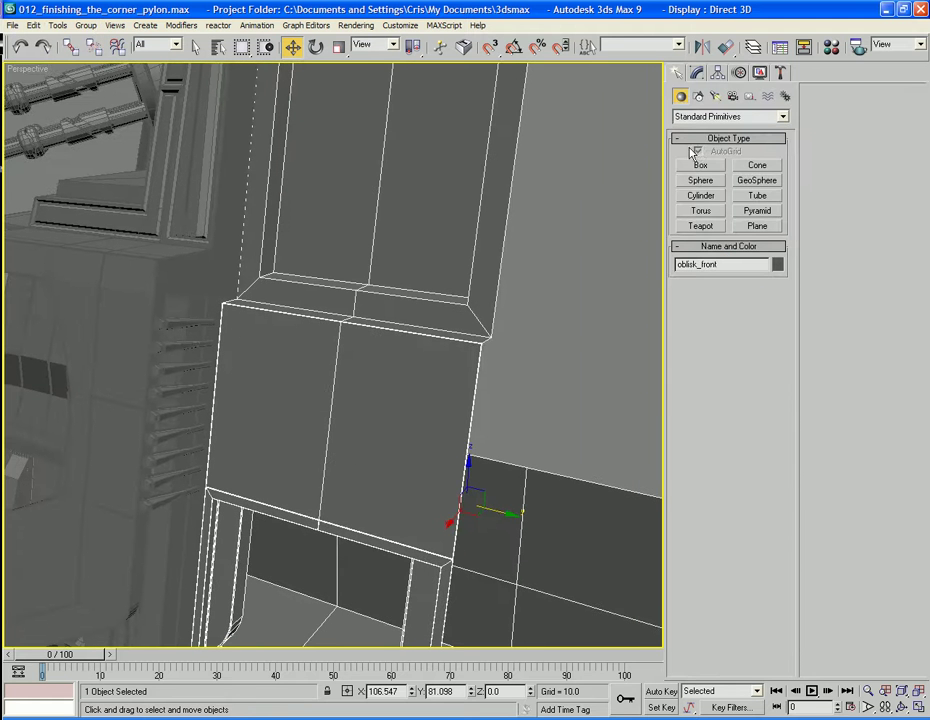
pyautogui.click(700, 165)
pyautogui.moveTo(457, 367); pyautogui.dragTo(412, 535)
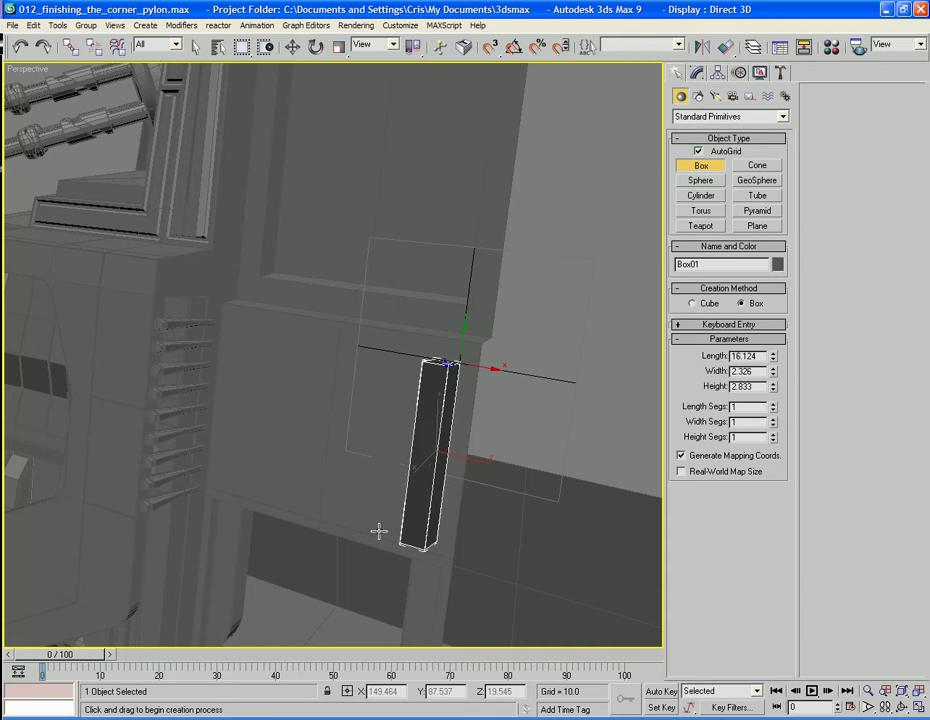
pyautogui.click(380, 529)
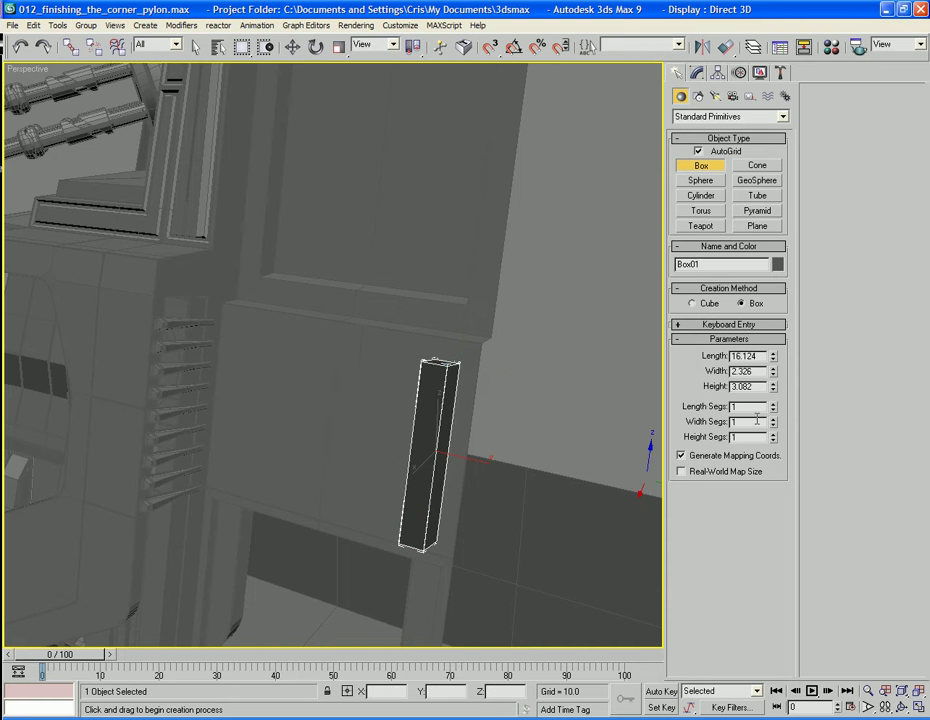
# Divide the box's length into three segments and convert it to an Editable Poly
pyautogui.press('w')
pyautogui.rightClick(428, 460)
pyautogui.moveTo(470, 581)
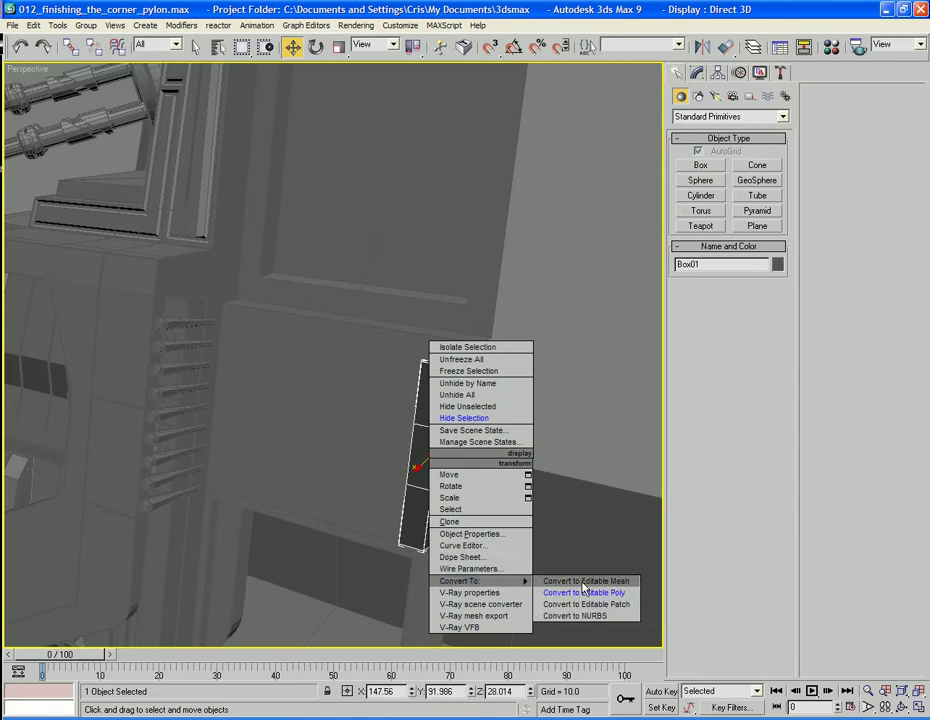
pyautogui.click(572, 593)
# Move the box's bottom front edge inward about 1.8 along X and up about 0.9, and raise the front edge above it slightly
pyautogui.keyDown('alt'); pyautogui.moveTo(585, 590); pyautogui.dragTo(399, 532, button='middle'); pyautogui.keyUp('alt')
pyautogui.scroll(5, 386, 400)
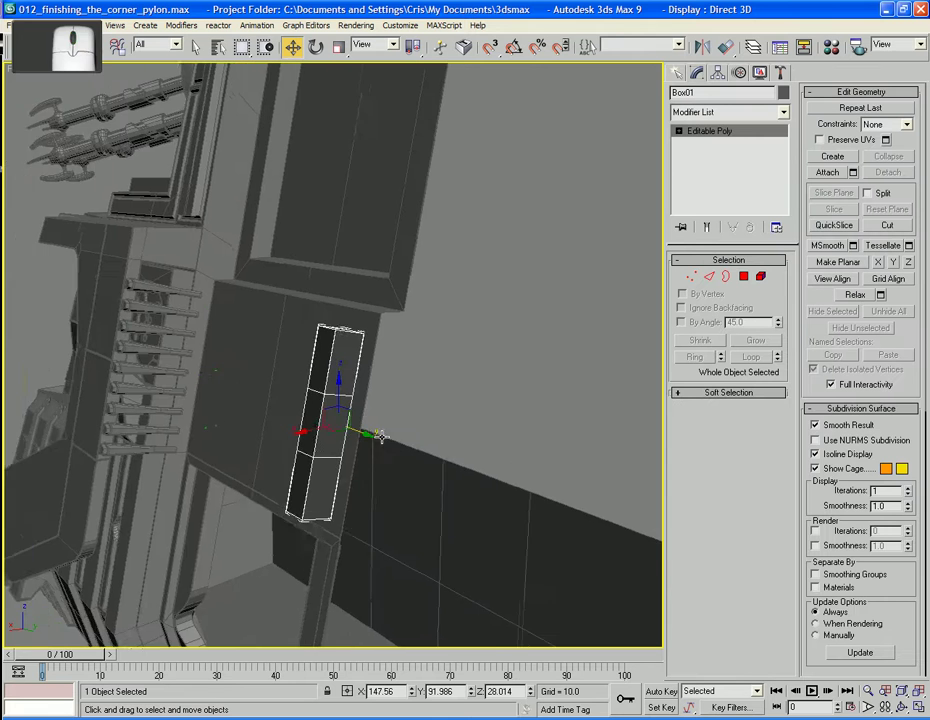
pyautogui.click(708, 276)
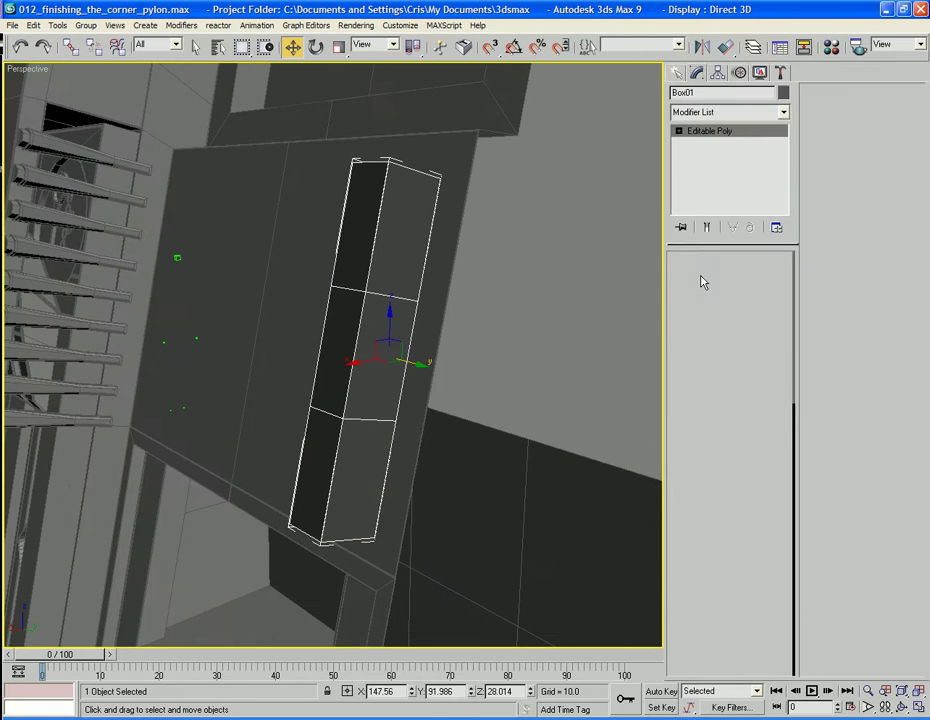
pyautogui.click(307, 531)
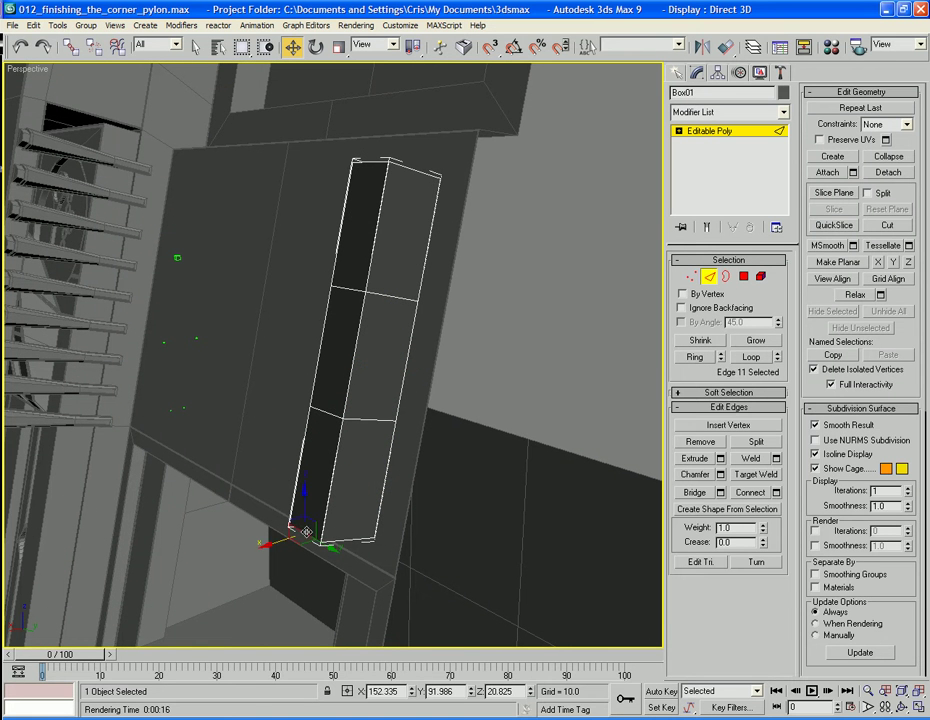
pyautogui.moveTo(291, 525); pyautogui.dragTo(328, 492)
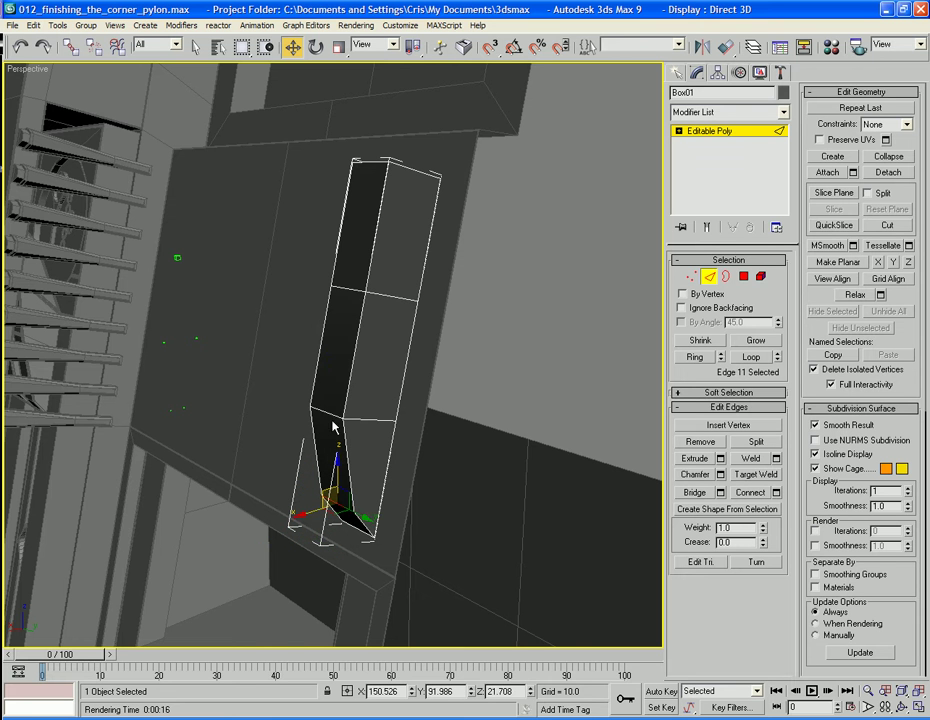
pyautogui.click(331, 413)
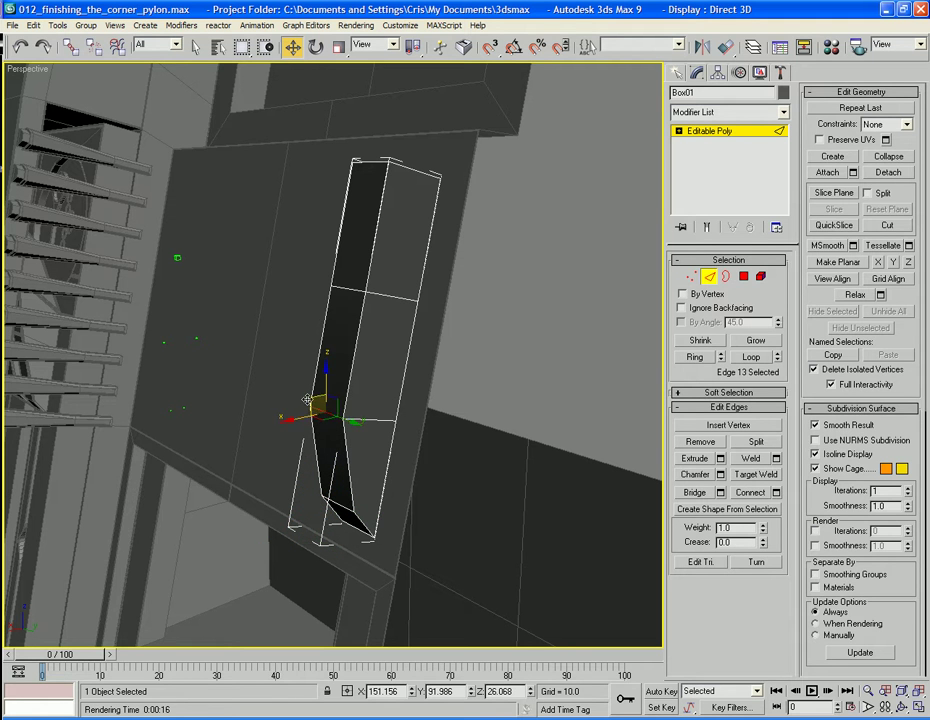
pyautogui.moveTo(307, 399); pyautogui.dragTo(317, 374)
# Raise the box's upper horizontal front edge, and shift its top front edge inward about 1.2 along X and up about 0.8
pyautogui.click(341, 286)
pyautogui.moveTo(341, 286); pyautogui.dragTo(381, 126)
pyautogui.click(375, 162)
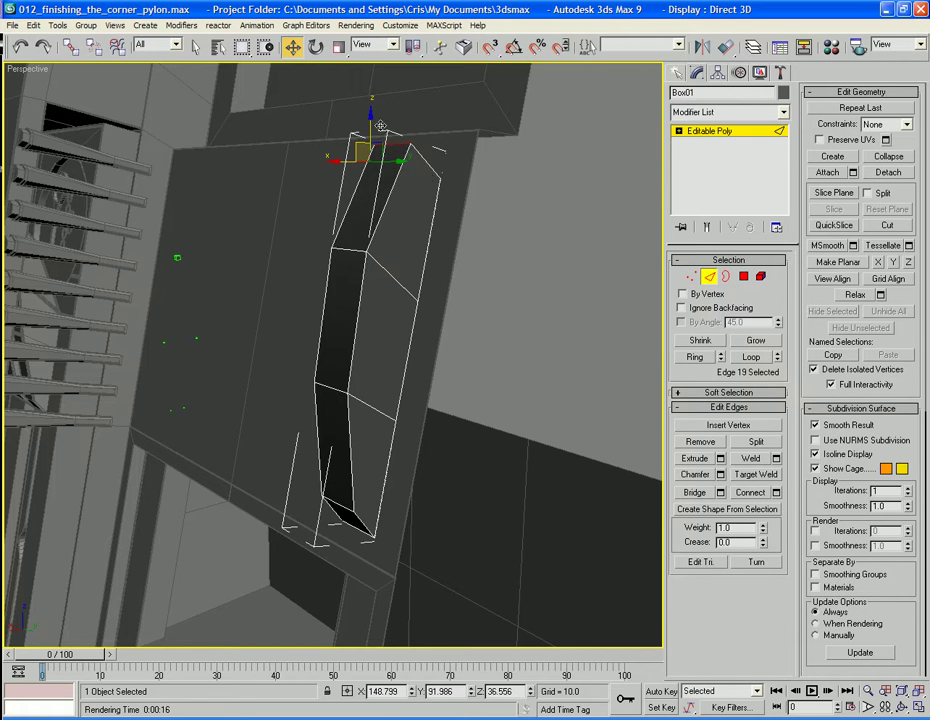
# Connect the ring of edges running across the box's sides with 1 segment, pinch 0 and slide 0
pyautogui.keyDown('alt'); pyautogui.moveTo(381, 126); pyautogui.dragTo(474, 298, button='middle'); pyautogui.keyUp('alt')
pyautogui.scroll(3, 489, 186)
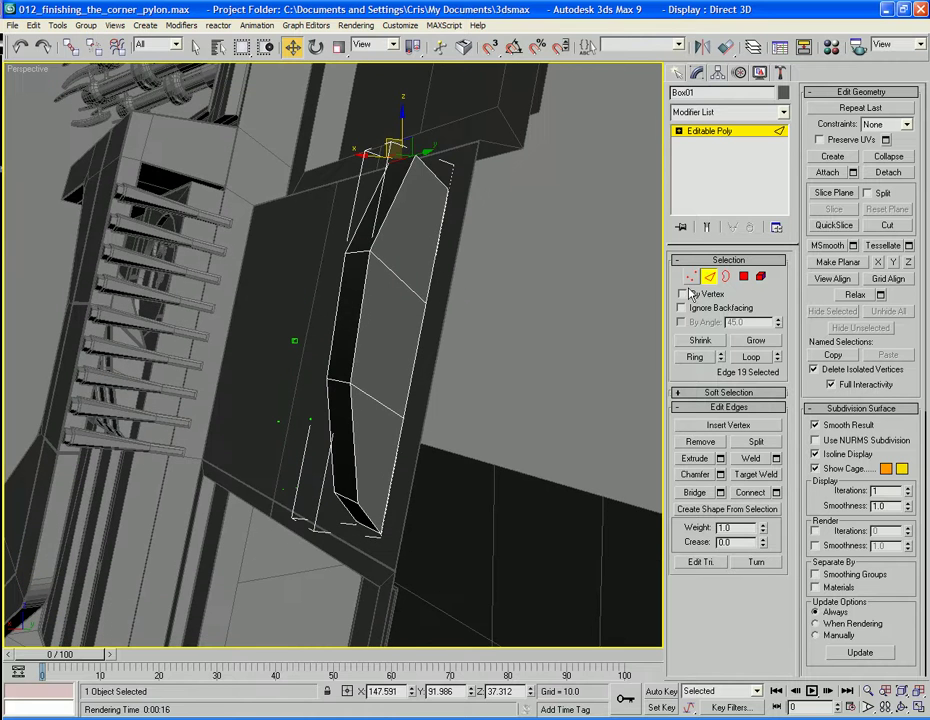
pyautogui.click(365, 513)
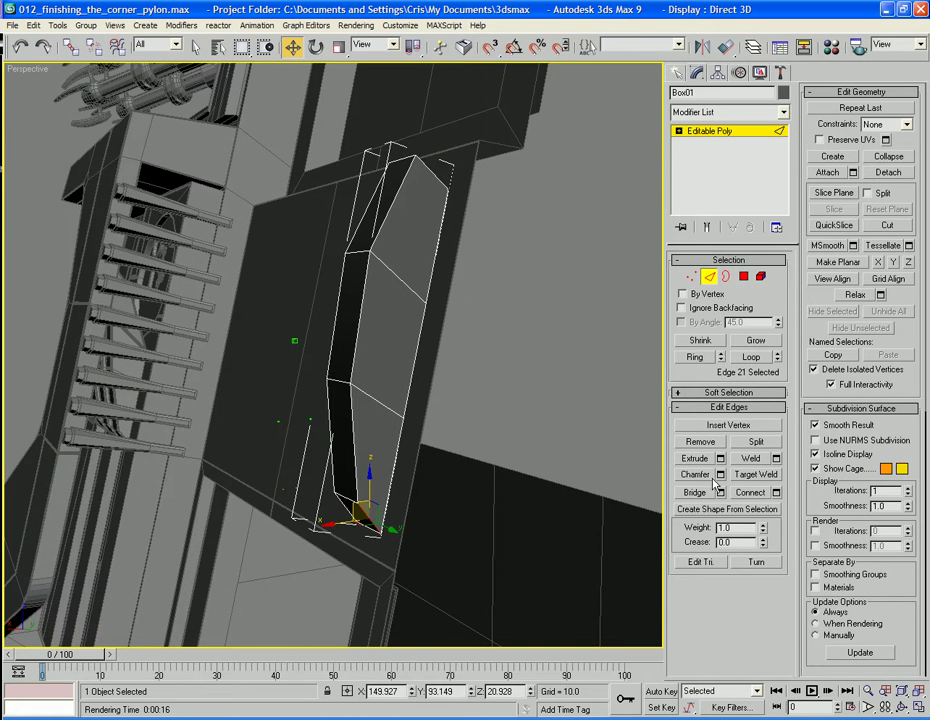
pyautogui.click(695, 357)
pyautogui.click(777, 493)
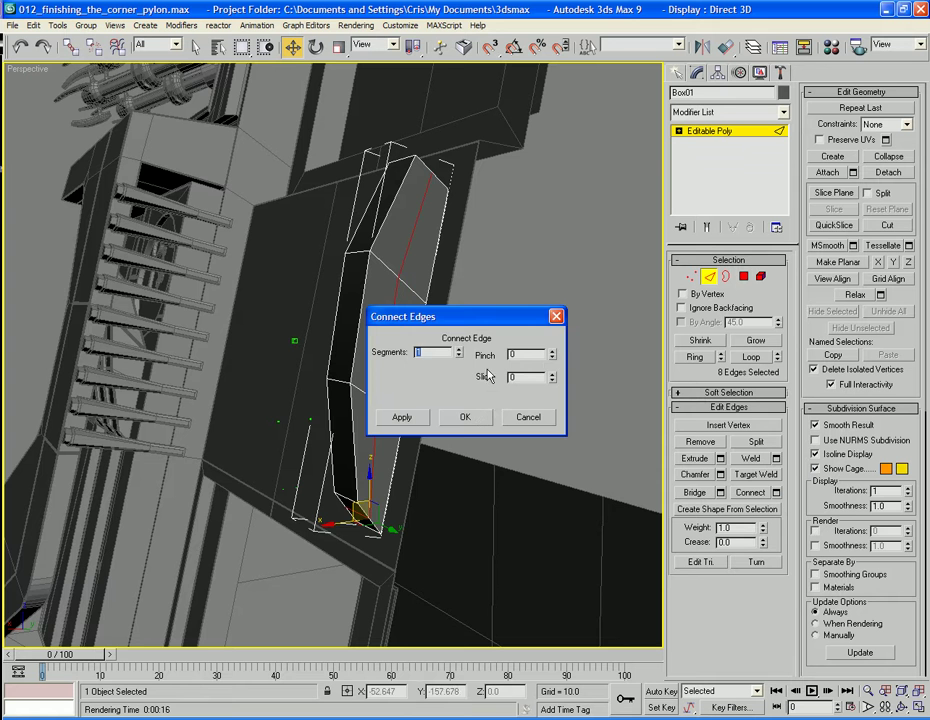
pyautogui.click(478, 415)
# Try moving the three connected edges on one side of the box outward about 0.2 along Y, and undo it
pyautogui.keyDown('alt'); pyautogui.moveTo(411, 284); pyautogui.dragTo(410, 309, button='middle'); pyautogui.keyUp('alt')
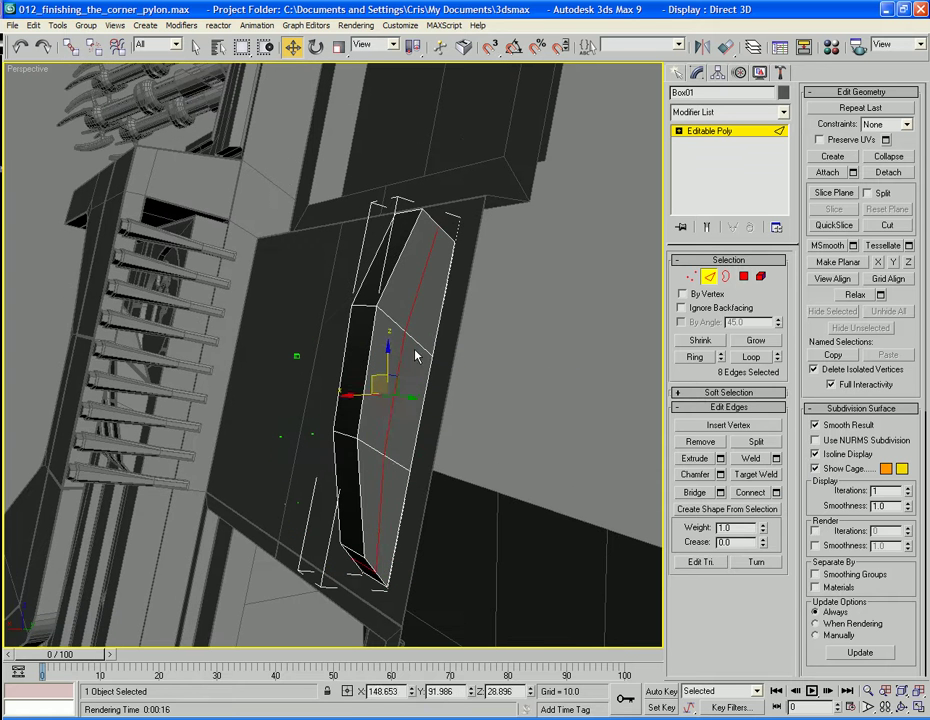
pyautogui.click(394, 378)
pyautogui.keyDown('alt'); pyautogui.moveTo(394, 378); pyautogui.dragTo(551, 366, button='middle'); pyautogui.keyUp('alt')
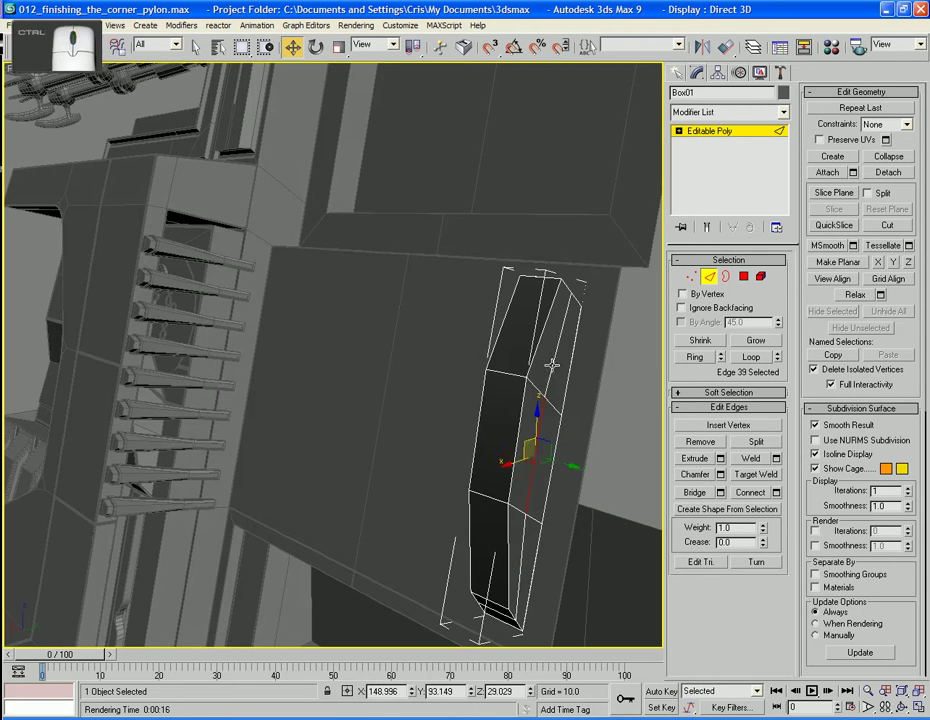
pyautogui.keyDown('ctrl'); pyautogui.click(555, 421); pyautogui.keyUp('ctrl')
pyautogui.keyDown('ctrl'); pyautogui.click(531, 547); pyautogui.keyUp('ctrl')
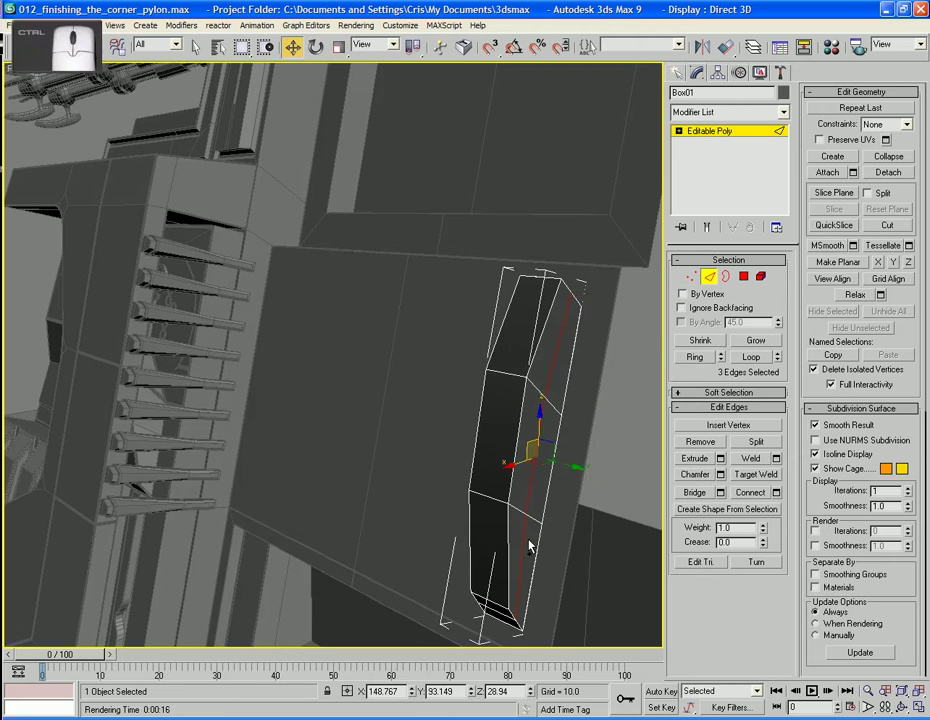
pyautogui.moveTo(565, 468); pyautogui.dragTo(567, 470)
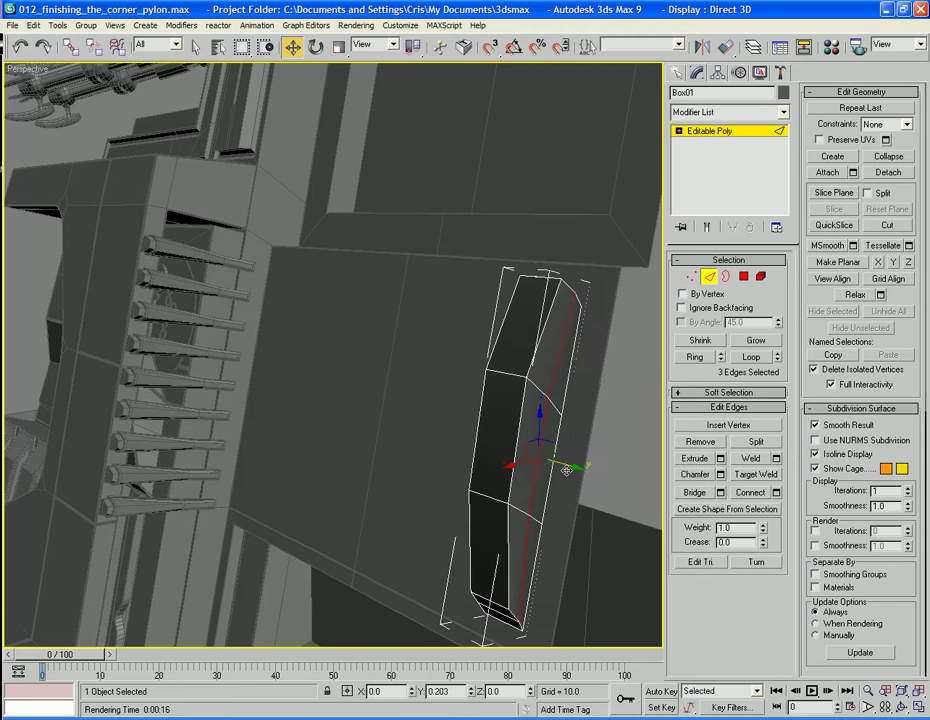
pyautogui.moveTo(567, 476)
pyautogui.keyDown('alt'); pyautogui.mouseDown(button='middle')
pyautogui.moveTo(587, 469)
pyautogui.moveTo(585, 457)
pyautogui.moveTo(557, 475)
pyautogui.mouseUp(button='middle'); pyautogui.keyUp('alt')
pyautogui.hotkey('ctrl', 'z')
pyautogui.hotkey('ctrl', 'z')
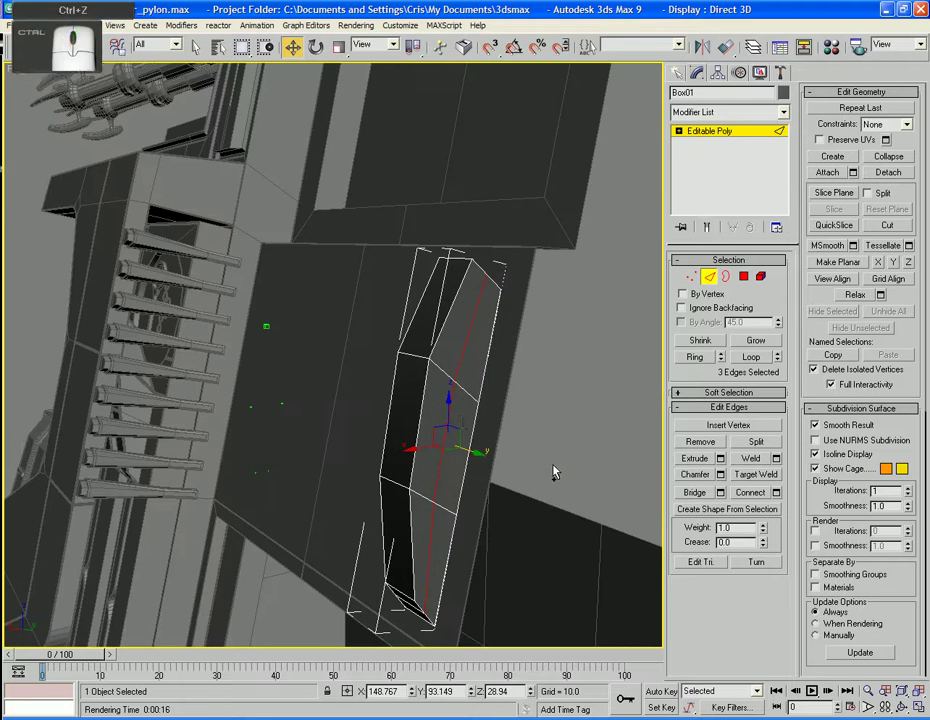
# Move the middle connecting edge on each side of the box outward about 0.3 along Y to bulge both sides
pyautogui.click(447, 430)
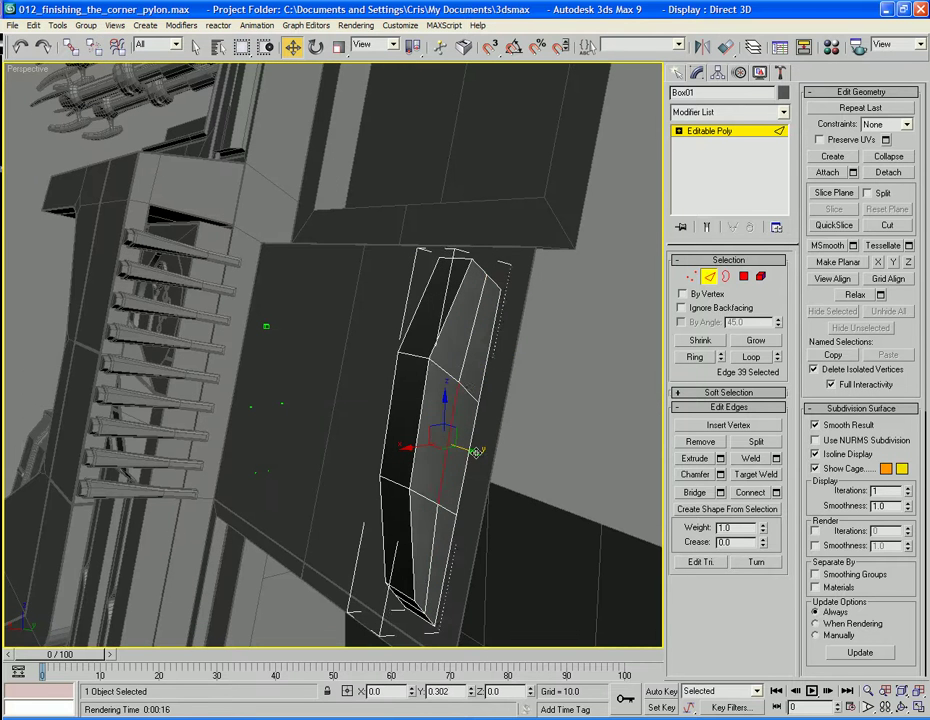
pyautogui.moveTo(471, 451); pyautogui.dragTo(366, 432, button='middle')
pyautogui.scroll(6, 476, 437)
pyautogui.scroll(-5, 480, 463)
pyautogui.click(267, 378)
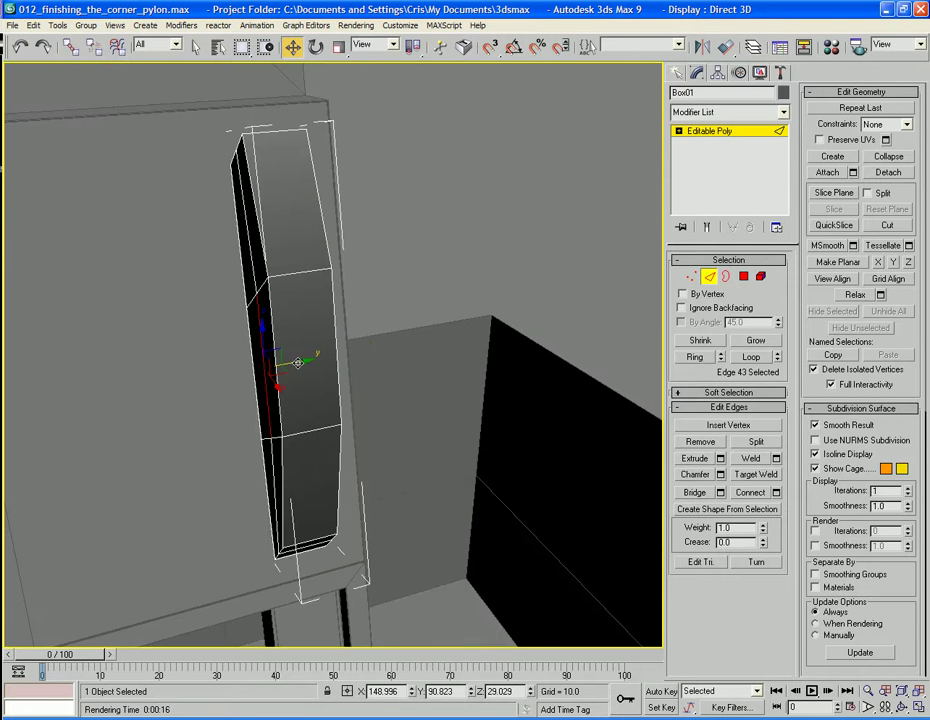
pyautogui.moveTo(297, 363); pyautogui.dragTo(290, 358)
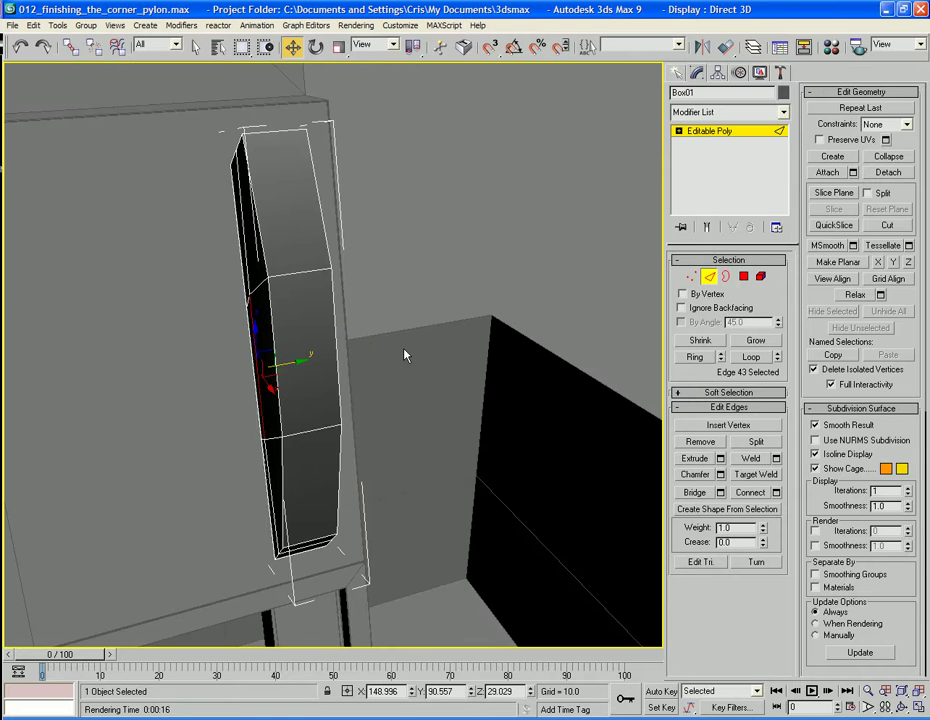
pyautogui.click(440, 262)
# Inset the box's lowest front polygon and the slanted bottom polygon together as a group, leaving a narrow border
pyautogui.keyDown('alt'); pyautogui.moveTo(440, 262); pyautogui.dragTo(315, 298, button='middle'); pyautogui.keyUp('alt')
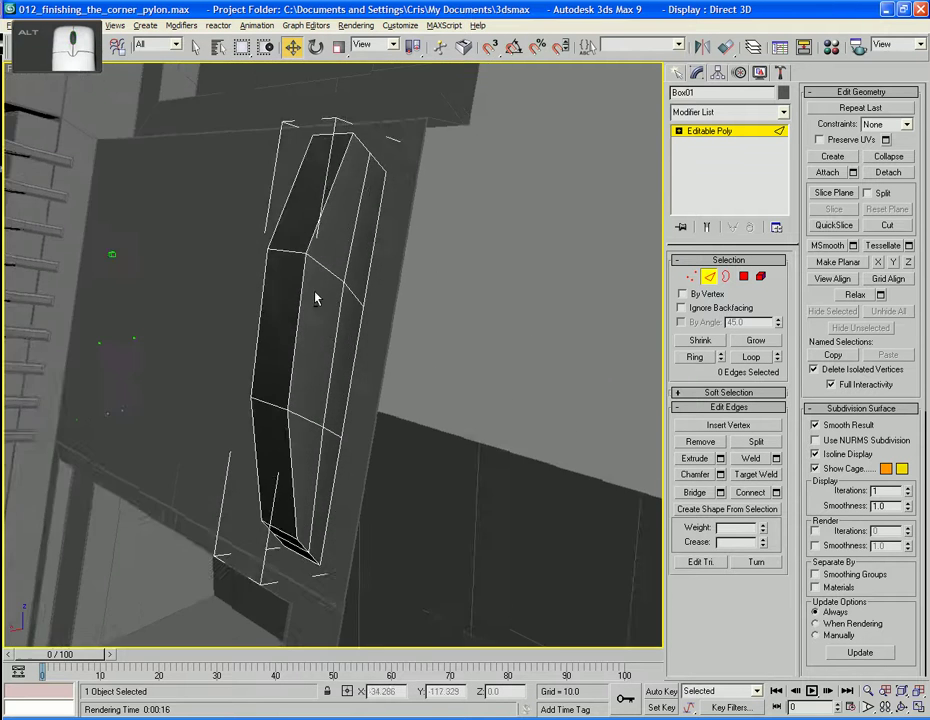
pyautogui.keyDown('alt'); pyautogui.moveTo(301, 446); pyautogui.dragTo(504, 453, button='middle'); pyautogui.keyUp('alt')
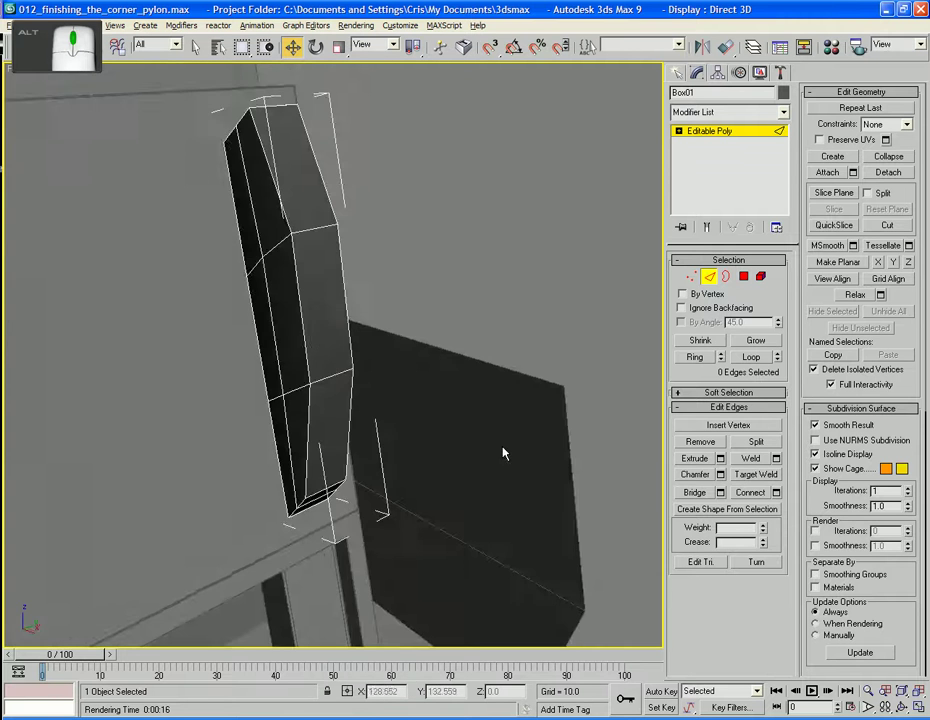
pyautogui.keyDown('alt'); pyautogui.moveTo(288, 489); pyautogui.dragTo(351, 415, button='middle'); pyautogui.keyUp('alt')
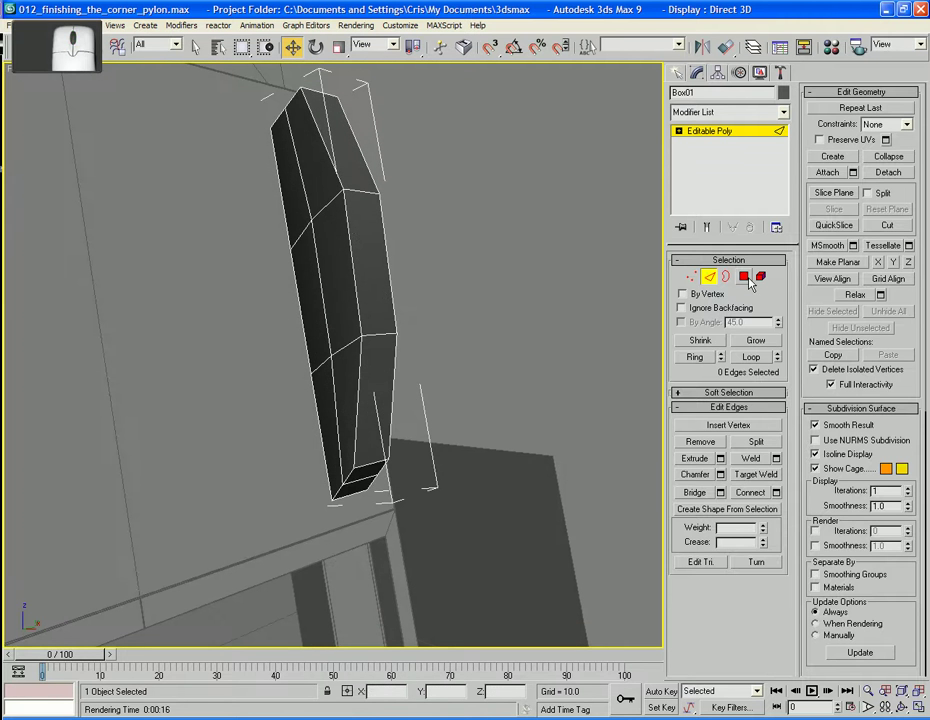
pyautogui.press('4')
pyautogui.click(372, 436)
pyautogui.keyDown('ctrl'); pyautogui.click(381, 469); pyautogui.keyUp('ctrl')
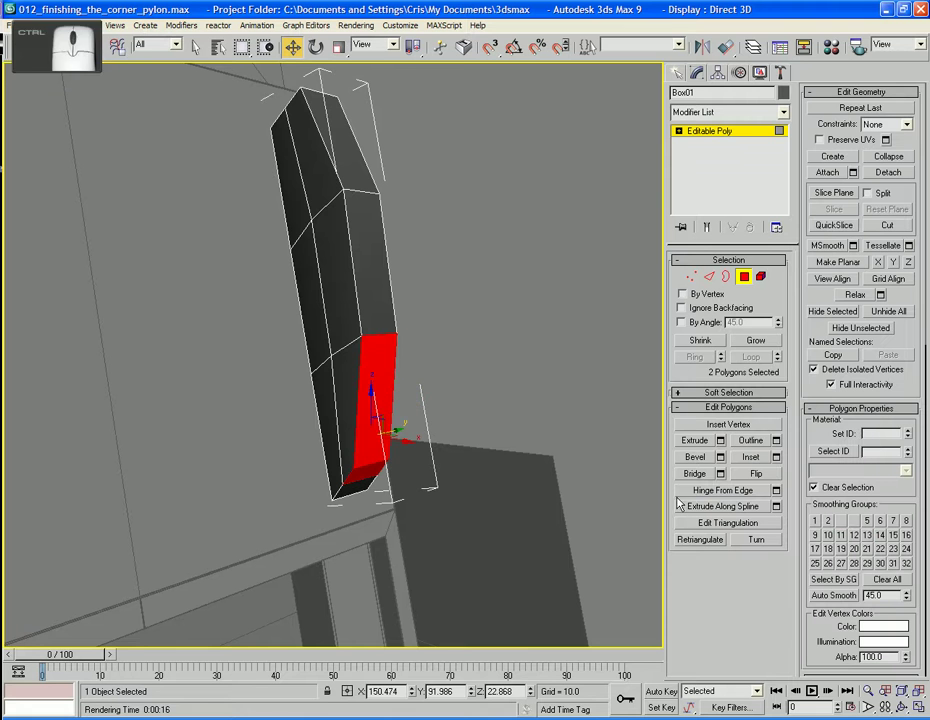
pyautogui.click(776, 457)
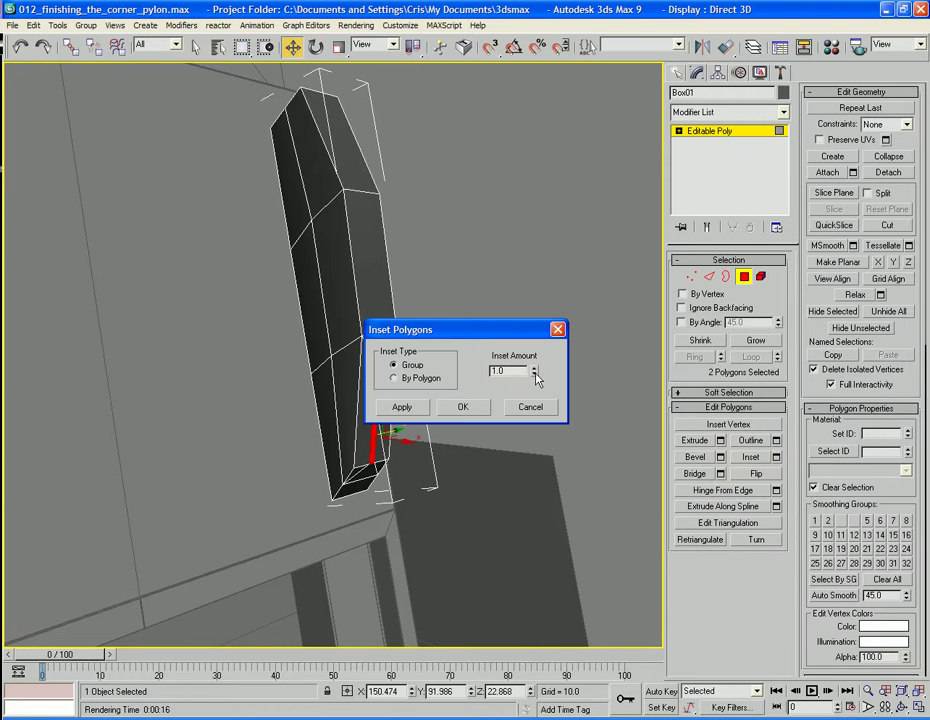
pyautogui.click(463, 407)
# Extrude the inset polygons as a group with height 0.0 and move them about 0.8 outward along X and 1.5 down
pyautogui.keyDown('alt'); pyautogui.moveTo(455, 395); pyautogui.dragTo(438, 363, button='middle'); pyautogui.keyUp('alt')
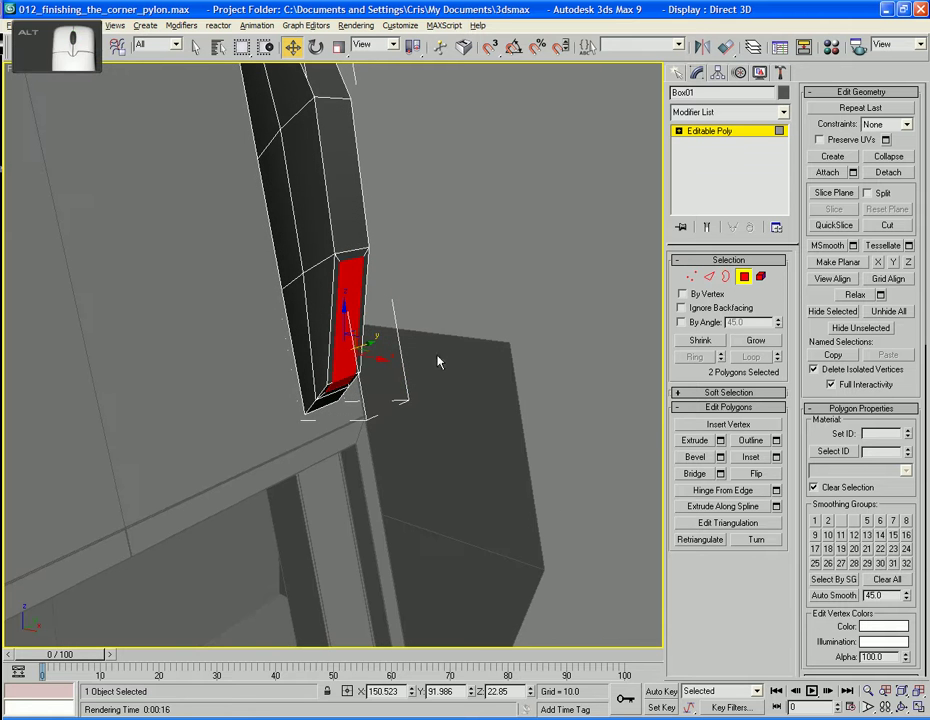
pyautogui.click(720, 440)
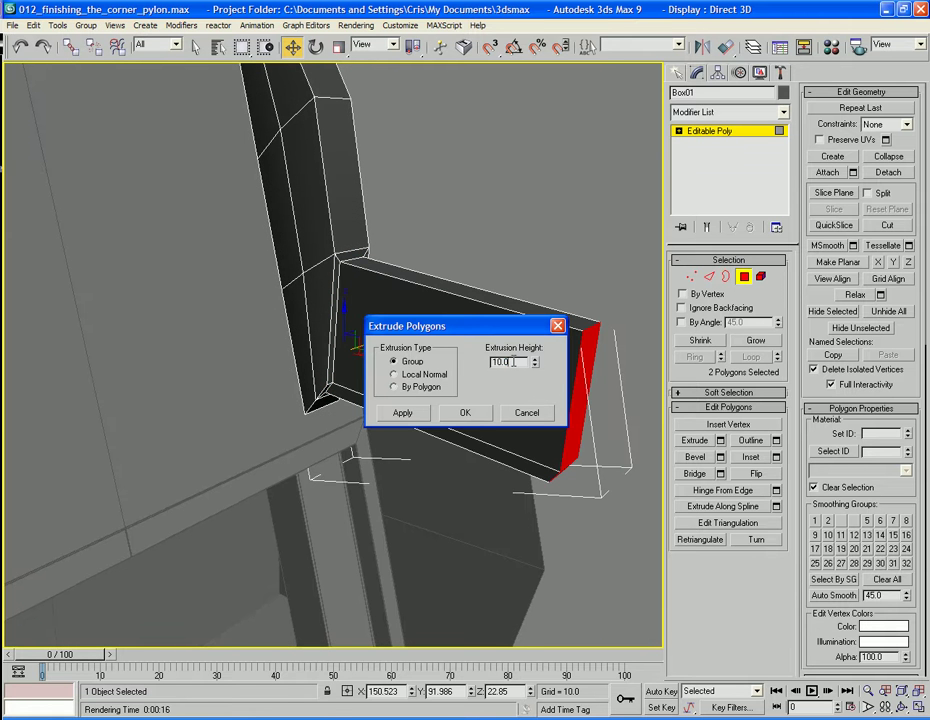
pyautogui.write('0')
pyautogui.press('Tab')
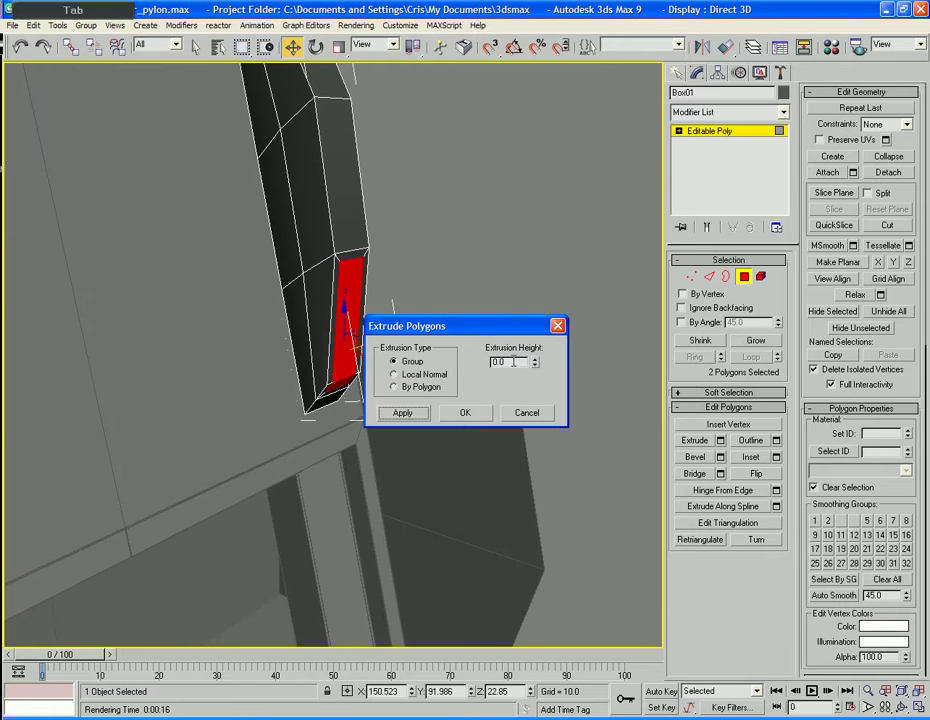
pyautogui.click(465, 413)
pyautogui.moveTo(360, 340); pyautogui.dragTo(376, 442)
# Raise the extruded tab's lower bend edge well up its front, and nudge the tab's top front edge slightly outward along X
pyautogui.keyDown('alt'); pyautogui.moveTo(376, 442); pyautogui.dragTo(401, 341, button='middle'); pyautogui.keyUp('alt')
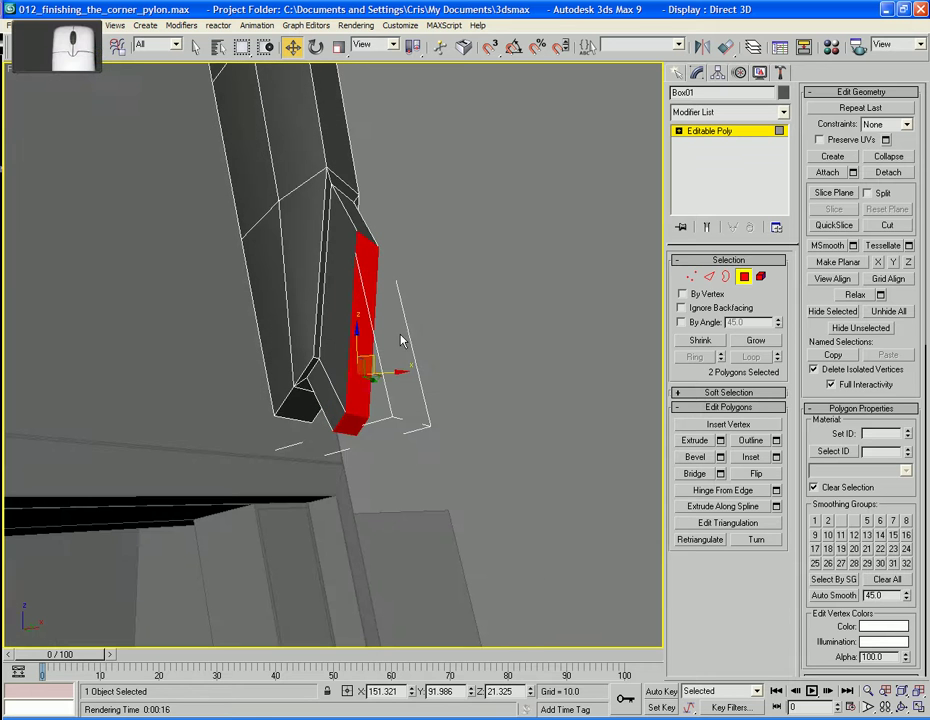
pyautogui.click(709, 277)
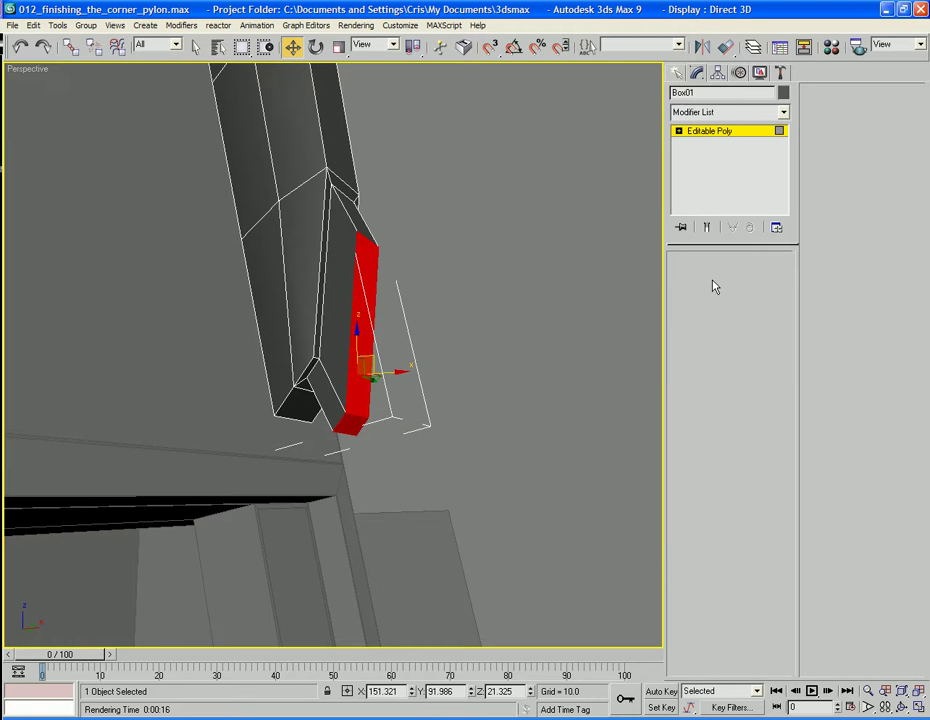
pyautogui.click(355, 413)
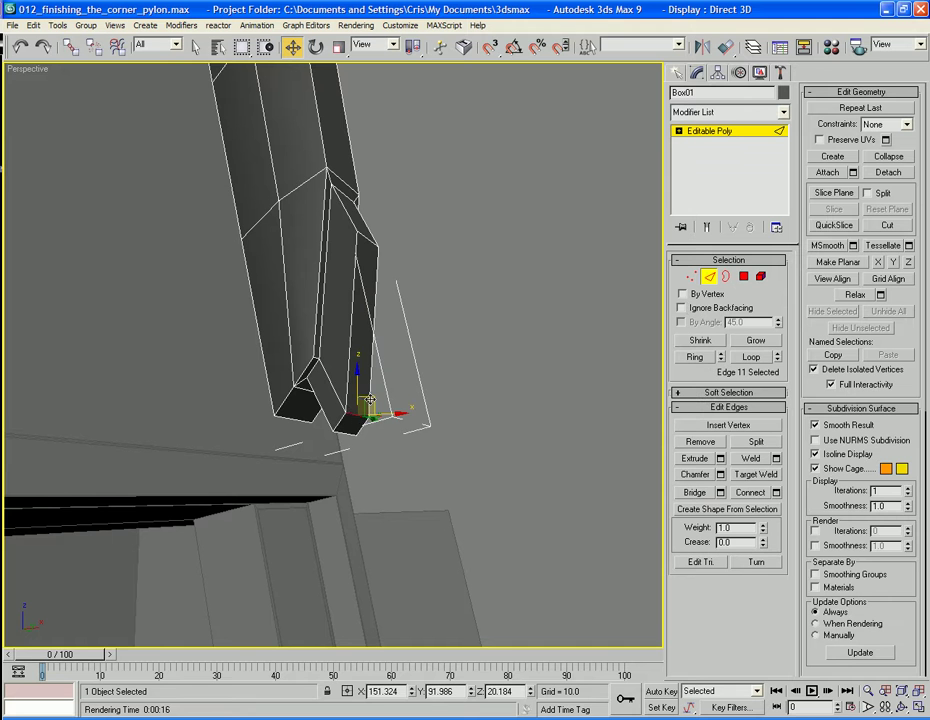
pyautogui.moveTo(370, 400); pyautogui.dragTo(382, 287)
pyautogui.click(378, 234)
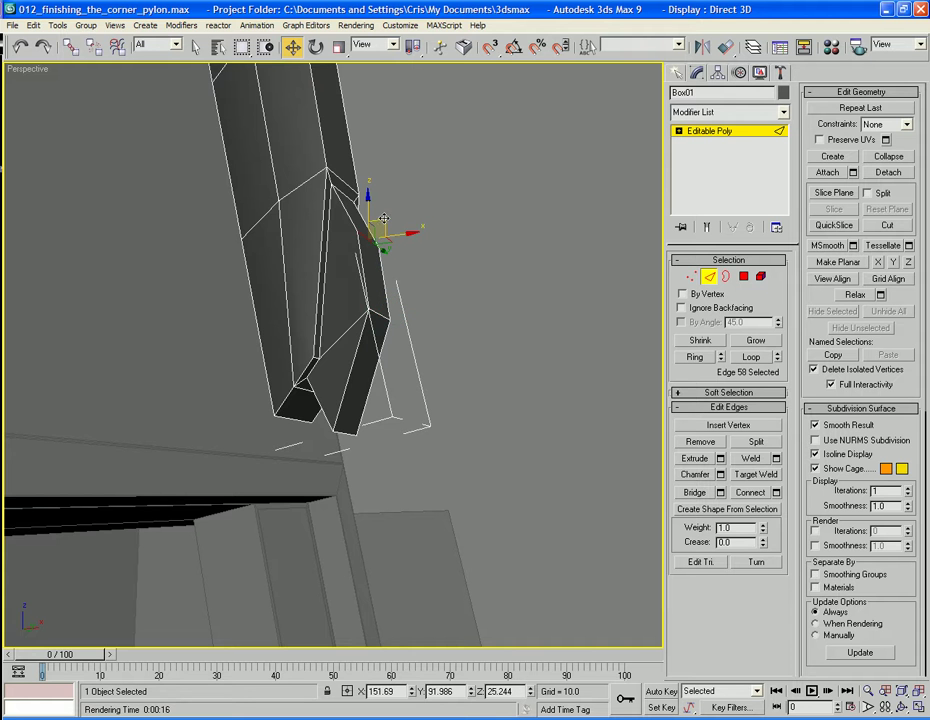
pyautogui.keyDown('alt'); pyautogui.moveTo(390, 226); pyautogui.dragTo(401, 236, button='middle'); pyautogui.keyUp('alt')
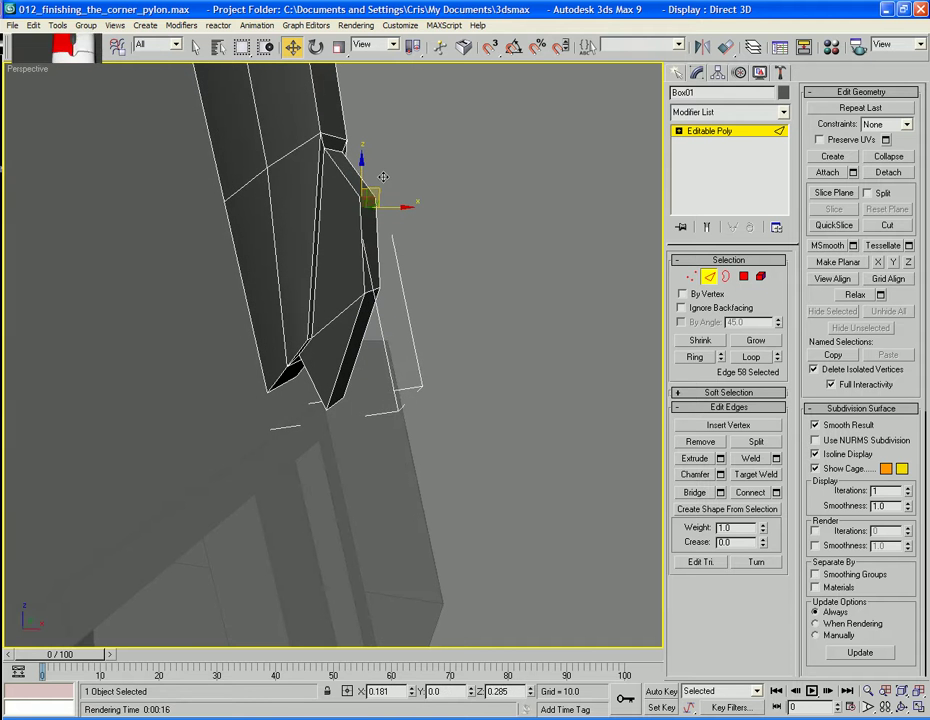
pyautogui.keyDown('alt'); pyautogui.moveTo(376, 197); pyautogui.dragTo(378, 319, button='middle'); pyautogui.keyUp('alt')
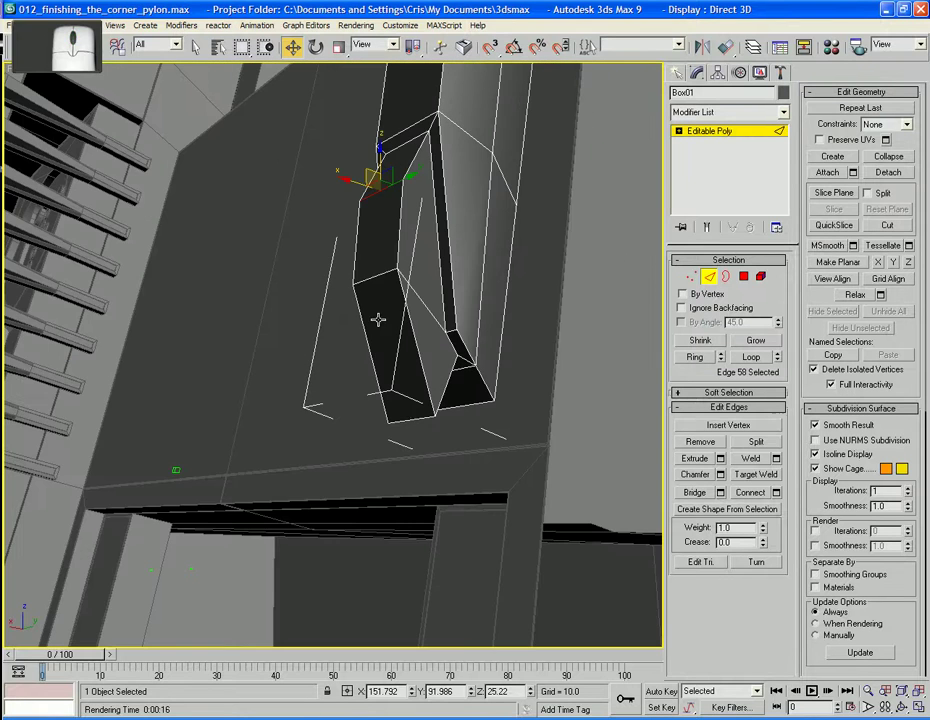
# Move the extruded tab's bottom edge about 0.7 outward along X and about 1.0 up
pyautogui.click(410, 416)
pyautogui.keyDown('alt'); pyautogui.moveTo(410, 416); pyautogui.dragTo(357, 423, button='middle'); pyautogui.keyUp('alt')
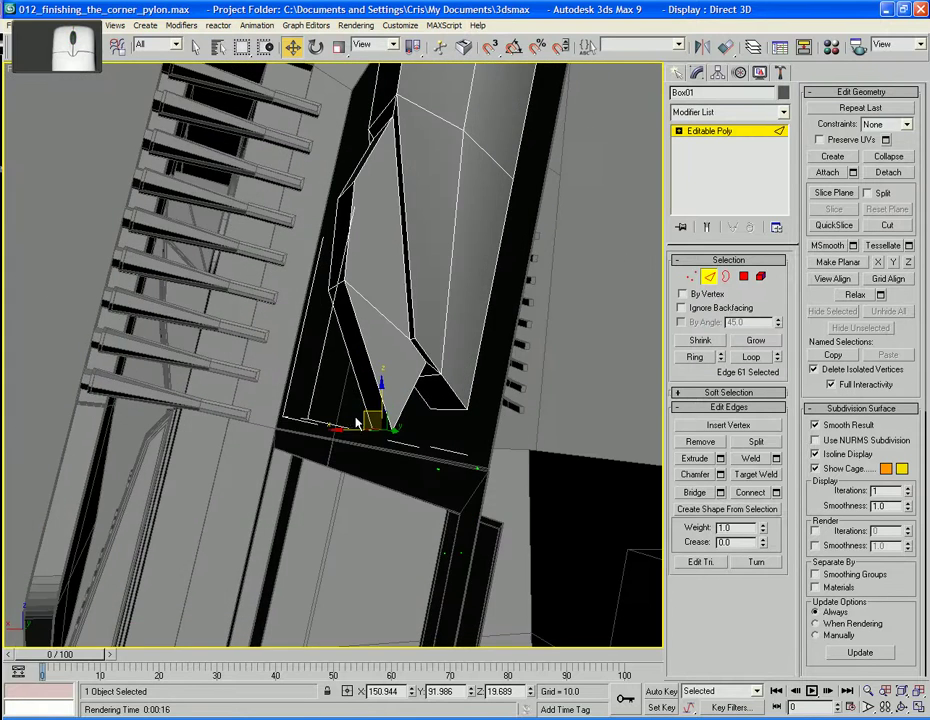
pyautogui.moveTo(366, 414); pyautogui.dragTo(336, 370)
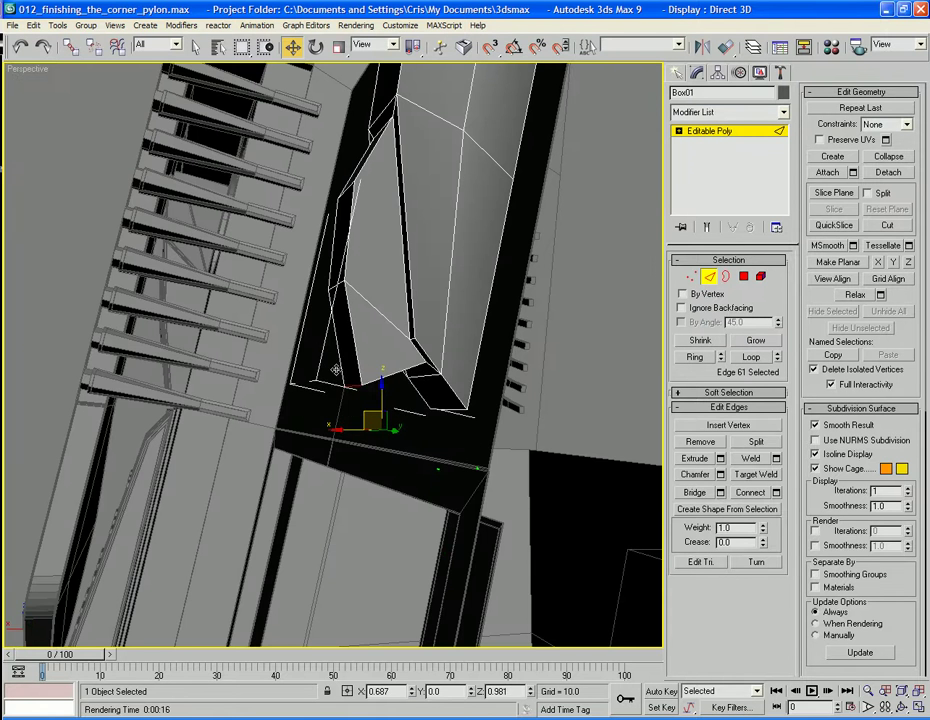
pyautogui.keyDown('alt'); pyautogui.moveTo(335, 370); pyautogui.dragTo(624, 387, button='middle'); pyautogui.keyUp('alt')
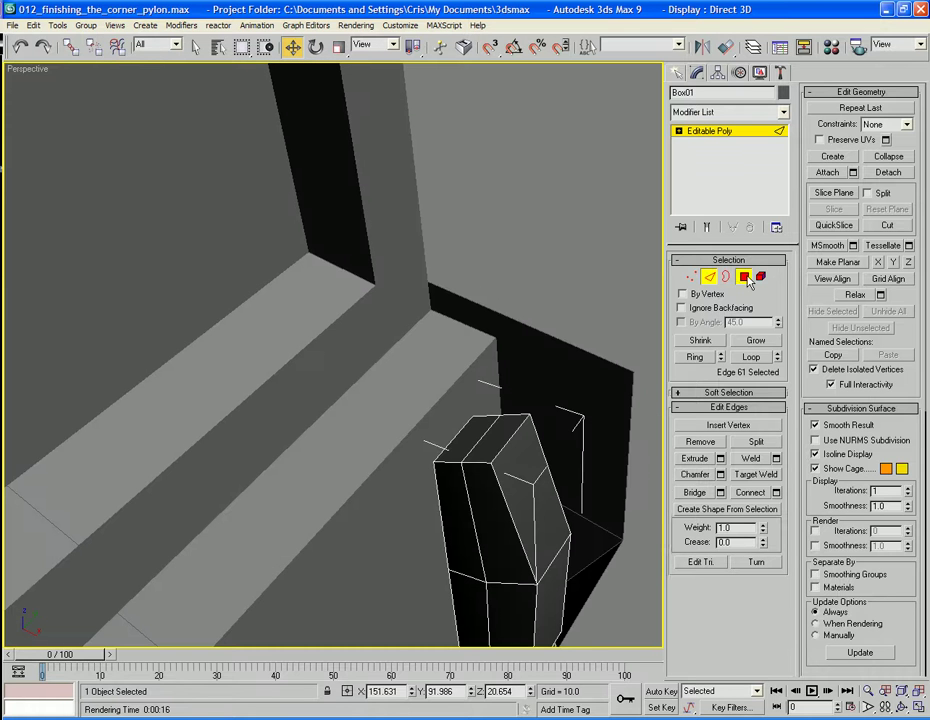
# Inset the box's two top polygons together as a group, leaving a narrow border
pyautogui.press('4')
pyautogui.click(468, 442)
pyautogui.keyDown('ctrl'); pyautogui.click(505, 428); pyautogui.keyUp('ctrl')
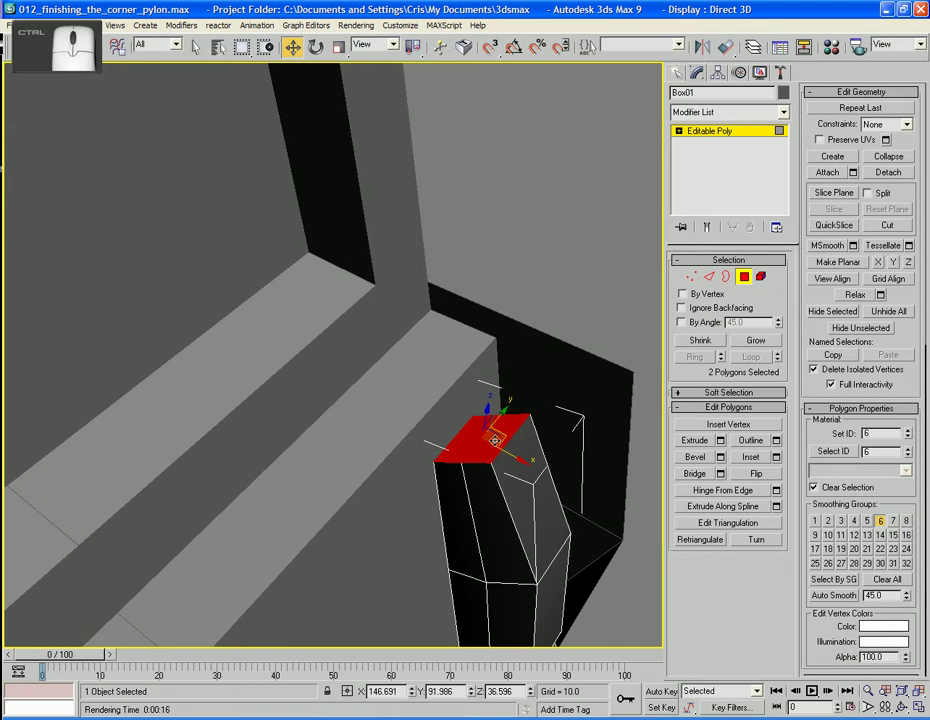
pyautogui.click(776, 456)
pyautogui.click(461, 407)
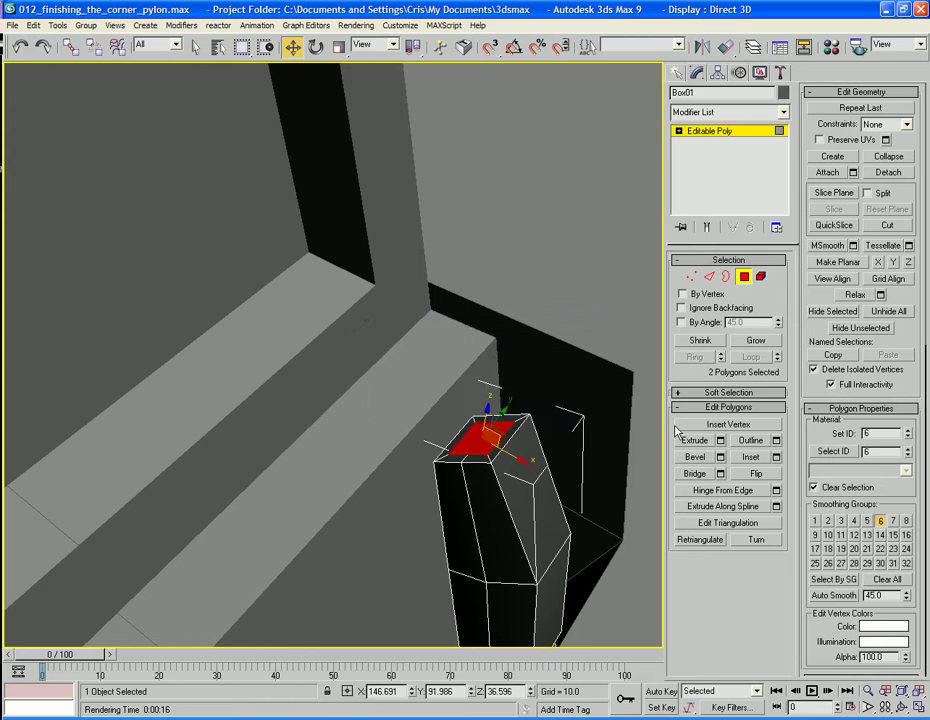
# Extrude the inset top polygons as a group and move them about 0.7 inward along X and 1.7 up
pyautogui.click(721, 441)
pyautogui.click(476, 411)
pyautogui.moveTo(495, 438); pyautogui.dragTo(483, 386)
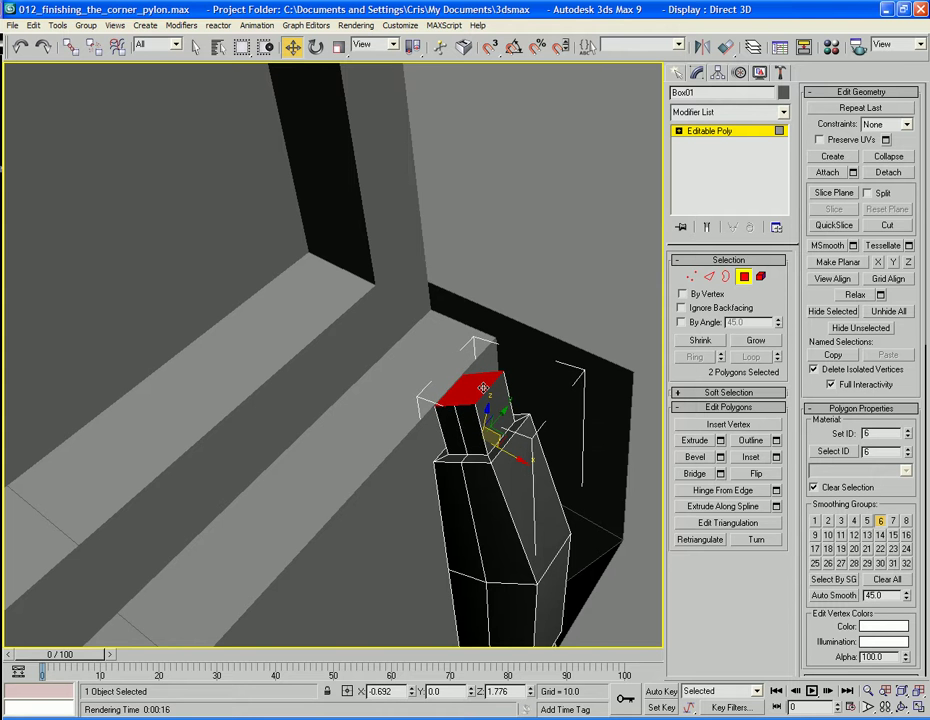
pyautogui.keyDown('alt'); pyautogui.moveTo(483, 386); pyautogui.dragTo(229, 397, button='middle'); pyautogui.keyUp('alt')
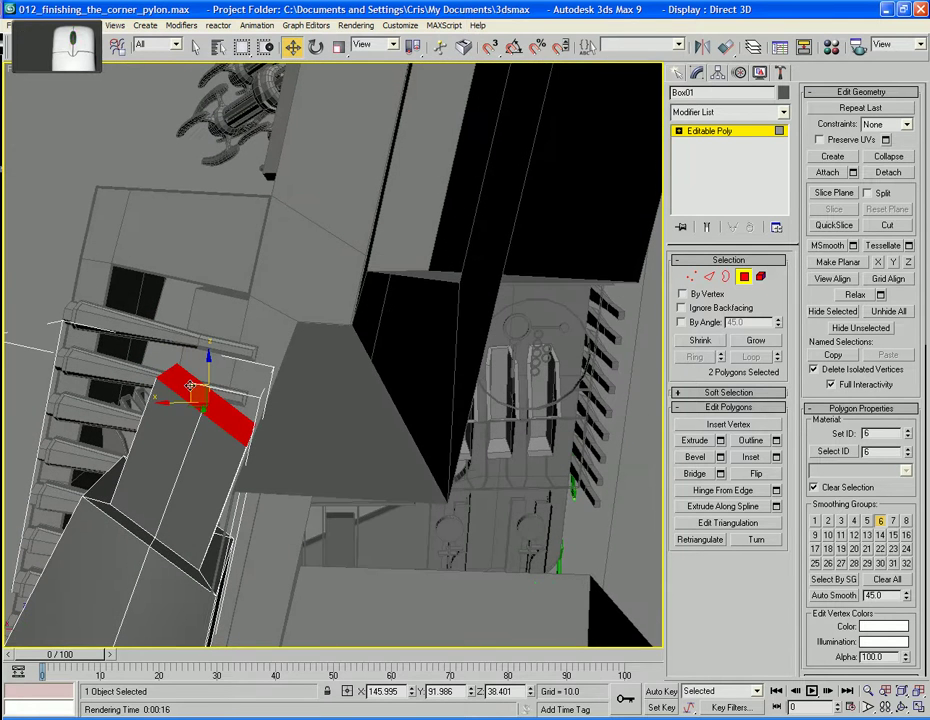
pyautogui.moveTo(190, 386); pyautogui.dragTo(193, 386)
pyautogui.keyDown('alt'); pyautogui.moveTo(193, 386); pyautogui.dragTo(201, 360, button='middle'); pyautogui.keyUp('alt')
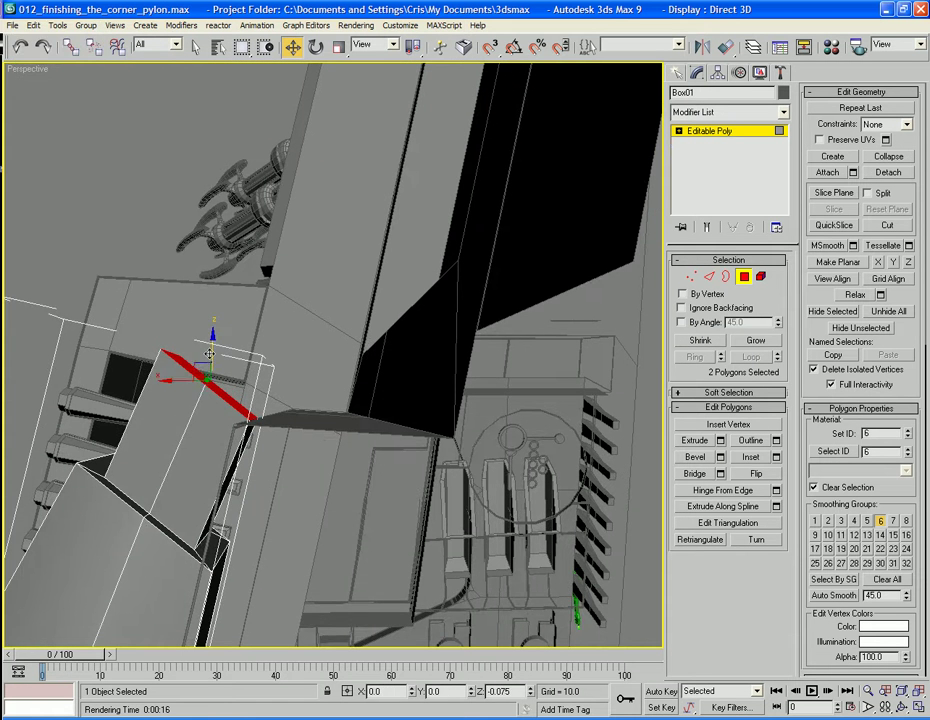
pyautogui.moveTo(207, 358); pyautogui.dragTo(209, 353)
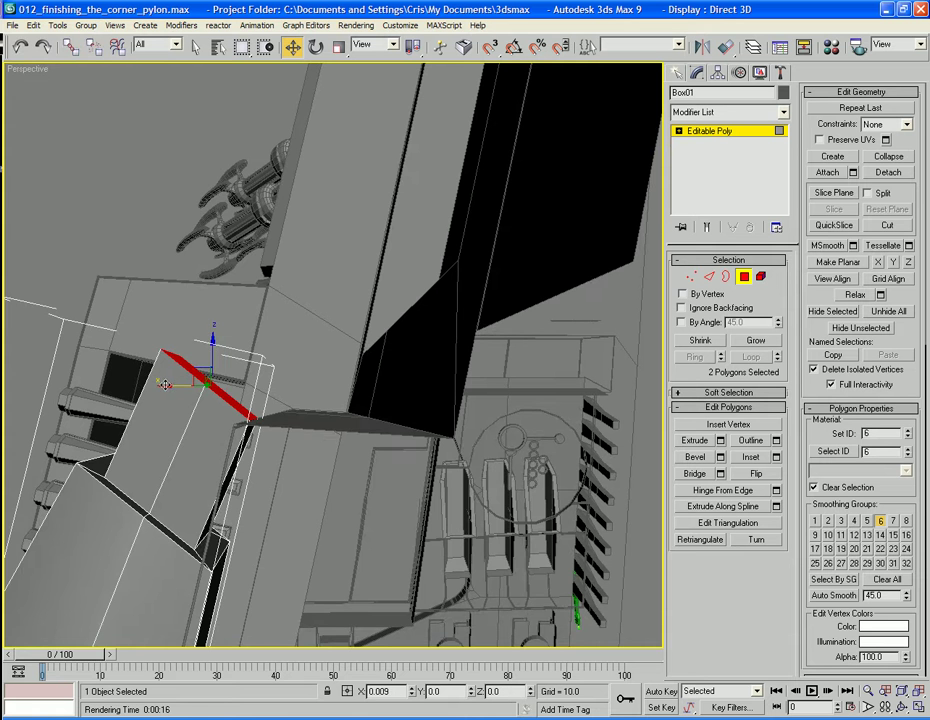
pyautogui.moveTo(165, 385); pyautogui.dragTo(164, 383)
pyautogui.keyDown('alt'); pyautogui.moveTo(250, 338); pyautogui.dragTo(335, 350, button='middle'); pyautogui.keyUp('alt')
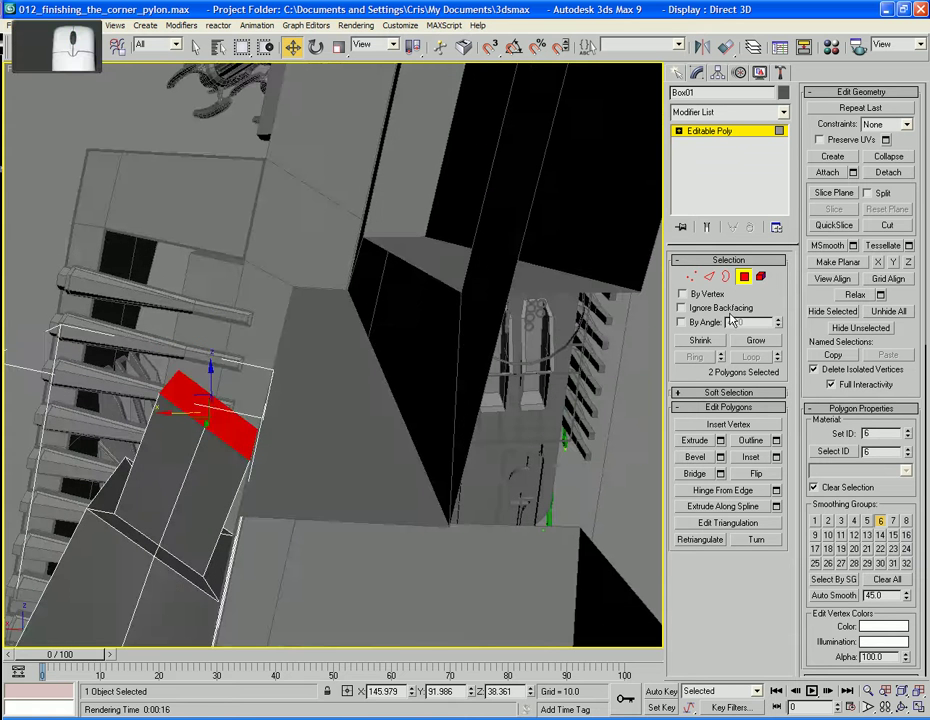
# Shift the upper extrusion's front top edge inward, and move its middle top edge about 0.3 inward along X and 0.8 up
pyautogui.press('2')
pyautogui.click(200, 440)
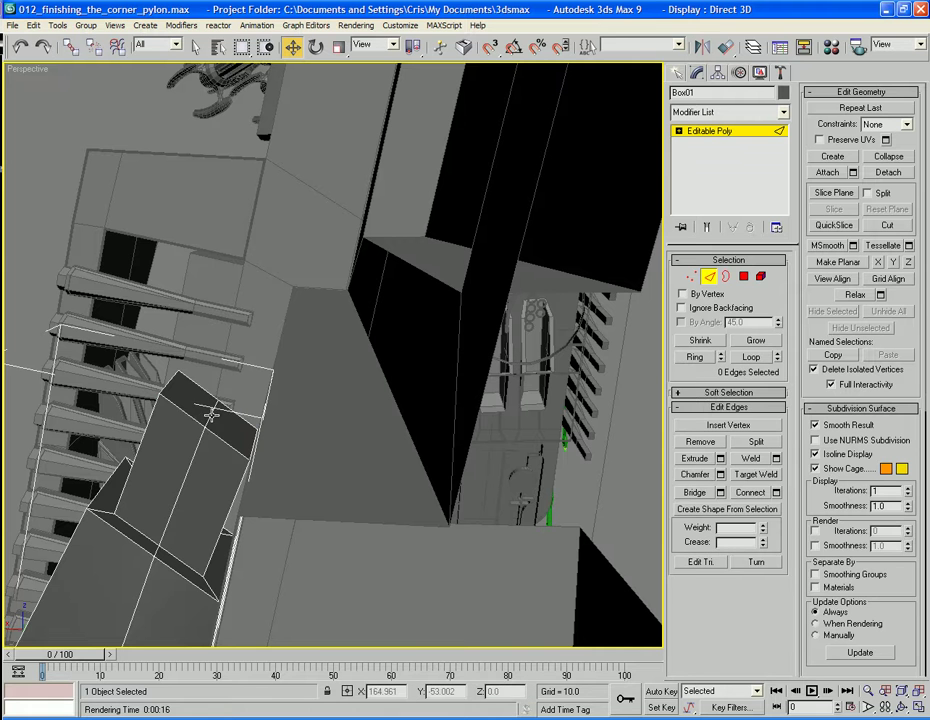
pyautogui.click(196, 385)
pyautogui.moveTo(196, 383)
pyautogui.mouseDown()
pyautogui.moveTo(176, 346)
pyautogui.moveTo(206, 307)
pyautogui.moveTo(168, 366)
pyautogui.moveTo(214, 374)
pyautogui.moveTo(222, 361)
pyautogui.moveTo(214, 384)
pyautogui.mouseUp()
pyautogui.click(165, 385)
pyautogui.click(223, 399)
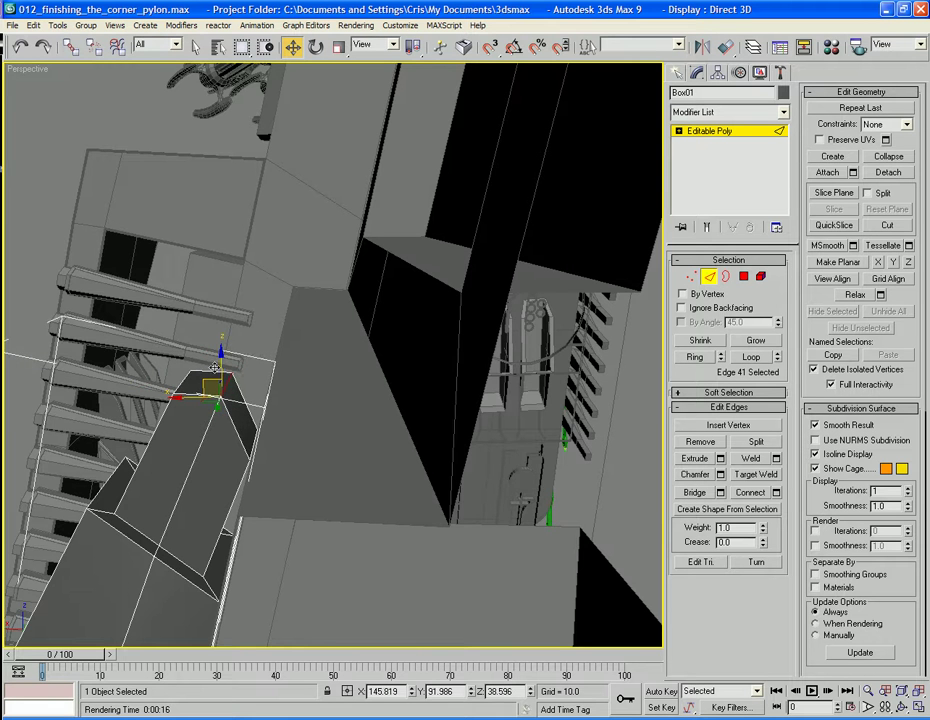
pyautogui.keyDown('alt'); pyautogui.moveTo(214, 384); pyautogui.dragTo(268, 383, button='middle'); pyautogui.keyUp('alt')
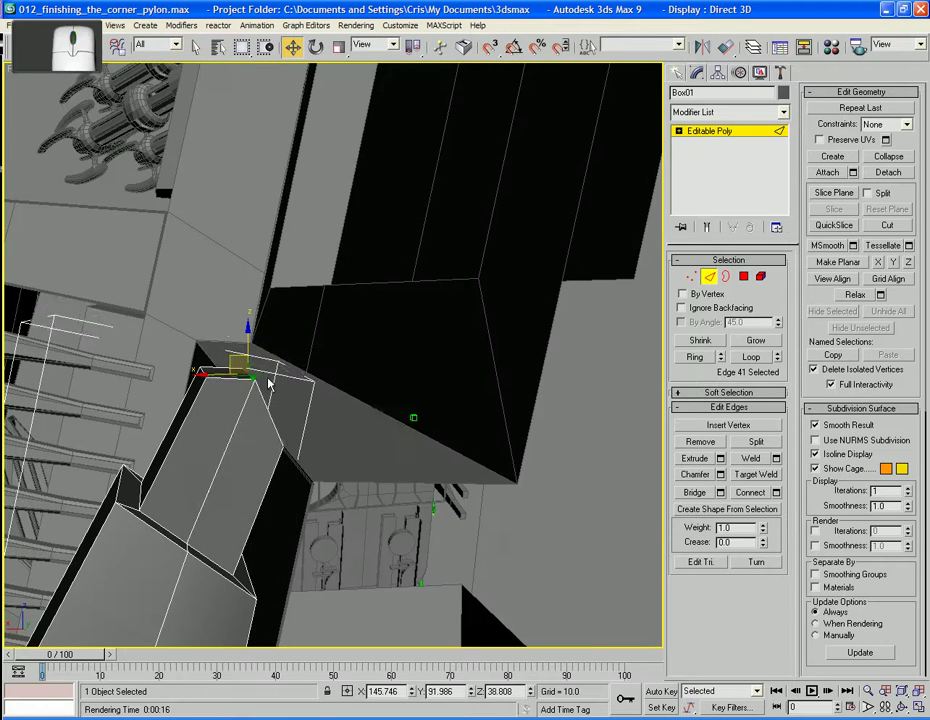
pyautogui.moveTo(233, 360); pyautogui.dragTo(240, 333)
pyautogui.keyDown('alt'); pyautogui.moveTo(240, 333); pyautogui.dragTo(296, 320, button='middle'); pyautogui.keyUp('alt')
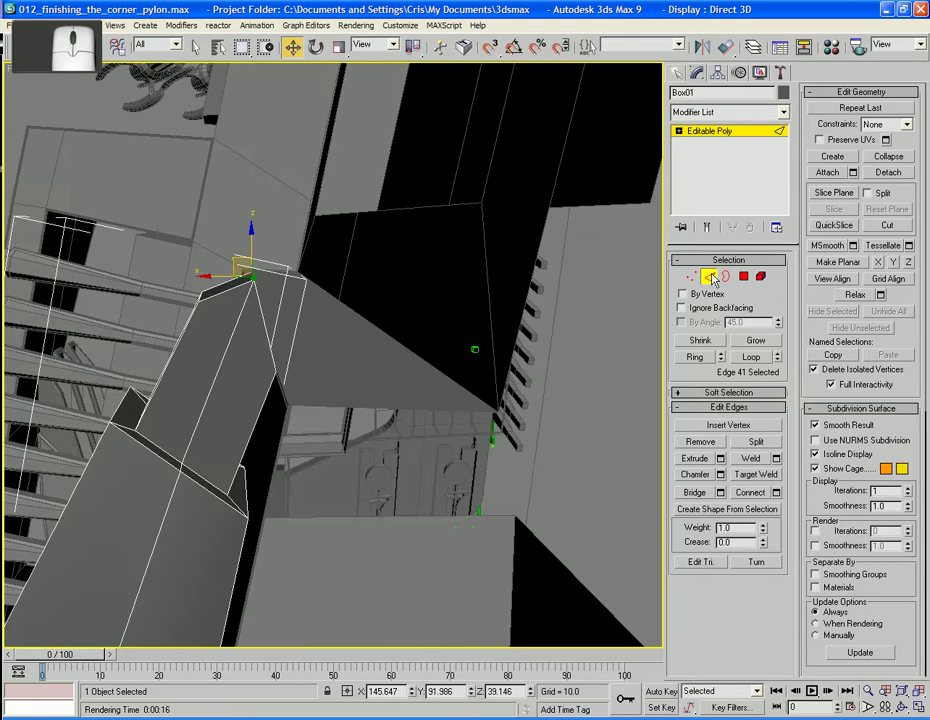
# Connect the upper extrusion's lengthwise edges with a loop around it, and move the loop's front edge about 0.1 inward and 0.4 up
pyautogui.click(203, 396)
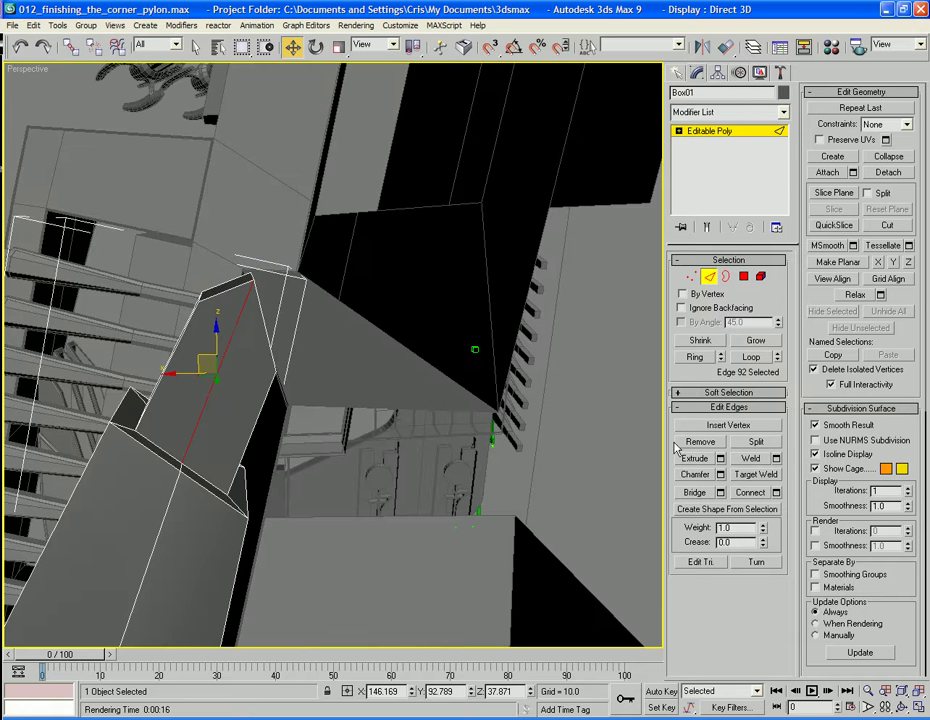
pyautogui.click(690, 358)
pyautogui.keyDown('alt'); pyautogui.moveTo(366, 456); pyautogui.dragTo(431, 475, button='middle'); pyautogui.keyUp('alt')
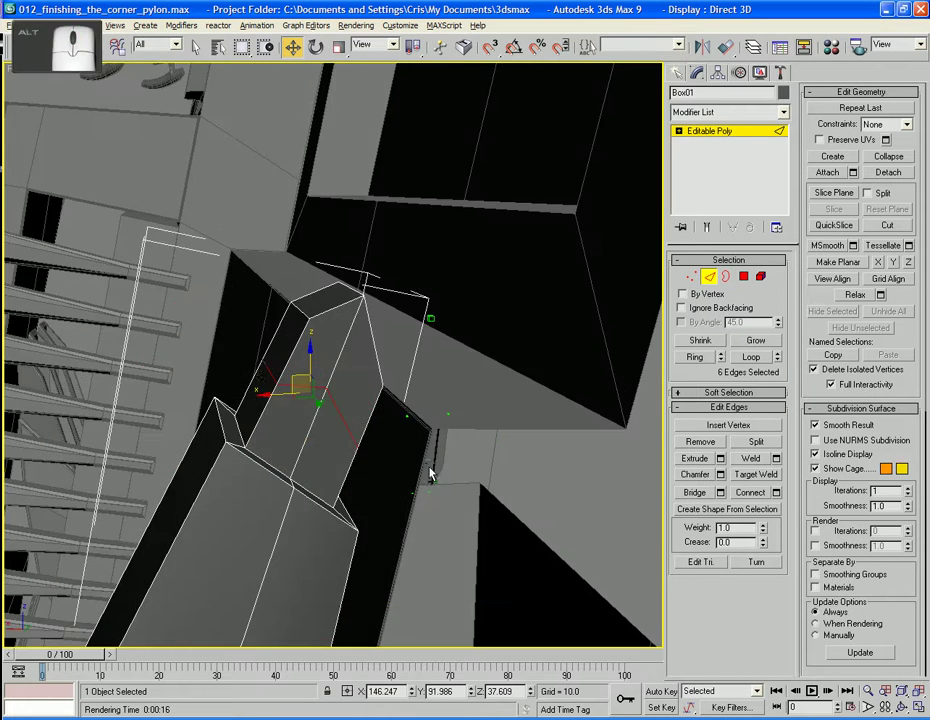
pyautogui.click(280, 352)
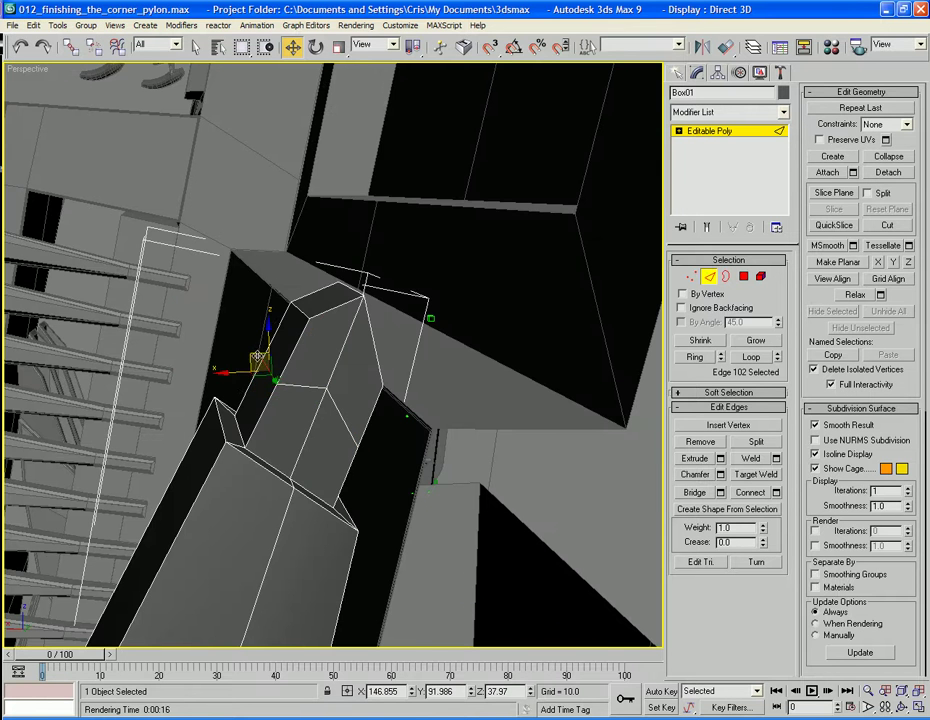
pyautogui.moveTo(258, 358); pyautogui.dragTo(268, 332)
# Move the upper extrusion's front top edge about 0.45 inward and 0.3 up, and lower its middle top edge about 0.6
pyautogui.click(303, 312)
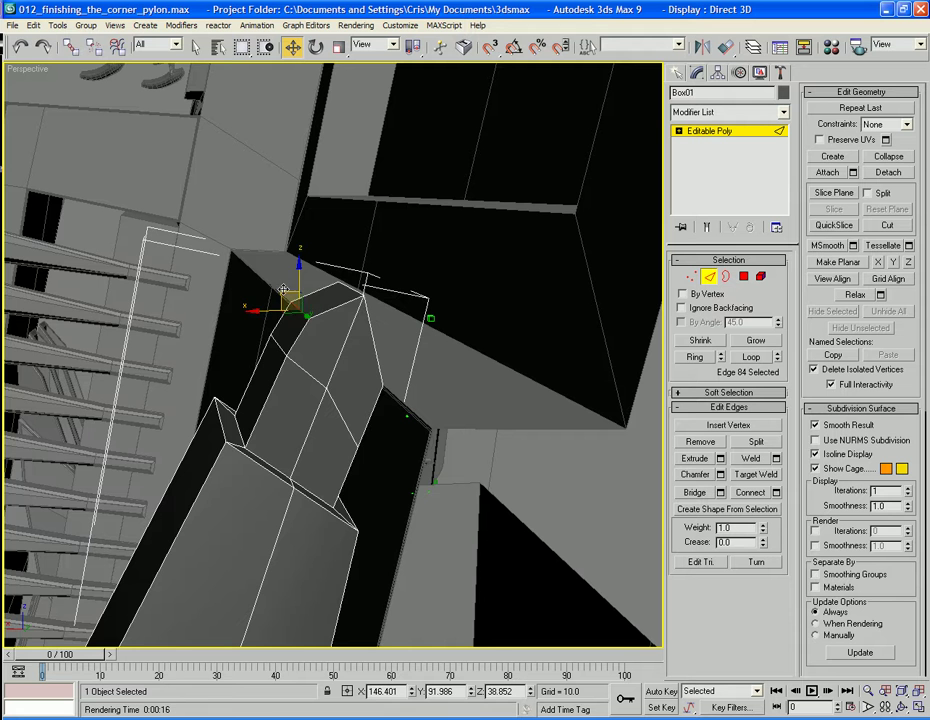
pyautogui.moveTo(284, 290); pyautogui.dragTo(277, 282)
pyautogui.keyDown('alt'); pyautogui.moveTo(277, 282); pyautogui.dragTo(390, 317, button='middle'); pyautogui.keyUp('alt')
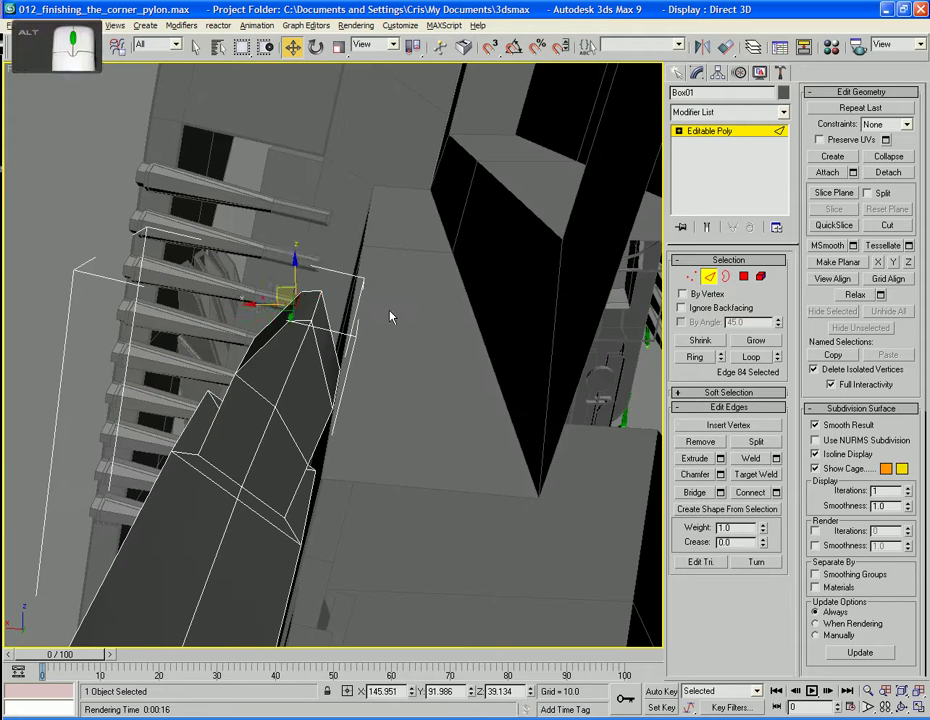
pyautogui.click(309, 306)
pyautogui.moveTo(309, 307); pyautogui.dragTo(303, 329)
pyautogui.keyDown('alt'); pyautogui.moveTo(303, 329); pyautogui.dragTo(328, 353, button='middle'); pyautogui.keyUp('alt')
# Move the front bend edge of the upper extrusion about 0.1 inward along X and 0.2 up
pyautogui.click(304, 334)
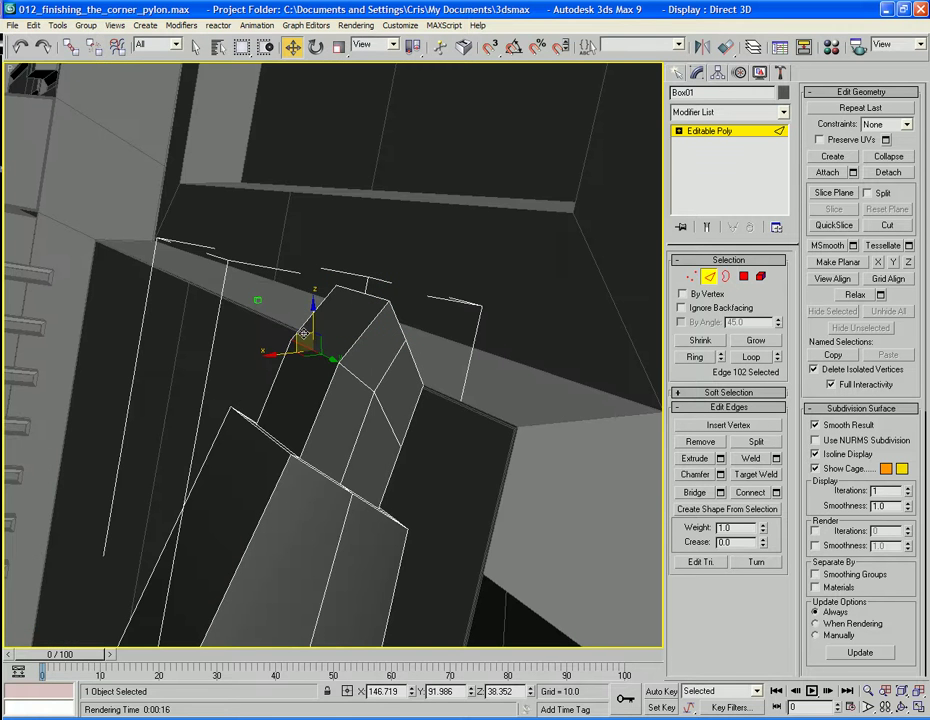
pyautogui.moveTo(304, 334); pyautogui.dragTo(309, 318)
pyautogui.keyDown('alt'); pyautogui.moveTo(309, 320); pyautogui.dragTo(334, 407, button='middle'); pyautogui.keyUp('alt')
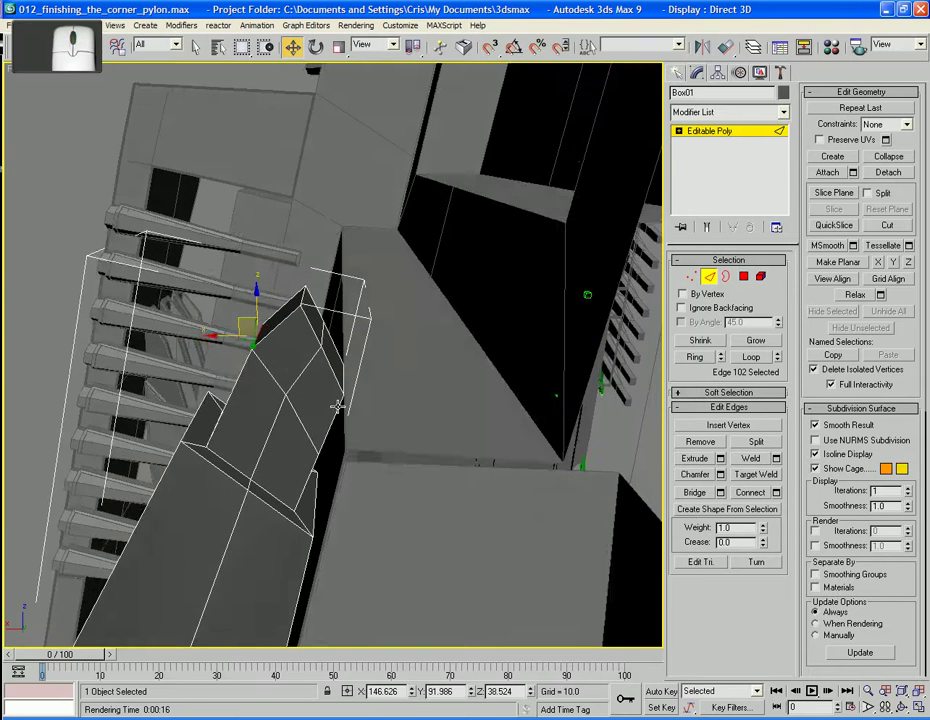
# Inset the two slanted polygons on the upper extrusion's inner side as a group by 0.09
pyautogui.keyDown('alt'); pyautogui.moveTo(334, 482); pyautogui.dragTo(316, 416, button='middle'); pyautogui.keyUp('alt')
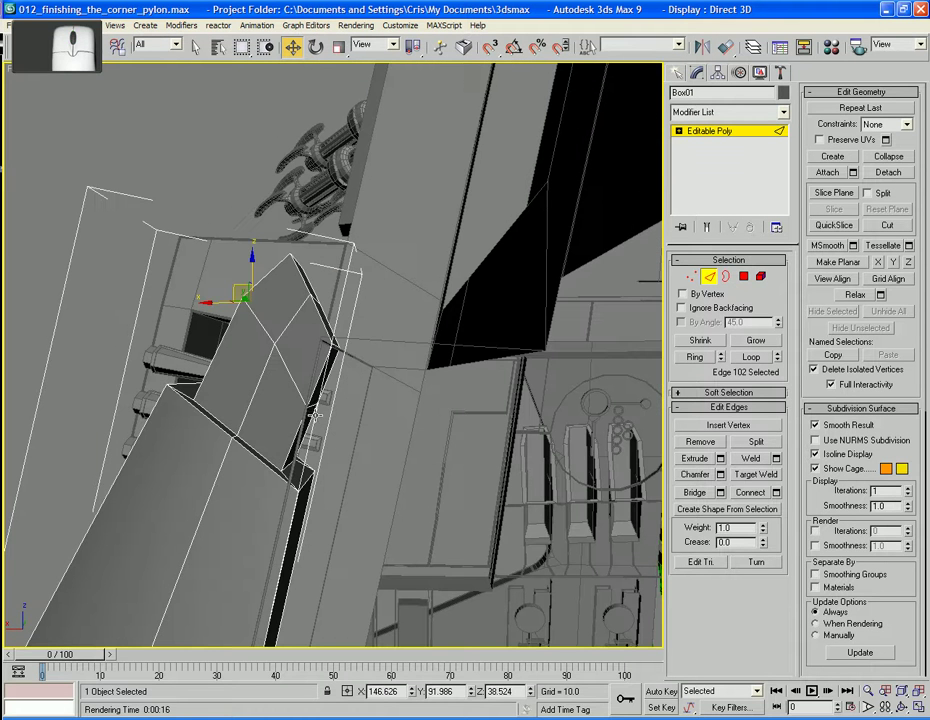
pyautogui.click(217, 270)
pyautogui.keyDown('alt'); pyautogui.moveTo(217, 270); pyautogui.dragTo(348, 418, button='middle'); pyautogui.keyUp('alt')
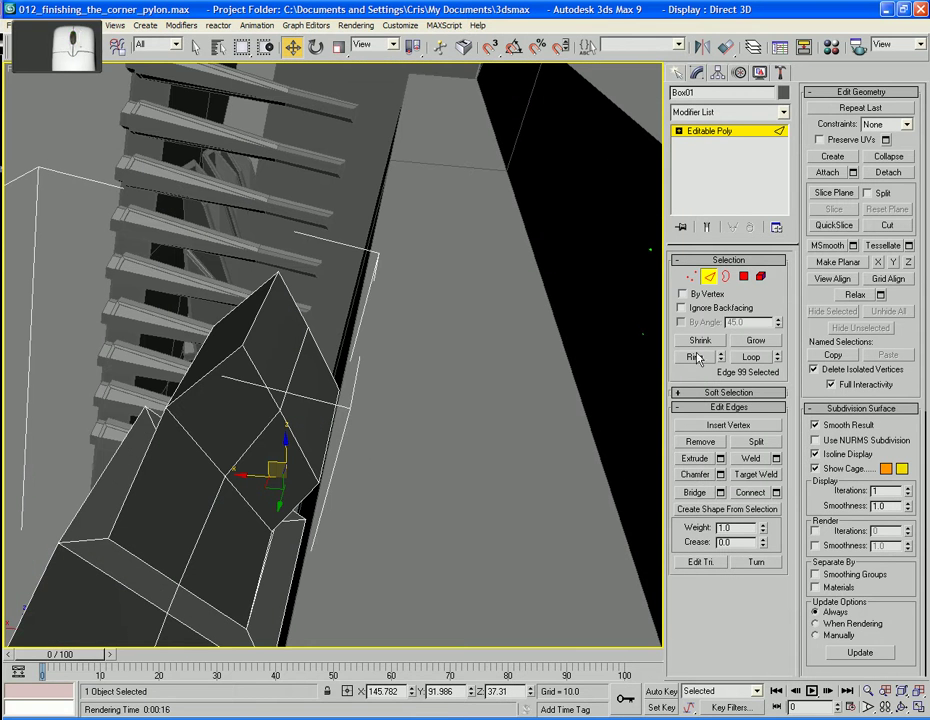
pyautogui.press('4')
pyautogui.click(300, 330)
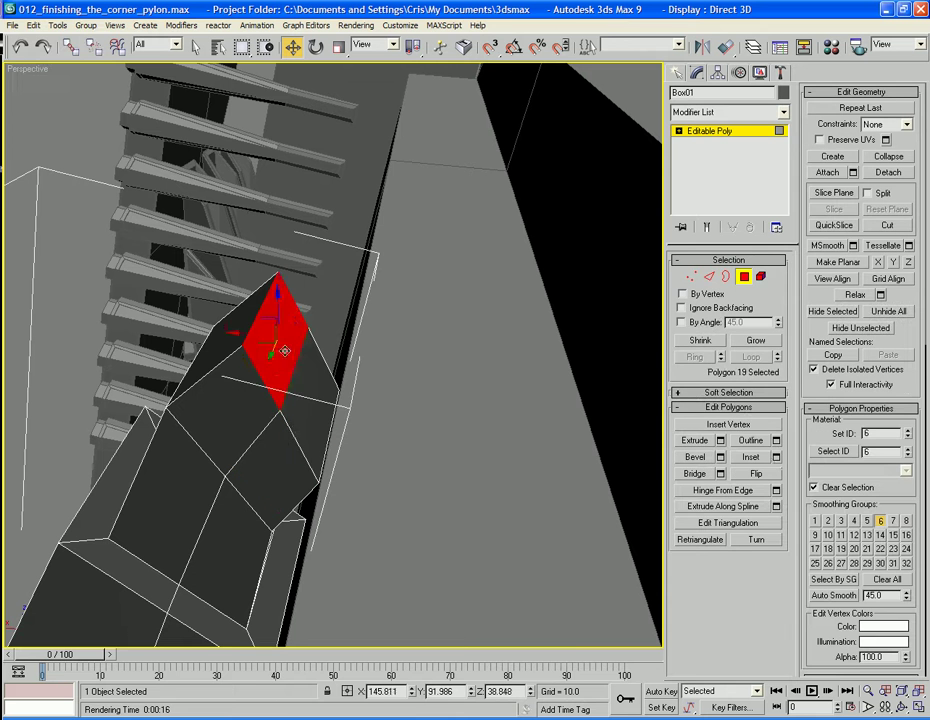
pyautogui.keyDown('ctrl'); pyautogui.click(321, 398); pyautogui.keyUp('ctrl')
pyautogui.click(776, 457)
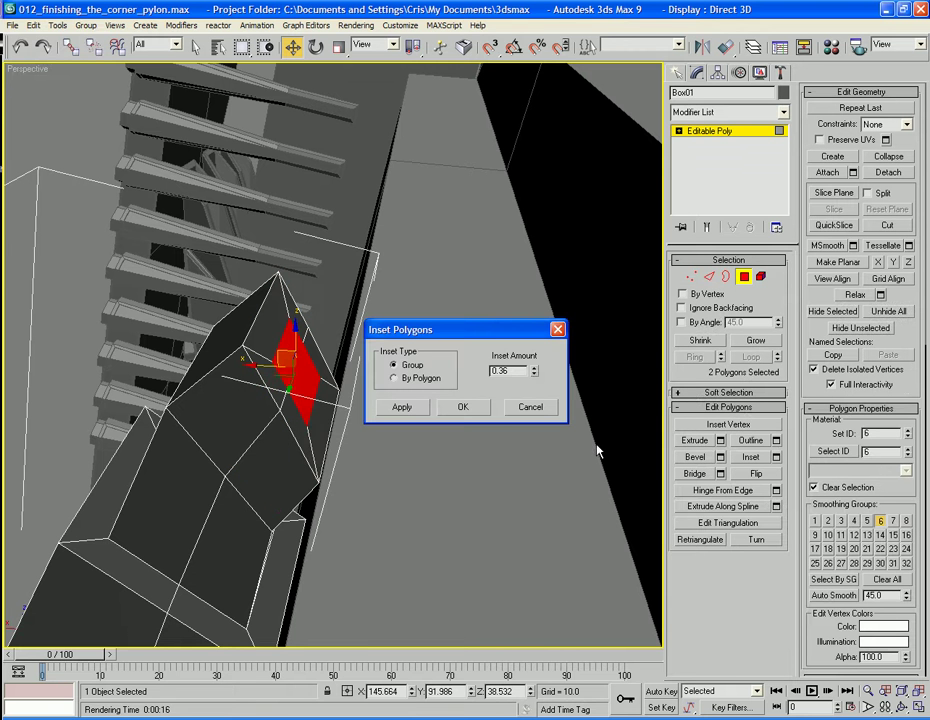
pyautogui.moveTo(536, 378); pyautogui.dragTo(535, 386)
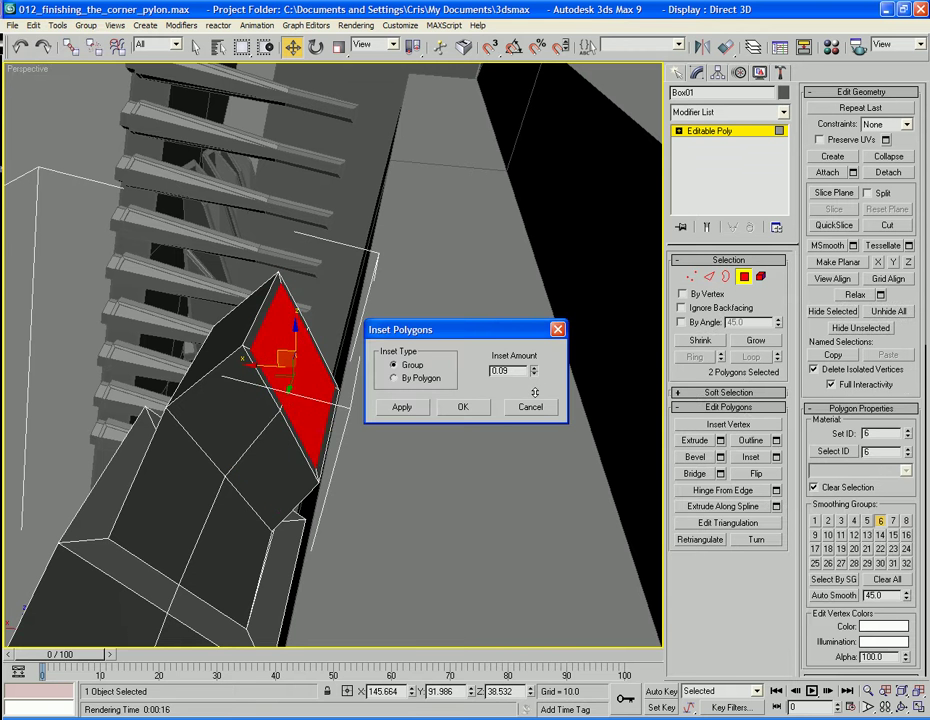
pyautogui.click(461, 409)
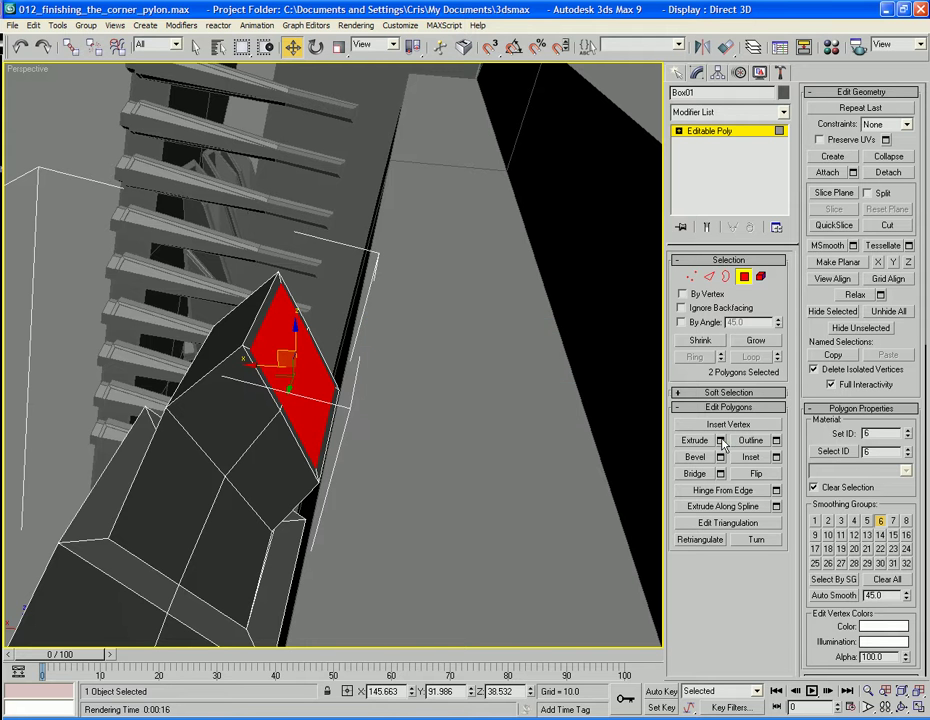
# Extrude the inset slanted polygons as a group and move them about 1.1 inward along X to form an arm
pyautogui.click(721, 441)
pyautogui.click(465, 413)
pyautogui.moveTo(253, 366); pyautogui.dragTo(376, 370)
# Scale the arm's end polygons down along X until the end face is flat
pyautogui.press('r')
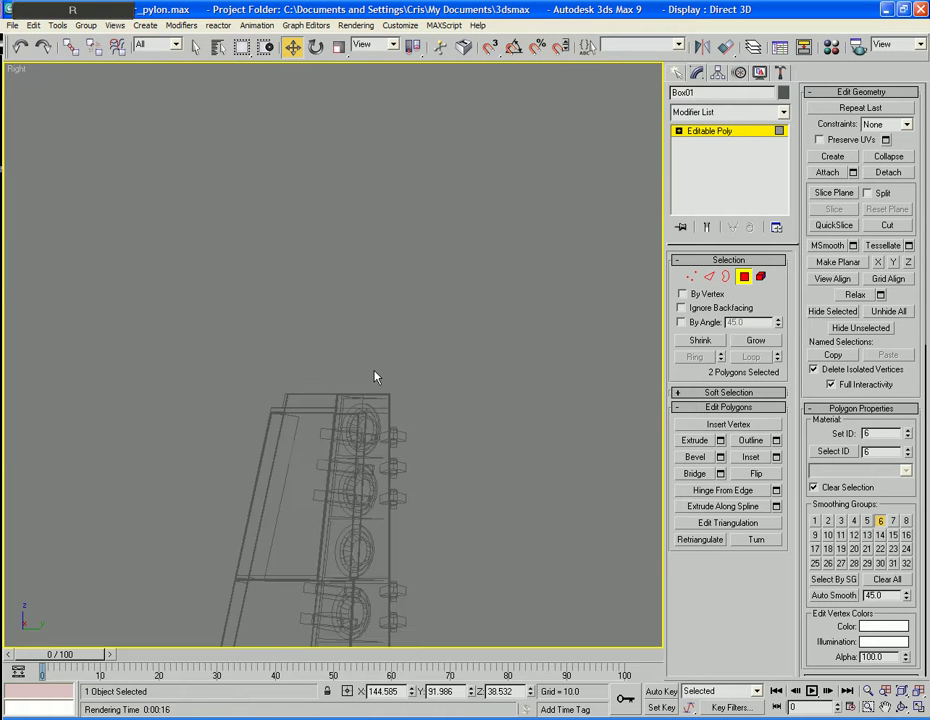
pyautogui.press('p')
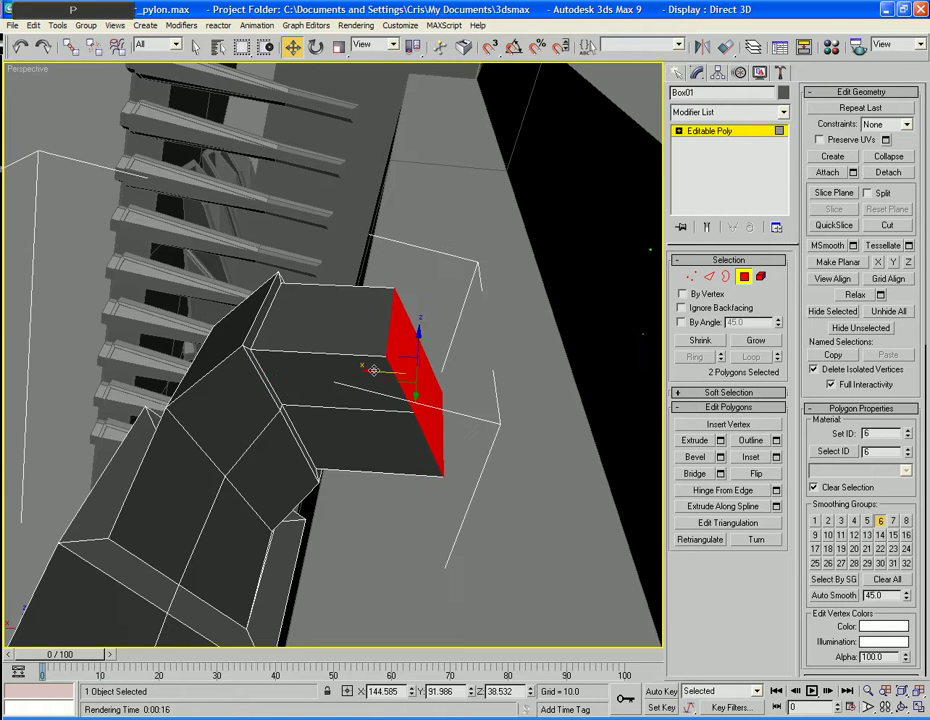
pyautogui.hotkey('ctrl', 'r')
pyautogui.moveTo(484, 386); pyautogui.dragTo(526, 393)
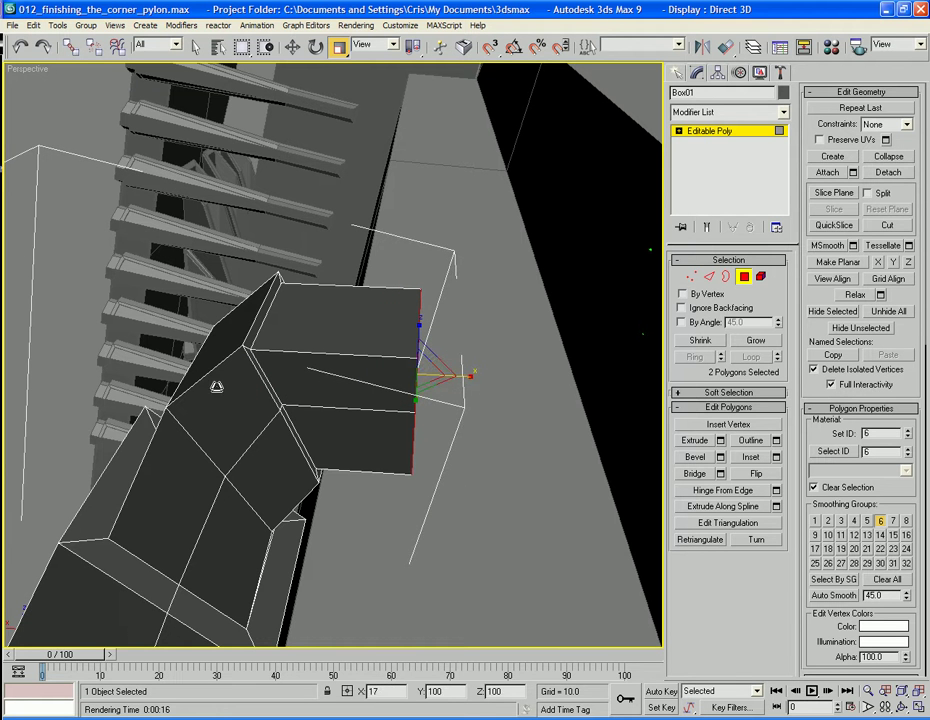
# Connect the arm's lengthwise edges with a loop around its middle, and scale the loop narrower along Y
pyautogui.keyDown('alt'); pyautogui.moveTo(405, 400); pyautogui.dragTo(438, 454, button='middle'); pyautogui.keyUp('alt')
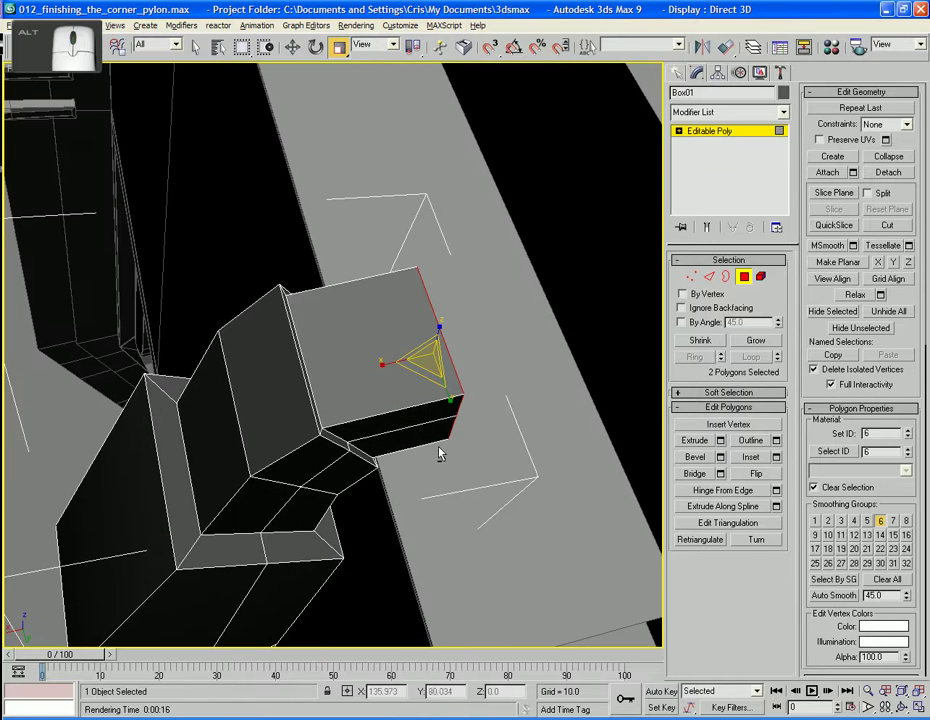
pyautogui.click(709, 276)
pyautogui.click(413, 407)
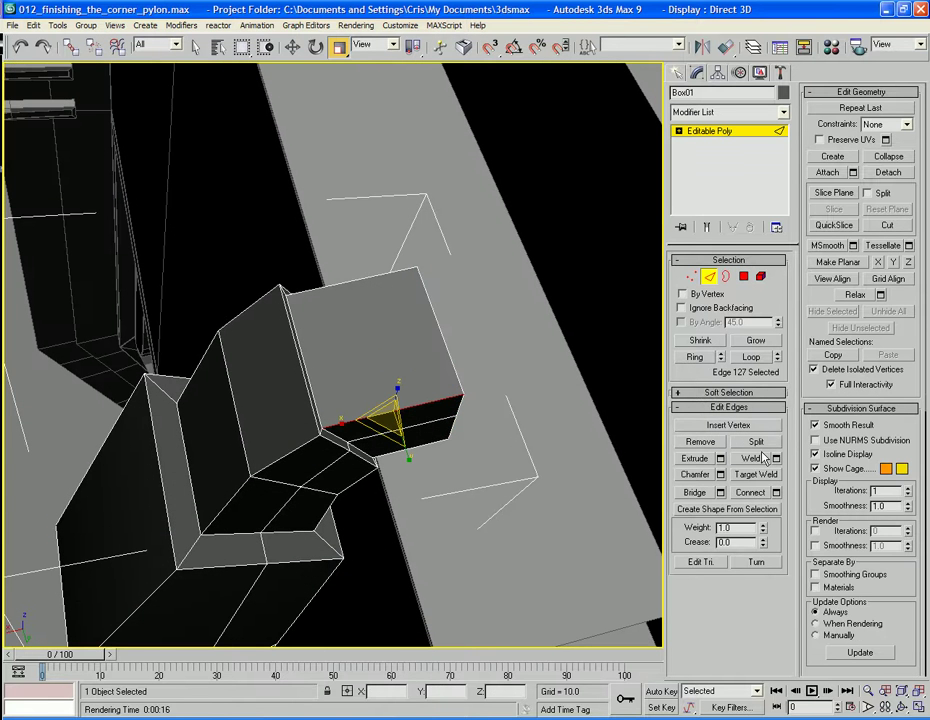
pyautogui.click(698, 357)
pyautogui.click(750, 492)
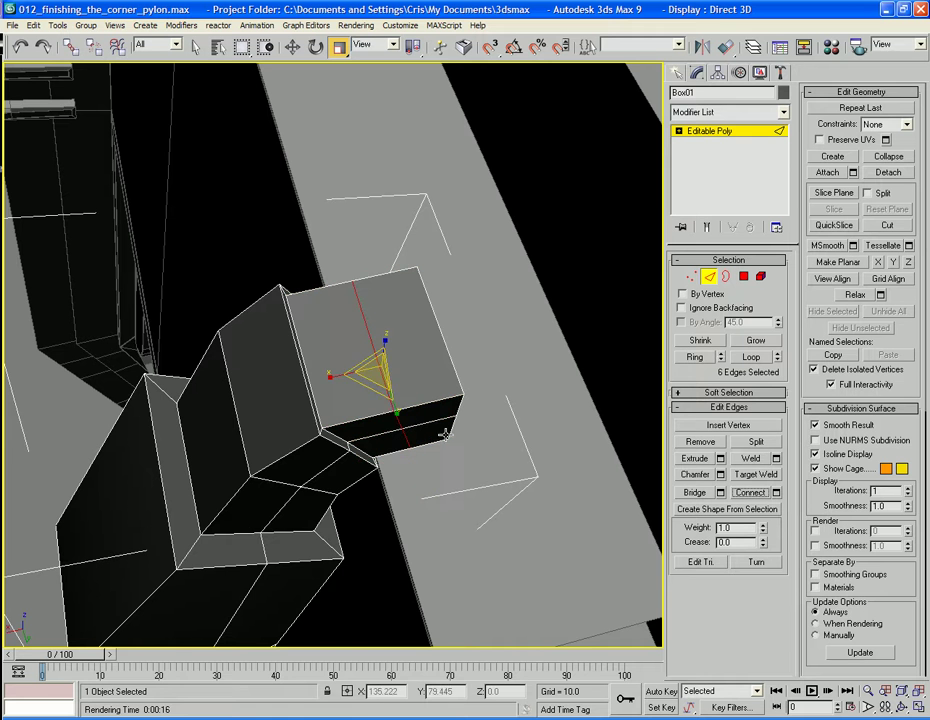
pyautogui.moveTo(392, 409); pyautogui.dragTo(393, 409)
pyautogui.keyDown('alt'); pyautogui.moveTo(392, 405); pyautogui.dragTo(440, 394, button='middle'); pyautogui.keyUp('alt')
# Scale the arm's end polygons along Y to about 81%
pyautogui.click(744, 277)
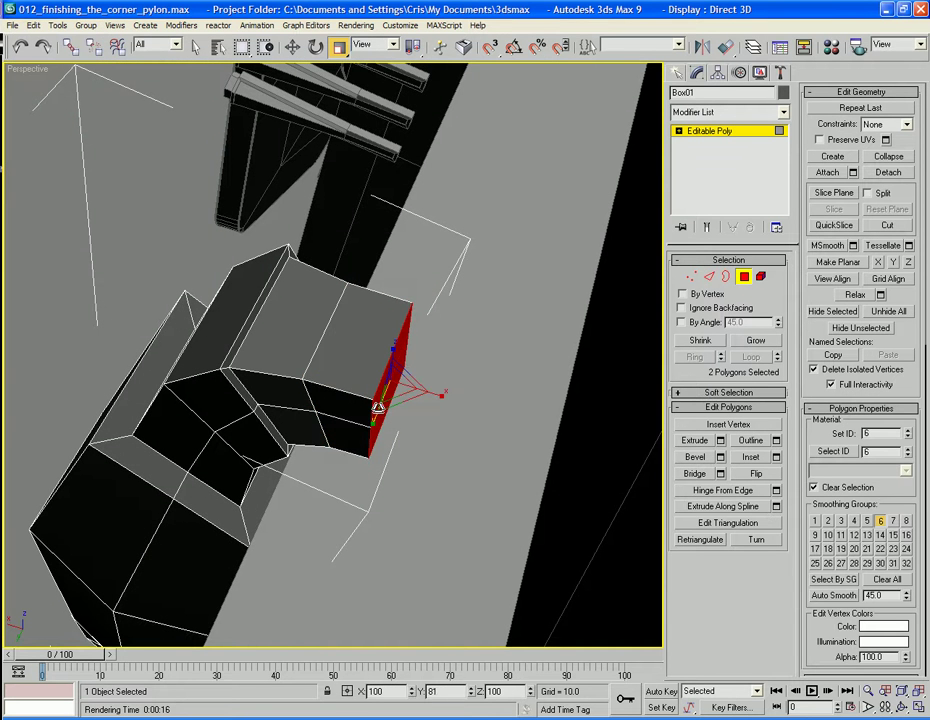
pyautogui.keyDown('alt'); pyautogui.moveTo(357, 409); pyautogui.dragTo(446, 449, button='middle'); pyautogui.keyUp('alt')
pyautogui.keyDown('alt'); pyautogui.moveTo(384, 412); pyautogui.dragTo(425, 420, button='middle'); pyautogui.keyUp('alt')
# Extrude the arm's end polygons about 1.1 further inward along X
pyautogui.click(700, 440)
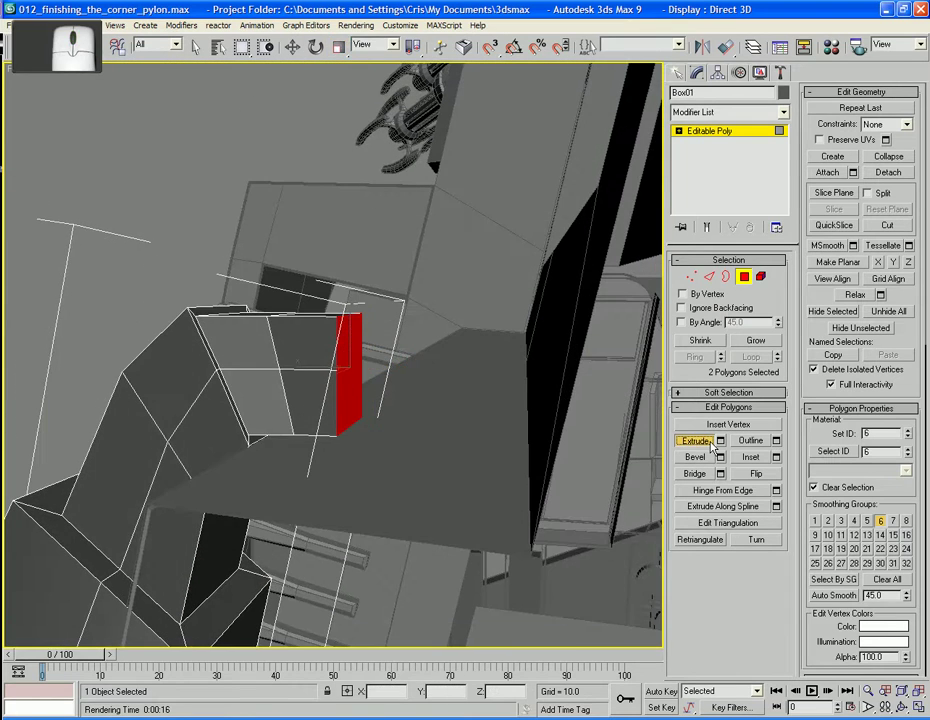
pyautogui.moveTo(350, 401)
pyautogui.mouseDown()
pyautogui.moveTo(351, 382)
pyautogui.moveTo(352, 401)
pyautogui.mouseUp()
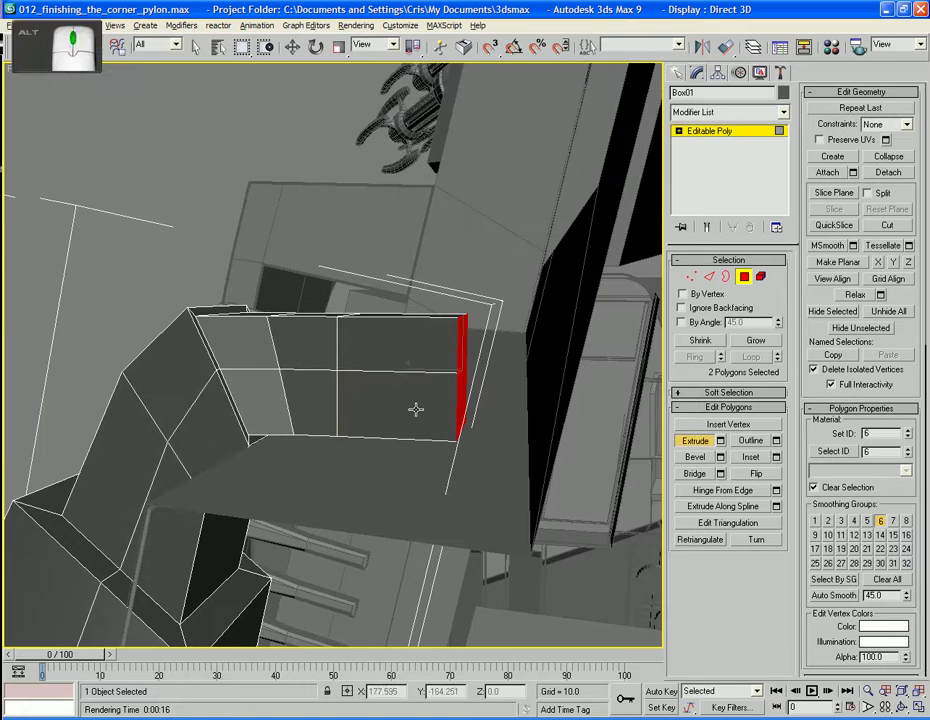
pyautogui.keyDown('alt'); pyautogui.moveTo(415, 409); pyautogui.dragTo(420, 404, button='middle'); pyautogui.keyUp('alt')
pyautogui.rightClick(417, 364)
pyautogui.press('w')
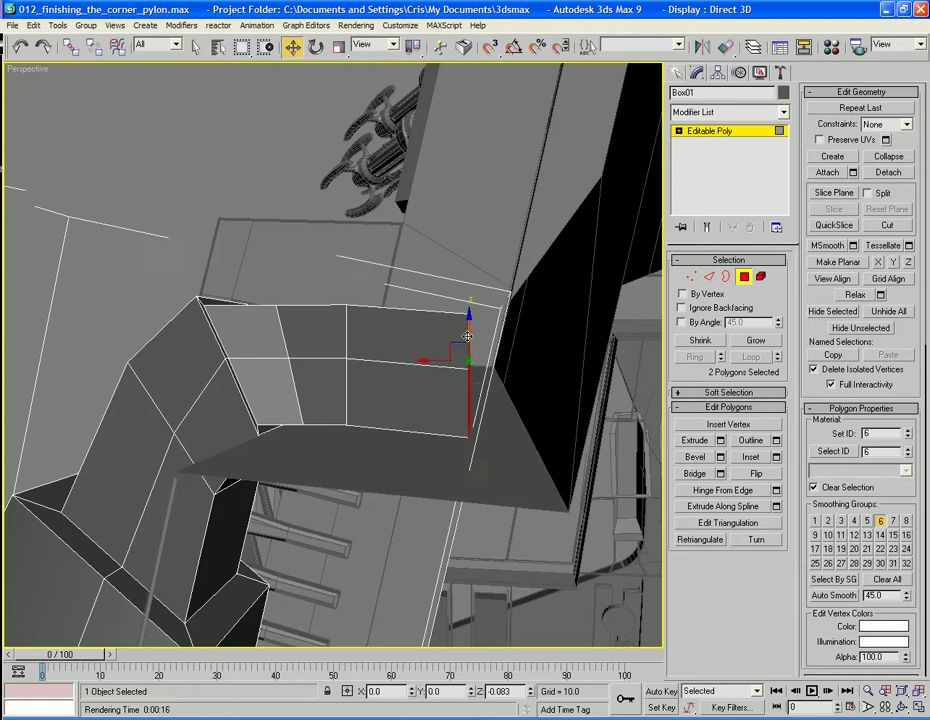
pyautogui.hotkey('ctrl', 'z')
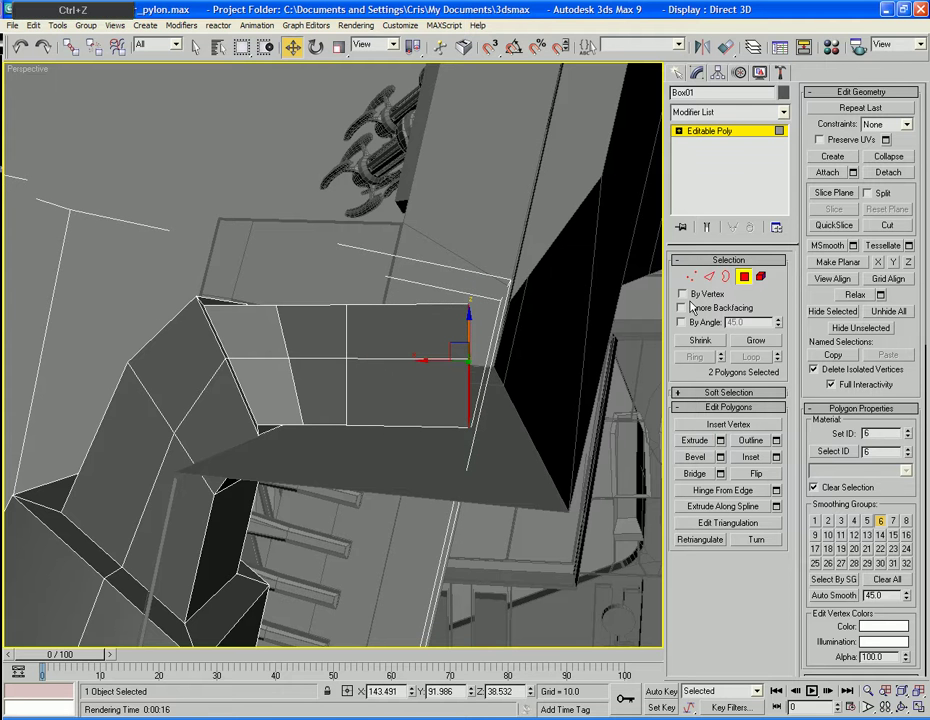
# Lower the arm's last segment slightly along Z, and move its two end polygons a little further down
pyautogui.click(759, 343)
pyautogui.moveTo(428, 316); pyautogui.dragTo(427, 330)
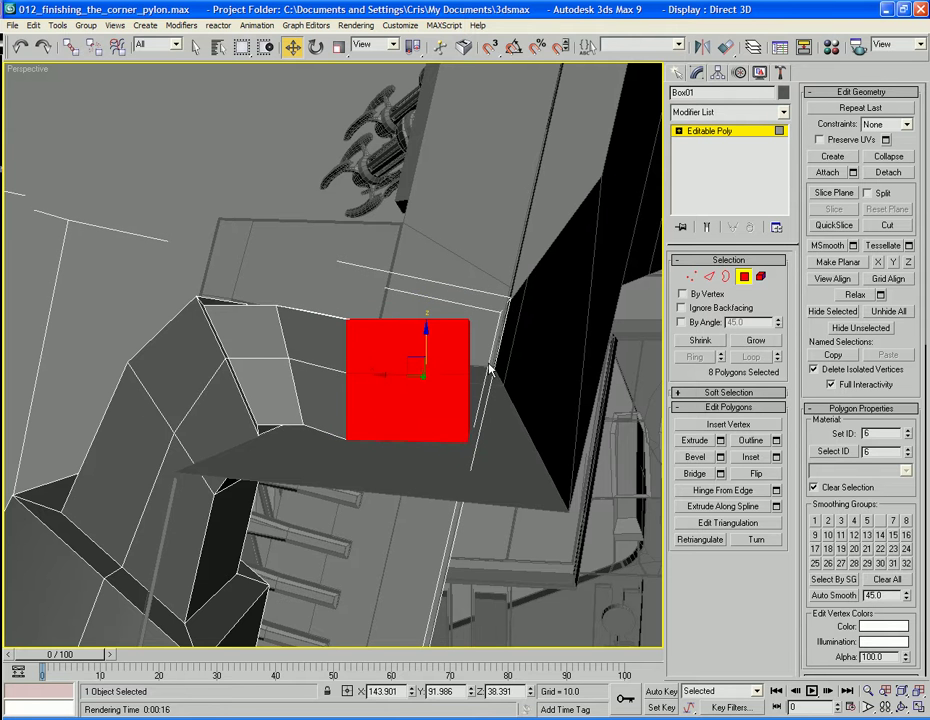
pyautogui.keyDown('alt'); pyautogui.moveTo(481, 366); pyautogui.dragTo(450, 358, button='middle'); pyautogui.keyUp('alt')
pyautogui.click(448, 358)
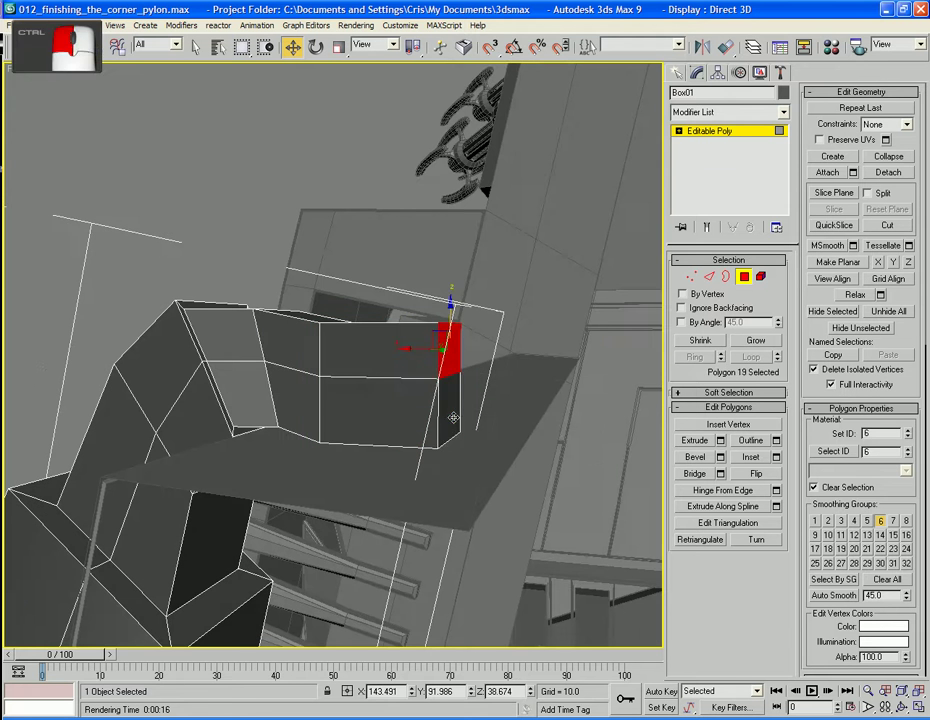
pyautogui.keyDown('ctrl'); pyautogui.click(453, 412); pyautogui.keyUp('ctrl')
pyautogui.moveTo(446, 338); pyautogui.dragTo(449, 349)
# Move the upper and middle cross edges near the arm's tip along X and Z to round it into a downward-curving hook
pyautogui.moveTo(380, 298)
pyautogui.keyDown('alt'); pyautogui.mouseDown(button='middle')
pyautogui.moveTo(374, 338)
pyautogui.moveTo(376, 299)
pyautogui.moveTo(384, 310)
pyautogui.mouseUp(button='middle'); pyautogui.keyUp('alt')
pyautogui.click(710, 279)
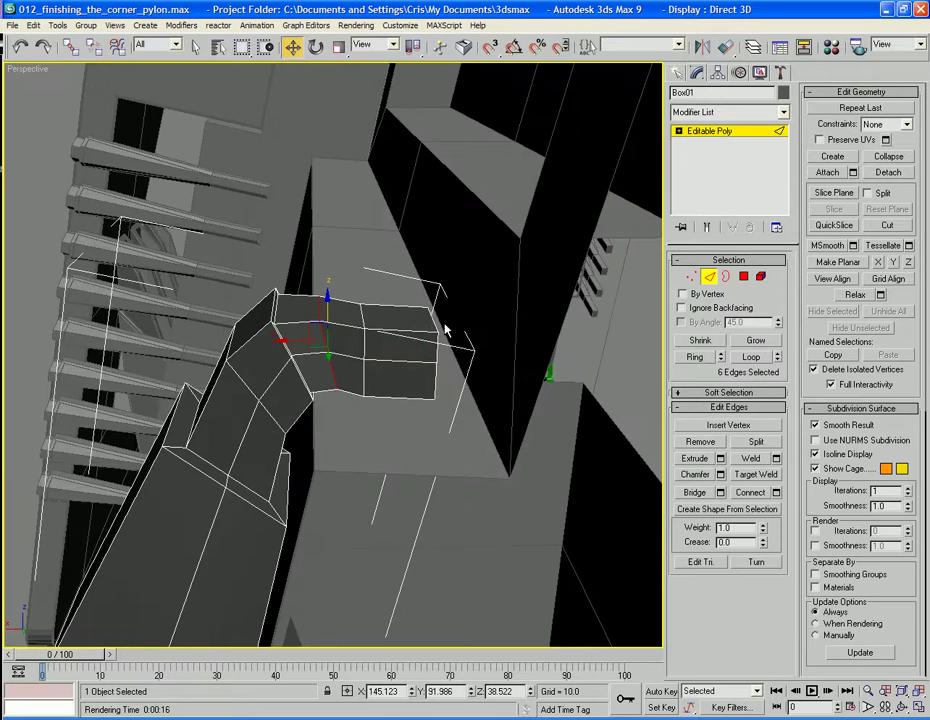
pyautogui.click(428, 315)
pyautogui.moveTo(423, 305); pyautogui.dragTo(388, 313)
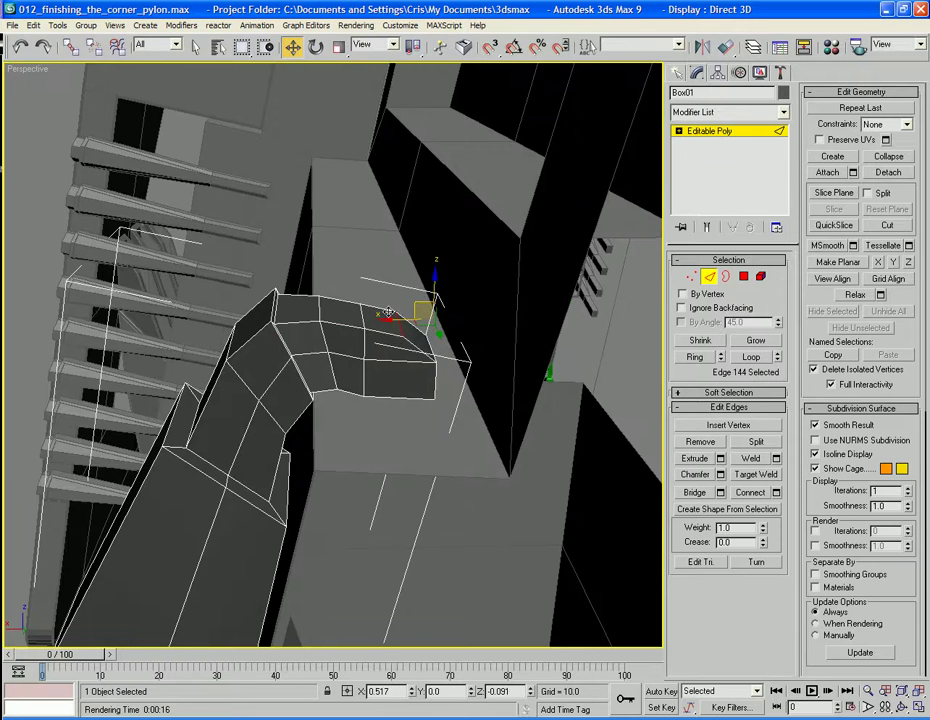
pyautogui.click(432, 351)
pyautogui.moveTo(420, 338); pyautogui.dragTo(376, 335)
pyautogui.click(355, 306)
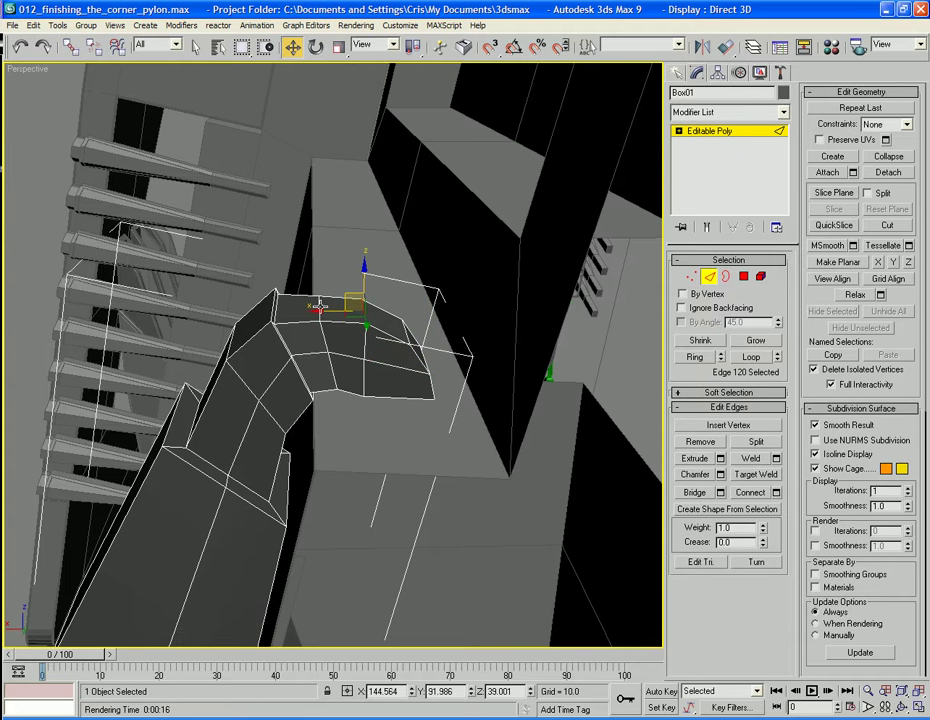
pyautogui.click(317, 295)
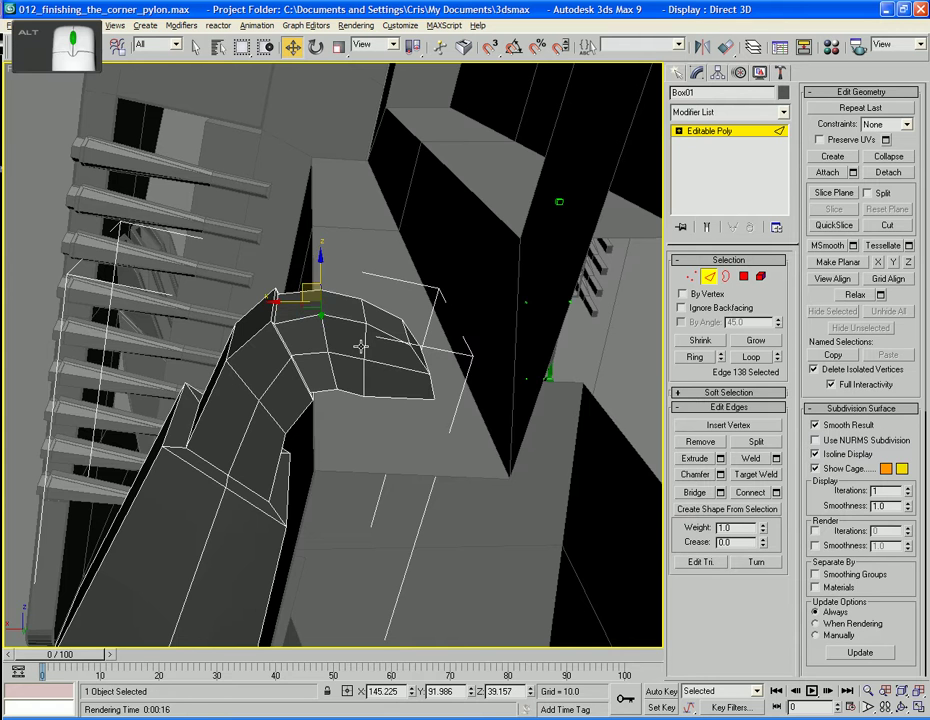
# Scale the three cross edges at the hook's tip slightly narrower along Y
pyautogui.keyDown('alt'); pyautogui.moveTo(363, 343); pyautogui.dragTo(342, 403, button='middle'); pyautogui.keyUp('alt')
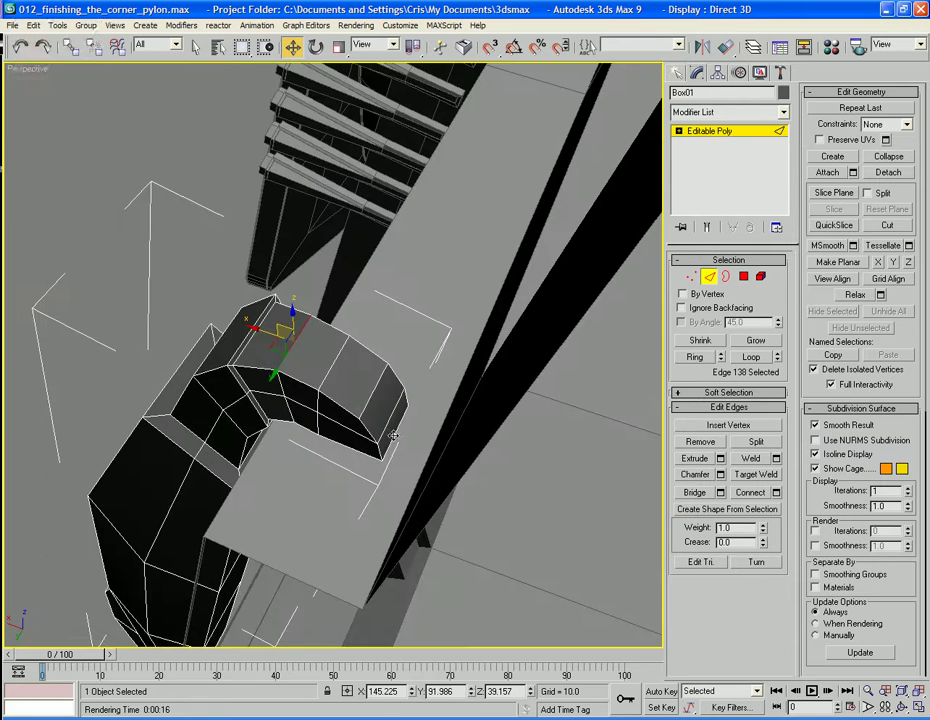
pyautogui.keyDown('ctrl'); pyautogui.click(385, 412); pyautogui.keyUp('ctrl')
pyautogui.keyDown('ctrl'); pyautogui.click(370, 397); pyautogui.keyUp('ctrl')
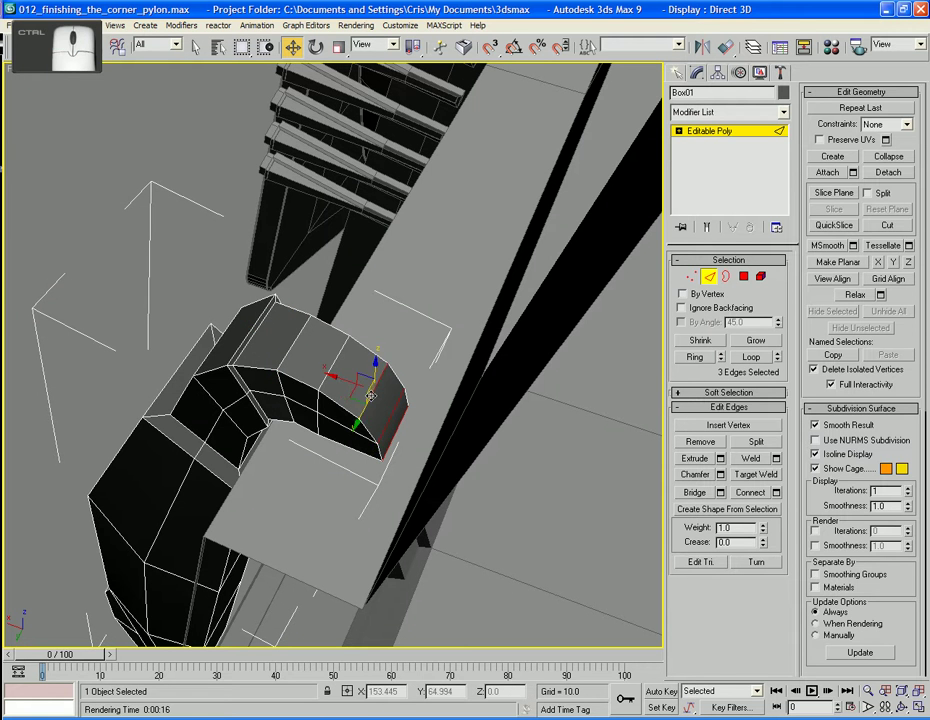
pyautogui.hotkey('ctrl', 'e')
pyautogui.moveTo(350, 433); pyautogui.dragTo(354, 422)
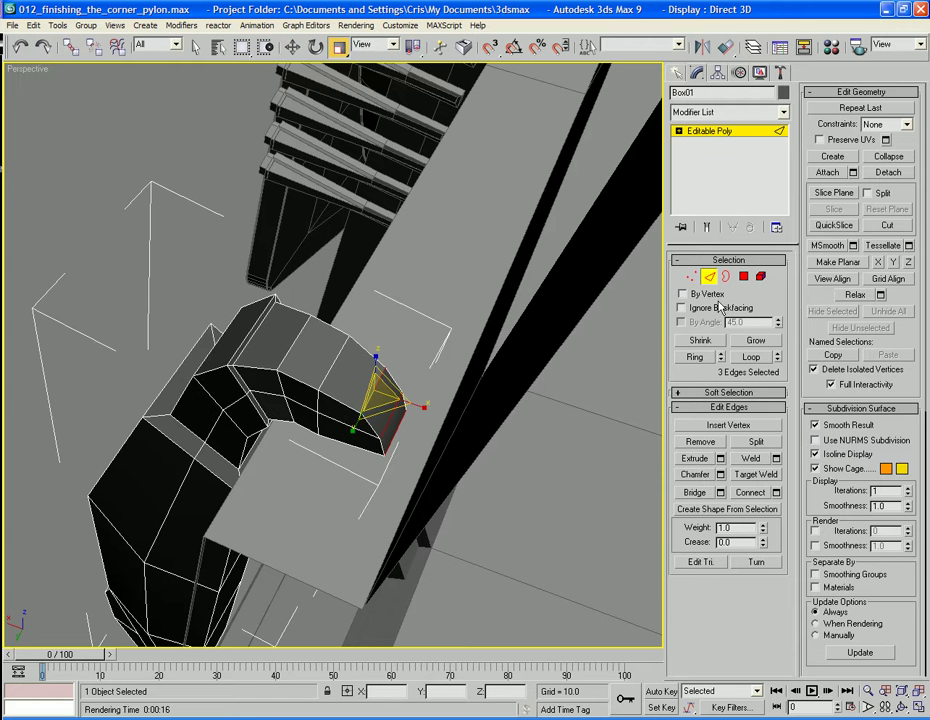
pyautogui.click(710, 279)
# Inset the two tall outer-face polygons of the box's main body as one group
pyautogui.keyDown('alt'); pyautogui.moveTo(290, 346); pyautogui.dragTo(471, 313, button='middle'); pyautogui.keyUp('alt')
pyautogui.click(744, 279)
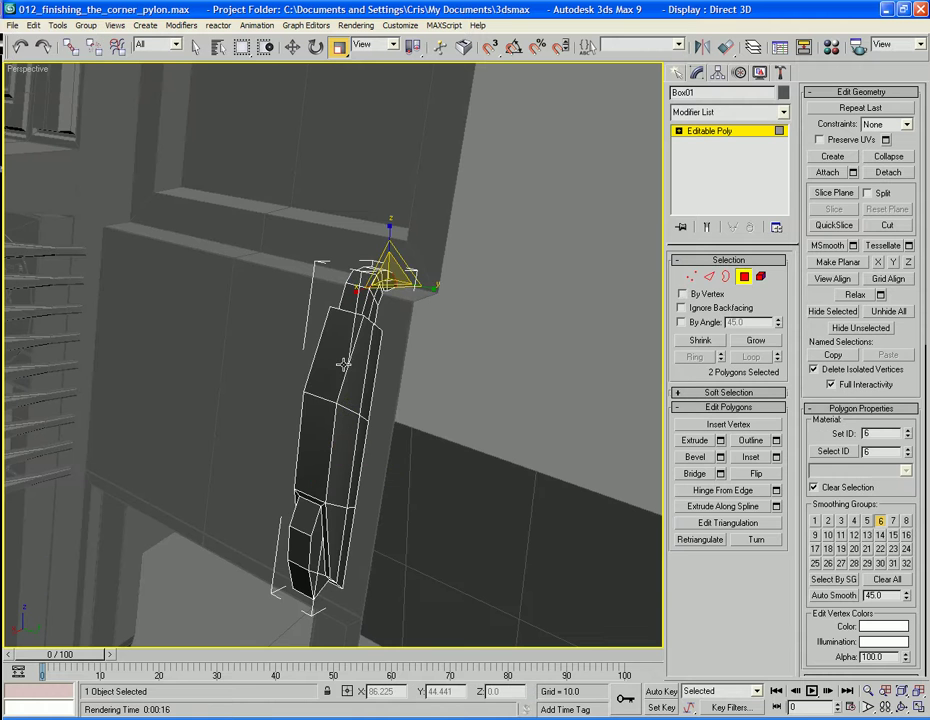
pyautogui.click(332, 366)
pyautogui.keyDown('ctrl'); pyautogui.click(332, 411); pyautogui.keyUp('ctrl')
pyautogui.scroll(3, 331, 427)
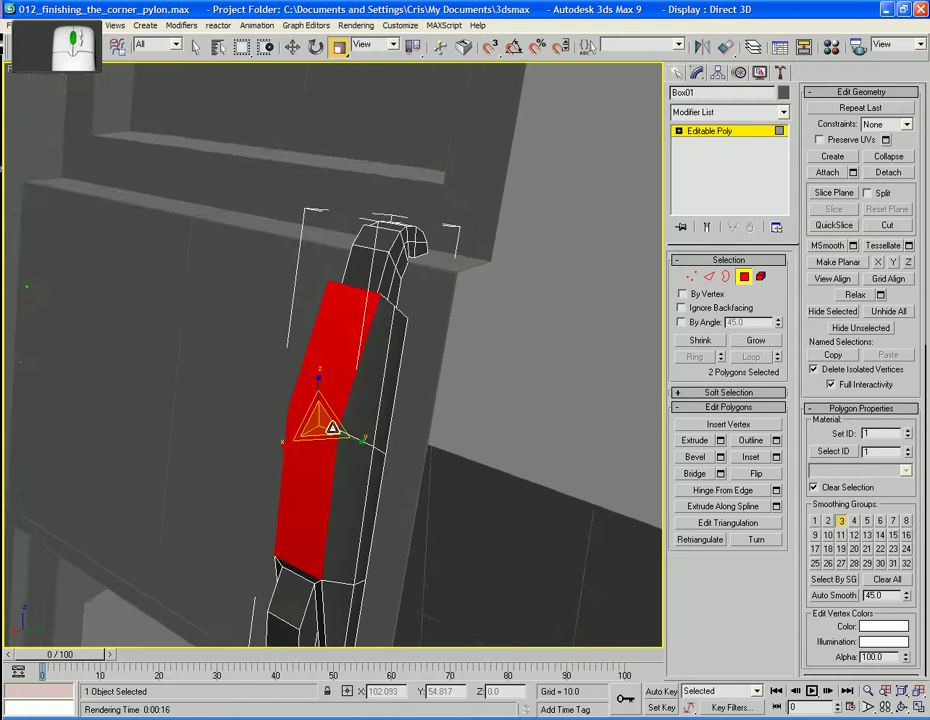
pyautogui.moveTo(332, 426); pyautogui.dragTo(344, 394, button='middle')
pyautogui.click(747, 457)
pyautogui.moveTo(336, 402); pyautogui.dragTo(336, 399)
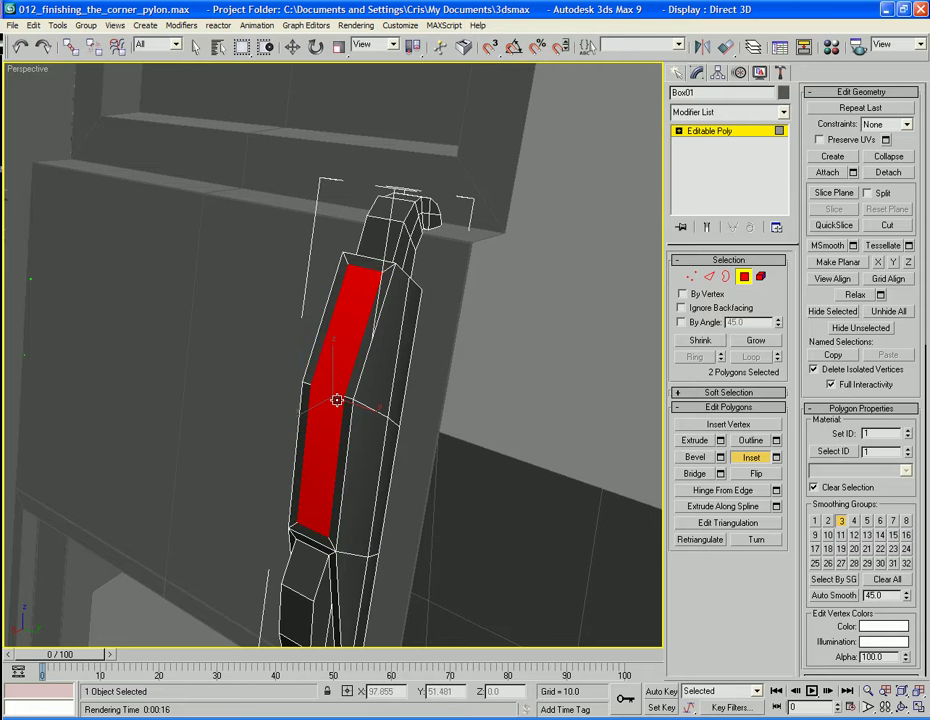
# Extrude the two inset polygons slightly outward to form a raised panel on the box's outer face
pyautogui.keyDown('alt'); pyautogui.moveTo(520, 443); pyautogui.dragTo(393, 415, button='middle'); pyautogui.keyUp('alt')
pyautogui.click(711, 440)
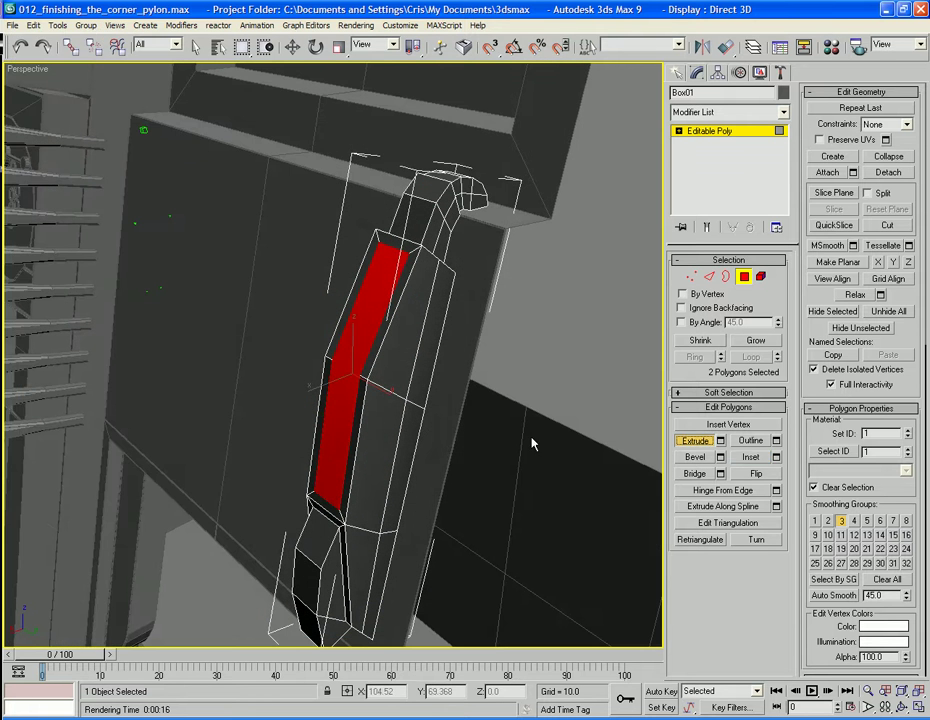
pyautogui.moveTo(344, 409); pyautogui.dragTo(344, 407)
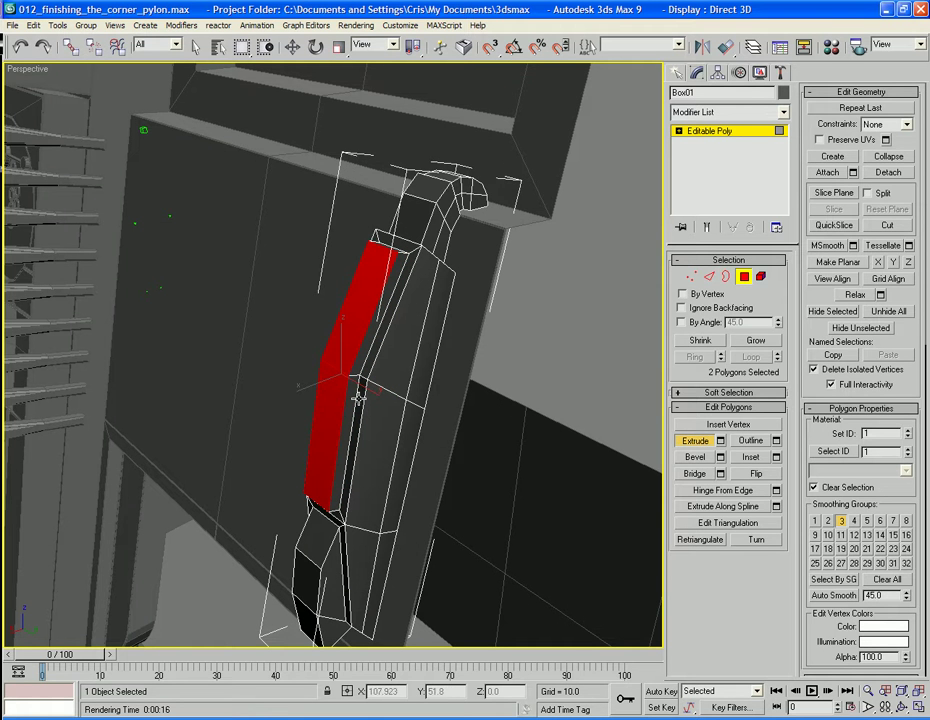
# Slide the raised panel's top edge down and its bottom edge up along the face to slope both ends
pyautogui.click(709, 276)
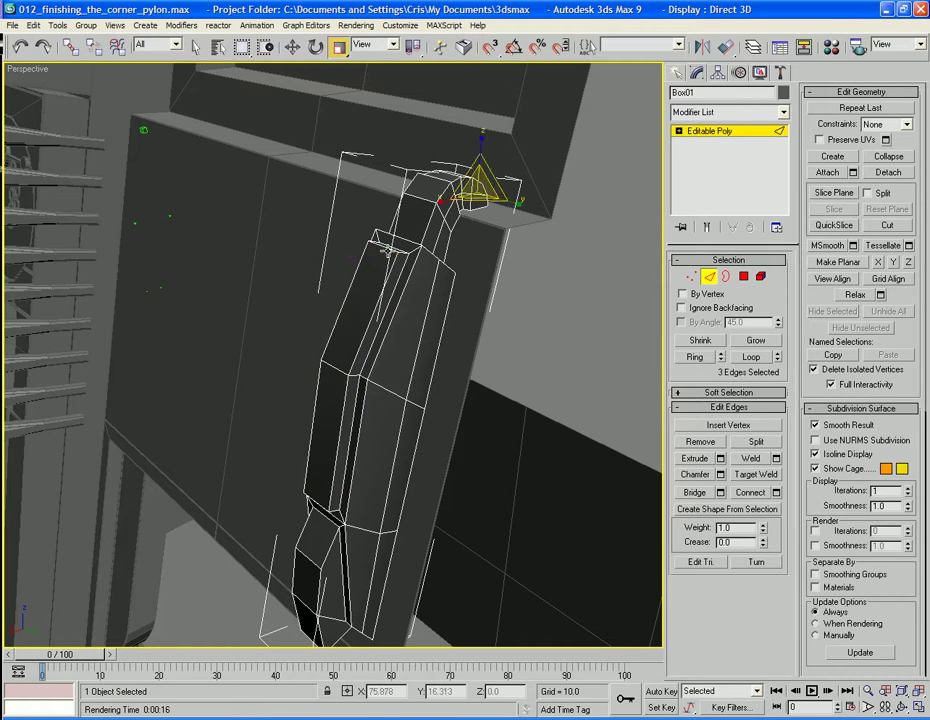
pyautogui.click(386, 248)
pyautogui.press('w')
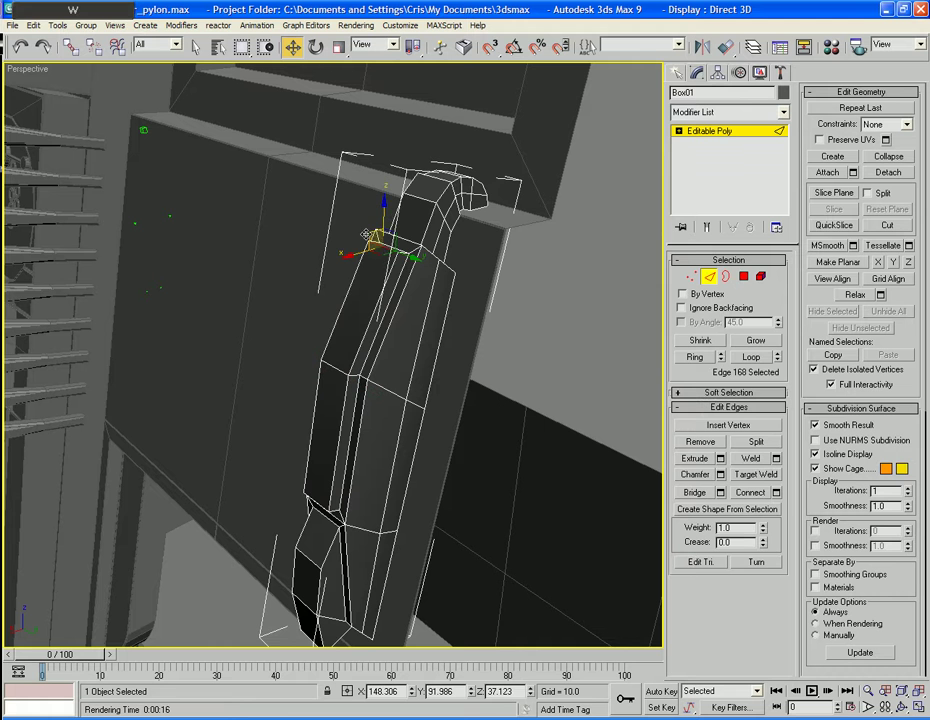
pyautogui.moveTo(374, 237); pyautogui.dragTo(352, 291)
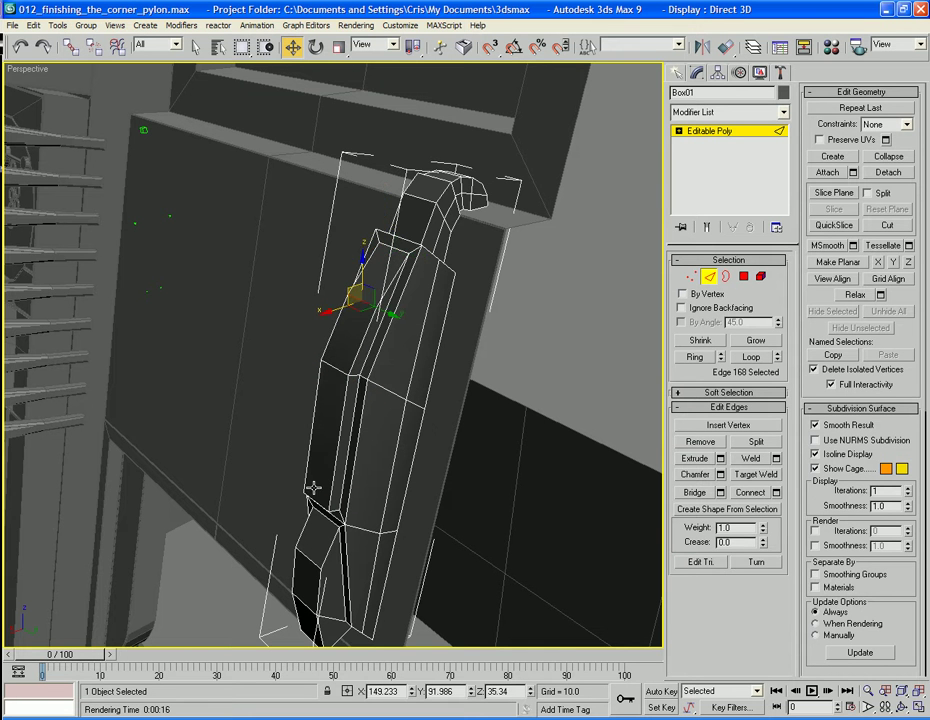
pyautogui.click(312, 503)
pyautogui.moveTo(305, 497); pyautogui.dragTo(313, 437)
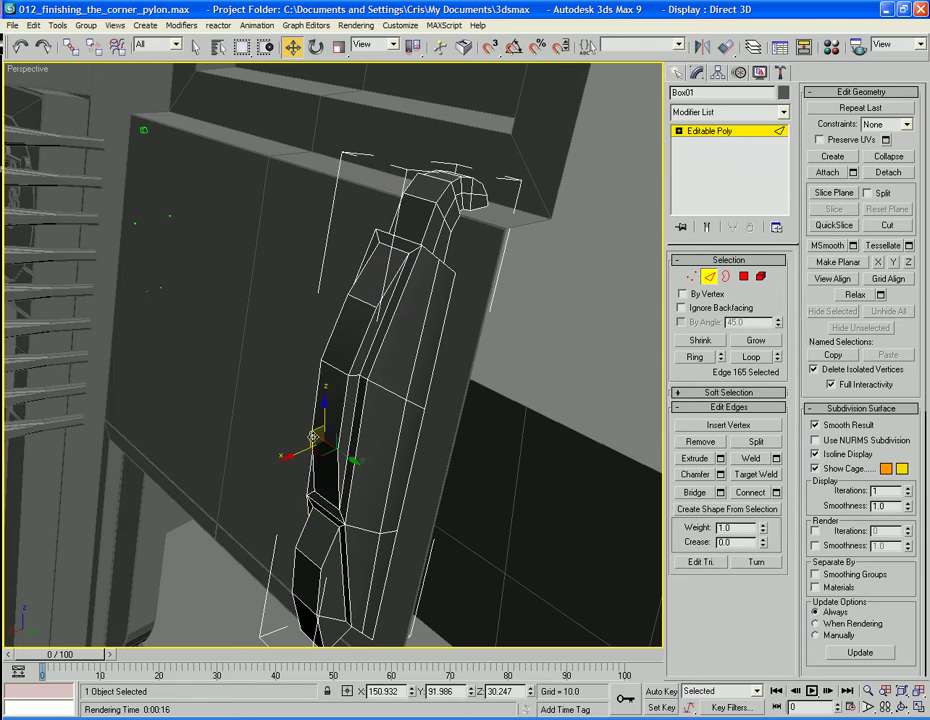
pyautogui.keyDown('alt'); pyautogui.moveTo(338, 459); pyautogui.dragTo(370, 459, button='middle'); pyautogui.keyUp('alt')
pyautogui.click(572, 380)
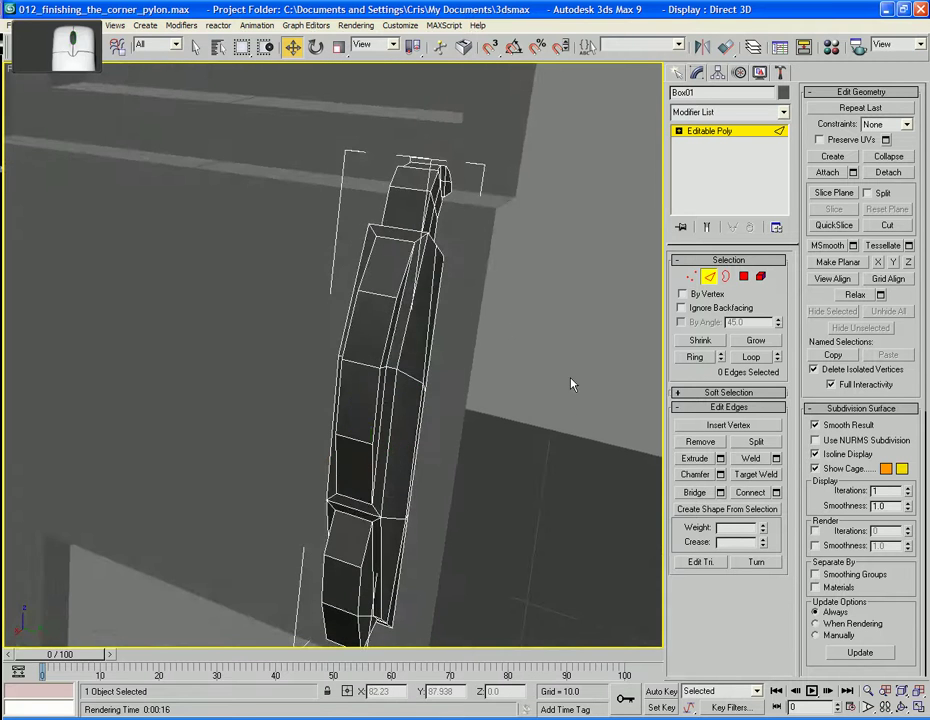
# Clone the whole sculpted box along Y as 2 copies spaced about 3.2 apart
pyautogui.scroll(-4, 571, 379)
pyautogui.keyDown('alt'); pyautogui.moveTo(537, 368); pyautogui.dragTo(579, 334, button='middle'); pyautogui.keyUp('alt')
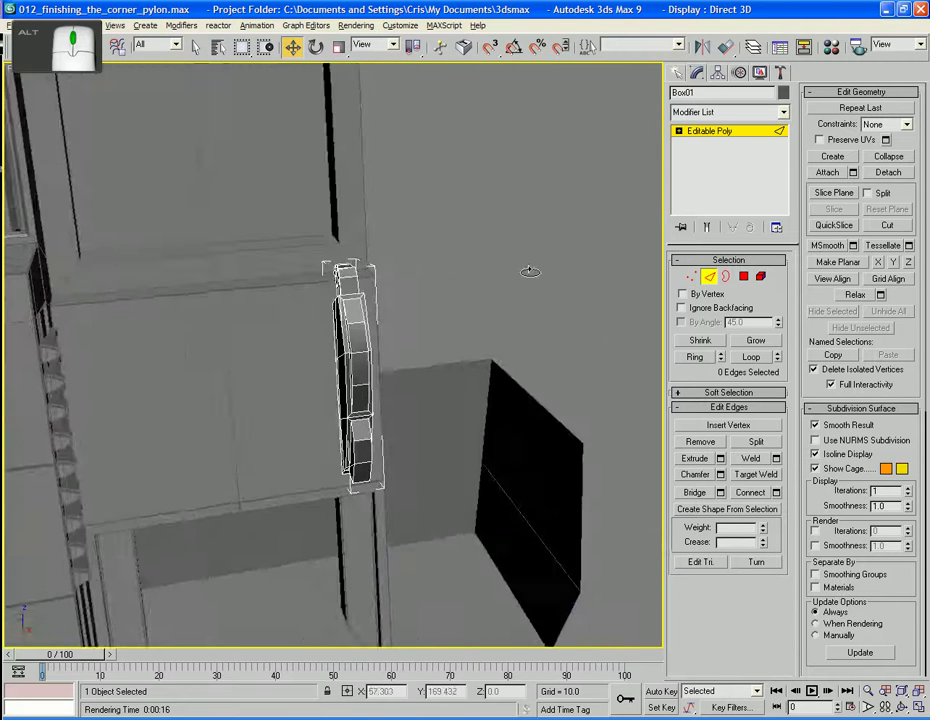
pyautogui.hotkey('shift', 'z')
pyautogui.keyDown('alt'); pyautogui.moveTo(530, 307); pyautogui.dragTo(512, 345, button='middle'); pyautogui.keyUp('alt')
pyautogui.scroll(-4, 531, 340)
pyautogui.click(709, 276)
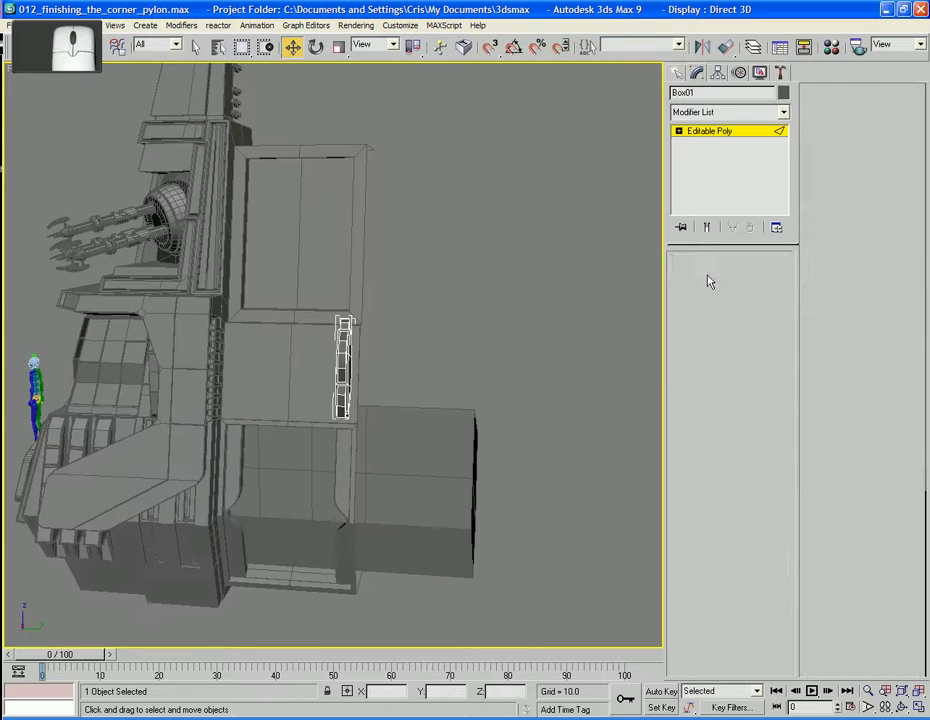
pyautogui.moveTo(512, 300)
pyautogui.keyDown('alt'); pyautogui.mouseDown(button='middle')
pyautogui.moveTo(500, 289)
pyautogui.moveTo(392, 308)
pyautogui.moveTo(509, 264)
pyautogui.moveTo(518, 291)
pyautogui.moveTo(556, 276)
pyautogui.moveTo(398, 280)
pyautogui.moveTo(461, 278)
pyautogui.moveTo(500, 289)
pyautogui.mouseUp(button='middle'); pyautogui.keyUp('alt')
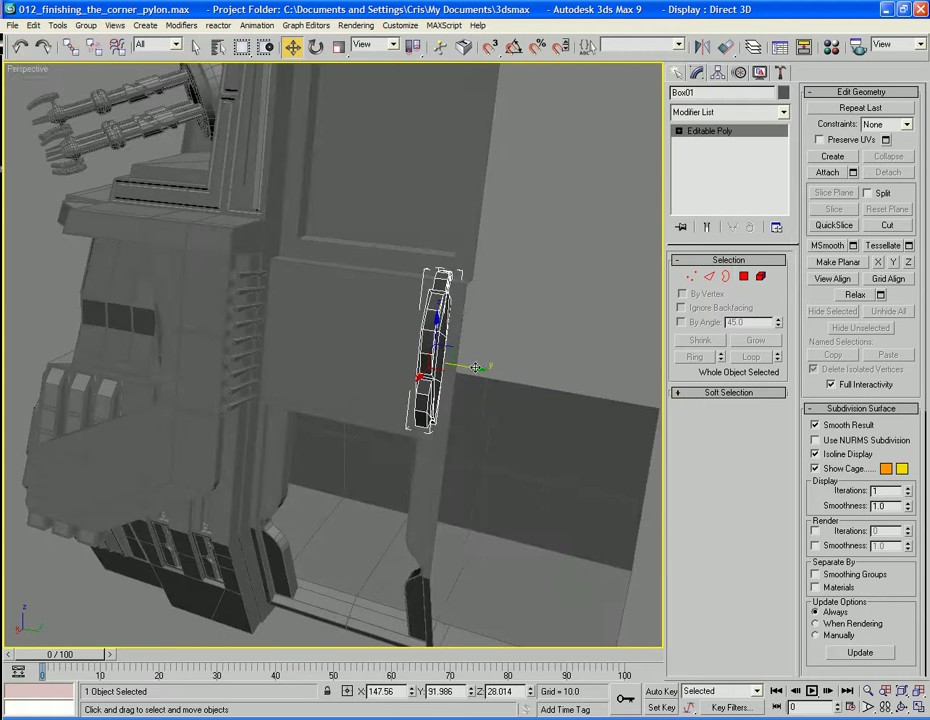
pyautogui.keyDown('shift'); pyautogui.moveTo(480, 368); pyautogui.dragTo(455, 364); pyautogui.keyUp('shift')
pyautogui.click(501, 386)
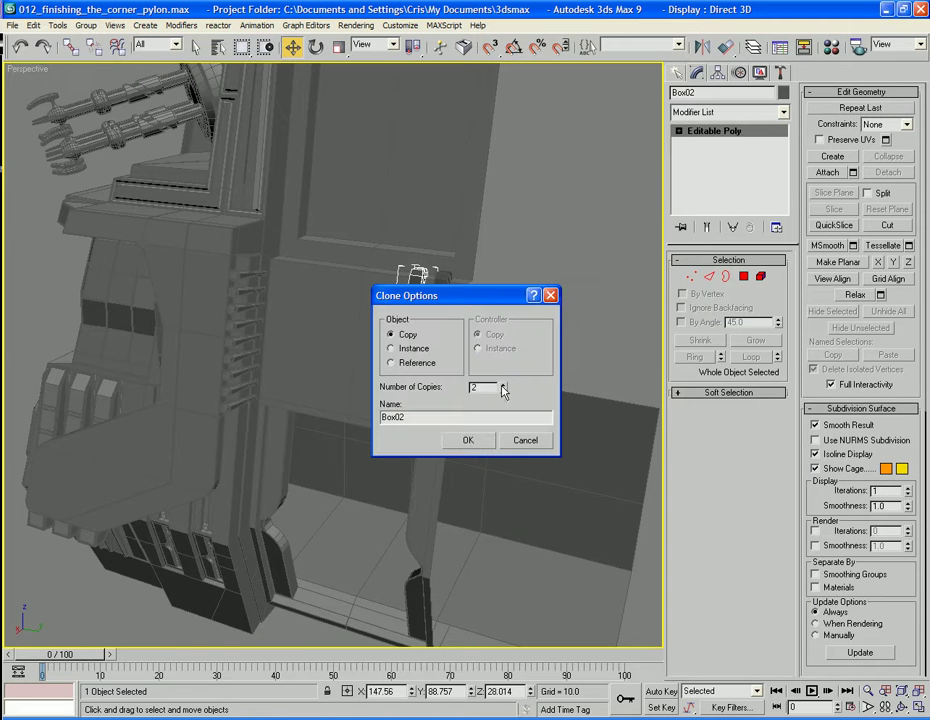
pyautogui.click(469, 441)
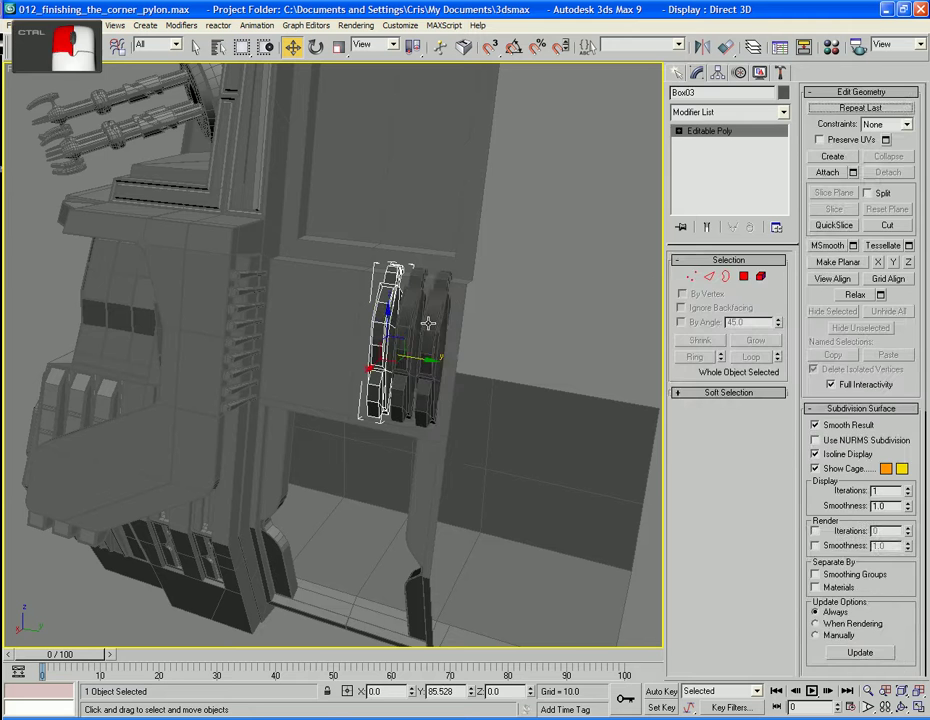
# Select all three sculpted boxes and clone them along Y to the opposite end of the obelisk's panel
pyautogui.keyDown('ctrl'); pyautogui.click(428, 322); pyautogui.keyUp('ctrl')
pyautogui.keyDown('ctrl'); pyautogui.click(444, 358); pyautogui.keyUp('ctrl')
pyautogui.keyDown('alt'); pyautogui.moveTo(287, 243); pyautogui.dragTo(244, 245, button='middle'); pyautogui.keyUp('alt')
pyautogui.press('r')
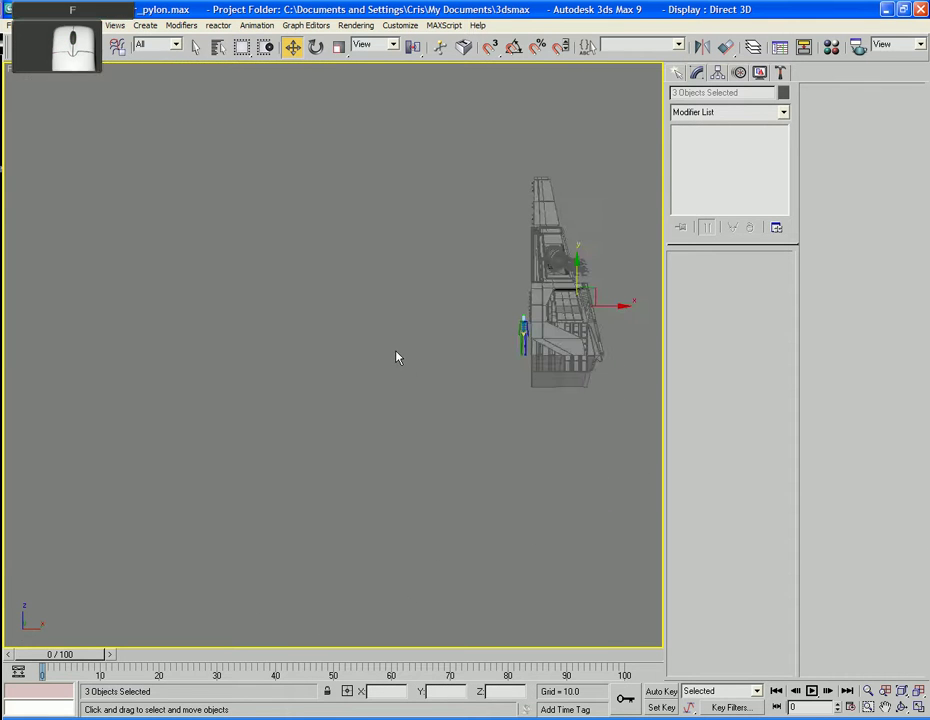
pyautogui.scroll(10, 405, 300)
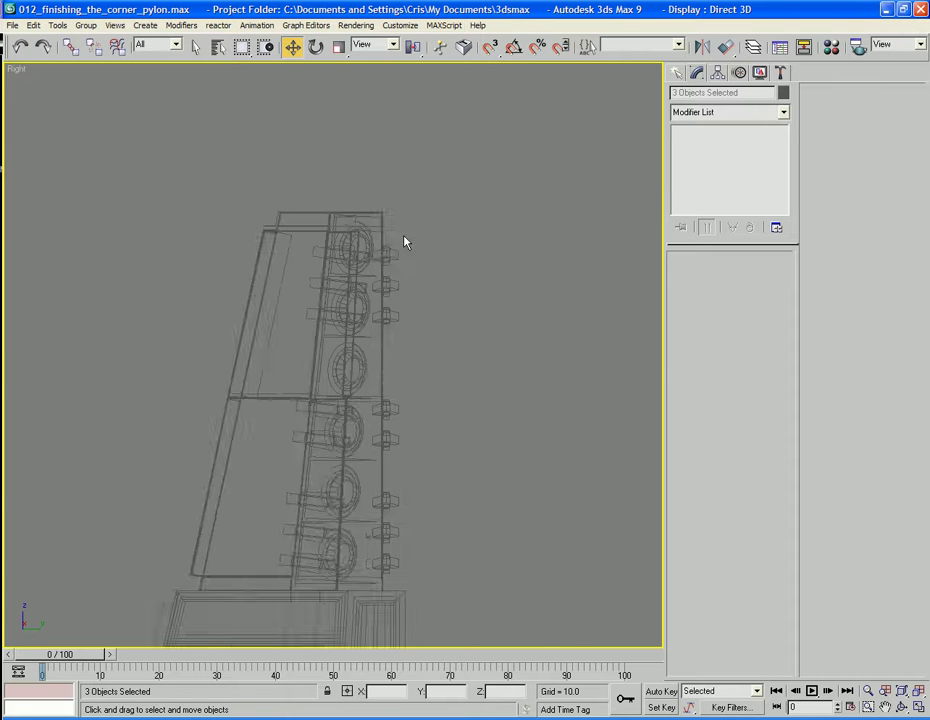
pyautogui.scroll(3, 438, 216)
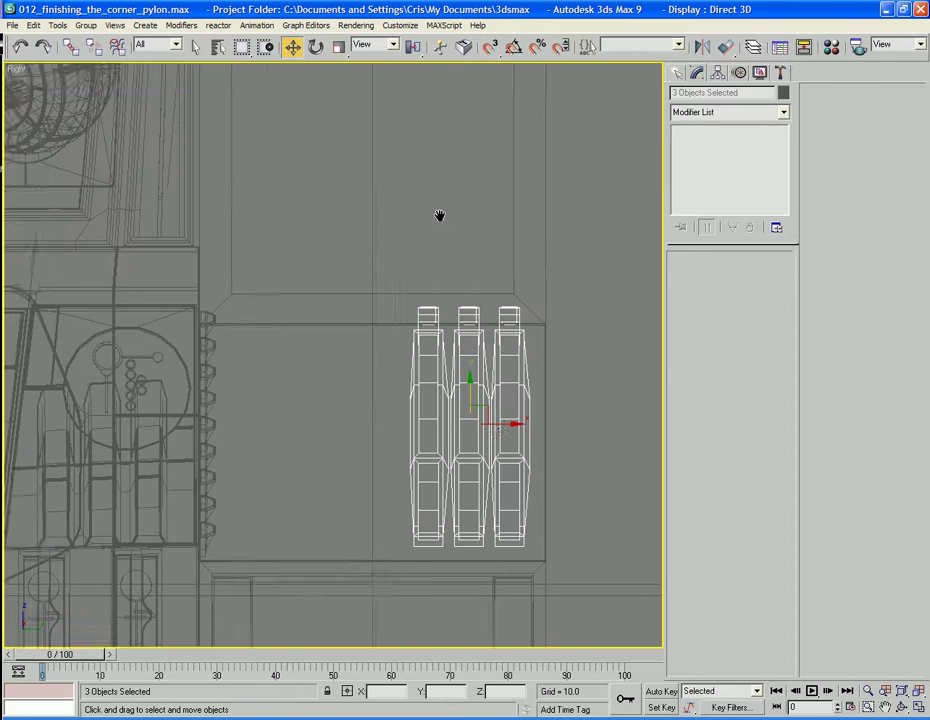
pyautogui.keyDown('shift'); pyautogui.moveTo(541, 398); pyautogui.dragTo(351, 388); pyautogui.keyUp('shift')
pyautogui.click(470, 441)
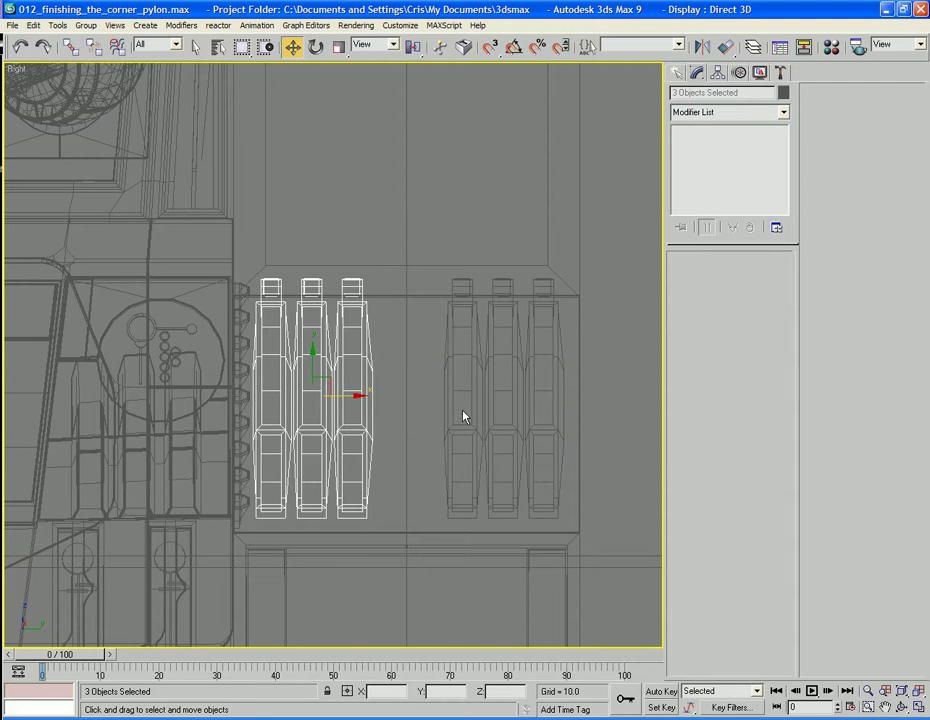
# Nudge the original three sculpted boxes slightly along Y toward the panel's centre
pyautogui.click(472, 412)
pyautogui.click(478, 405)
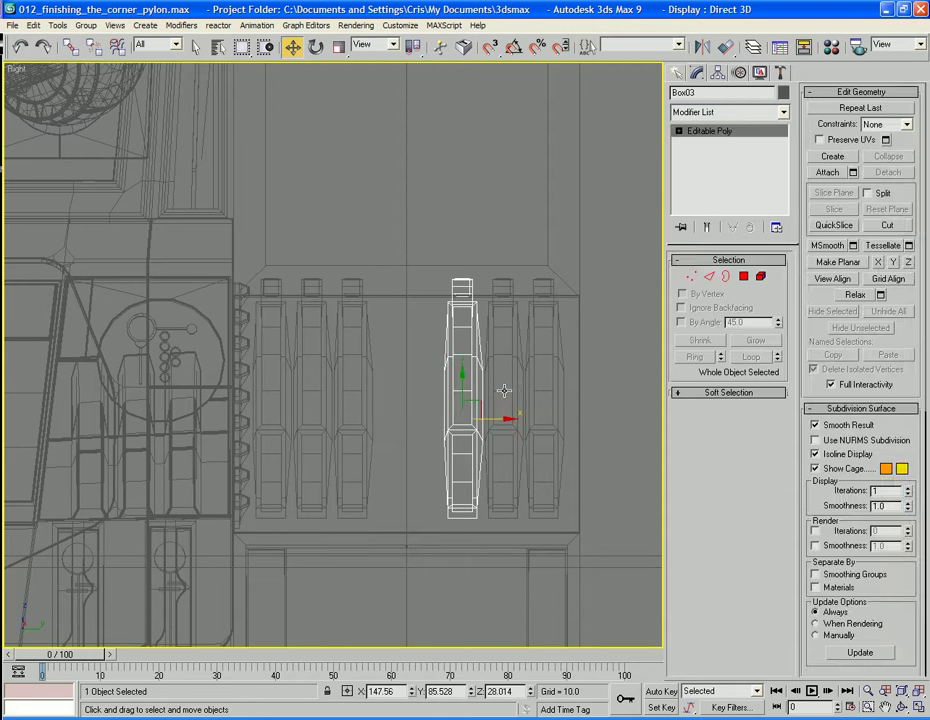
pyautogui.keyDown('ctrl'); pyautogui.click(504, 390); pyautogui.keyUp('ctrl')
pyautogui.keyDown('ctrl'); pyautogui.click(541, 391); pyautogui.keyUp('ctrl')
pyautogui.moveTo(550, 401); pyautogui.dragTo(548, 397)
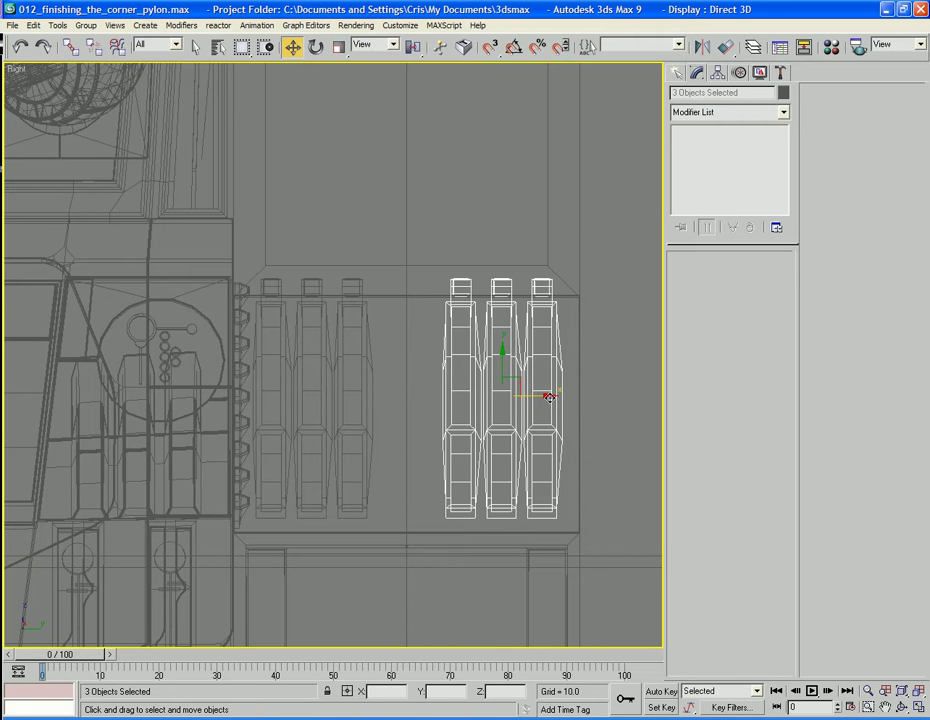
pyautogui.press('p')
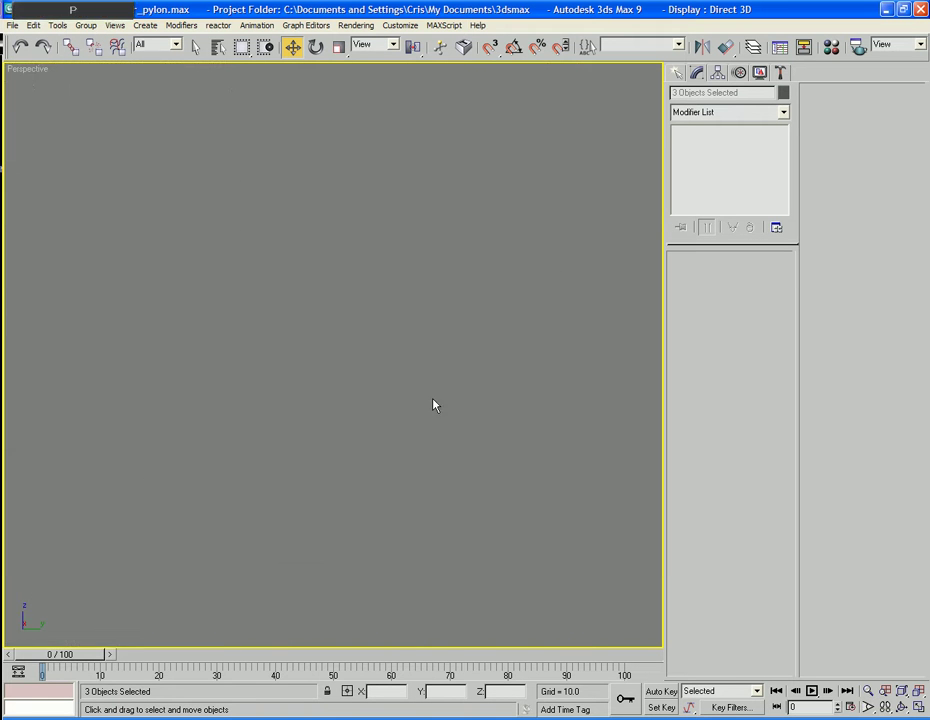
pyautogui.press('F3')
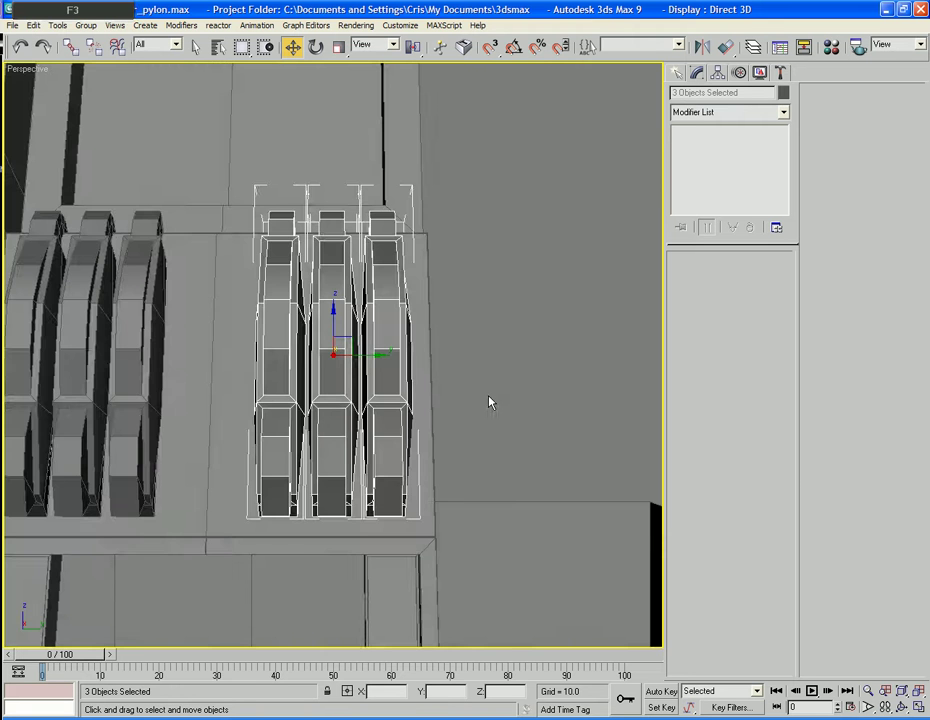
pyautogui.keyDown('alt'); pyautogui.moveTo(490, 400); pyautogui.dragTo(466, 368, button='middle'); pyautogui.keyUp('alt')
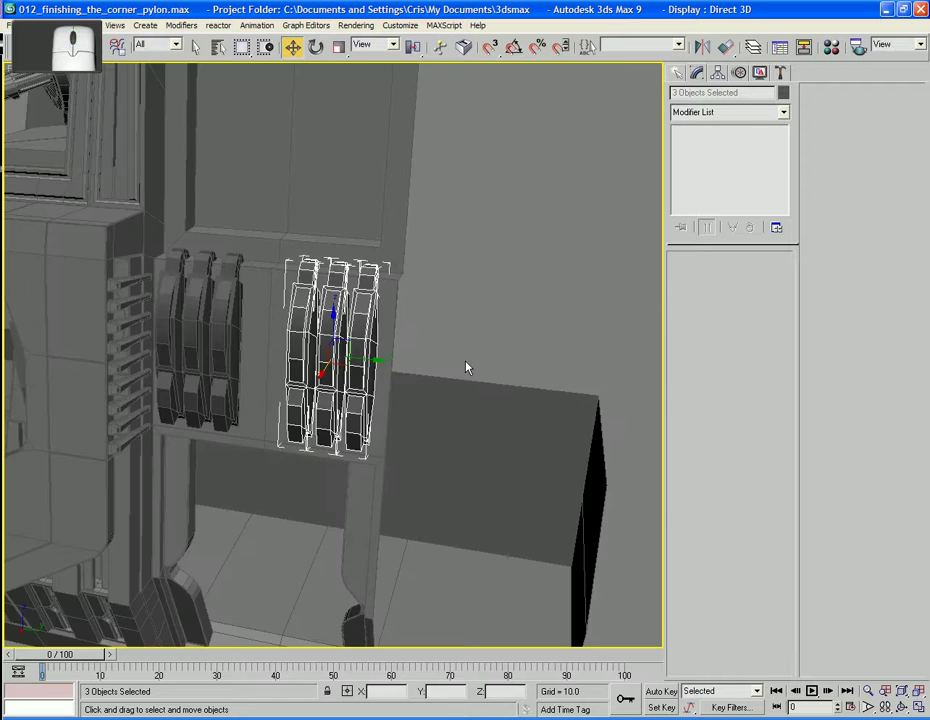
pyautogui.click(465, 288)
# Attach the other five sculpted boxes to the box at the outer end of the obelisk panel
pyautogui.keyDown('alt'); pyautogui.moveTo(465, 286); pyautogui.dragTo(391, 311, button='middle'); pyautogui.keyUp('alt')
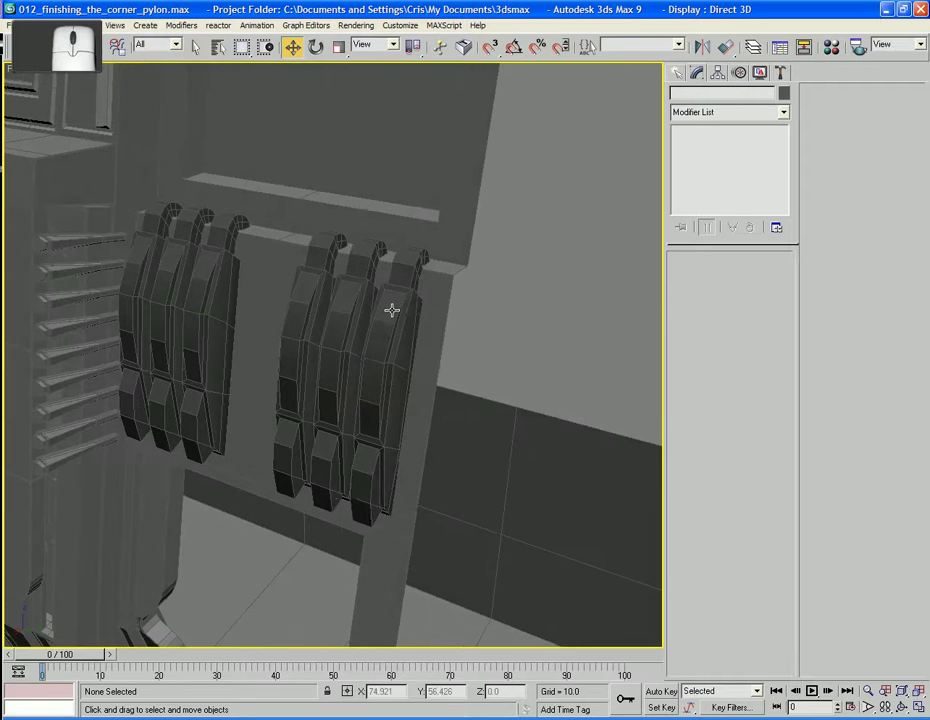
pyautogui.click(387, 310)
pyautogui.click(828, 173)
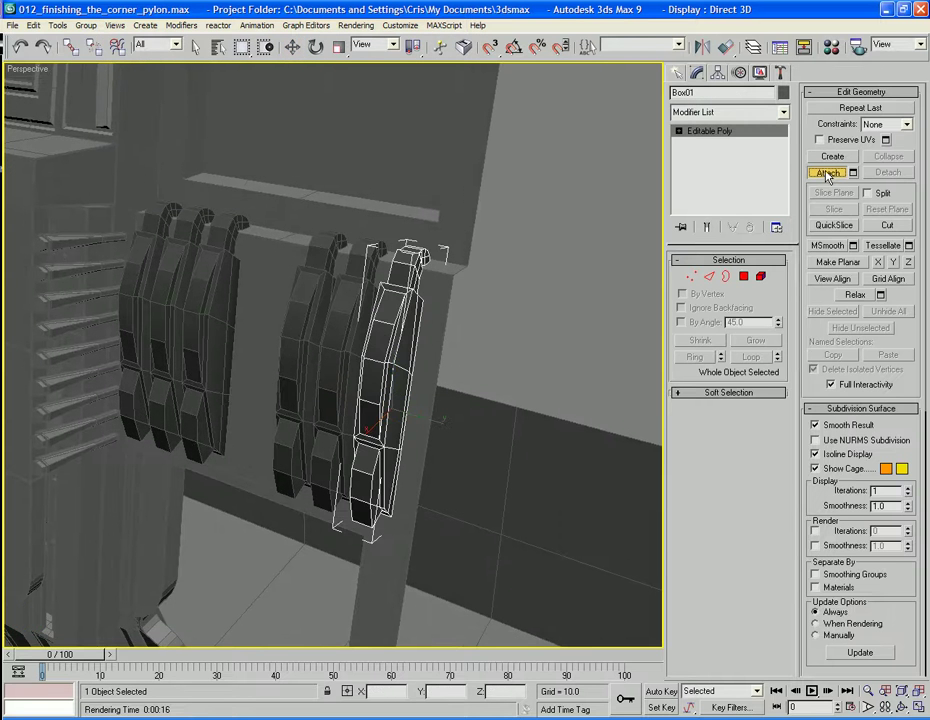
pyautogui.click(320, 340)
pyautogui.click(289, 330)
pyautogui.click(184, 314)
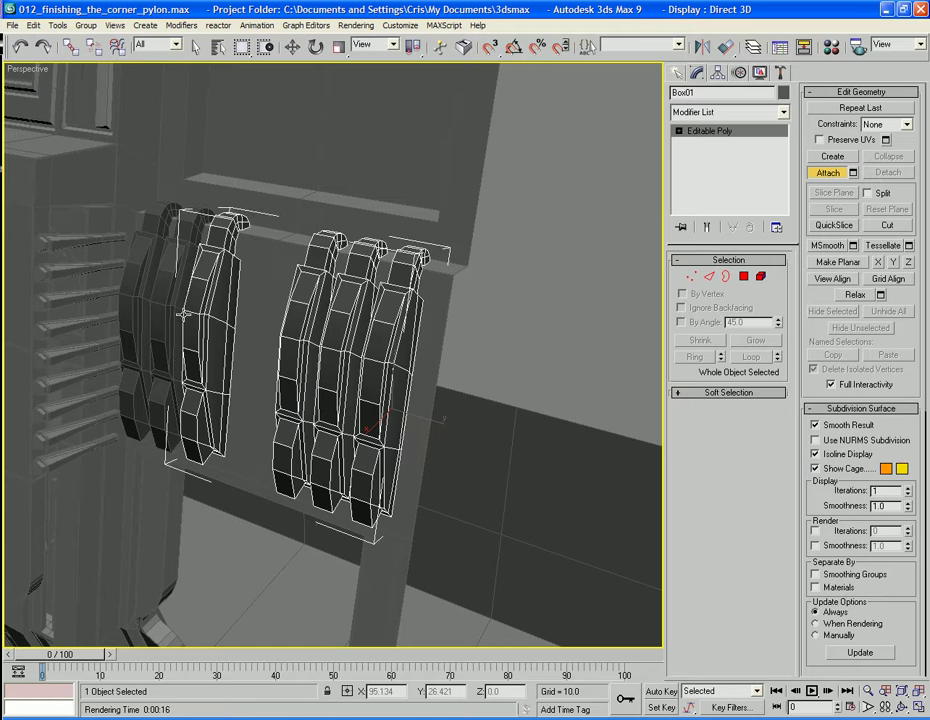
pyautogui.click(170, 311)
pyautogui.click(139, 303)
# Inset the shaft side polygons on the two hooked arms facing each other across the centre gap, as a group by about 0.24
pyautogui.moveTo(139, 303)
pyautogui.keyDown('alt'); pyautogui.mouseDown(button='middle')
pyautogui.moveTo(210, 315)
pyautogui.moveTo(285, 312)
pyautogui.moveTo(135, 318)
pyautogui.moveTo(150, 318)
pyautogui.mouseUp(button='middle'); pyautogui.keyUp('alt')
pyautogui.scroll(8, 282, 338)
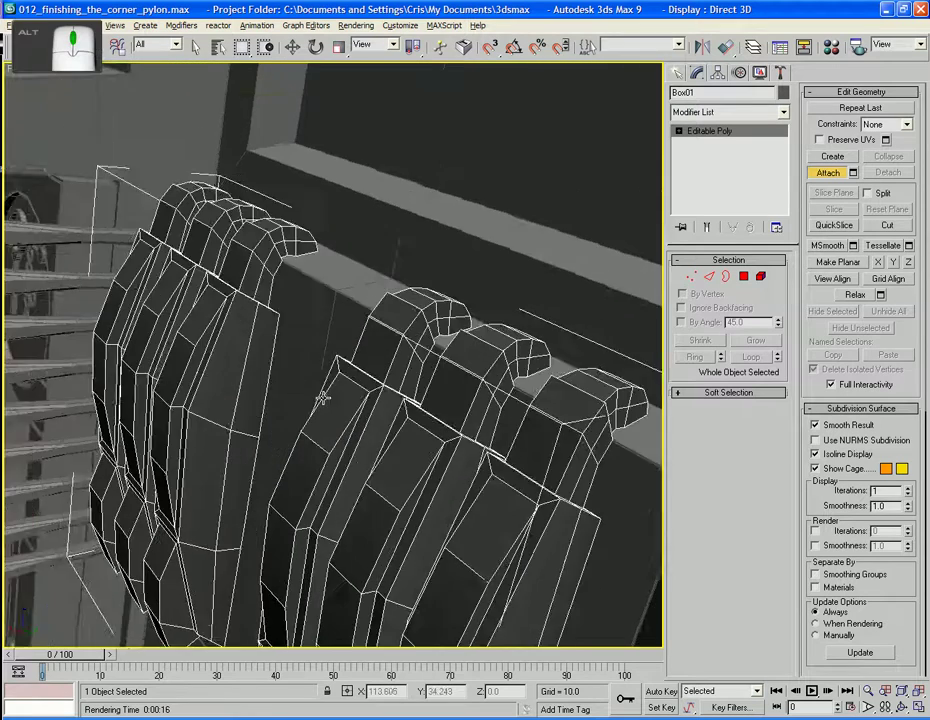
pyautogui.scroll(6, 443, 408)
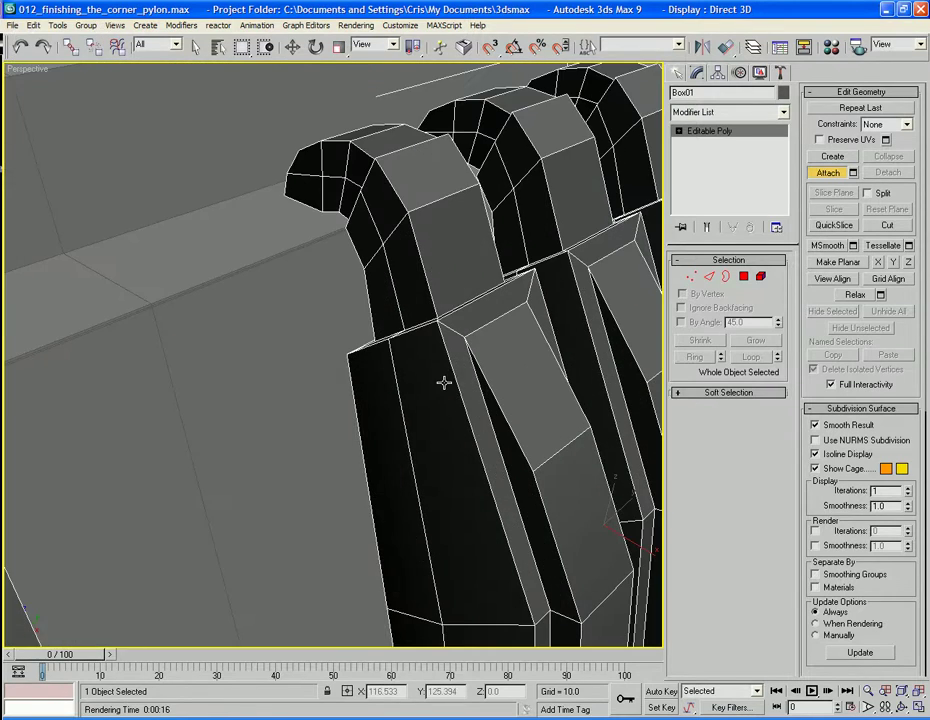
pyautogui.moveTo(443, 380); pyautogui.dragTo(471, 375, button='middle')
pyautogui.click(744, 276)
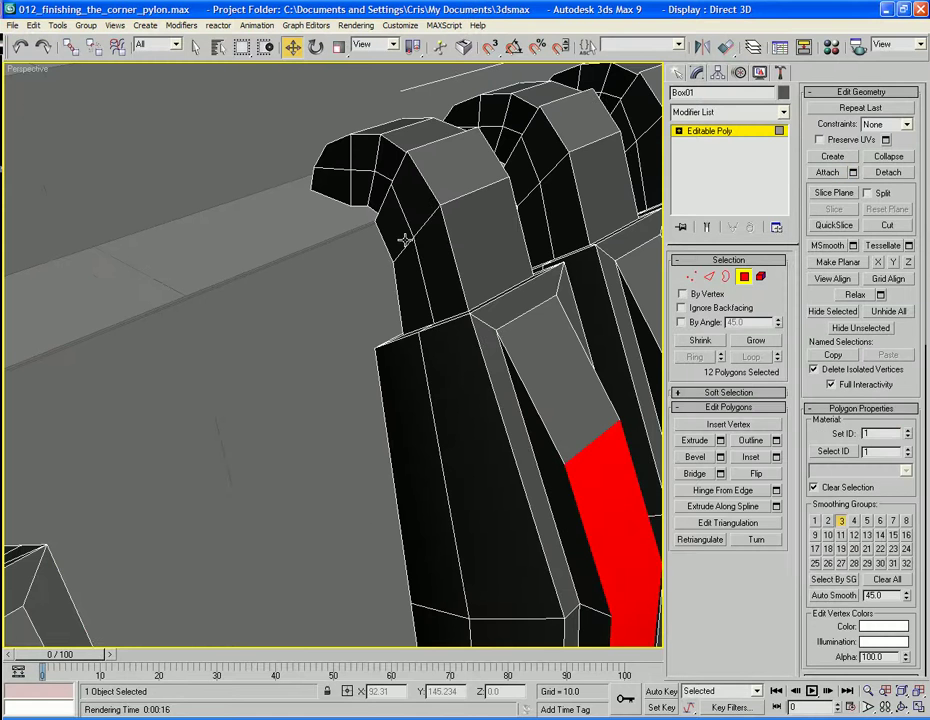
pyautogui.click(400, 215)
pyautogui.press('w')
pyautogui.keyDown('ctrl'); pyautogui.click(421, 201); pyautogui.keyUp('ctrl')
pyautogui.keyDown('alt'); pyautogui.moveTo(299, 270); pyautogui.dragTo(130, 283, button='middle'); pyautogui.keyUp('alt')
pyautogui.keyDown('ctrl'); pyautogui.click(198, 292); pyautogui.keyUp('ctrl')
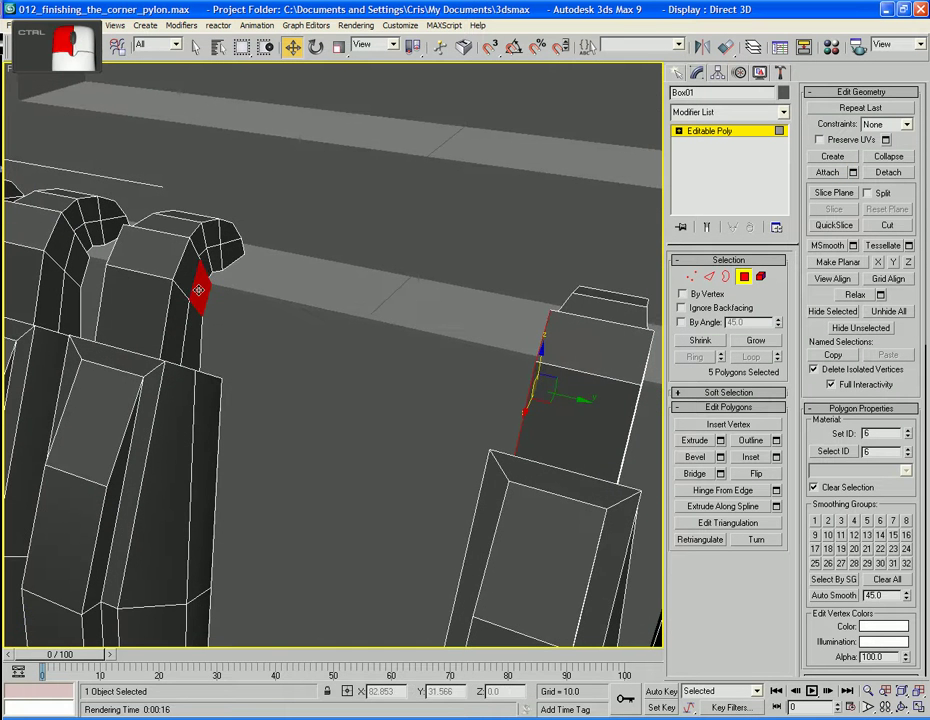
pyautogui.keyDown('ctrl'); pyautogui.click(192, 335); pyautogui.keyUp('ctrl')
pyautogui.keyDown('ctrl'); pyautogui.click(188, 262); pyautogui.keyUp('ctrl')
pyautogui.keyDown('ctrl'); pyautogui.click(182, 355); pyautogui.keyUp('ctrl')
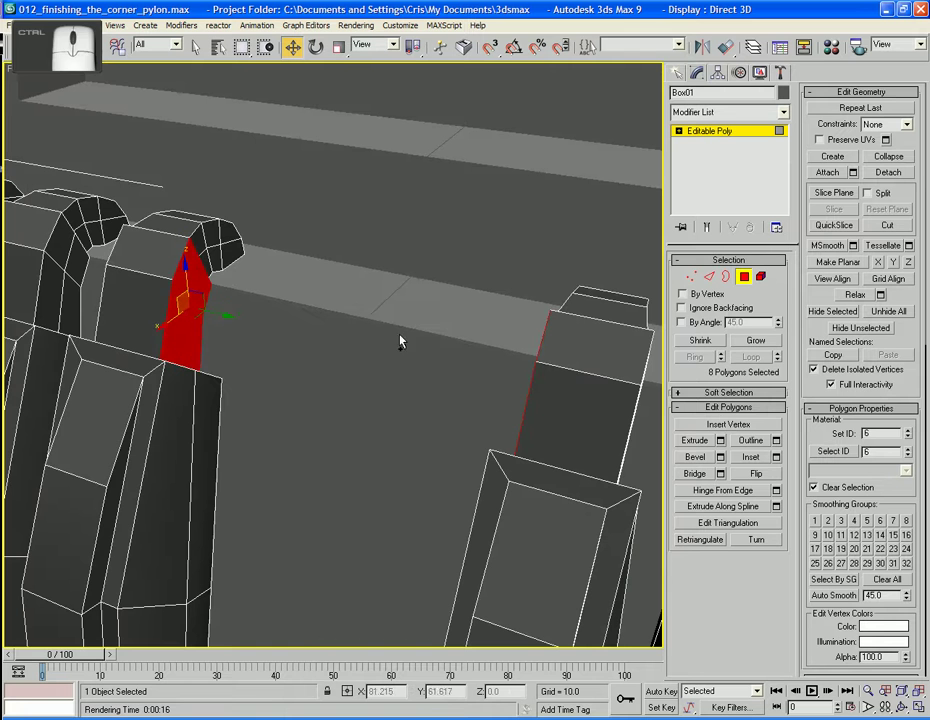
pyautogui.click(776, 457)
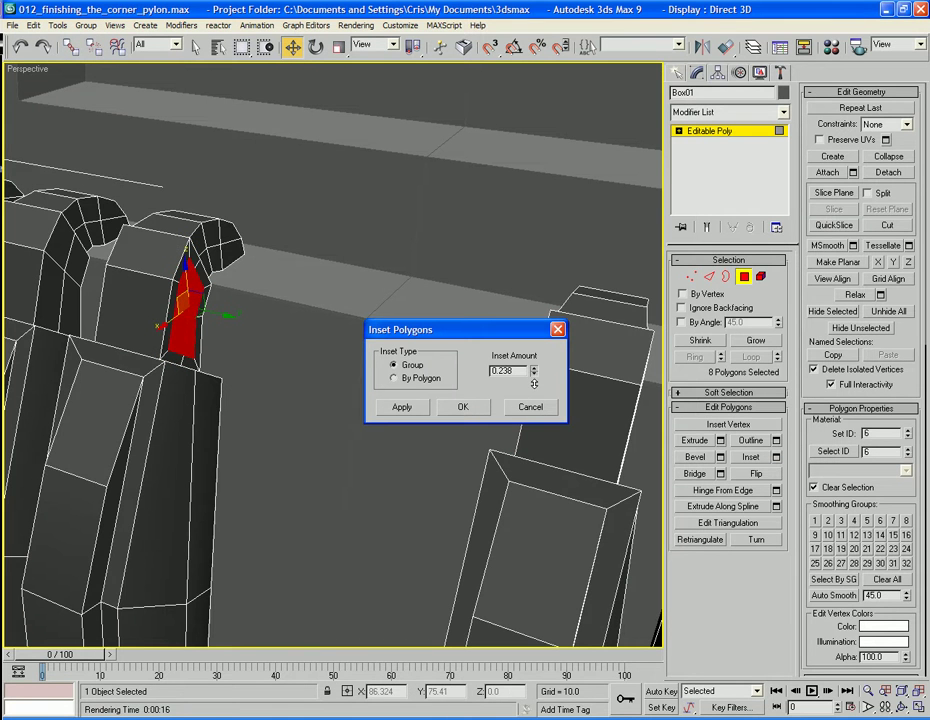
pyautogui.click(462, 406)
# Move the front bottom inset vertices of both facing arms about 0.23 back along X and 0.09 up
pyautogui.keyDown('alt'); pyautogui.moveTo(462, 406); pyautogui.dragTo(330, 390, button='middle'); pyautogui.keyUp('alt')
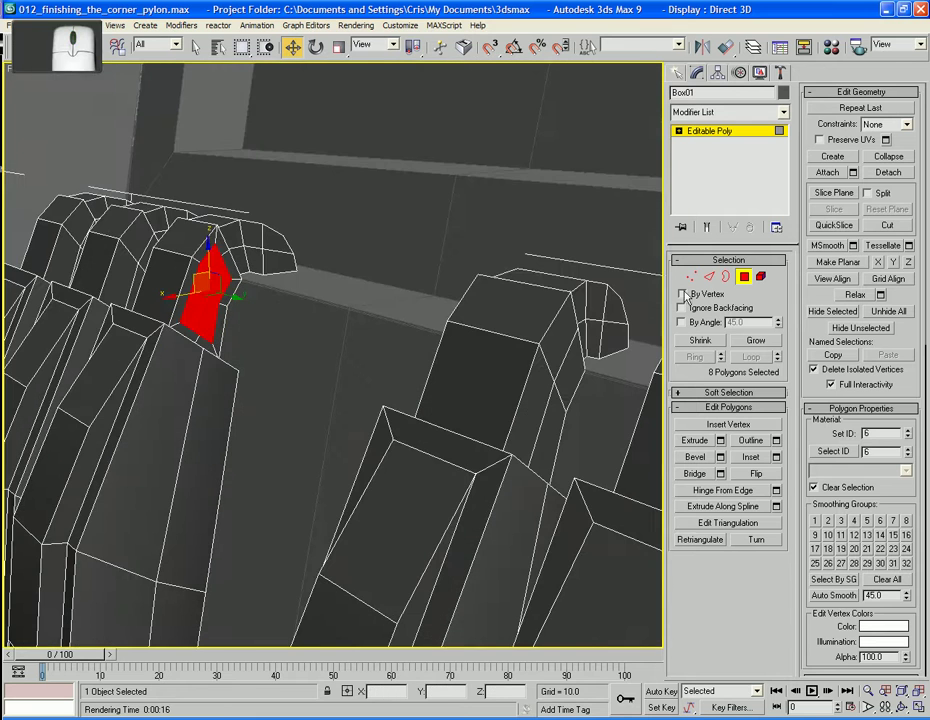
pyautogui.click(690, 278)
pyautogui.click(170, 325)
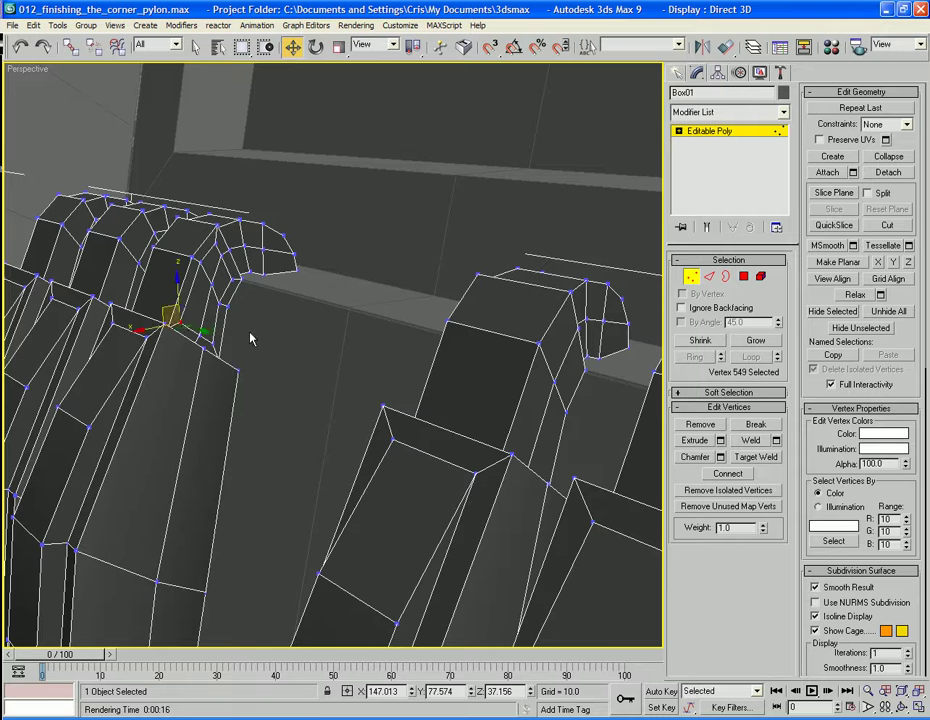
pyautogui.keyDown('alt'); pyautogui.moveTo(249, 336); pyautogui.dragTo(560, 312, button='middle'); pyautogui.keyUp('alt')
pyautogui.keyDown('ctrl'); pyautogui.click(508, 300); pyautogui.keyUp('ctrl')
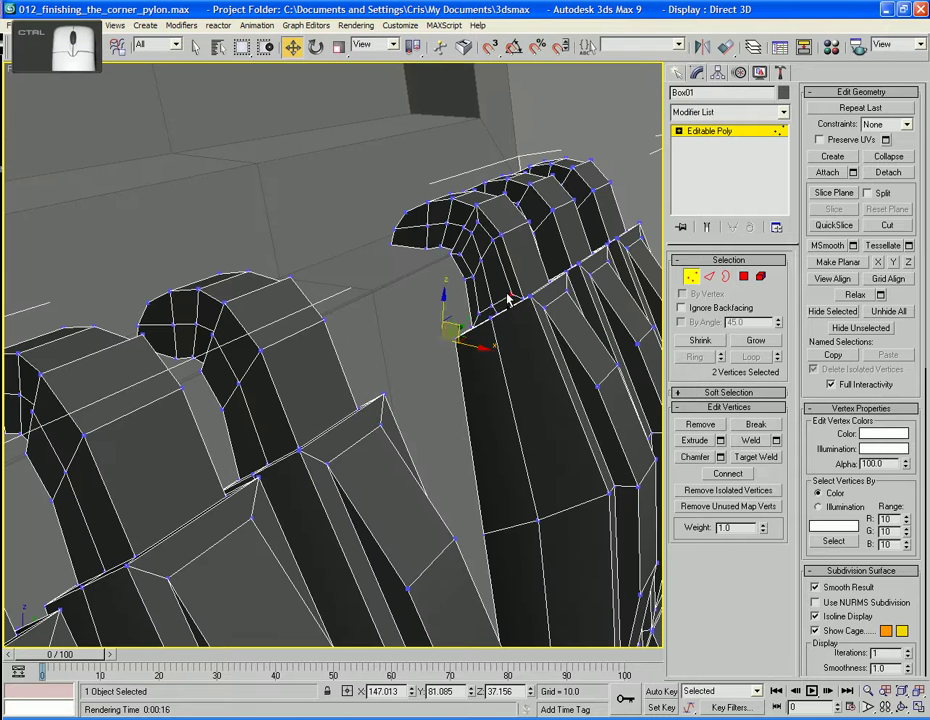
pyautogui.moveTo(458, 325); pyautogui.dragTo(458, 326)
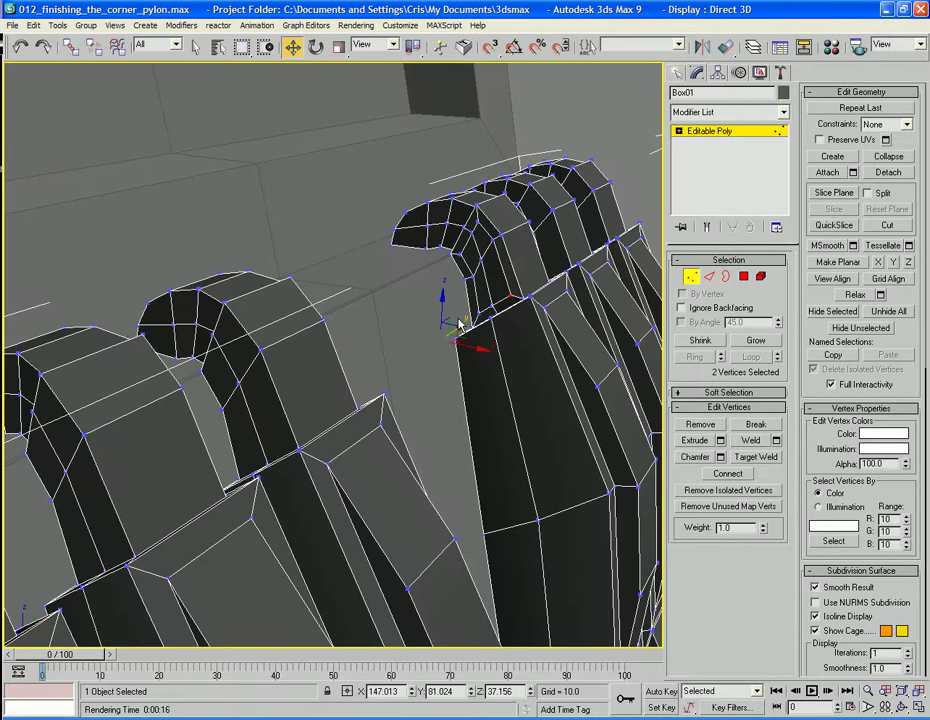
pyautogui.hotkey('ctrl', 'z')
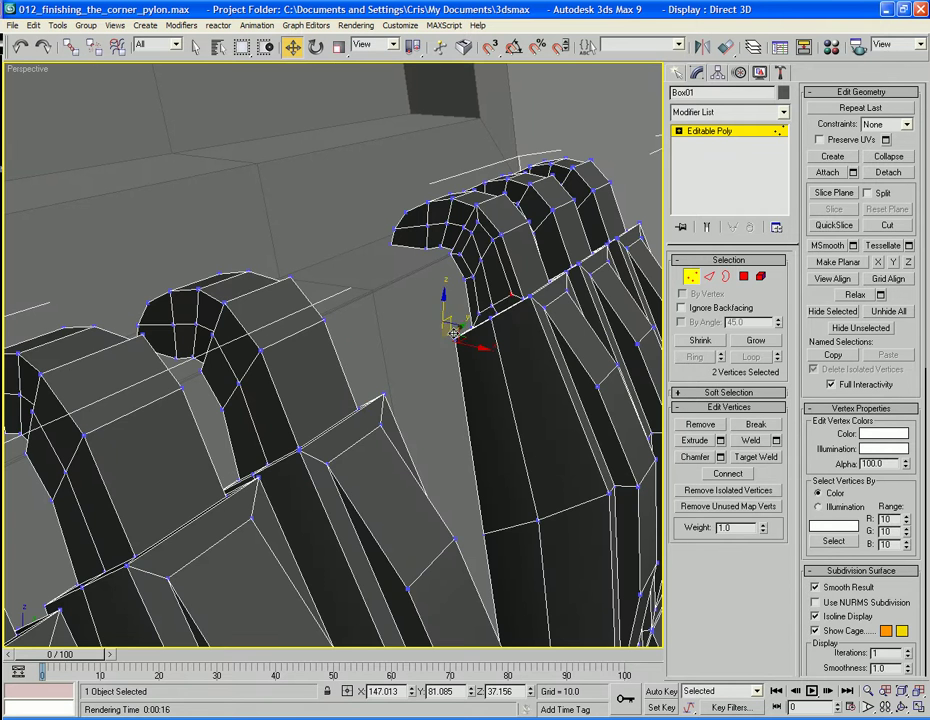
pyautogui.keyDown('alt'); pyautogui.moveTo(452, 328); pyautogui.dragTo(467, 328, button='middle'); pyautogui.keyUp('alt')
pyautogui.moveTo(455, 319); pyautogui.dragTo(435, 308)
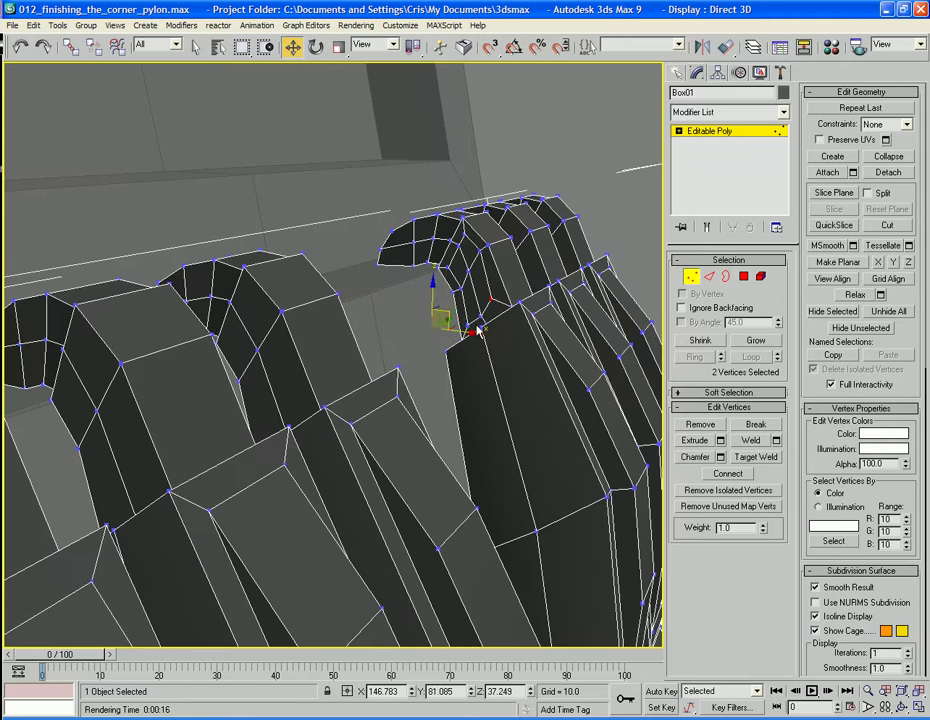
# Raise the rear bottom inset vertices of both facing arms by about 0.19 in the XZ plane
pyautogui.keyDown('alt'); pyautogui.moveTo(467, 323); pyautogui.dragTo(314, 330, button='middle'); pyautogui.keyUp('alt')
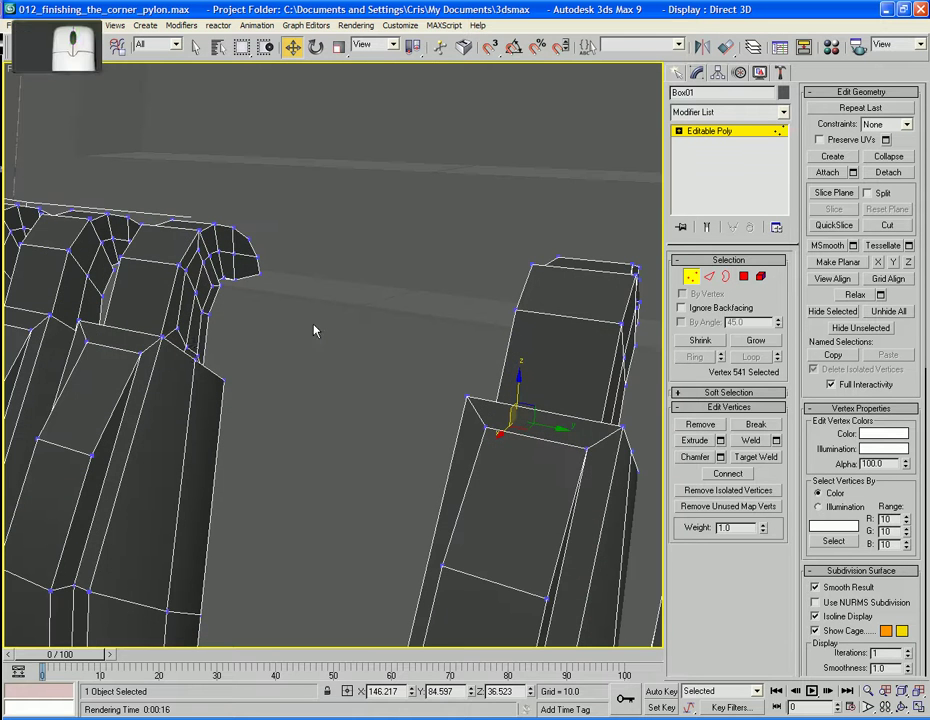
pyautogui.keyDown('ctrl'); pyautogui.click(189, 350); pyautogui.keyUp('ctrl')
pyautogui.keyDown('alt'); pyautogui.moveTo(230, 355); pyautogui.dragTo(210, 371, button='middle'); pyautogui.keyUp('alt')
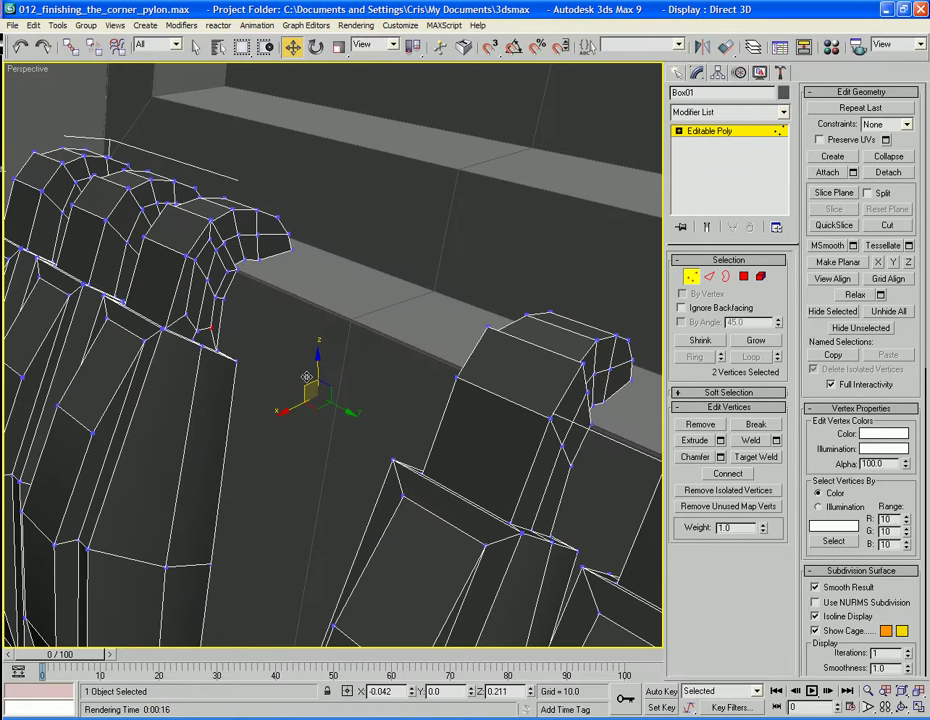
# Shift the rear middle inset vertices of both facing arms about 0.08 back along X and 0.02 down
pyautogui.keyDown('alt'); pyautogui.moveTo(280, 347); pyautogui.dragTo(214, 334, button='middle'); pyautogui.keyUp('alt')
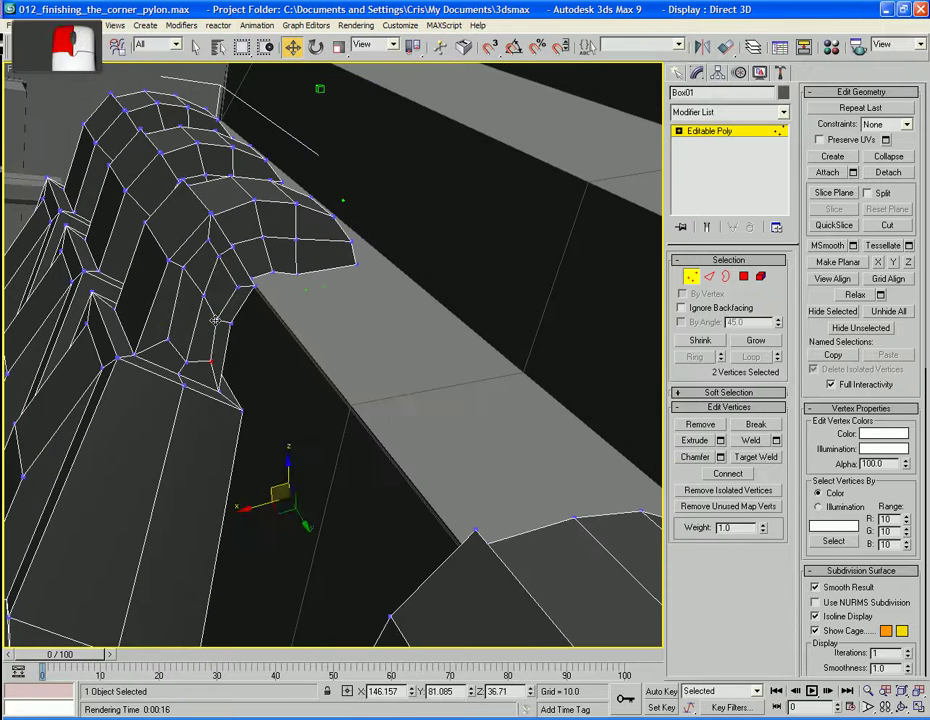
pyautogui.click(215, 320)
pyautogui.keyDown('alt'); pyautogui.moveTo(340, 401); pyautogui.dragTo(463, 408, button='middle'); pyautogui.keyUp('alt')
pyautogui.moveTo(556, 384); pyautogui.dragTo(432, 416, button='middle')
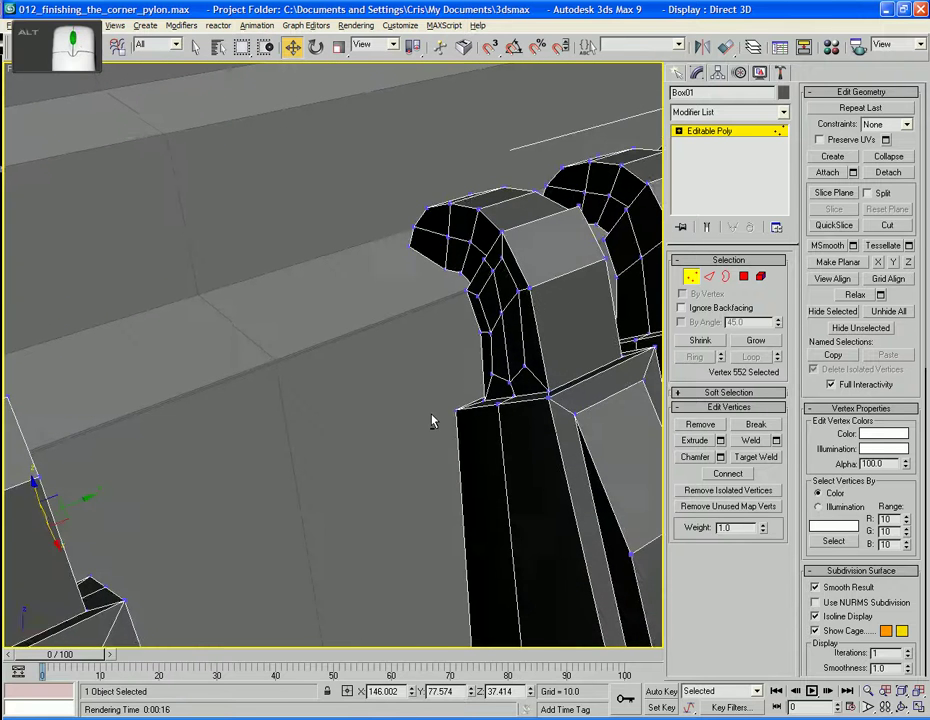
pyautogui.keyDown('ctrl'); pyautogui.click(488, 331); pyautogui.keyUp('ctrl')
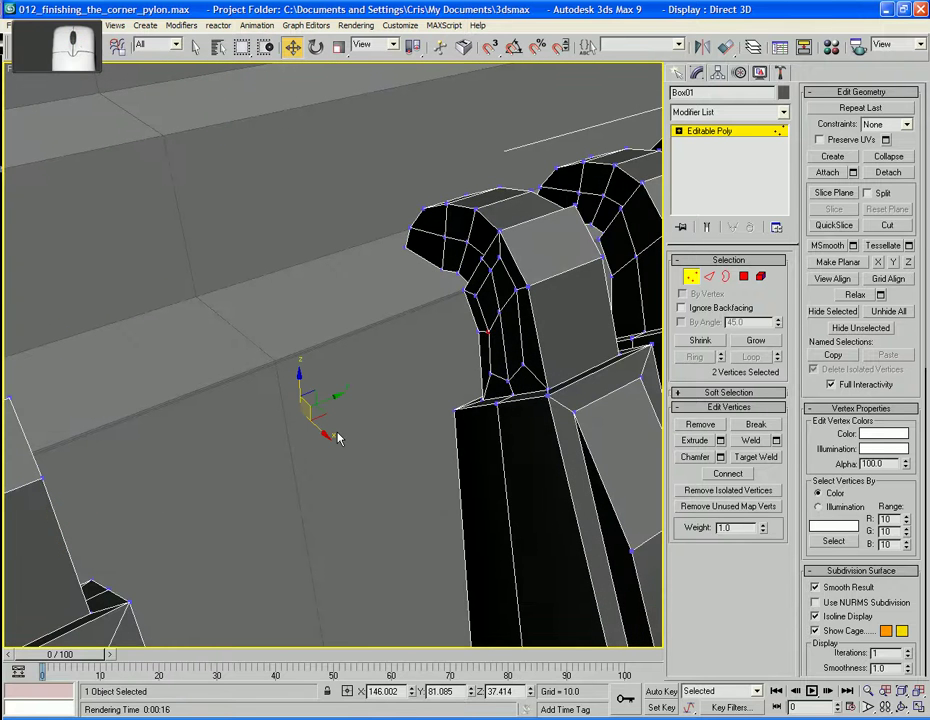
pyautogui.keyDown('alt'); pyautogui.moveTo(338, 438); pyautogui.dragTo(325, 402, button='middle'); pyautogui.keyUp('alt')
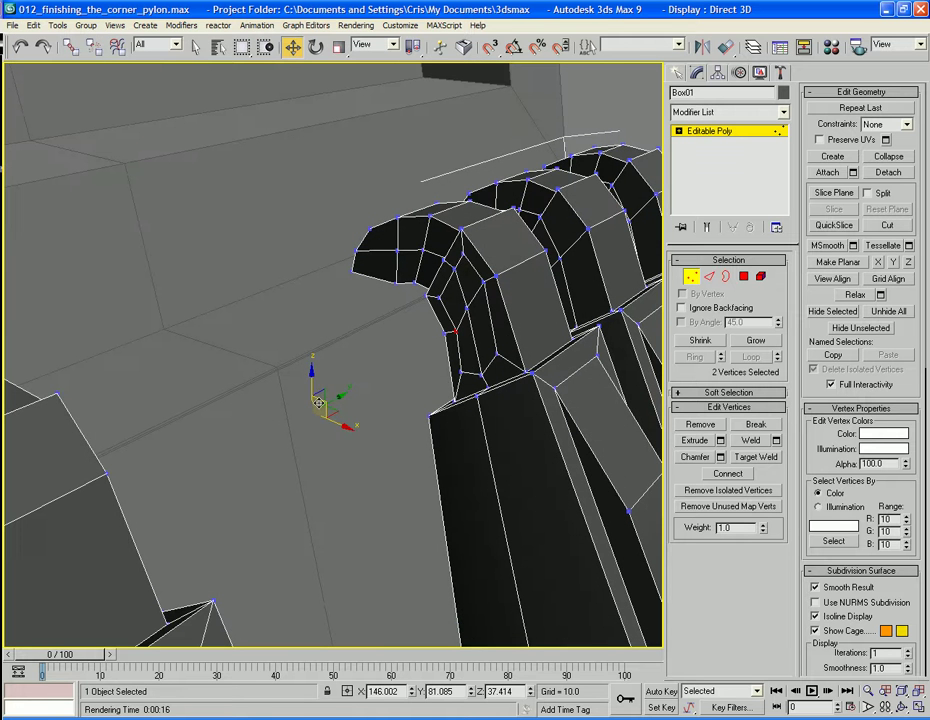
pyautogui.hotkey('ctrl', 'z')
pyautogui.keyDown('alt'); pyautogui.moveTo(317, 407); pyautogui.dragTo(344, 402, button='middle'); pyautogui.keyUp('alt')
pyautogui.moveTo(344, 402); pyautogui.dragTo(338, 400)
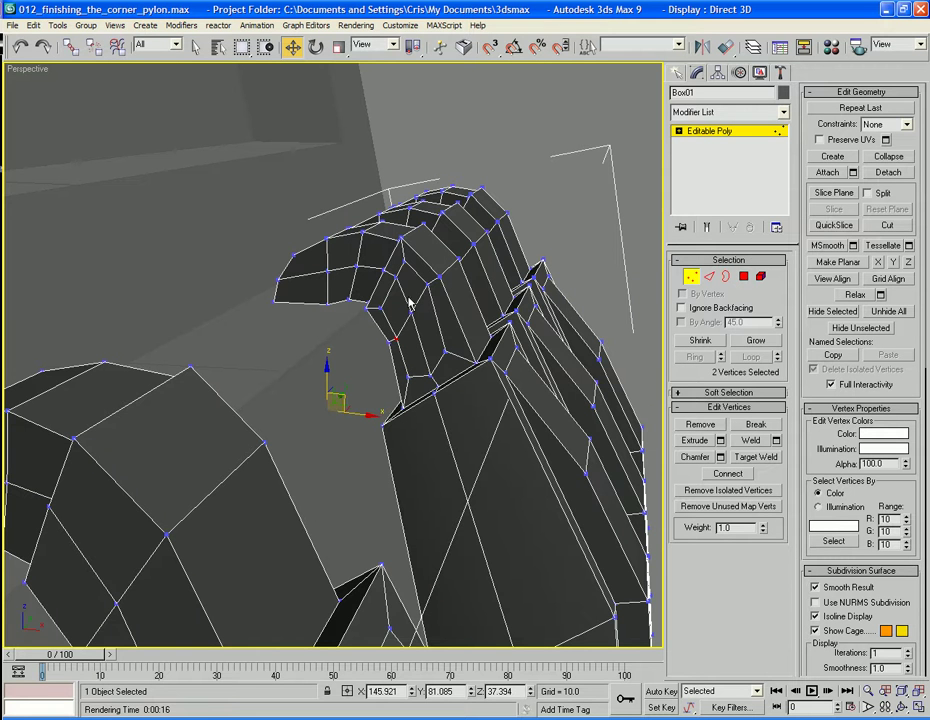
# Move the central inset vertices of both facing arms about 0.12 forward along X and 0.27 down
pyautogui.click(410, 308)
pyautogui.keyDown('alt'); pyautogui.moveTo(410, 308); pyautogui.dragTo(177, 369, button='middle'); pyautogui.keyUp('alt')
pyautogui.keyDown('ctrl'); pyautogui.click(240, 281); pyautogui.keyUp('ctrl')
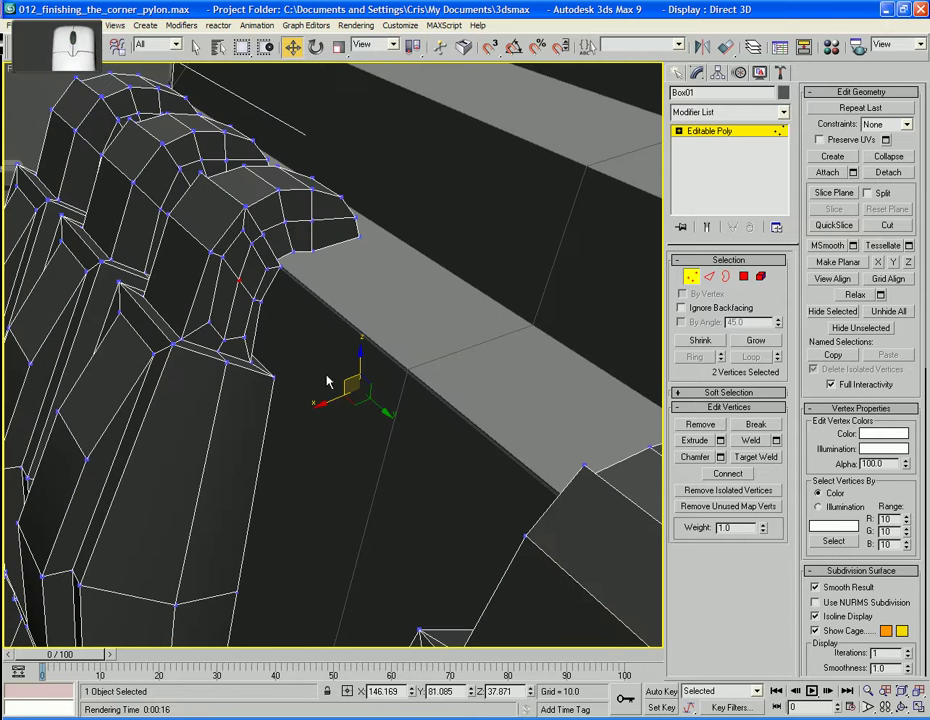
pyautogui.moveTo(343, 384); pyautogui.dragTo(337, 400)
# Move the front middle inset vertices of both facing arms about 0.18 forward along X and 0.49 down
pyautogui.keyDown('alt'); pyautogui.moveTo(397, 405); pyautogui.dragTo(566, 296, button='middle'); pyautogui.keyUp('alt')
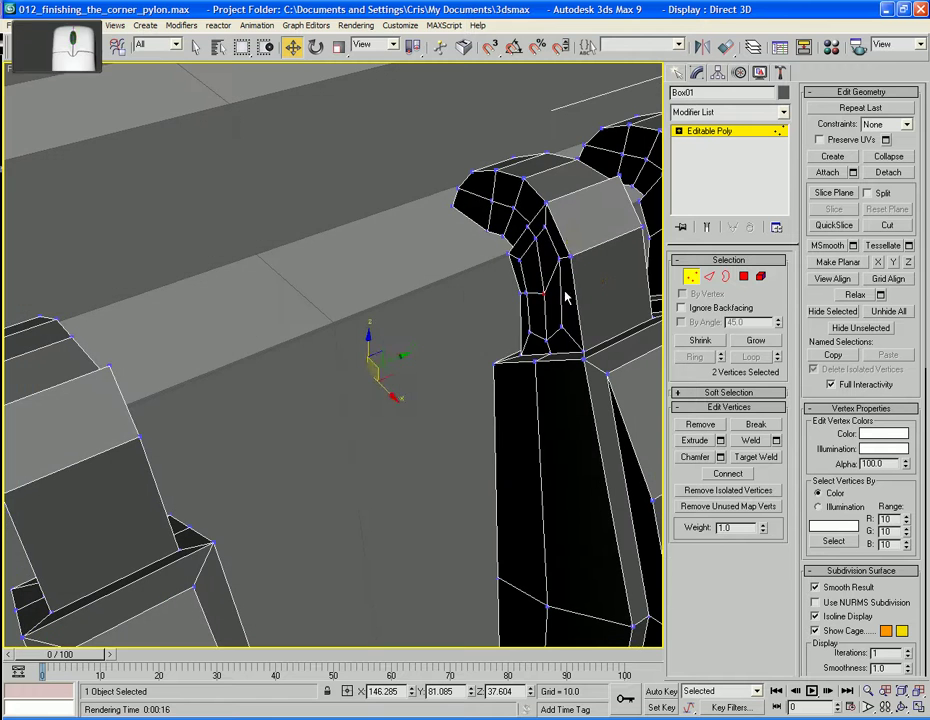
pyautogui.click(563, 268)
pyautogui.keyDown('alt'); pyautogui.moveTo(317, 211); pyautogui.dragTo(351, 295, button='middle'); pyautogui.keyUp('alt')
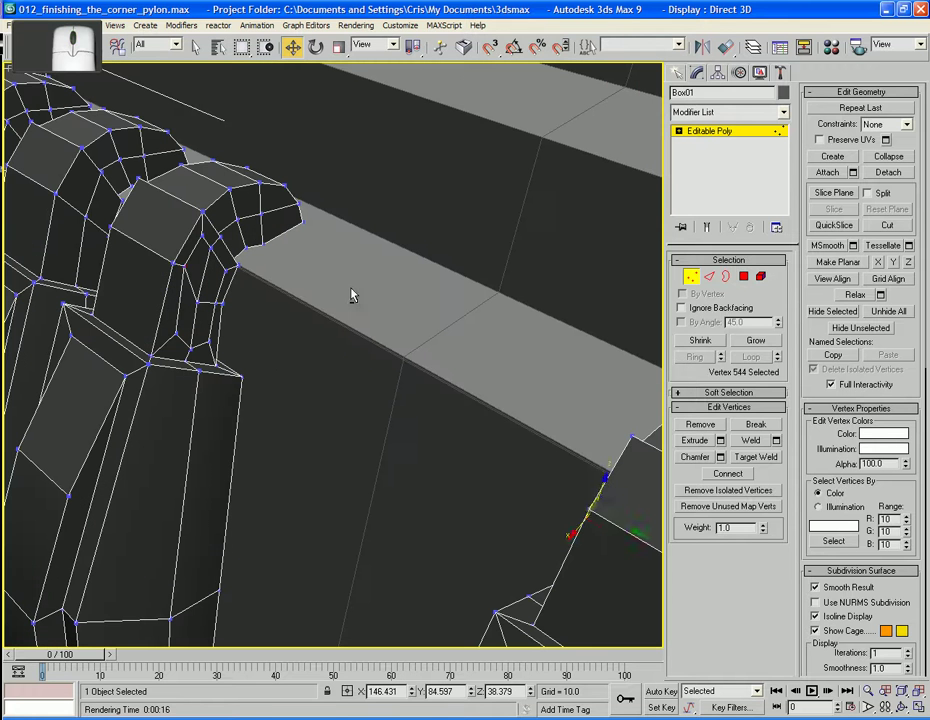
pyautogui.keyDown('ctrl'); pyautogui.click(185, 267); pyautogui.keyUp('ctrl')
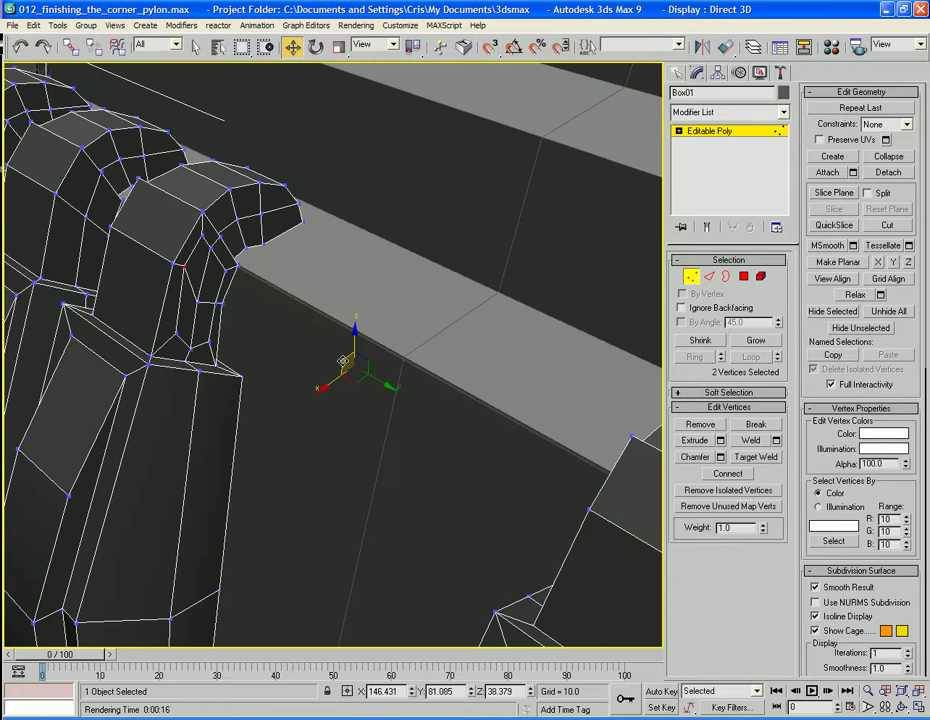
pyautogui.moveTo(333, 377); pyautogui.dragTo(334, 394)
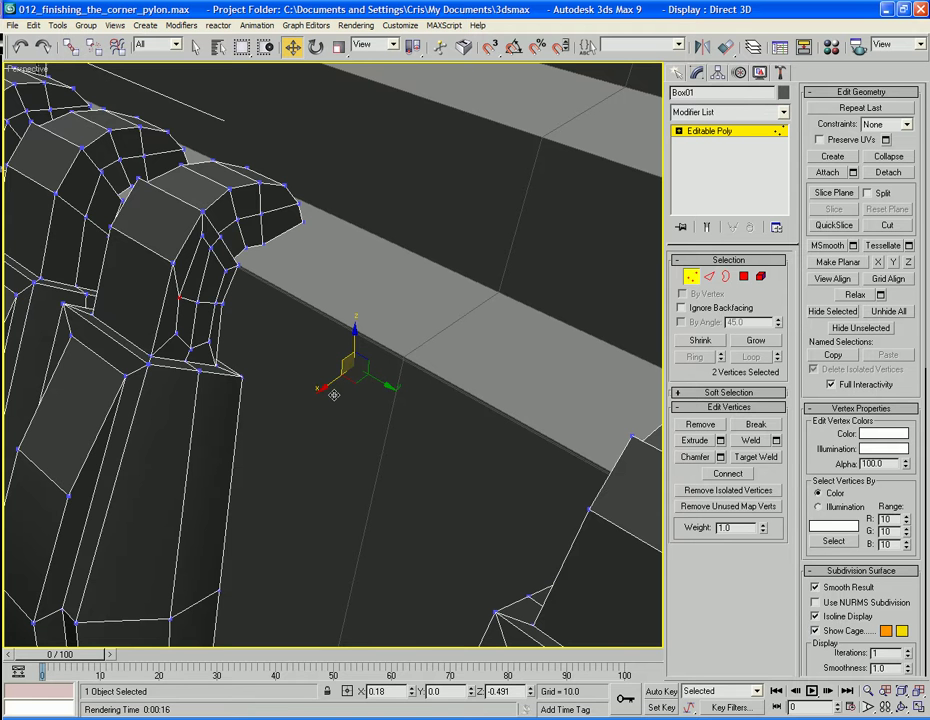
# Move the rear top inset vertices of both facing arms about 0.11 forward along X and 0.15 up
pyautogui.keyDown('alt'); pyautogui.moveTo(280, 359); pyautogui.dragTo(546, 330, button='middle'); pyautogui.keyUp('alt')
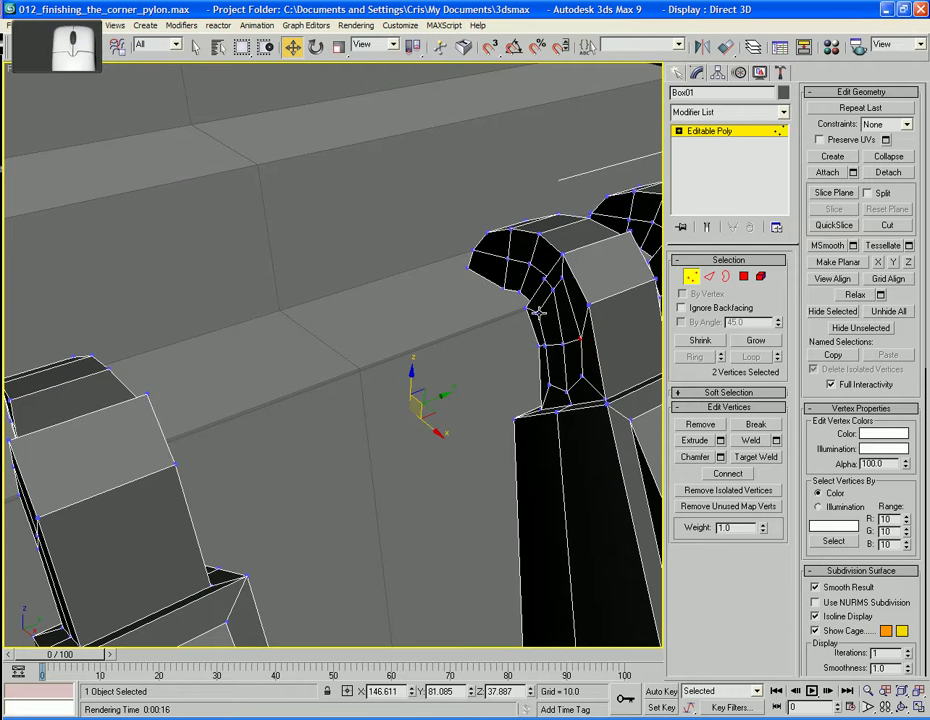
pyautogui.click(539, 313)
pyautogui.keyDown('alt'); pyautogui.moveTo(442, 387); pyautogui.dragTo(311, 390, button='middle'); pyautogui.keyUp('alt')
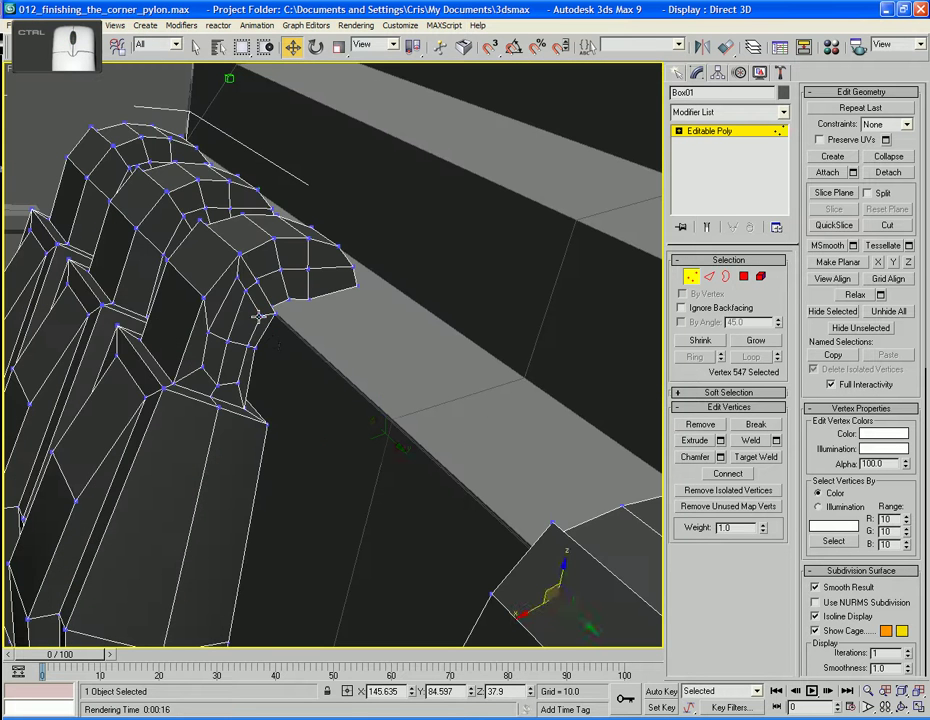
pyautogui.keyDown('ctrl'); pyautogui.click(259, 316); pyautogui.keyUp('ctrl')
pyautogui.moveTo(359, 413); pyautogui.dragTo(352, 408)
# Move the middle vertices of the top inset row on both facing arms about 0.09 forward along X and 0.08 down
pyautogui.keyDown('alt'); pyautogui.moveTo(352, 408); pyautogui.dragTo(607, 380, button='middle'); pyautogui.keyUp('alt')
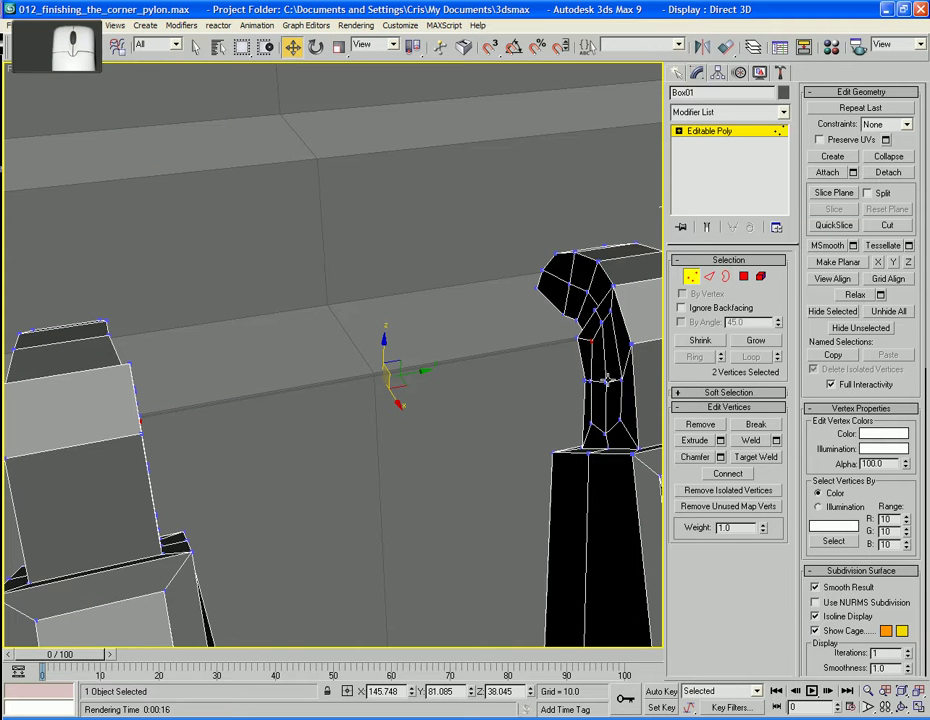
pyautogui.click(600, 322)
pyautogui.keyDown('alt'); pyautogui.moveTo(467, 390); pyautogui.dragTo(340, 393, button='middle'); pyautogui.keyUp('alt')
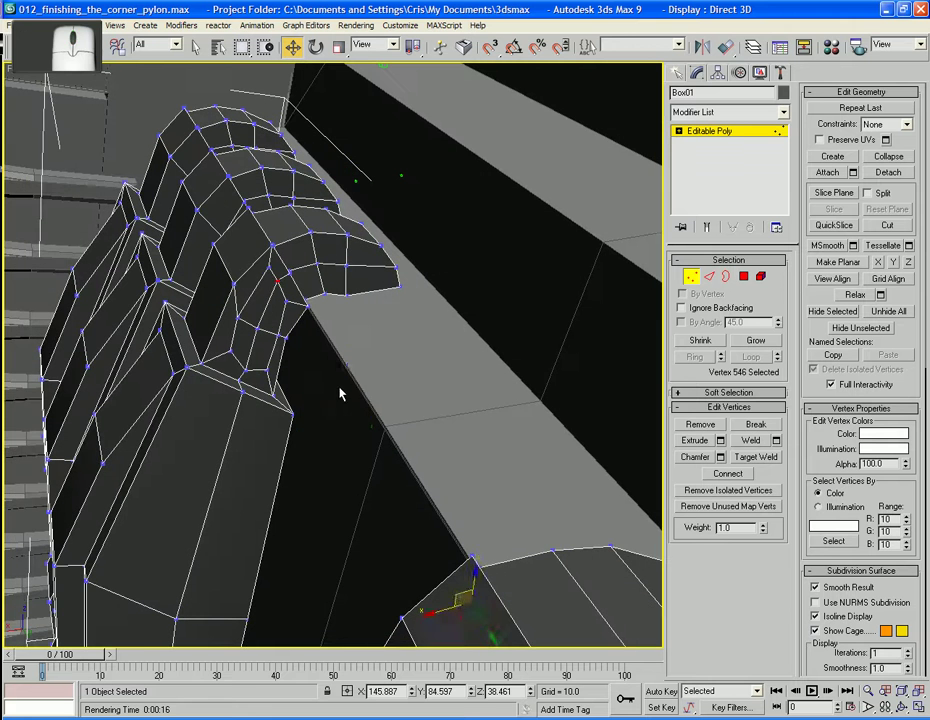
pyautogui.keyDown('ctrl'); pyautogui.click(274, 282); pyautogui.keyUp('ctrl')
pyautogui.moveTo(336, 383); pyautogui.dragTo(320, 401)
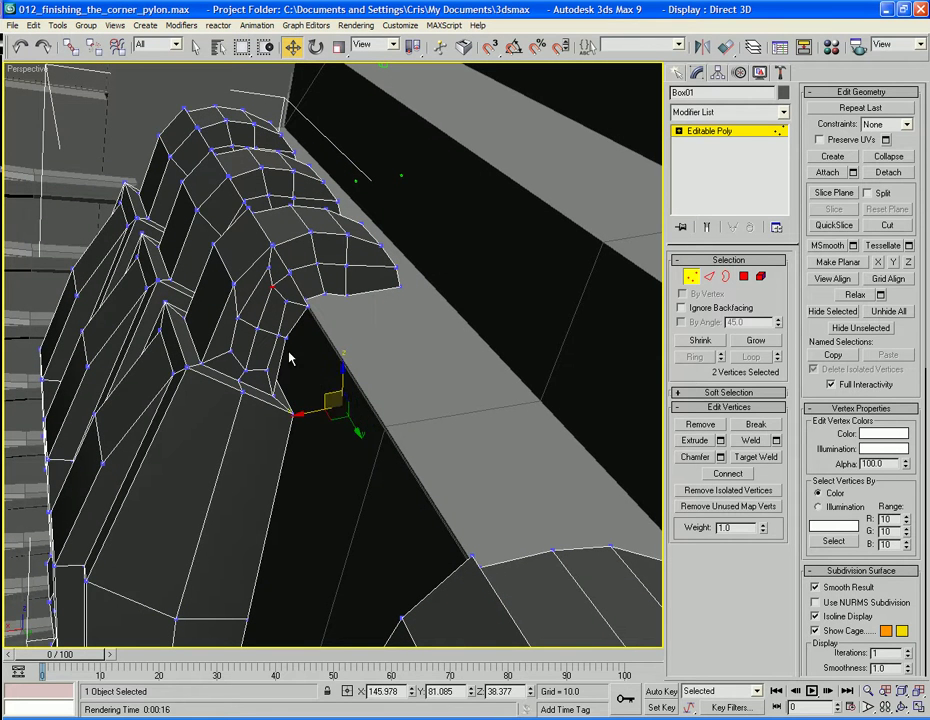
# Move the rear top inset vertices of both facing arms about 0.32 forward along X and 0.34 down
pyautogui.click(267, 268)
pyautogui.keyDown('alt'); pyautogui.moveTo(312, 375); pyautogui.dragTo(463, 384, button='middle'); pyautogui.keyUp('alt')
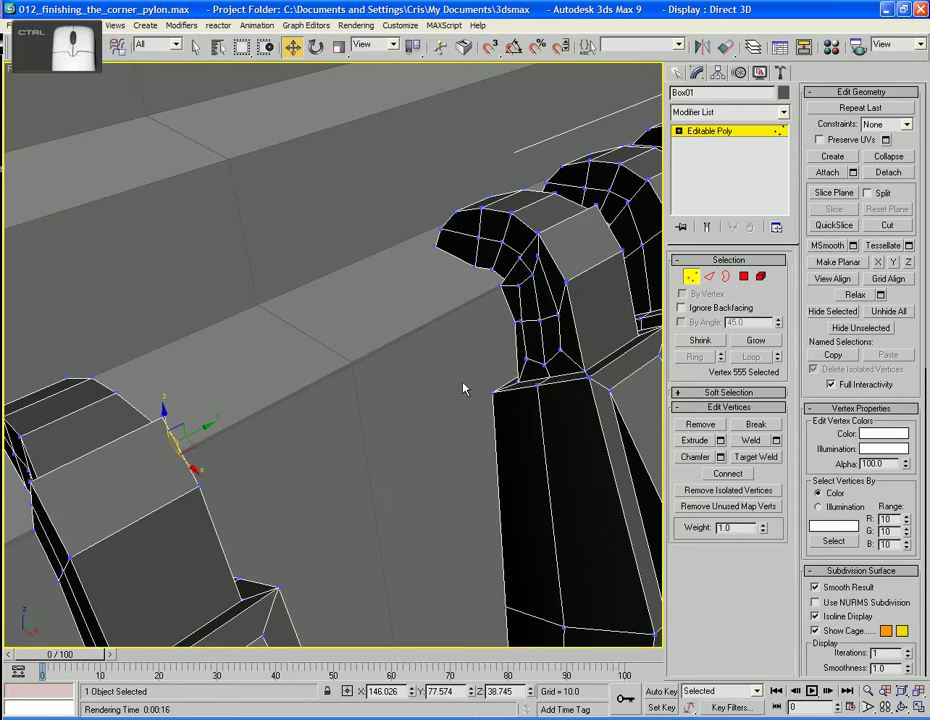
pyautogui.keyDown('ctrl'); pyautogui.click(537, 257); pyautogui.keyUp('ctrl')
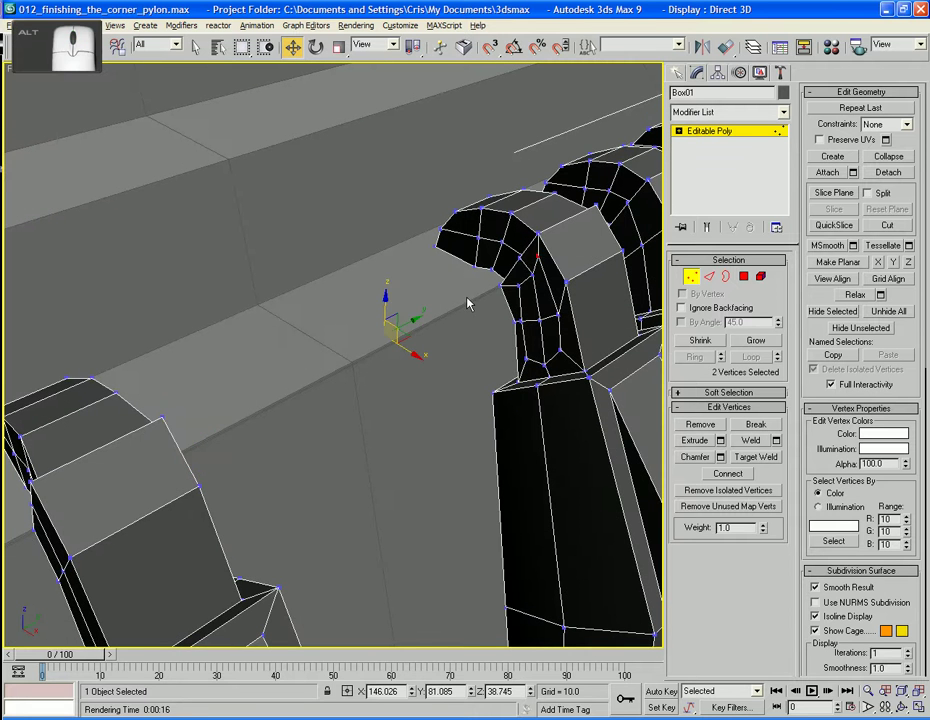
pyautogui.keyDown('alt'); pyautogui.moveTo(469, 303); pyautogui.dragTo(318, 370, button='middle'); pyautogui.keyUp('alt')
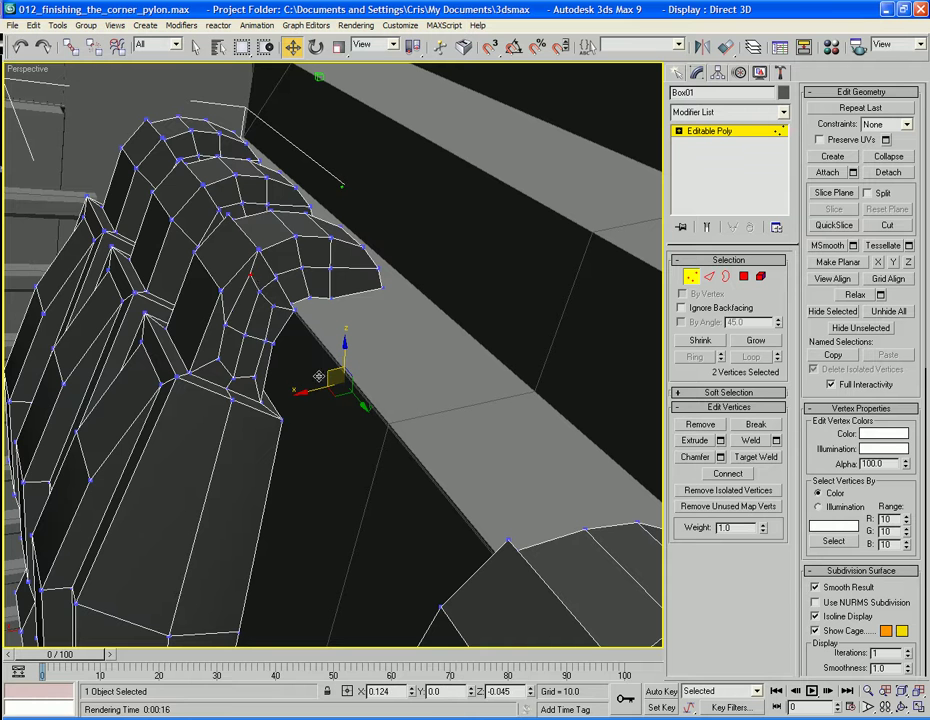
pyautogui.moveTo(322, 378); pyautogui.dragTo(245, 430)
# Bridge the eight inset polygons on the two facing arms to form a crossbar, and clear the polygon selection
pyautogui.click(744, 276)
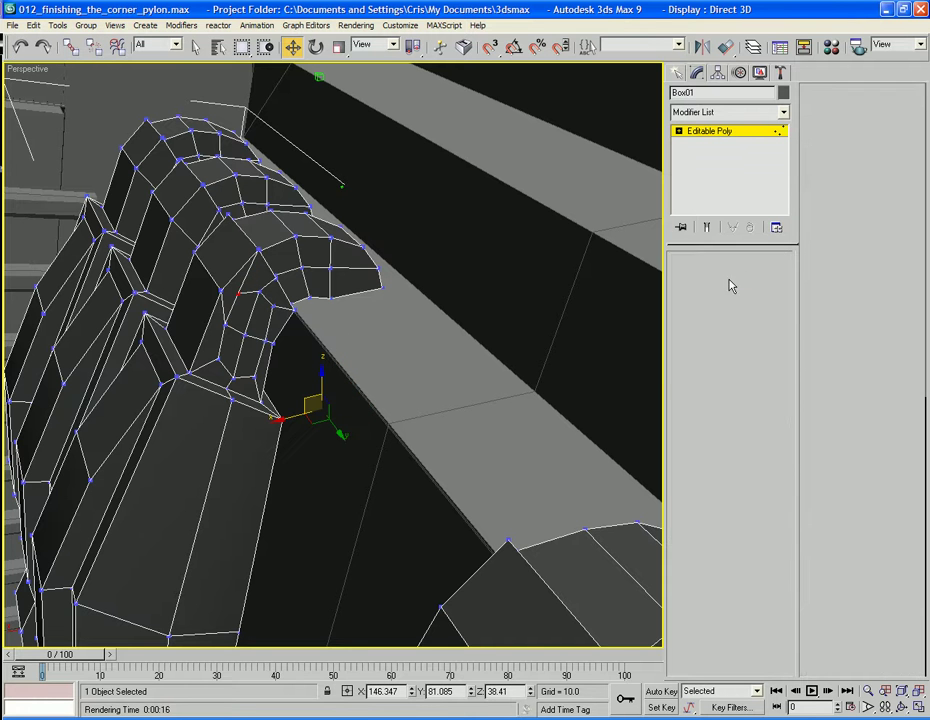
pyautogui.keyDown('alt'); pyautogui.moveTo(403, 406); pyautogui.dragTo(480, 412, button='middle'); pyautogui.keyUp('alt')
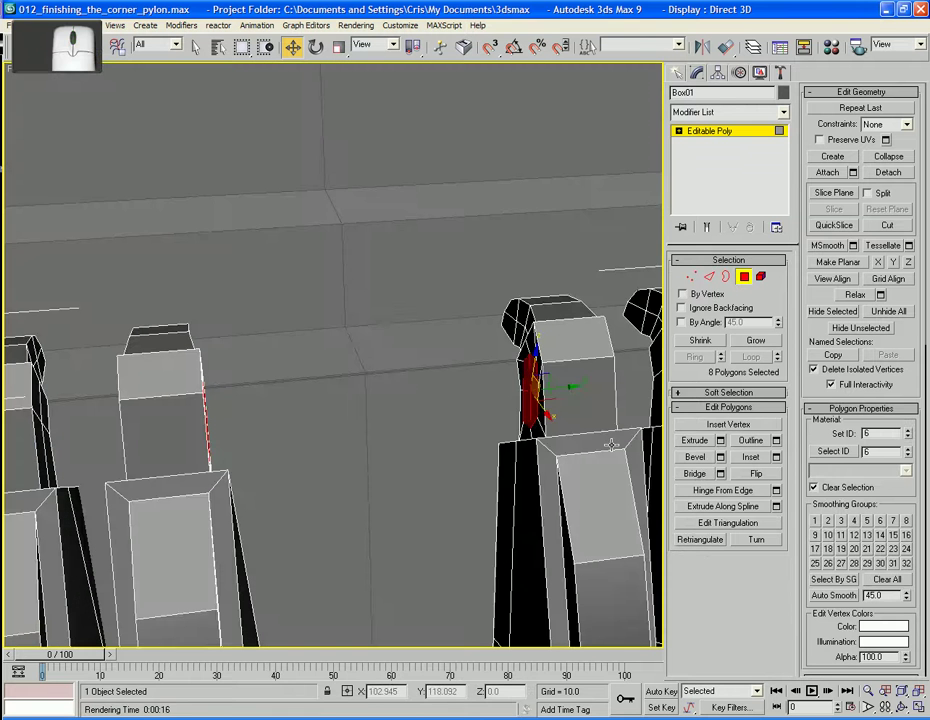
pyautogui.click(695, 473)
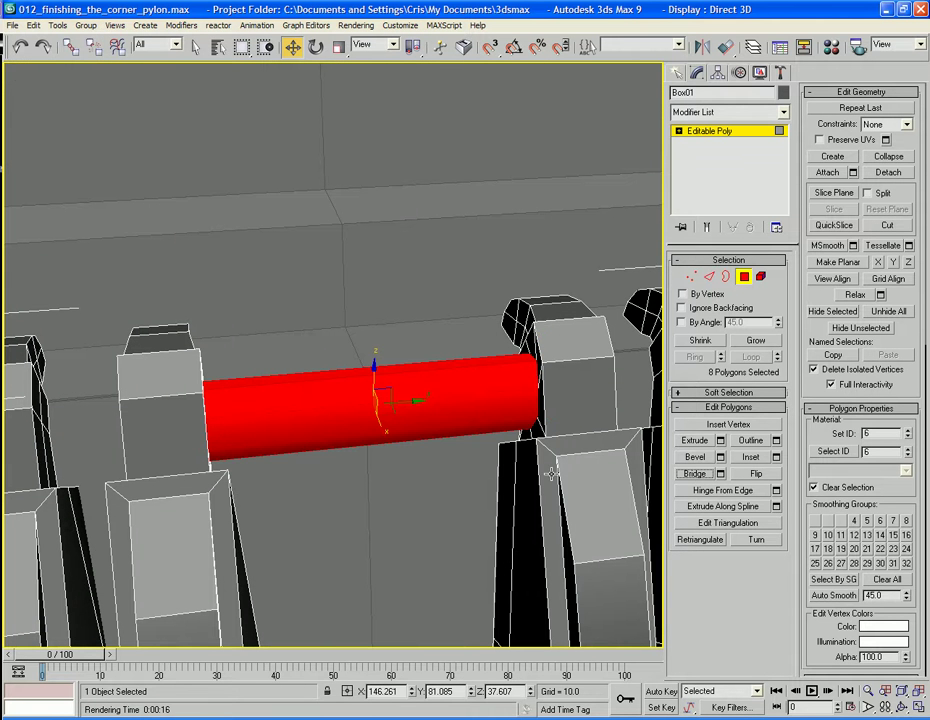
pyautogui.keyDown('alt'); pyautogui.moveTo(337, 488); pyautogui.dragTo(305, 460, button='middle'); pyautogui.keyUp('alt')
pyautogui.scroll(-3, 305, 460)
pyautogui.click(611, 492)
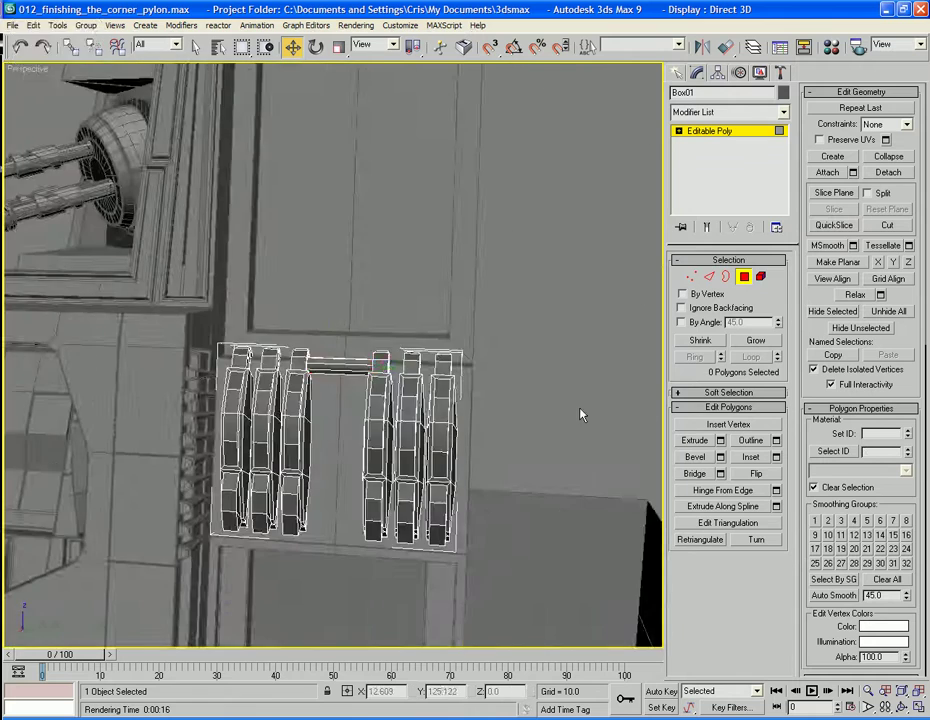
# Inset the two front polygons of the crossbar as a group with an amount of 0.238
pyautogui.keyDown('alt'); pyautogui.moveTo(583, 413); pyautogui.dragTo(531, 440, button='middle'); pyautogui.keyUp('alt')
pyautogui.scroll(10, 531, 440)
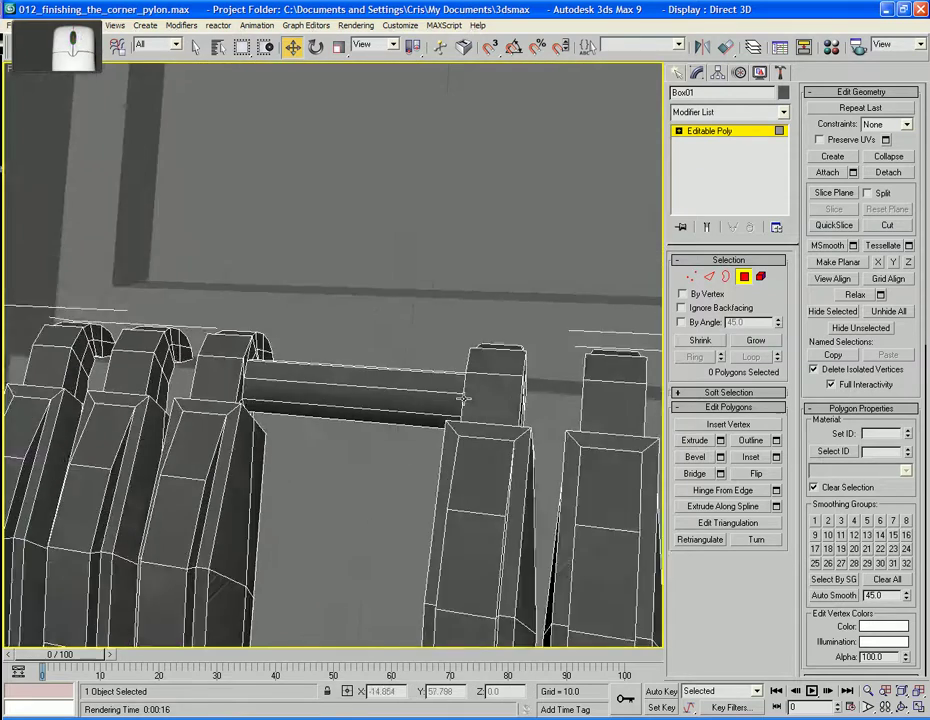
pyautogui.keyDown('alt'); pyautogui.moveTo(463, 399); pyautogui.dragTo(520, 405, button='middle'); pyautogui.keyUp('alt')
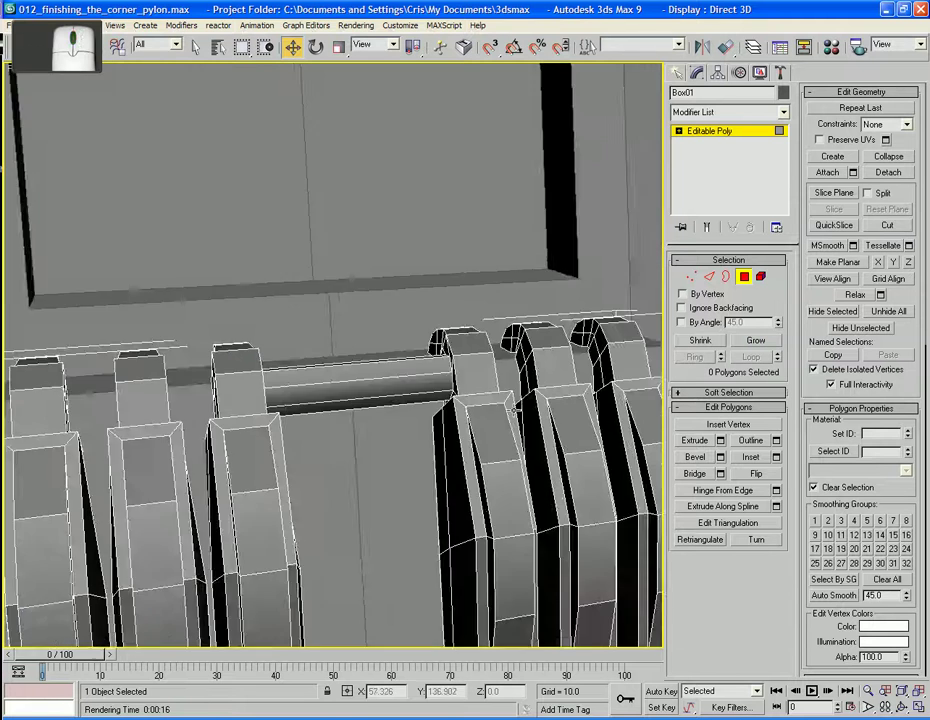
pyautogui.scroll(3, 434, 411)
pyautogui.click(477, 366)
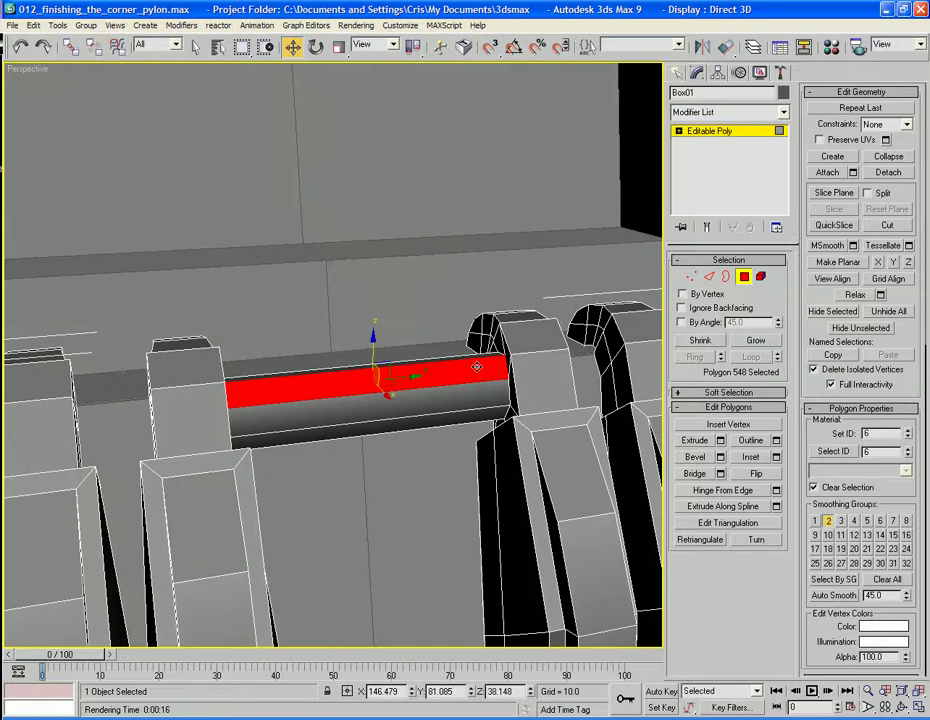
pyautogui.keyDown('ctrl'); pyautogui.click(489, 405); pyautogui.keyUp('ctrl')
pyautogui.click(776, 456)
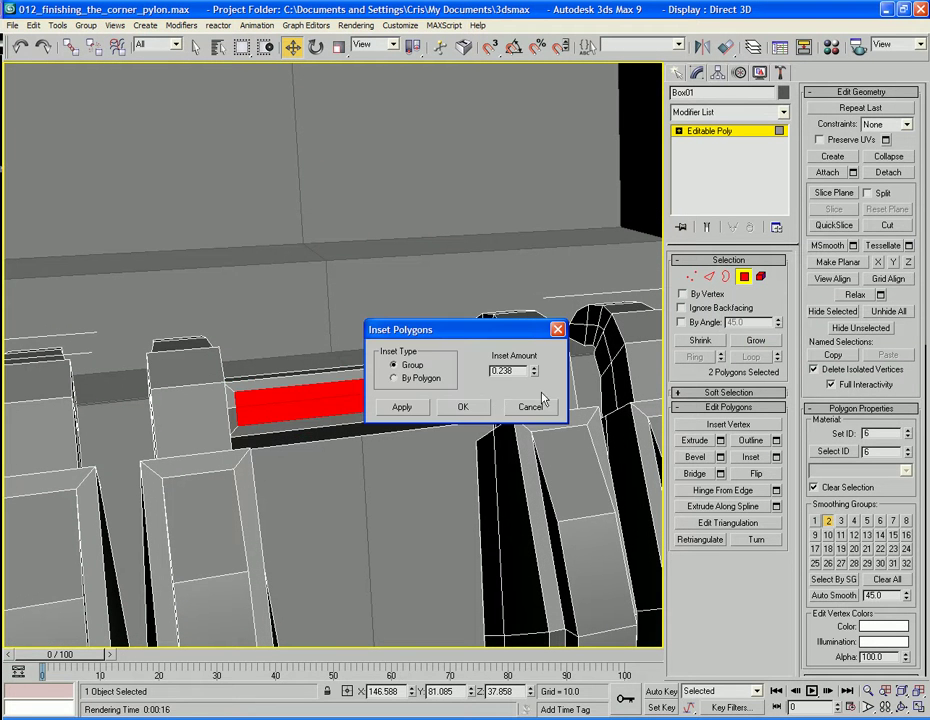
pyautogui.moveTo(530, 330); pyautogui.dragTo(670, 329)
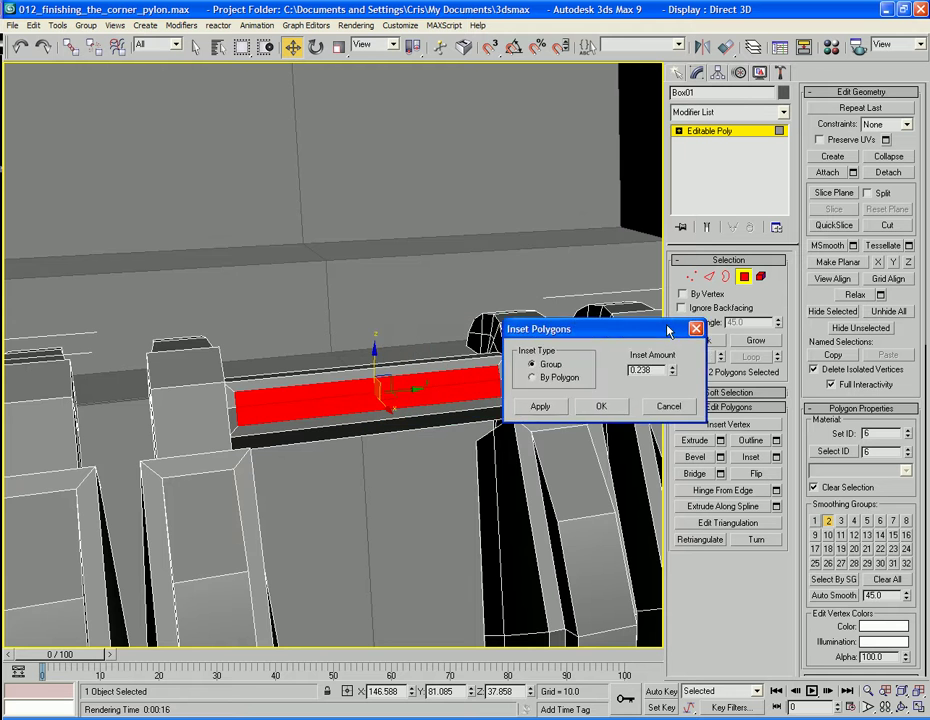
pyautogui.click(600, 405)
# Connect the crossbar's ten lengthwise edges with two segments, dividing it into three sections
pyautogui.keyDown('alt'); pyautogui.moveTo(430, 405); pyautogui.dragTo(490, 386, button='middle'); pyautogui.keyUp('alt')
pyautogui.click(709, 276)
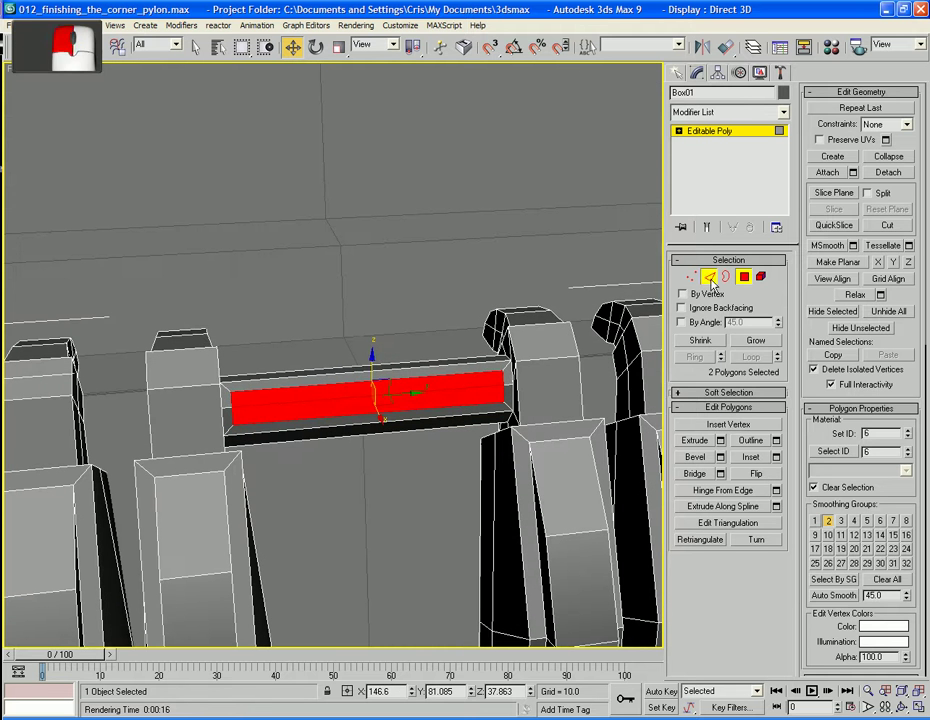
pyautogui.moveTo(349, 329); pyautogui.dragTo(364, 446)
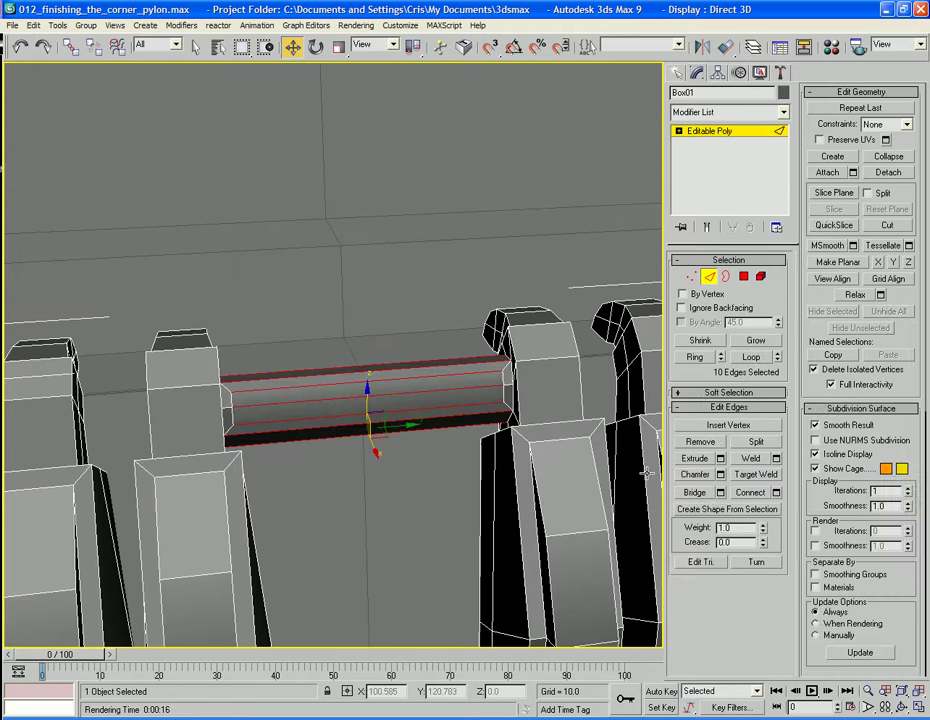
pyautogui.click(777, 493)
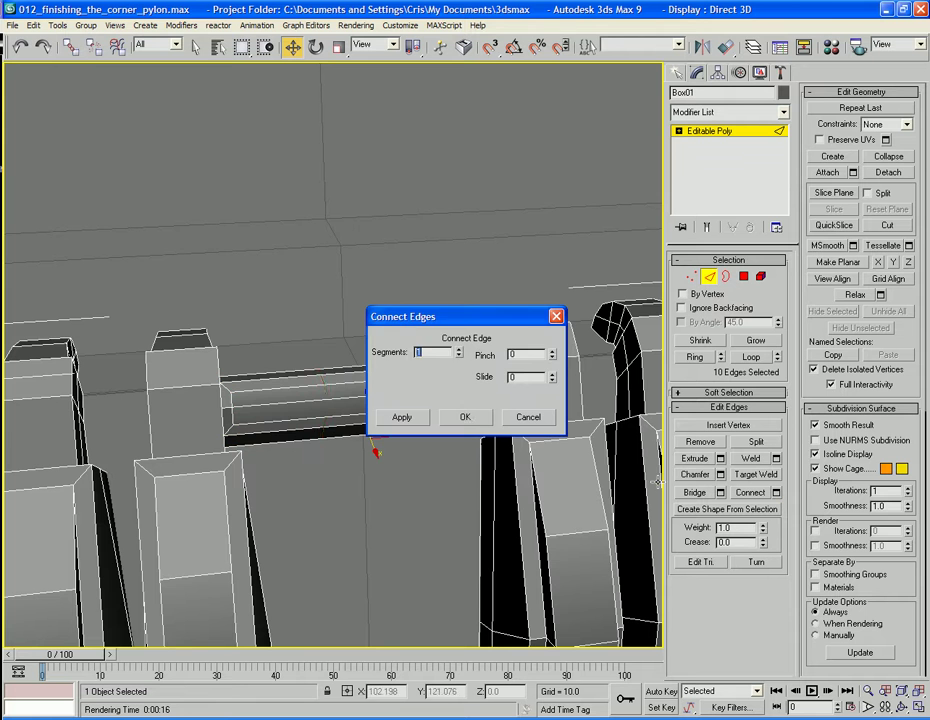
pyautogui.click(466, 418)
# Extrude the six front inset polygons of the crossbar slightly outward
pyautogui.keyDown('alt'); pyautogui.moveTo(477, 415); pyautogui.dragTo(520, 232, button='middle'); pyautogui.keyUp('alt')
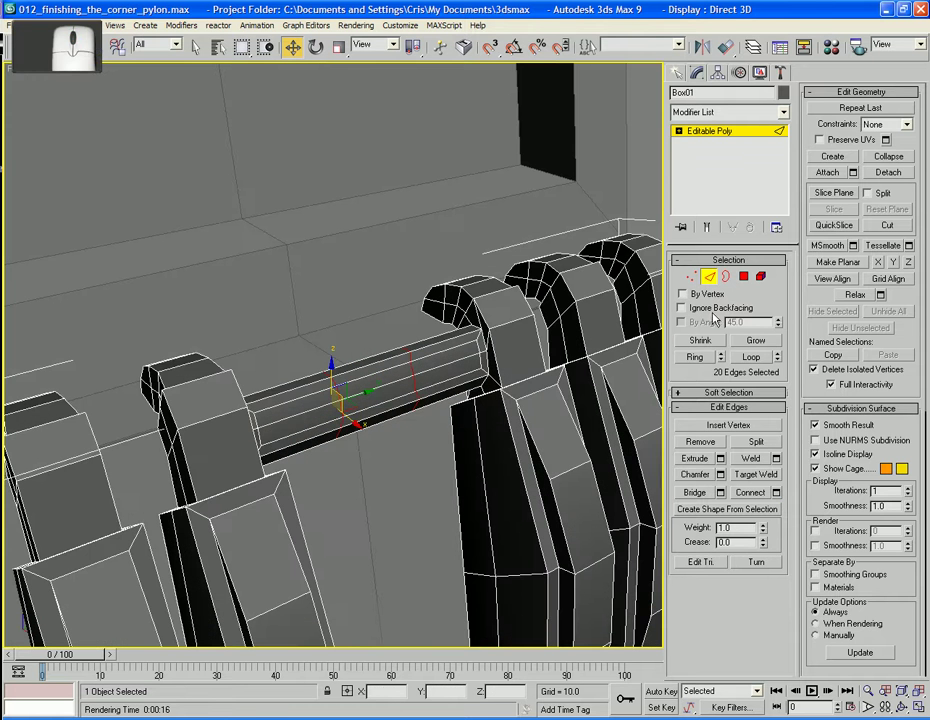
pyautogui.keyDown('ctrl'); pyautogui.click(743, 277); pyautogui.keyUp('ctrl')
pyautogui.click(698, 442)
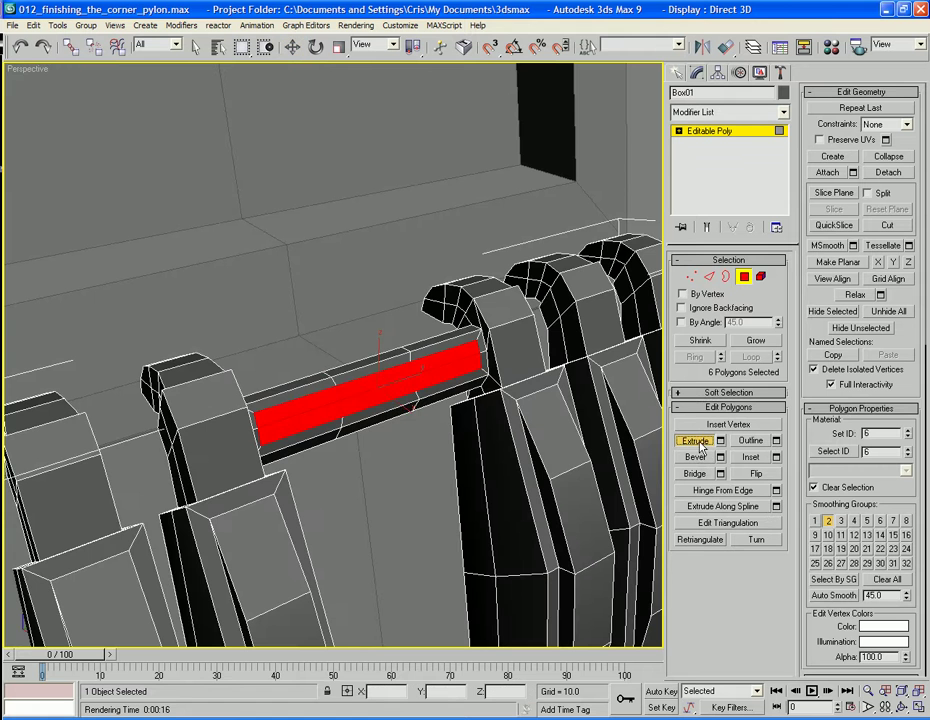
pyautogui.moveTo(390, 380); pyautogui.dragTo(390, 380)
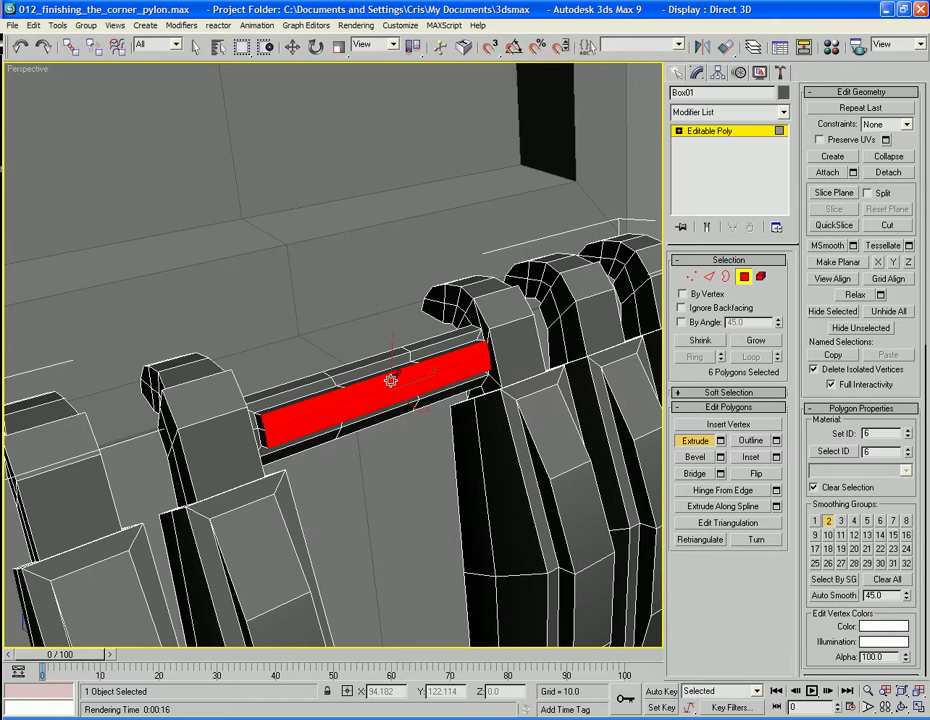
# Move the front end edges at both ends of the extruded strip inward along Y by about 0.67 to taper it
pyautogui.keyDown('alt'); pyautogui.moveTo(389, 380); pyautogui.dragTo(343, 380, button='middle'); pyautogui.keyUp('alt')
pyautogui.scroll(3, 393, 422)
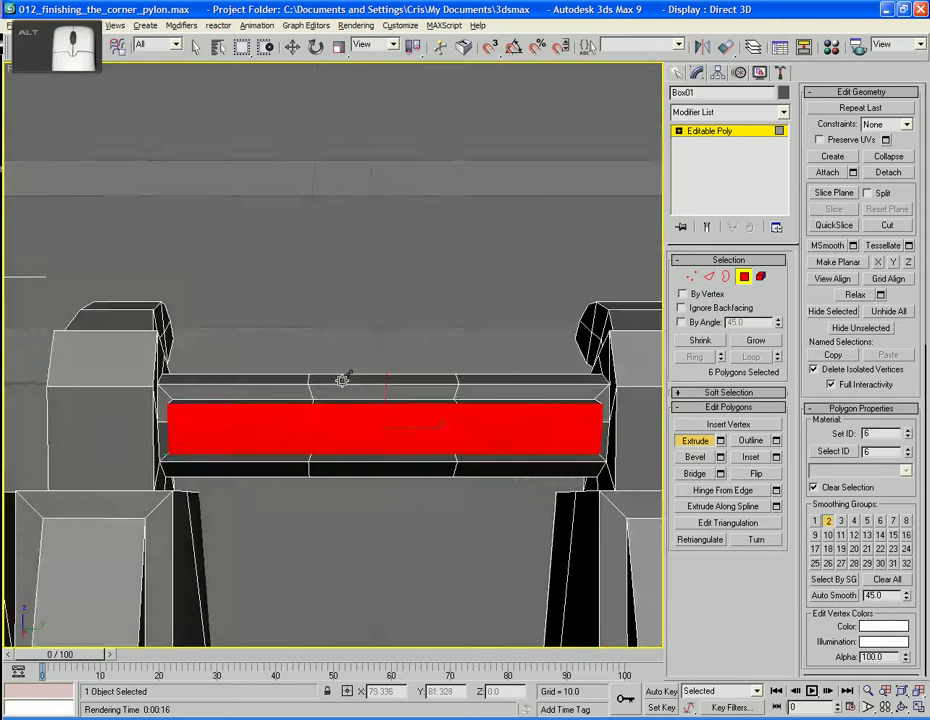
pyautogui.moveTo(403, 457)
pyautogui.mouseDown(button='middle')
pyautogui.moveTo(388, 439)
pyautogui.moveTo(446, 444)
pyautogui.moveTo(415, 440)
pyautogui.mouseUp(button='middle')
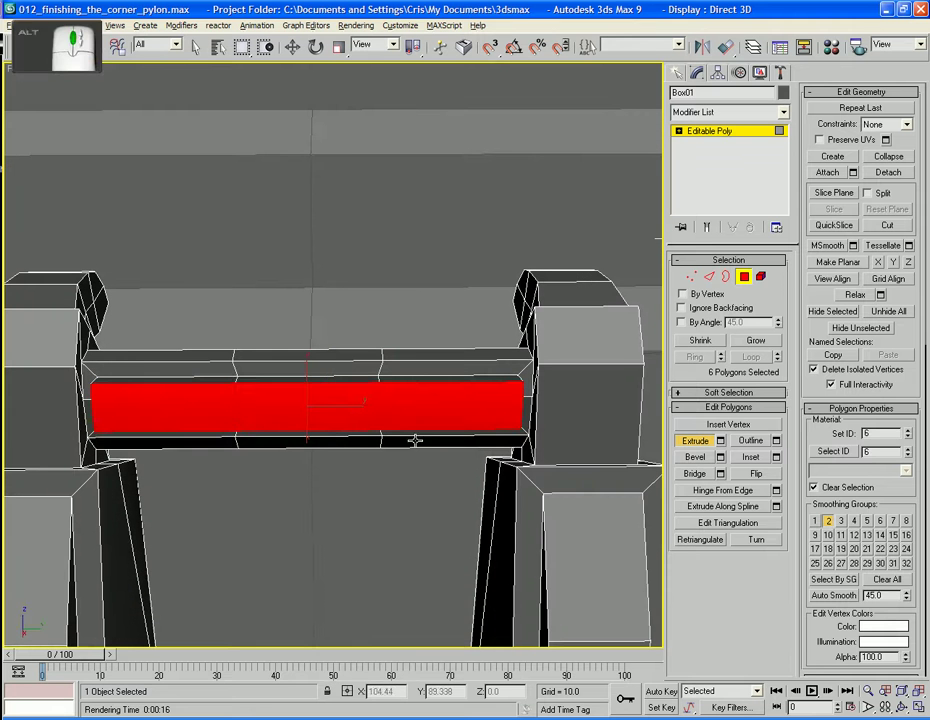
pyautogui.click(709, 276)
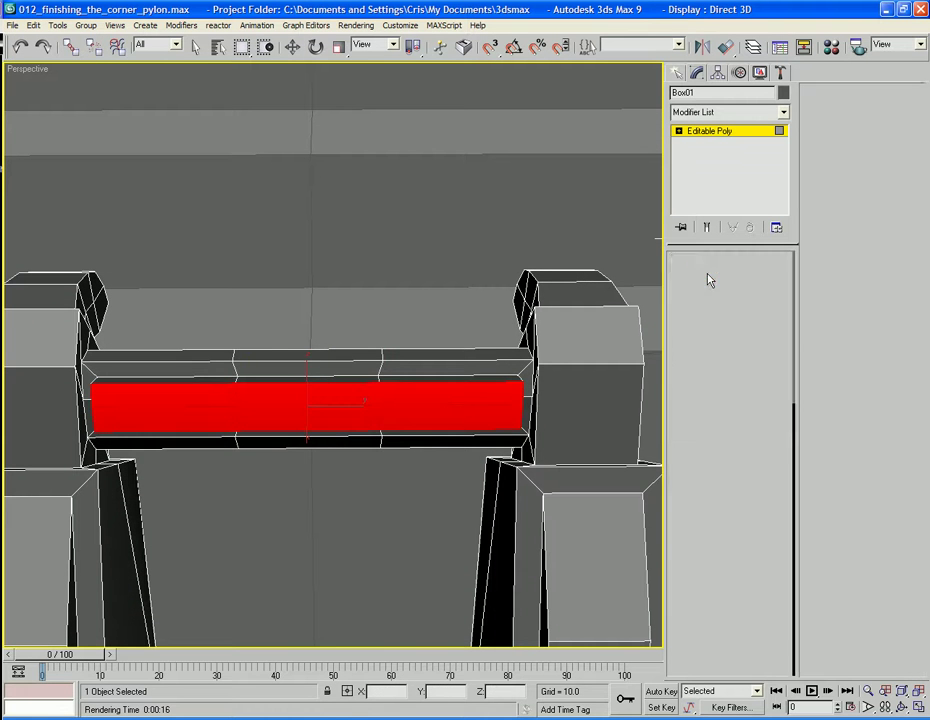
pyautogui.press('w')
pyautogui.click(524, 390)
pyautogui.keyDown('ctrl'); pyautogui.click(521, 422); pyautogui.keyUp('ctrl')
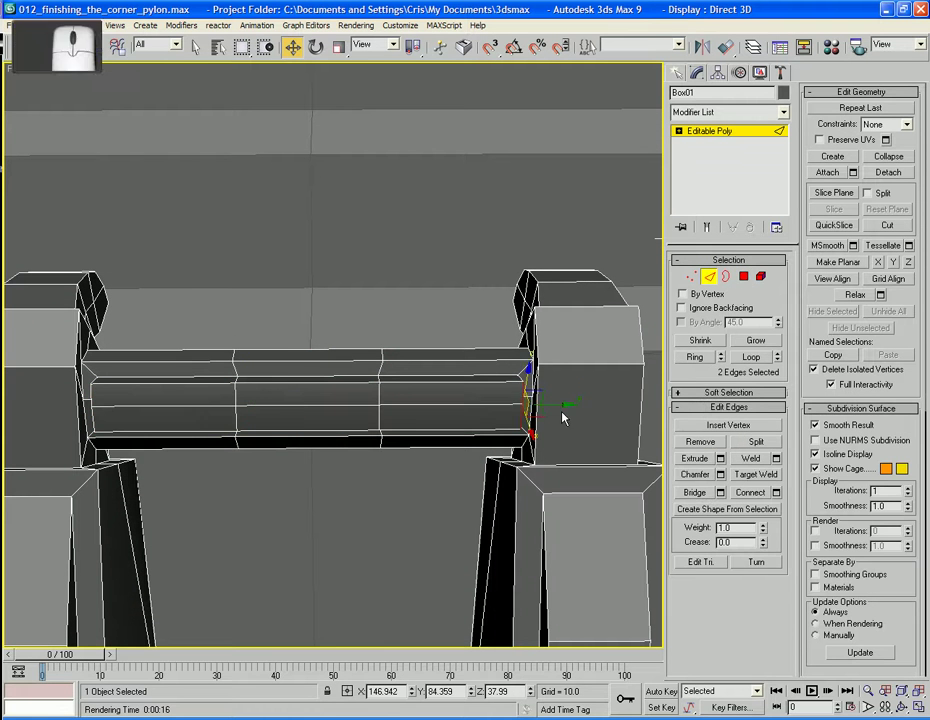
pyautogui.click(92, 386)
pyautogui.keyDown('ctrl'); pyautogui.click(91, 423); pyautogui.keyUp('ctrl')
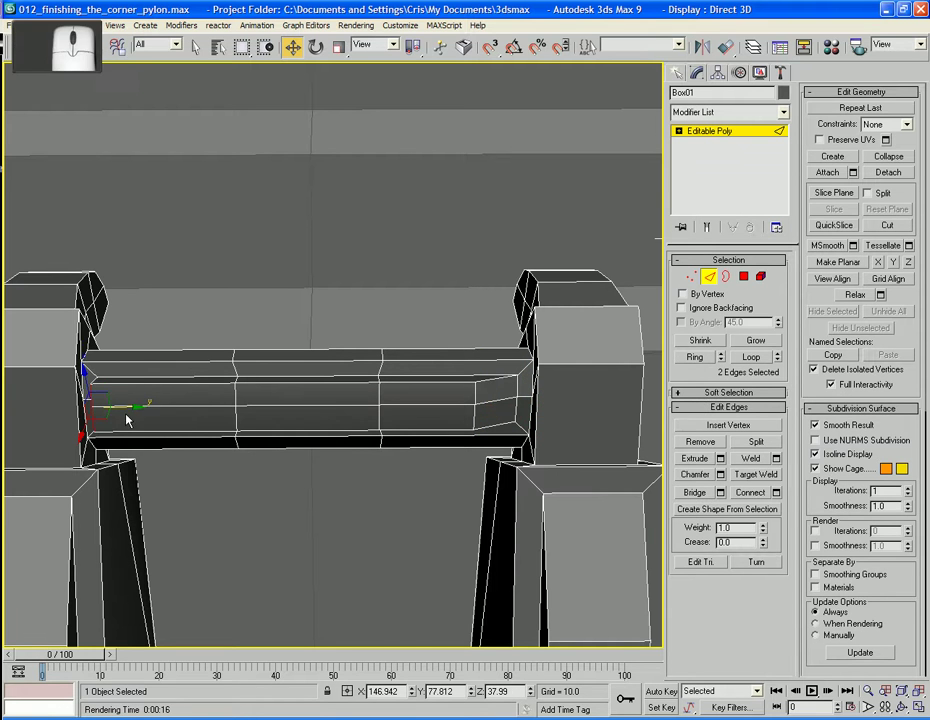
pyautogui.moveTo(133, 409); pyautogui.dragTo(179, 414)
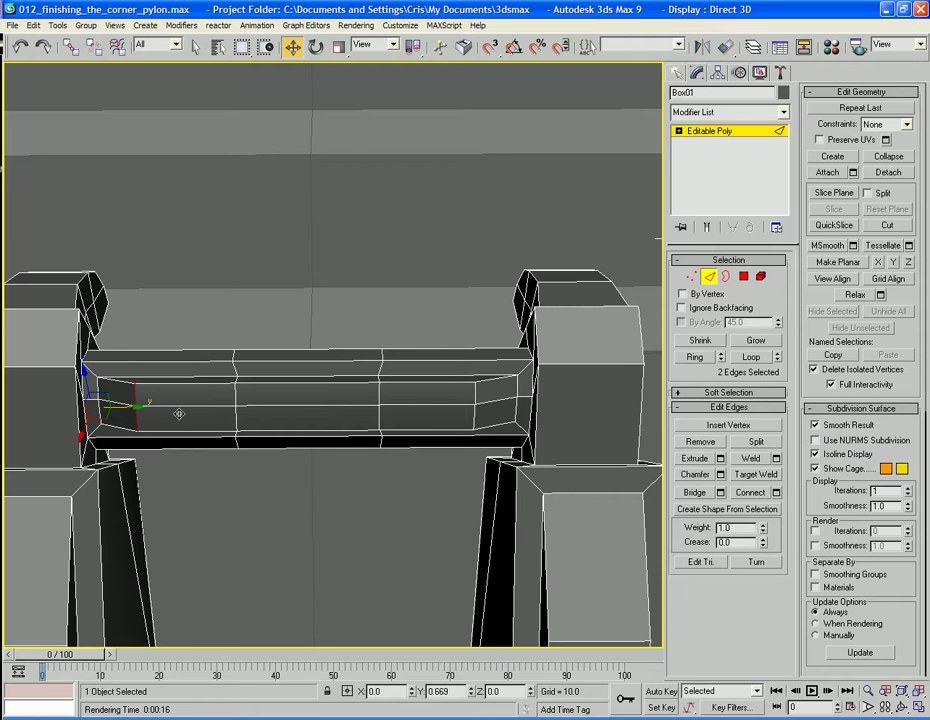
# Leave edge editing, deselect the object and examine the crossbar between the hooked arms from several angles
pyautogui.click(302, 275)
pyautogui.keyDown('alt'); pyautogui.moveTo(307, 318); pyautogui.dragTo(400, 318, button='middle'); pyautogui.keyUp('alt')
pyautogui.keyDown('alt'); pyautogui.moveTo(473, 233); pyautogui.dragTo(508, 220, button='middle'); pyautogui.keyUp('alt')
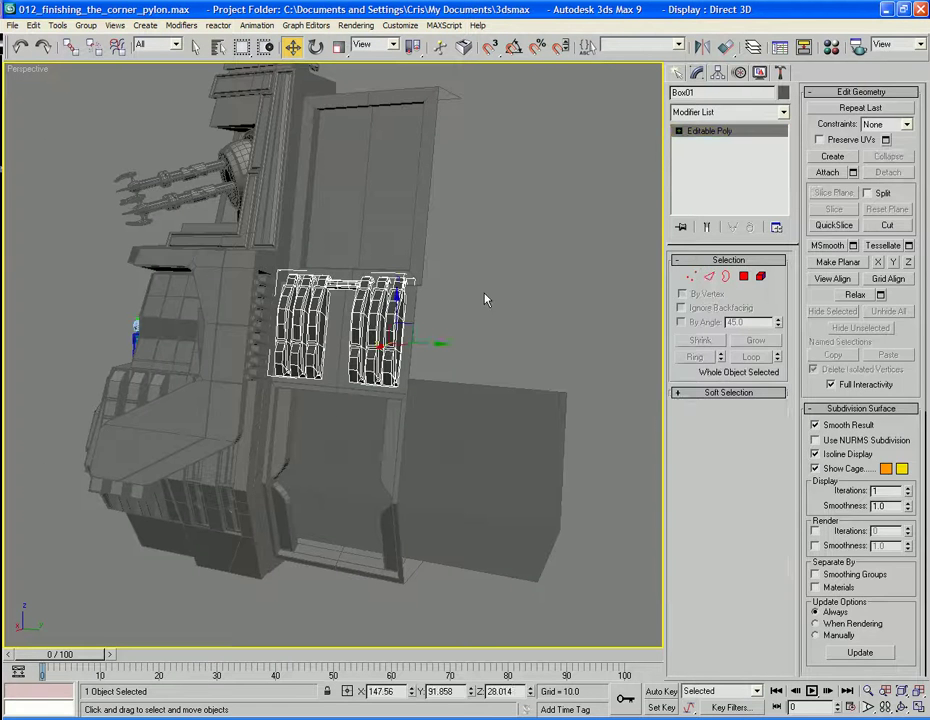
pyautogui.click(500, 301)
pyautogui.scroll(5, 461, 303)
pyautogui.keyDown('alt'); pyautogui.moveTo(450, 292); pyautogui.dragTo(386, 457, button='middle'); pyautogui.keyUp('alt')
pyautogui.scroll(3, 420, 298)
pyautogui.scroll(3, 412, 368)
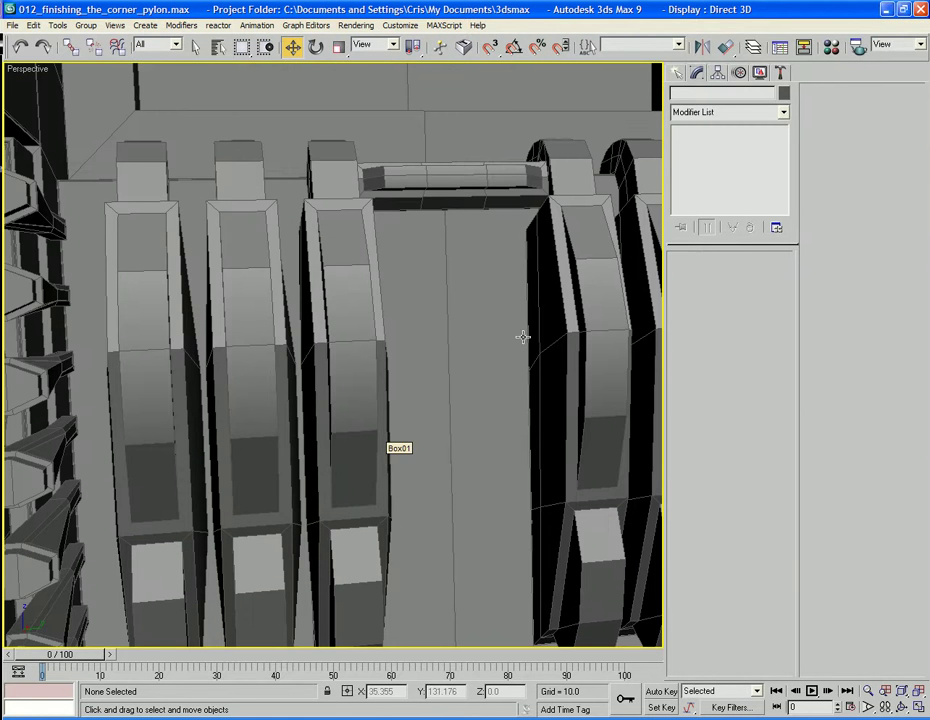
pyautogui.keyDown('alt'); pyautogui.moveTo(523, 336); pyautogui.dragTo(437, 343, button='middle'); pyautogui.keyUp('alt')
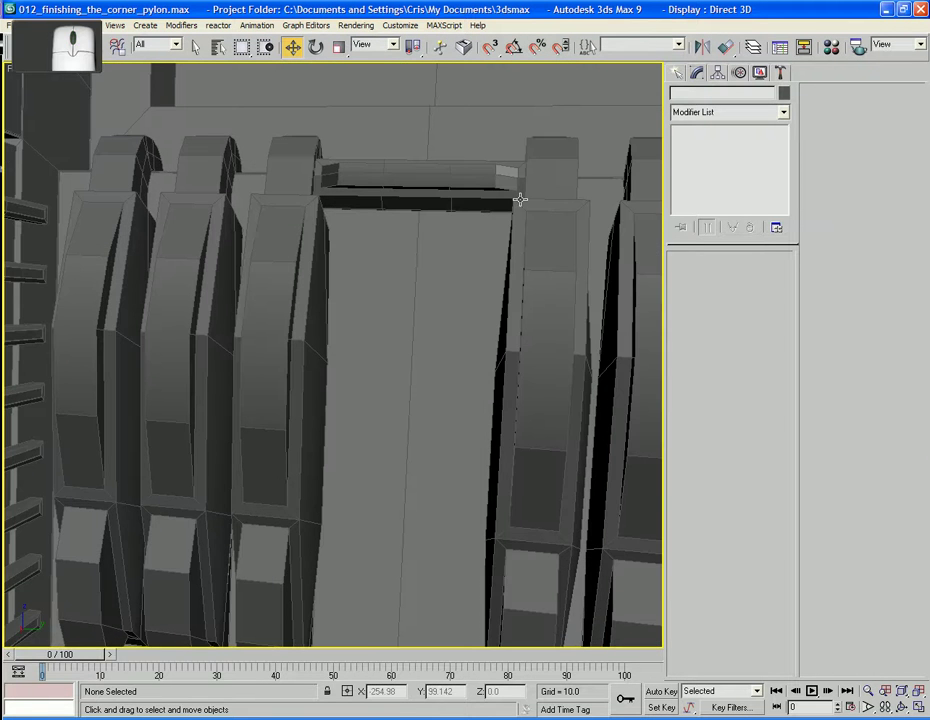
# Draw a donut spline with AutoGrid on the panel between the arm groups, radii about 1.45 and 1.74
pyautogui.click(473, 260)
pyautogui.click(677, 73)
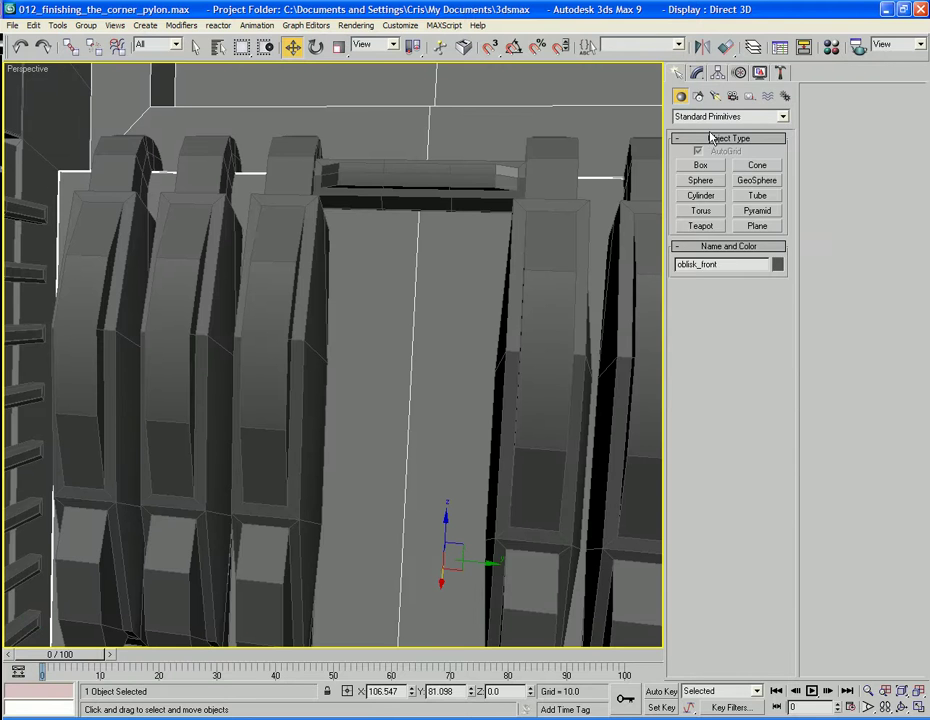
pyautogui.click(699, 97)
pyautogui.click(768, 209)
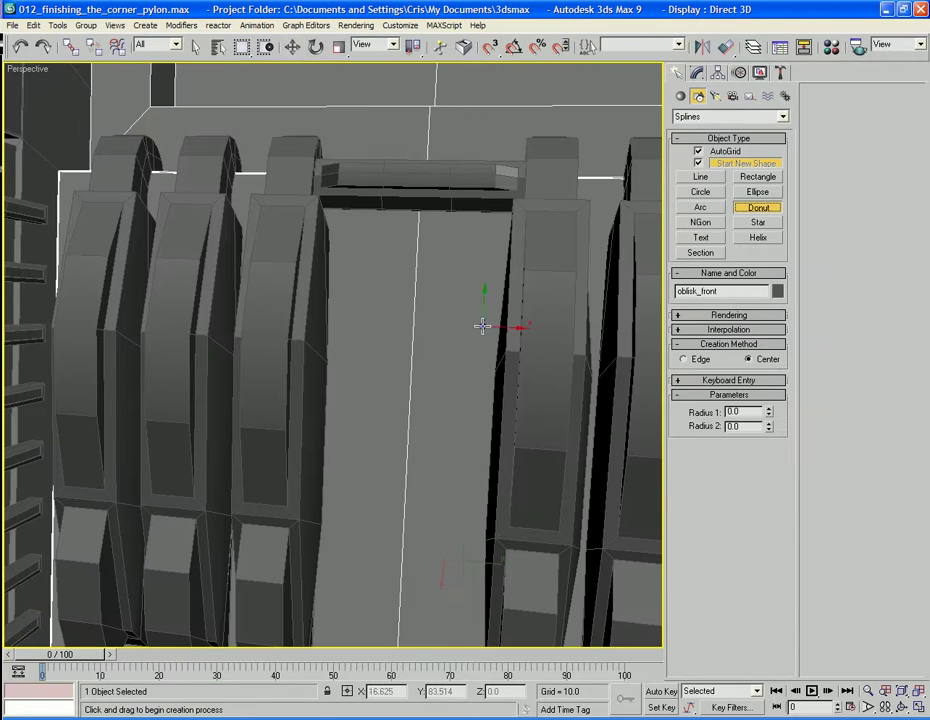
pyautogui.click(417, 295)
pyautogui.moveTo(417, 304); pyautogui.dragTo(416, 341)
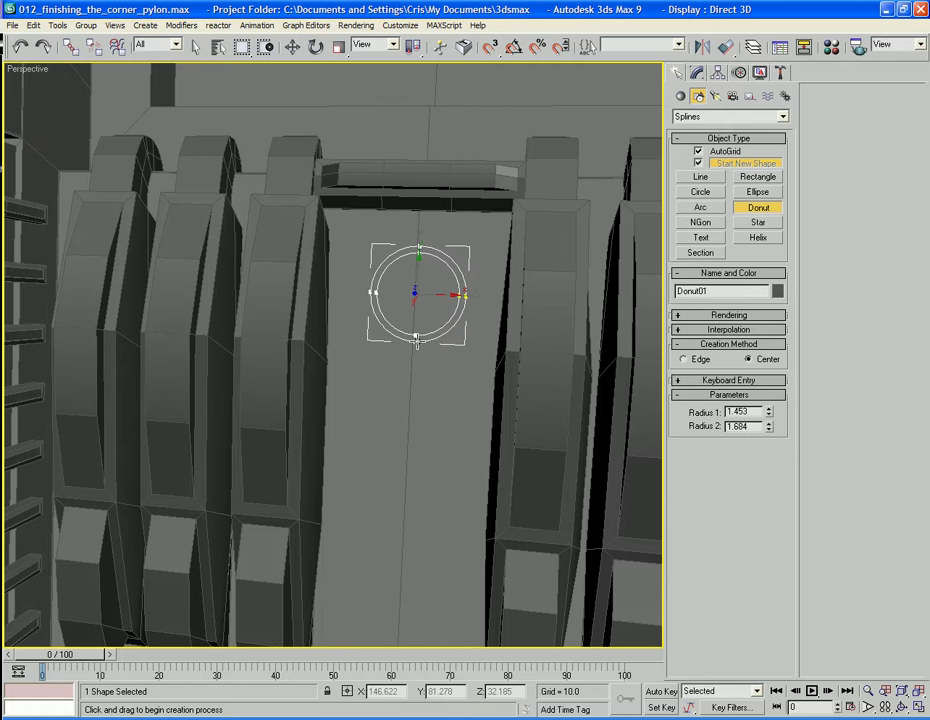
pyautogui.click(417, 342)
pyautogui.press('w')
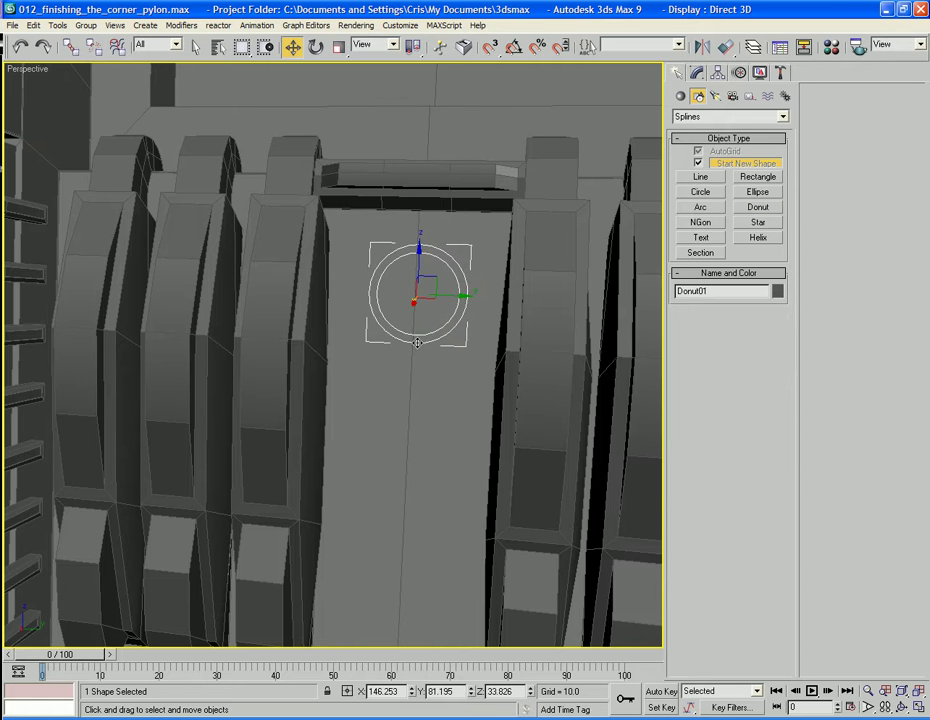
# Switch to the Local coordinate system and move the donut slightly up along the panel's plane
pyautogui.keyDown('alt'); pyautogui.moveTo(441, 284); pyautogui.dragTo(400, 278, button='middle'); pyautogui.keyUp('alt')
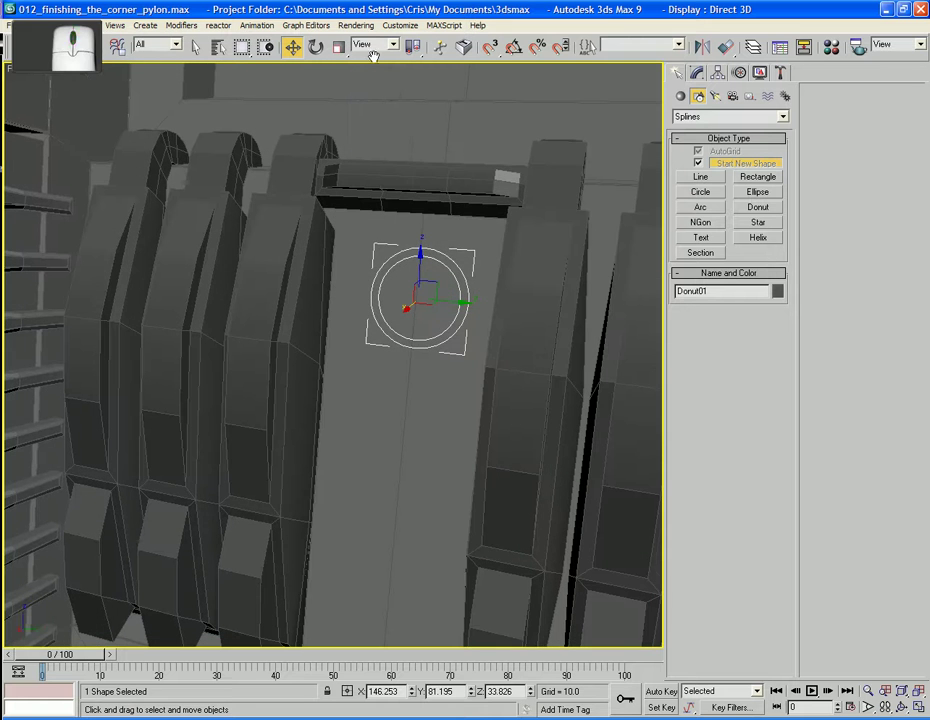
pyautogui.click(374, 44)
pyautogui.click(362, 94)
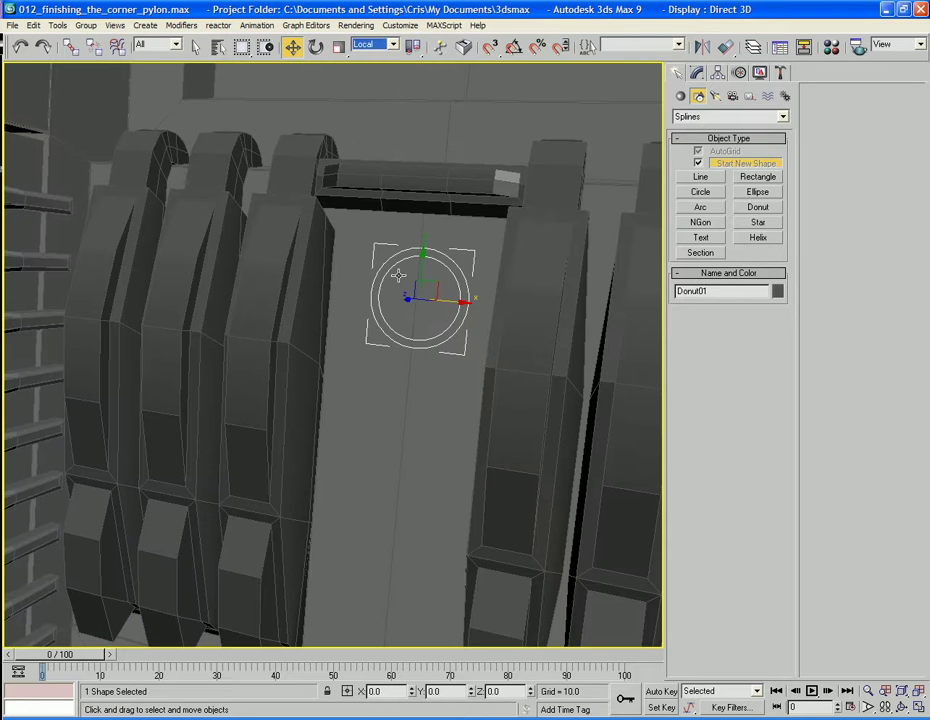
pyautogui.moveTo(442, 287); pyautogui.dragTo(437, 281)
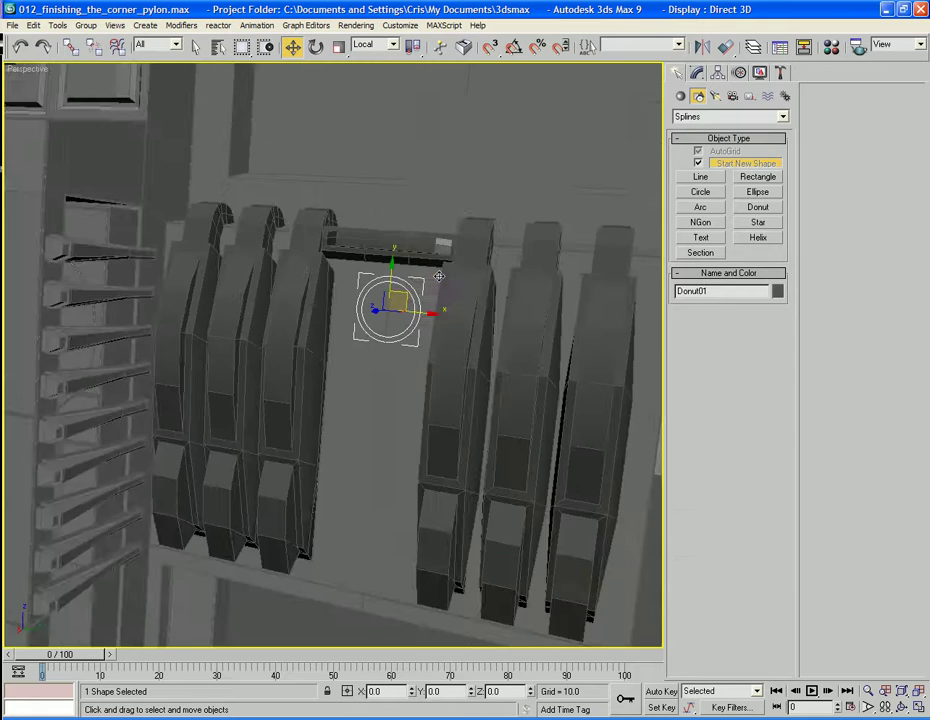
# Extrude the donut by 0.25 and convert it to an Editable Poly
pyautogui.keyDown('alt'); pyautogui.moveTo(438, 276); pyautogui.dragTo(540, 238, button='middle'); pyautogui.keyUp('alt')
pyautogui.click(697, 74)
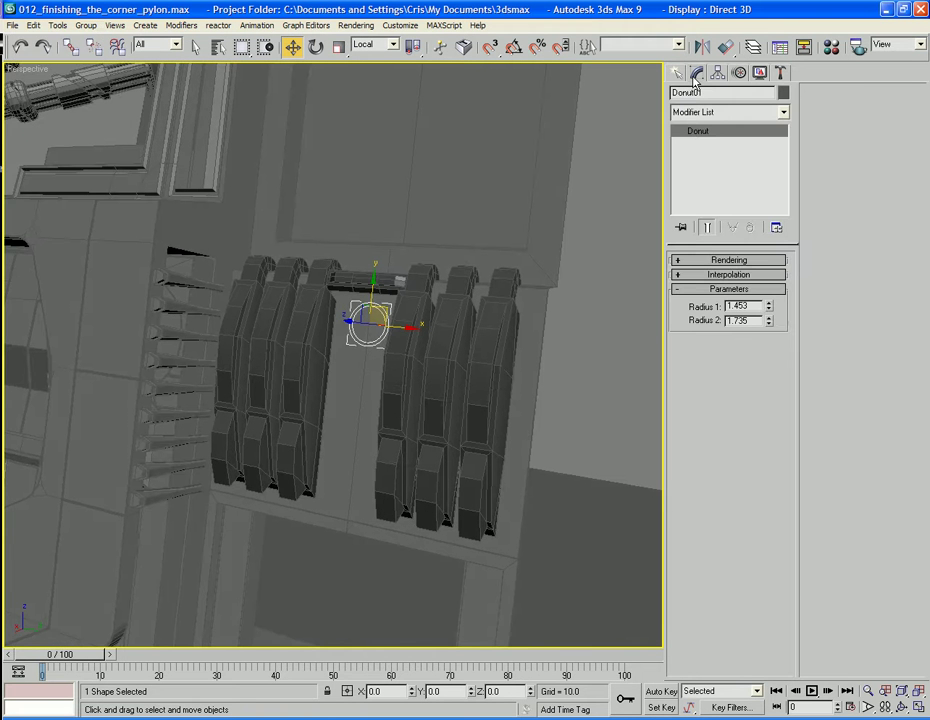
pyautogui.click(706, 111)
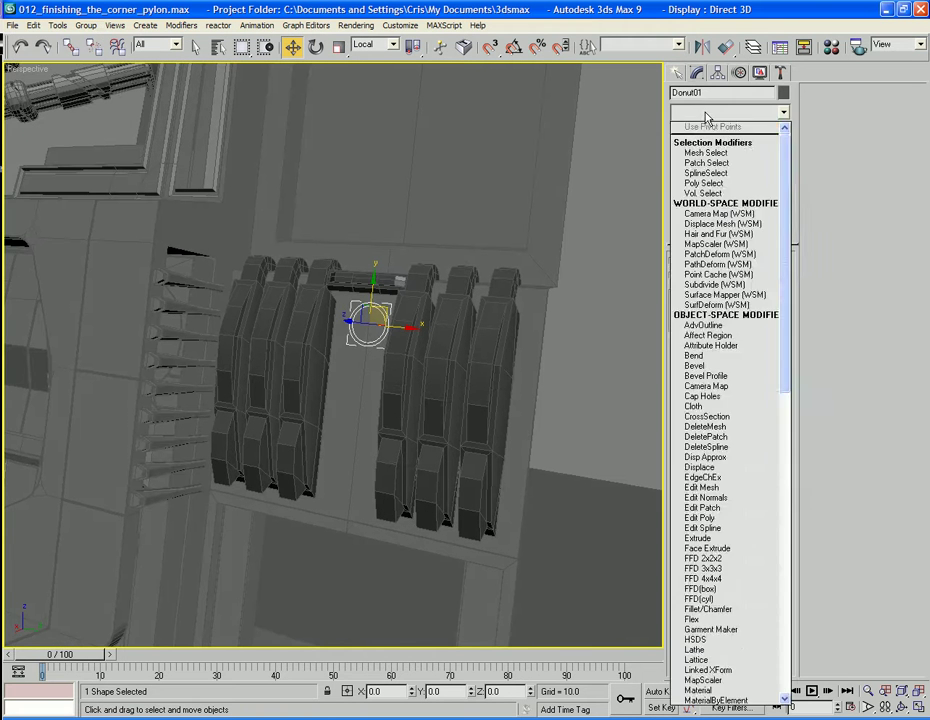
pyautogui.press('e')
pyautogui.press('e')
pyautogui.press('e')
pyautogui.press('e')
pyautogui.press('e')
pyautogui.press('e')
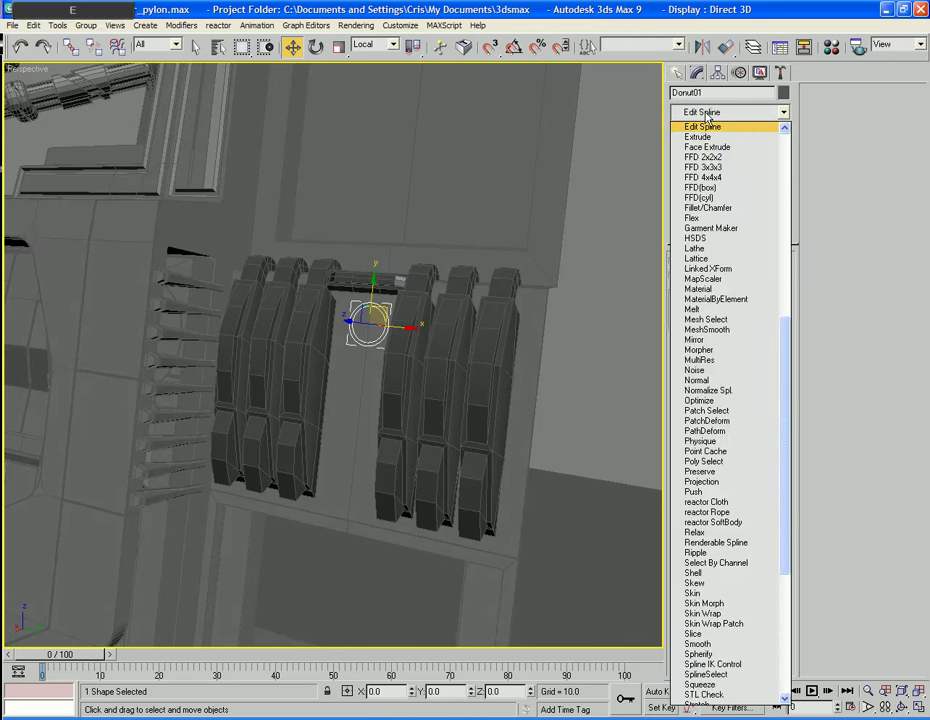
pyautogui.press('e')
pyautogui.press('Return')
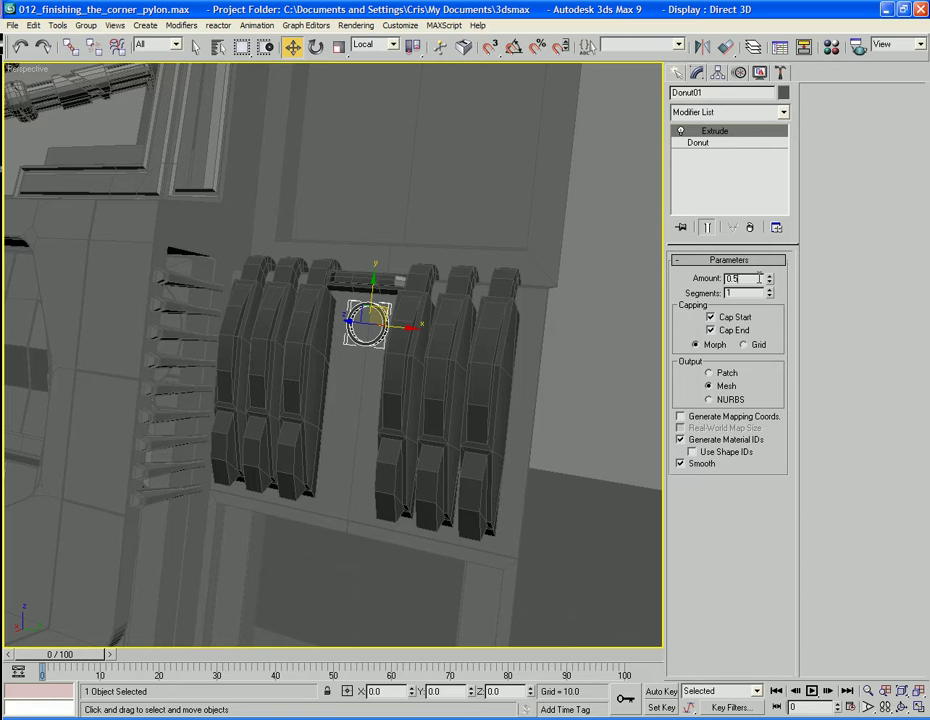
pyautogui.write('0')
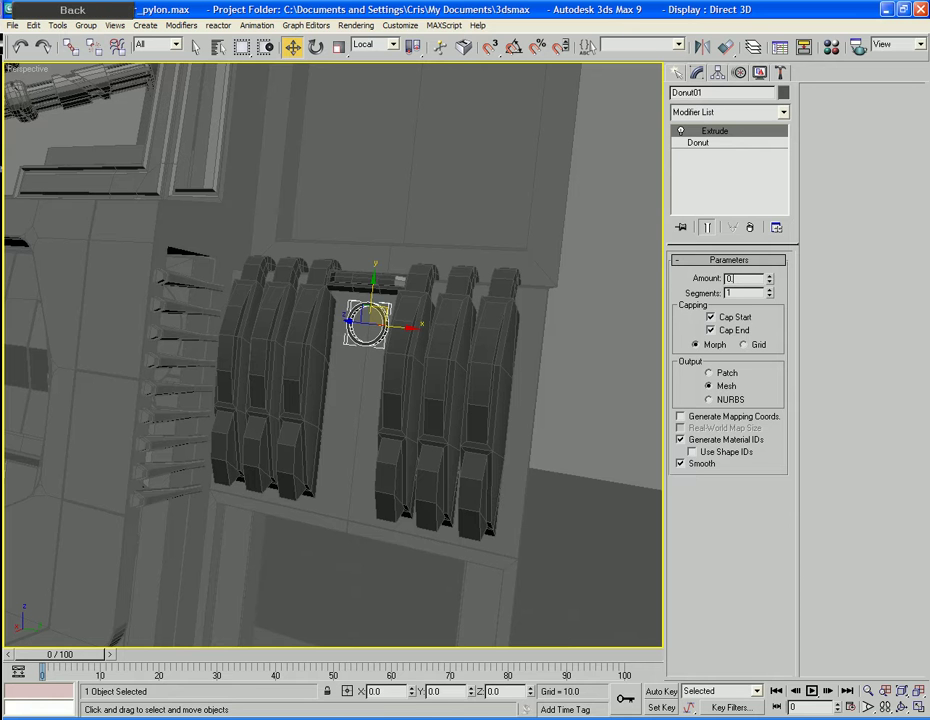
pyautogui.write('.25')
pyautogui.press('Tab')
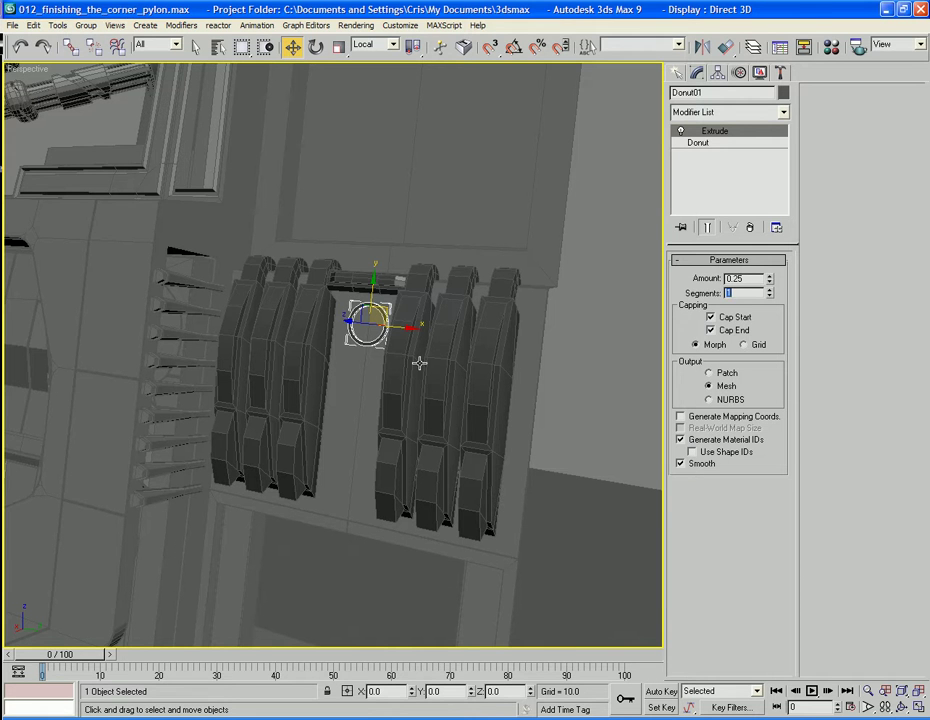
pyautogui.rightClick(460, 337)
pyautogui.moveTo(400, 459)
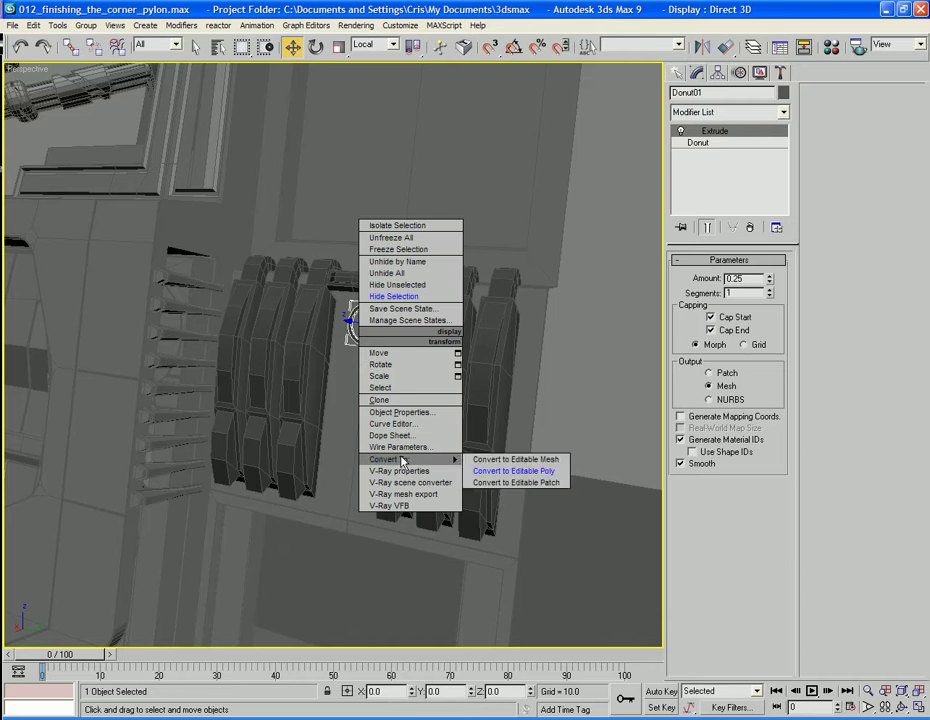
pyautogui.click(505, 470)
# Make two copies of the donut down the panel, spaced about 3.46 apart along local Y, and deselect
pyautogui.scroll(5, 345, 409)
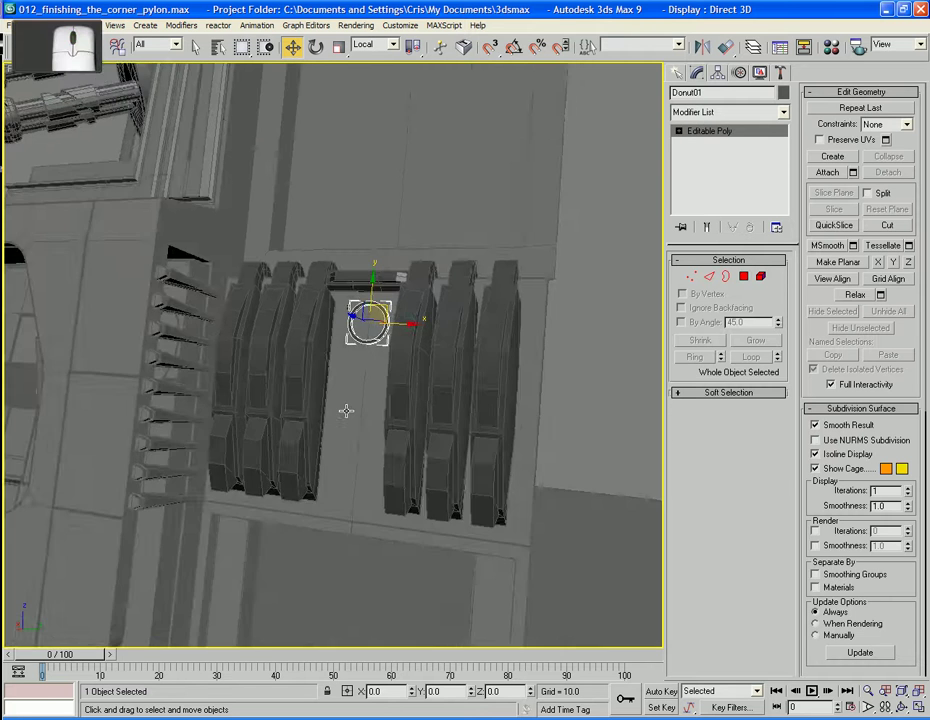
pyautogui.keyDown('shift'); pyautogui.moveTo(418, 241); pyautogui.dragTo(412, 341); pyautogui.keyUp('shift')
pyautogui.click(503, 383)
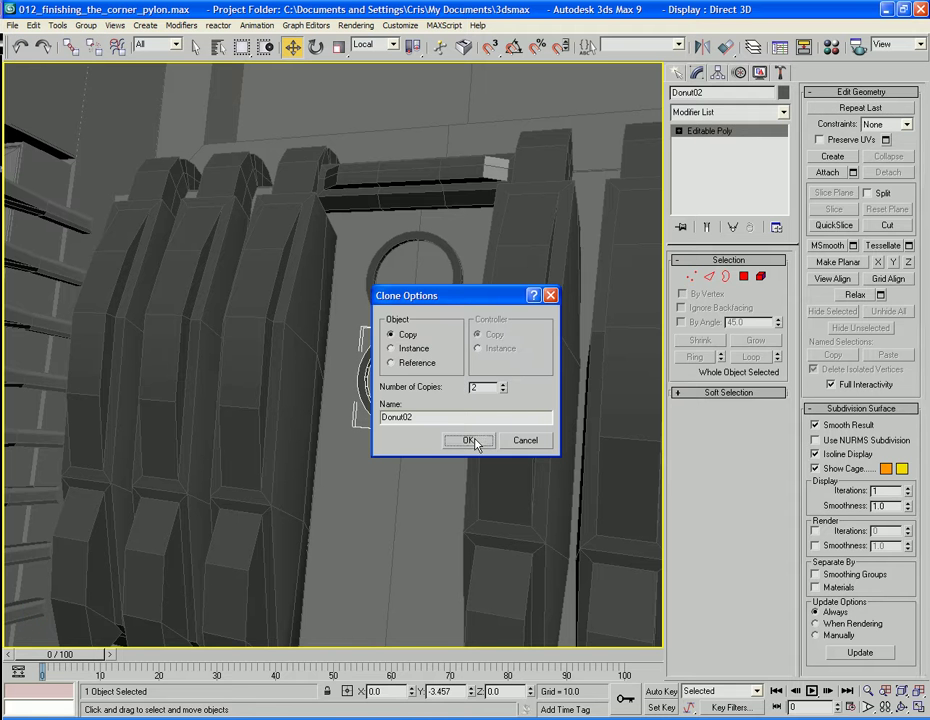
pyautogui.click(470, 440)
pyautogui.scroll(-8, 473, 295)
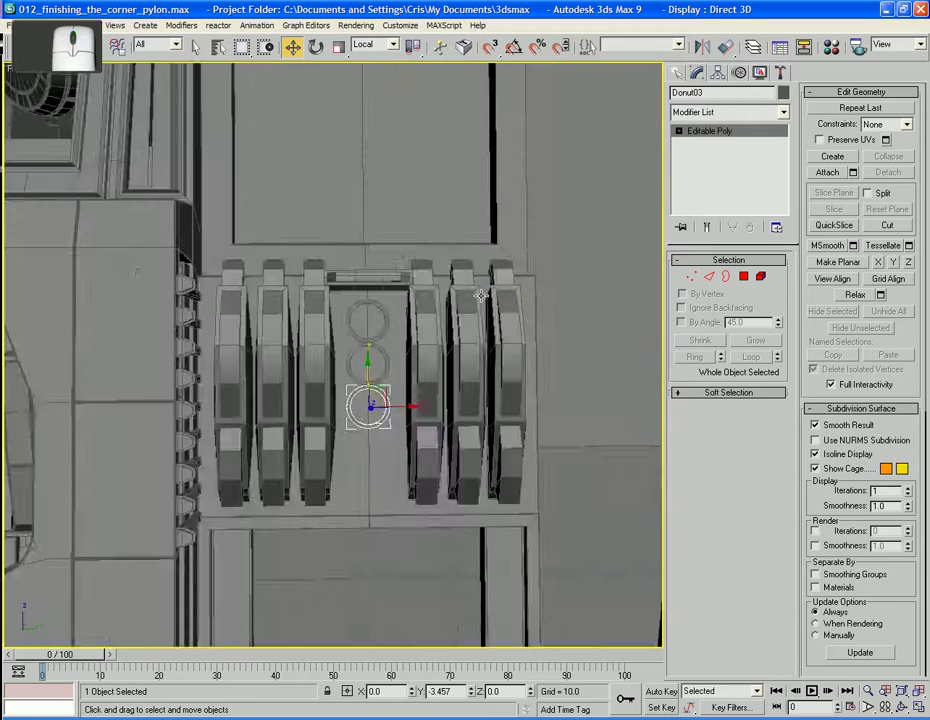
pyautogui.keyDown('alt'); pyautogui.moveTo(484, 293); pyautogui.dragTo(459, 316, button='middle'); pyautogui.keyUp('alt')
pyautogui.scroll(-4, 446, 293)
pyautogui.click(455, 306)
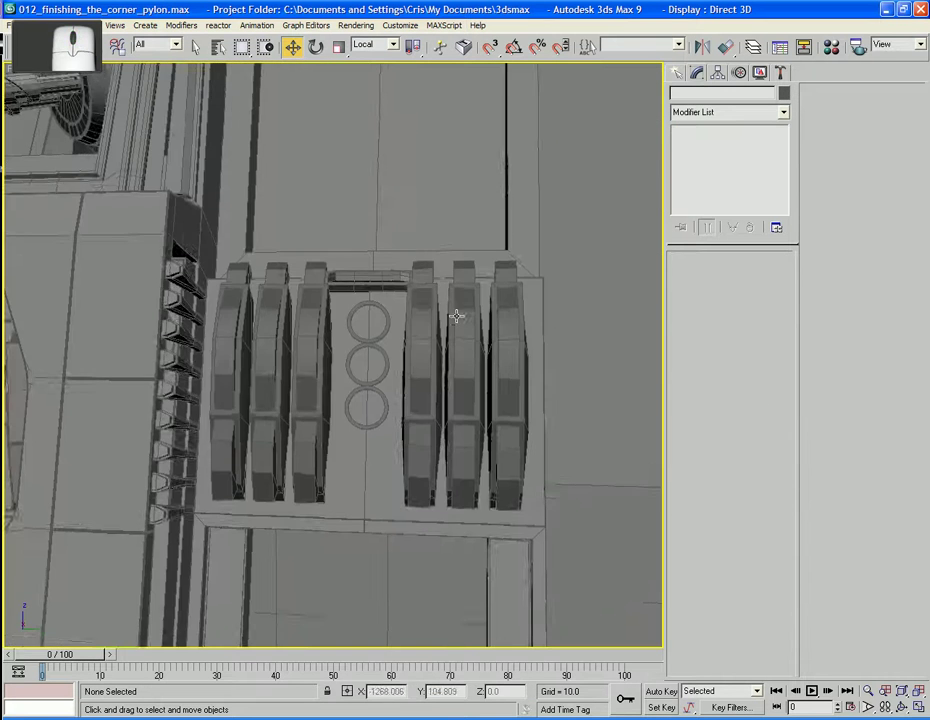
# Draw a thin upright rectangle spline with AutoGrid on the panel beside the donuts, about 12.5 long and 0.38 wide
pyautogui.scroll(3, 455, 249)
pyautogui.click(676, 72)
pyautogui.click(697, 96)
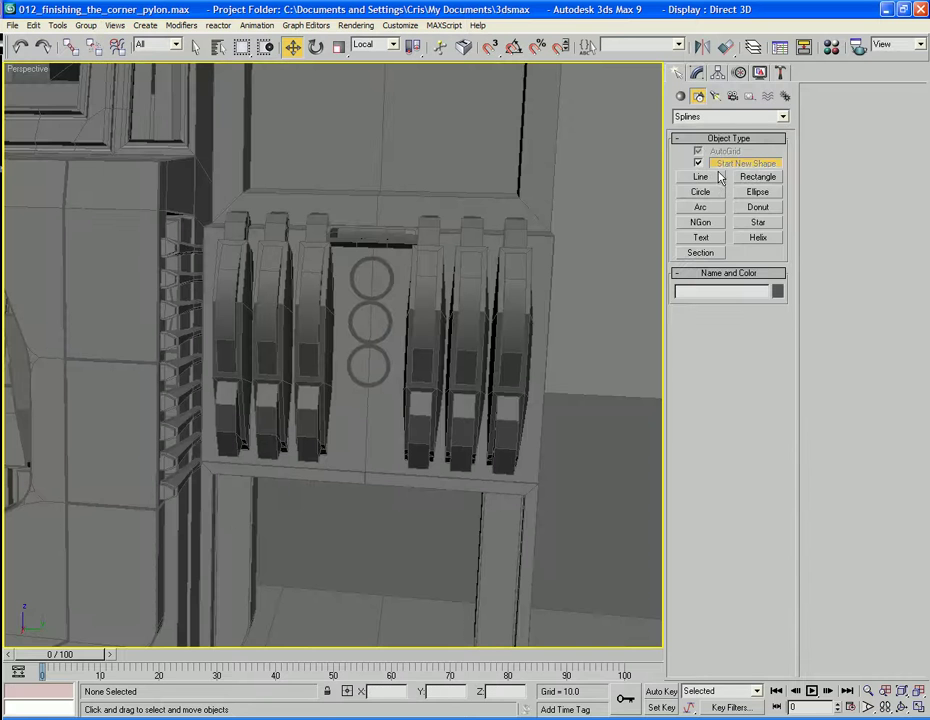
pyautogui.click(758, 177)
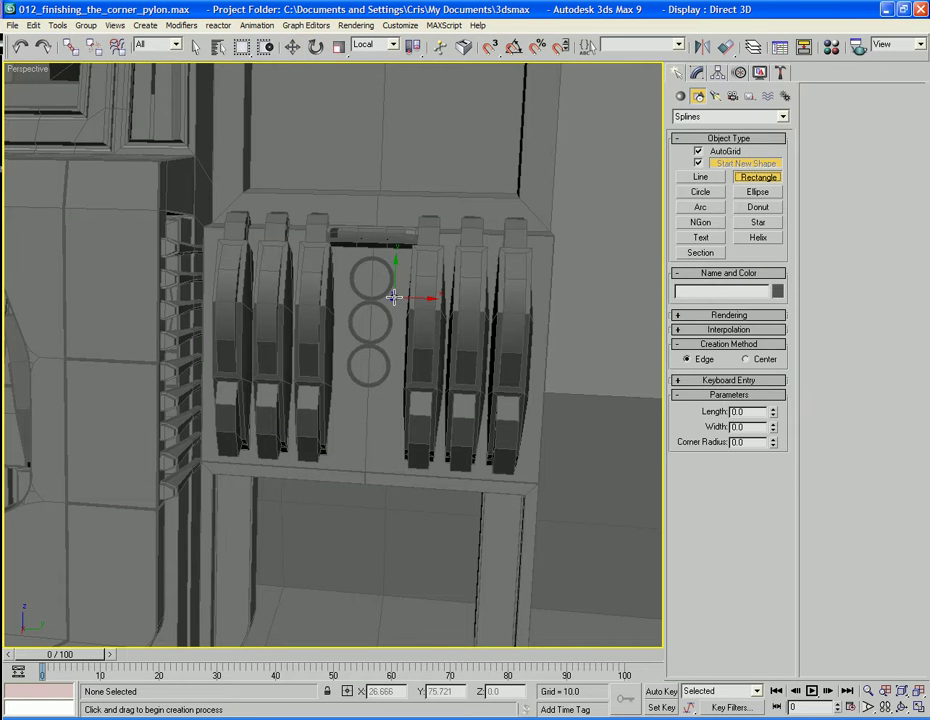
pyautogui.moveTo(396, 298); pyautogui.dragTo(391, 453)
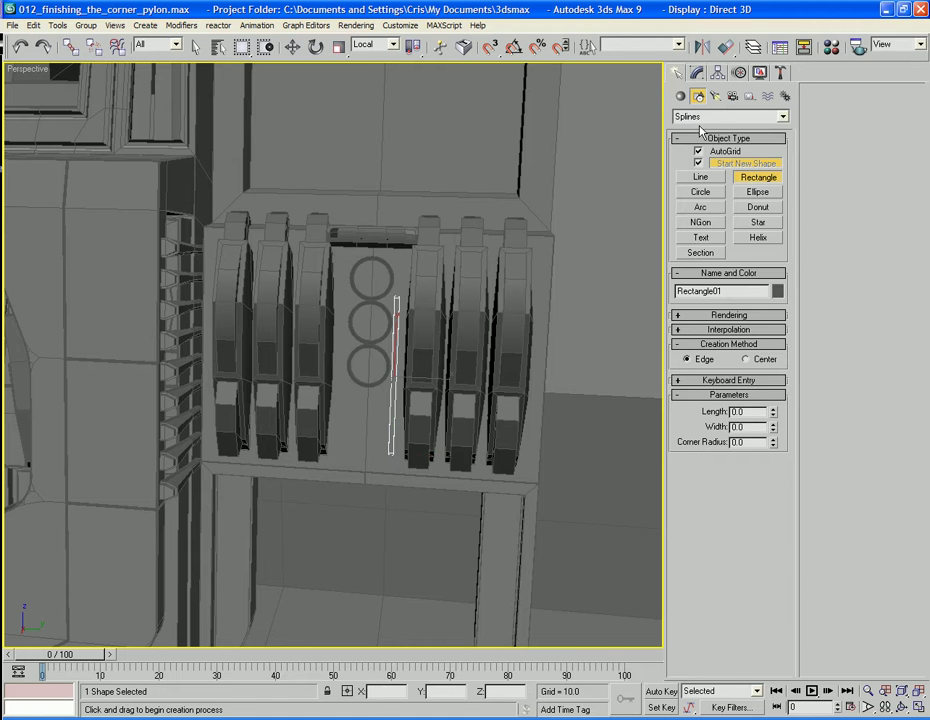
# Set the rectangle's width to 0.25 and adjust its length
pyautogui.click(698, 73)
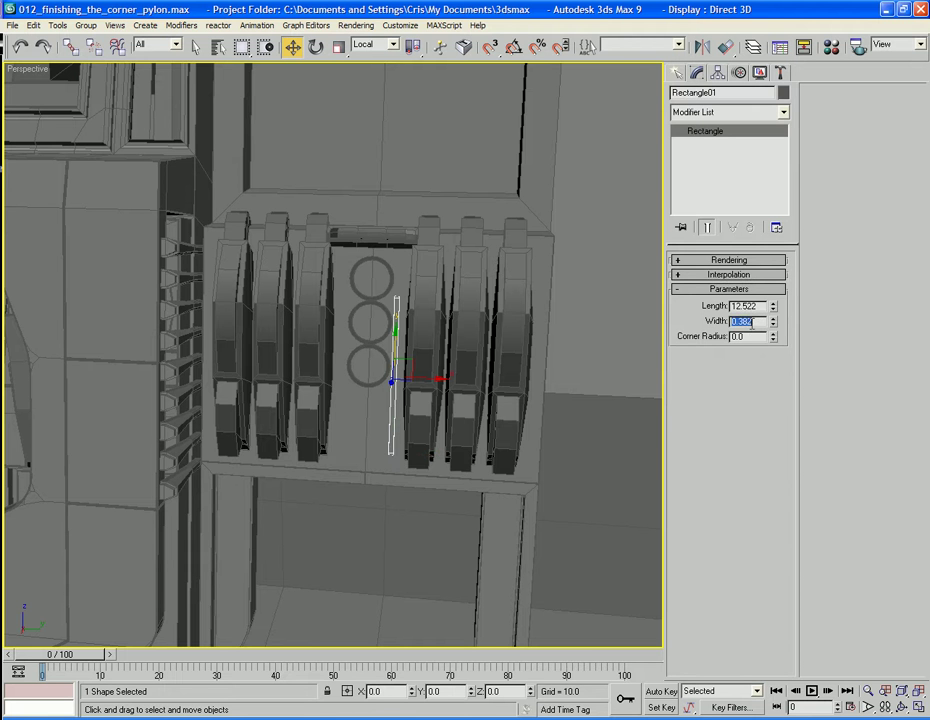
pyautogui.write('0.25')
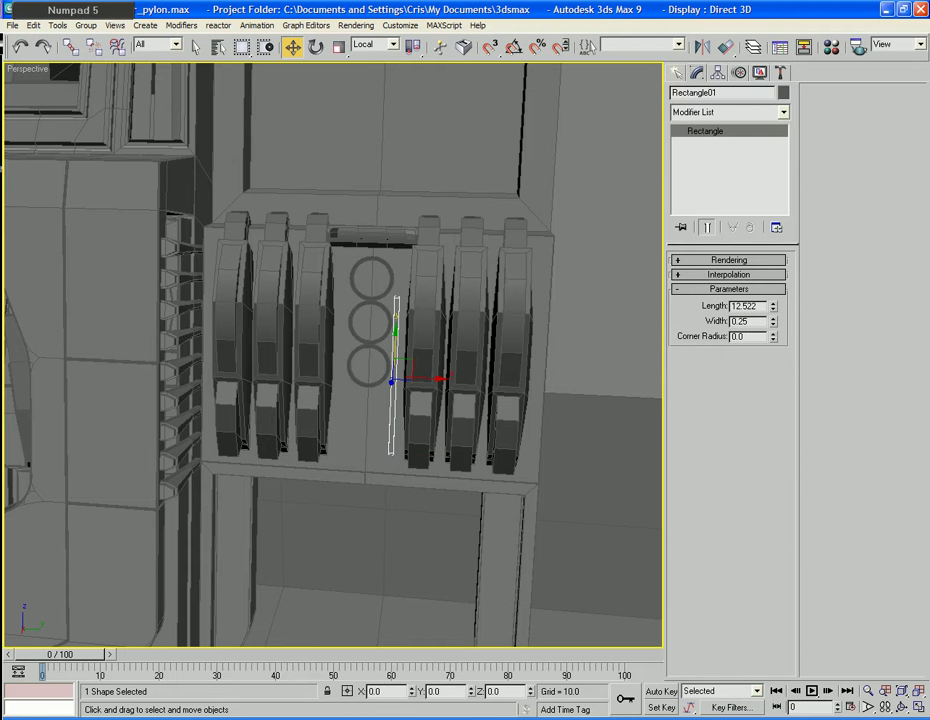
pyautogui.press('Tab')
pyautogui.hotkey('shift', 'Tab')
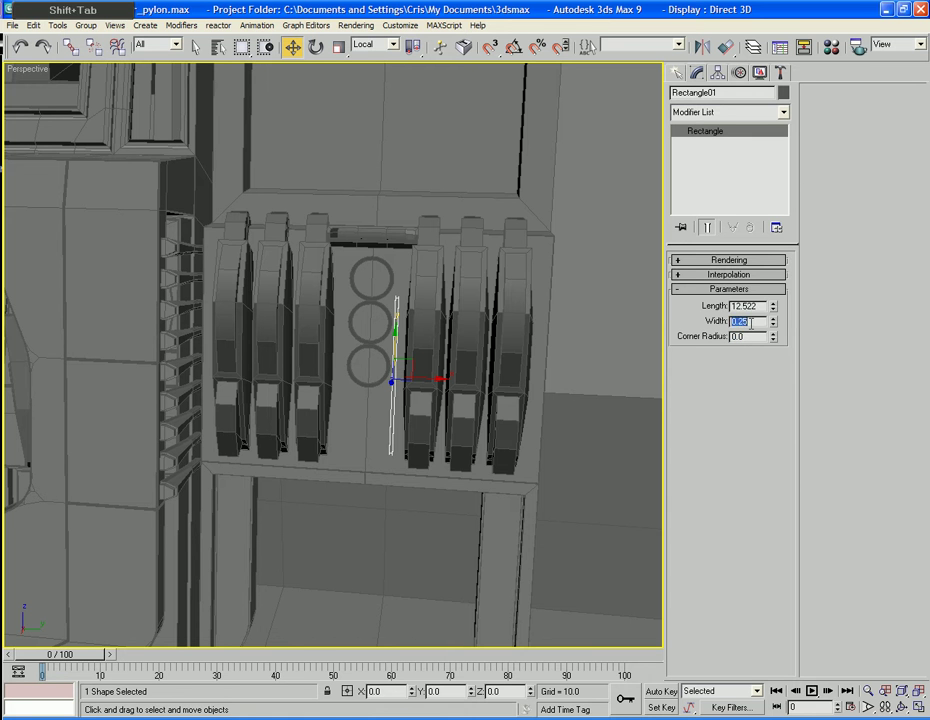
pyautogui.write('15')
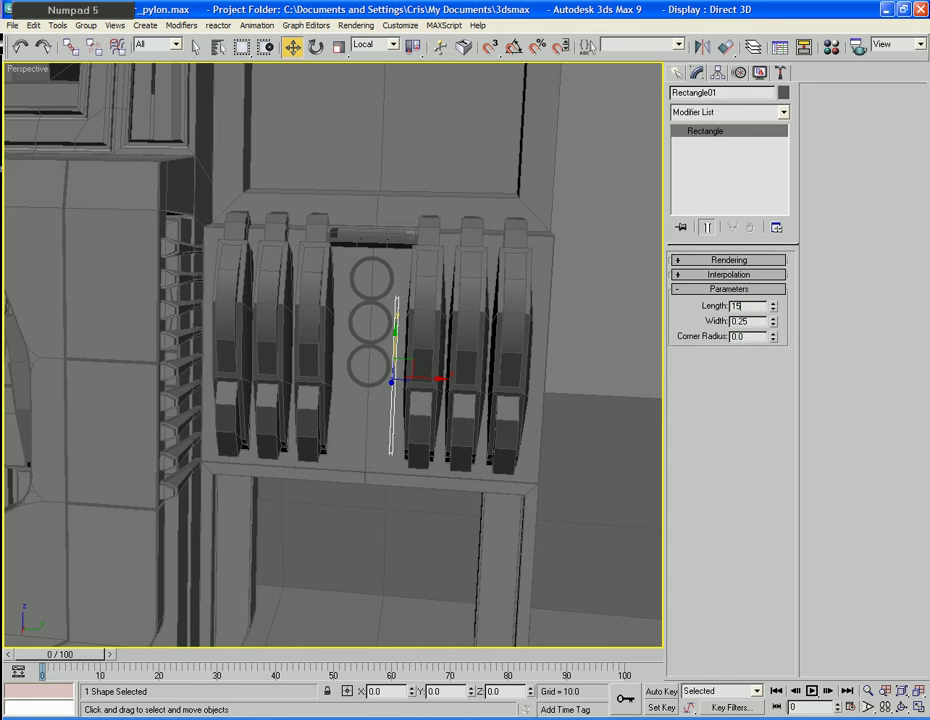
pyautogui.write('.5')
pyautogui.press('Tab')
# Extrude the thin rectangle by 0.25 and convert it to an Editable Poly
pyautogui.click(678, 113)
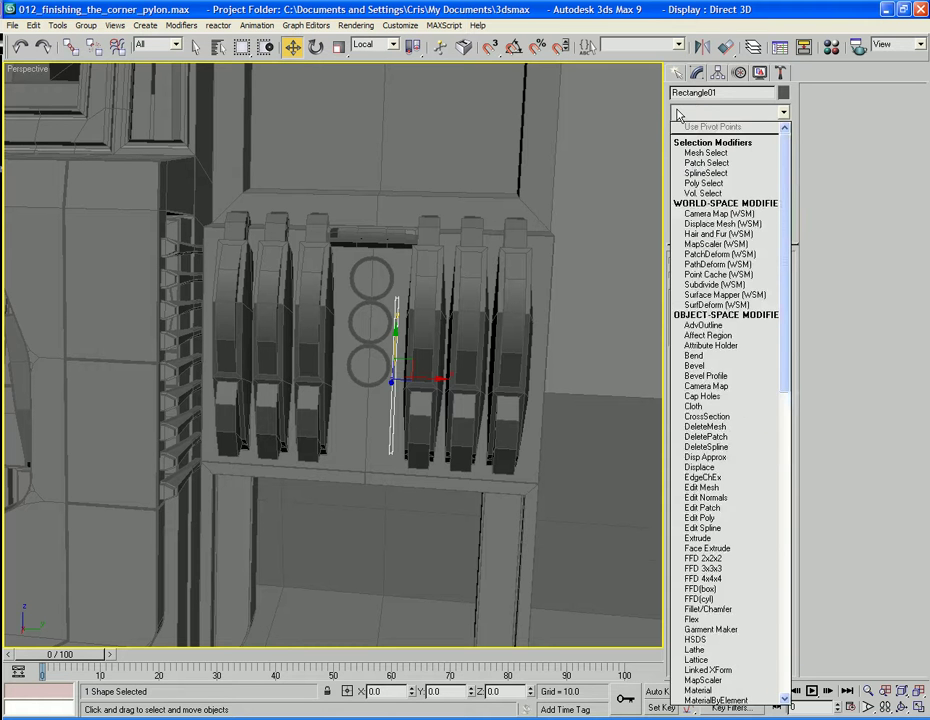
pyautogui.press('e')
pyautogui.press('e')
pyautogui.press('e')
pyautogui.press('e')
pyautogui.press('e')
pyautogui.press('e')
pyautogui.press('e')
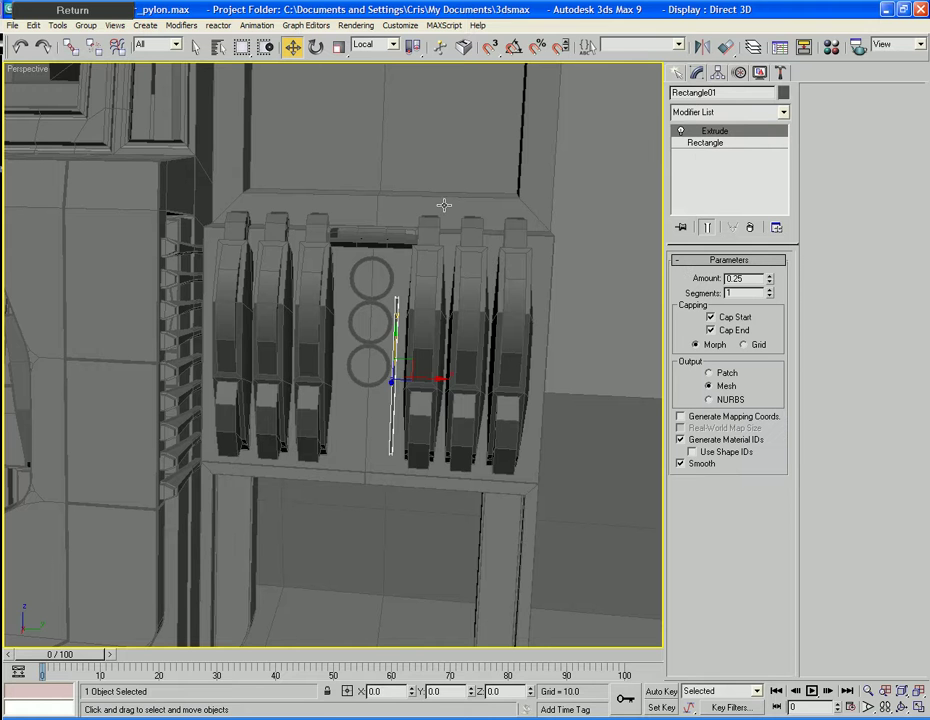
pyautogui.rightClick(395, 373)
pyautogui.moveTo(445, 493)
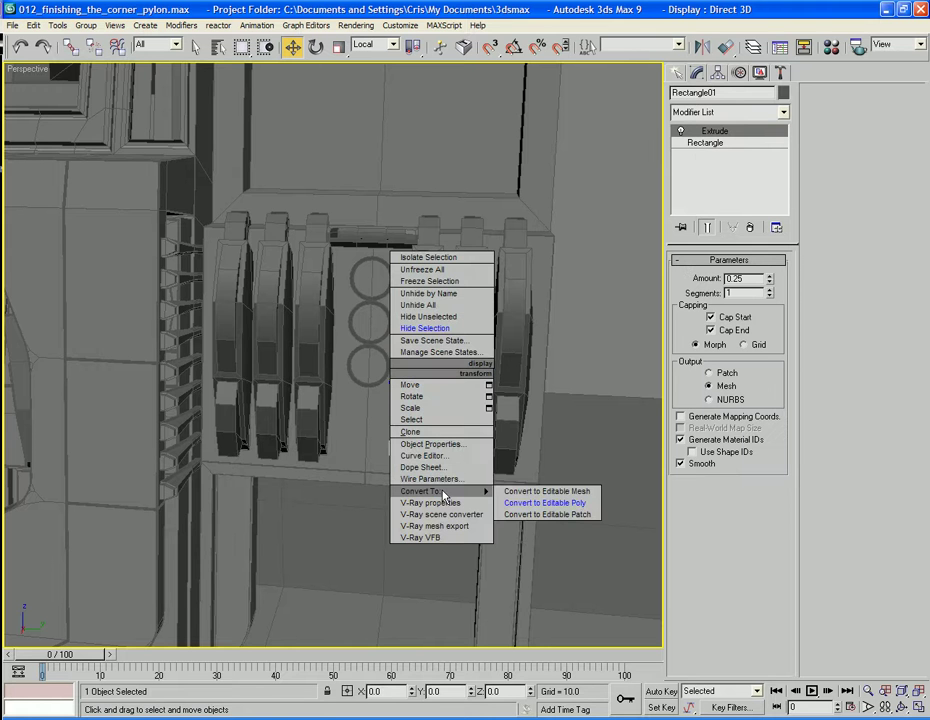
pyautogui.click(549, 500)
# Raise the strip about 3.18 along local Y and copy it once close beside itself and once to the donuts' opposite side
pyautogui.keyDown('alt'); pyautogui.moveTo(334, 409); pyautogui.dragTo(336, 410, button='middle'); pyautogui.keyUp('alt')
pyautogui.scroll(5, 336, 410)
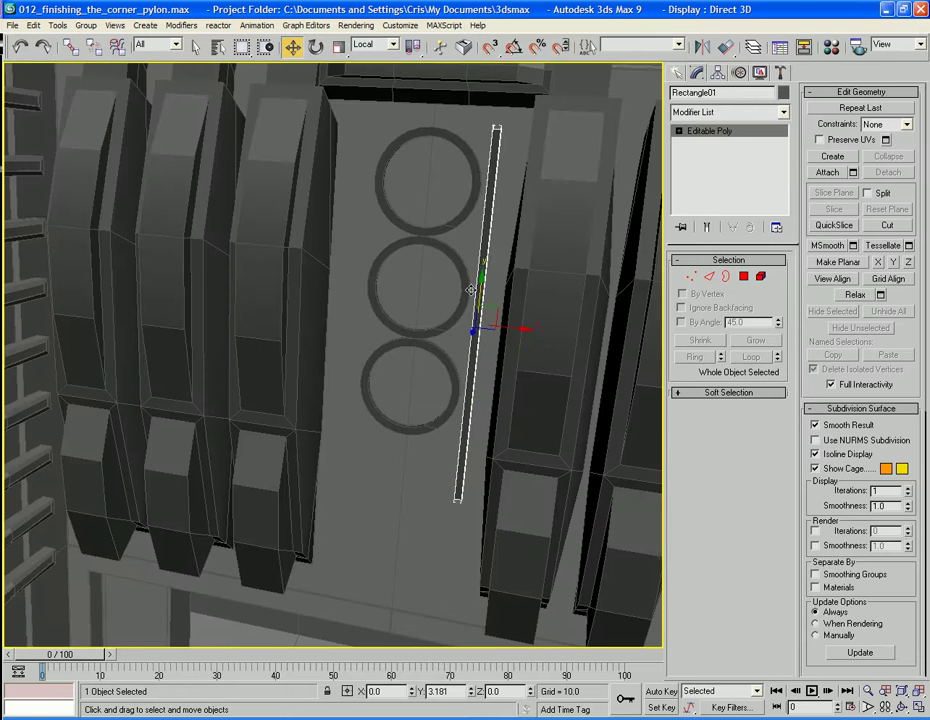
pyautogui.keyDown('shift'); pyautogui.moveTo(521, 328); pyautogui.dragTo(533, 340); pyautogui.keyUp('shift')
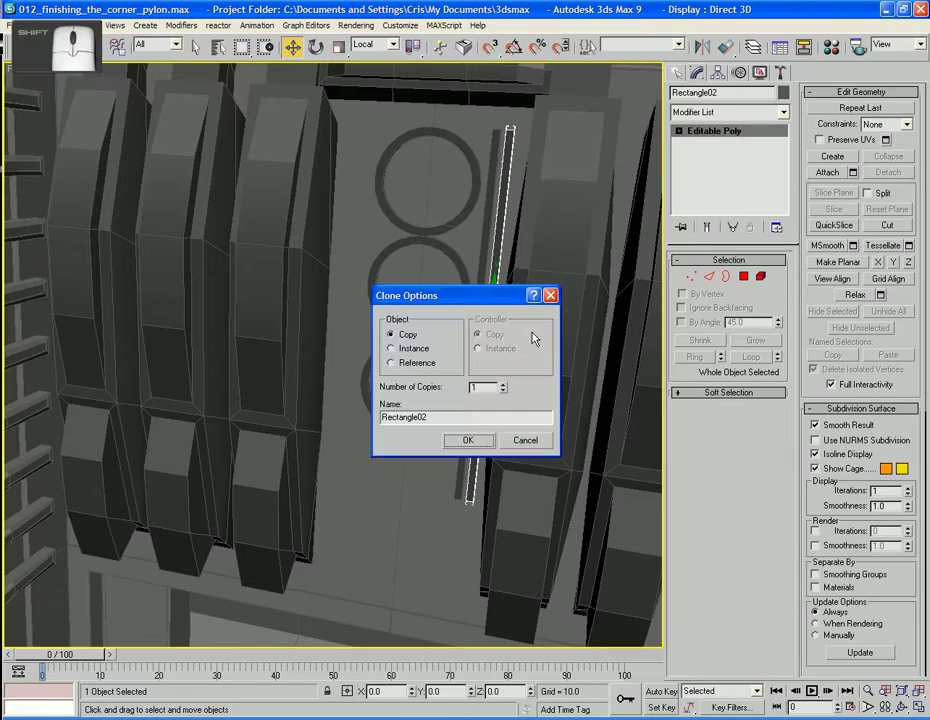
pyautogui.click(469, 441)
pyautogui.moveTo(521, 328)
pyautogui.keyDown('shift'); pyautogui.mouseDown()
pyautogui.moveTo(382, 318)
pyautogui.moveTo(391, 321)
pyautogui.mouseUp(); pyautogui.keyUp('shift')
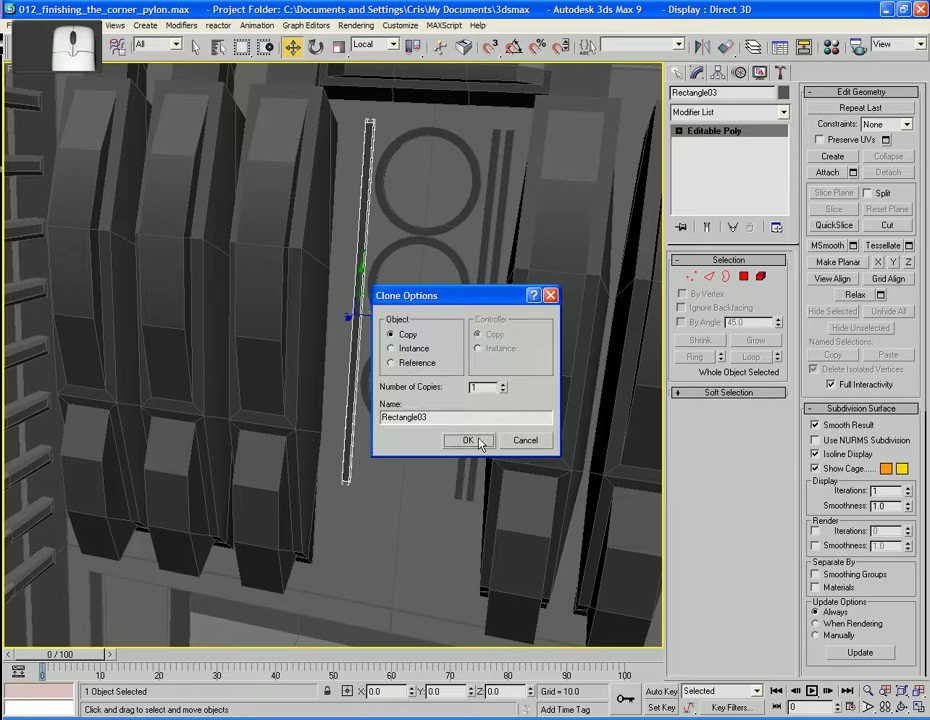
pyautogui.click(475, 441)
# Attach the three donuts, the thin strips, the crossbar and the hooked arms to the oblisk_front mesh
pyautogui.click(406, 494)
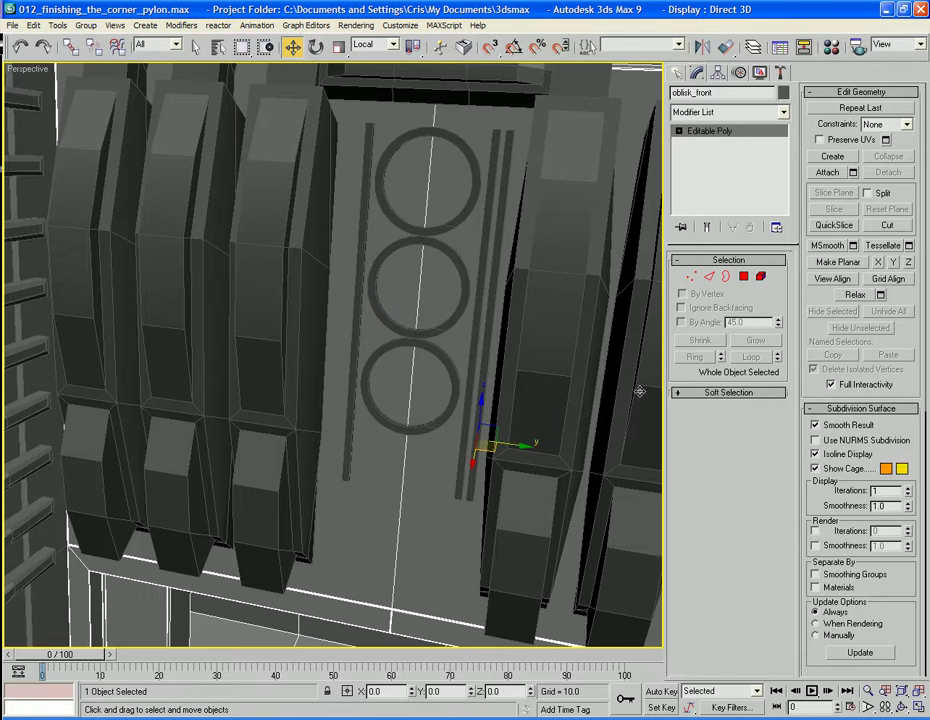
pyautogui.click(827, 173)
pyautogui.click(445, 361)
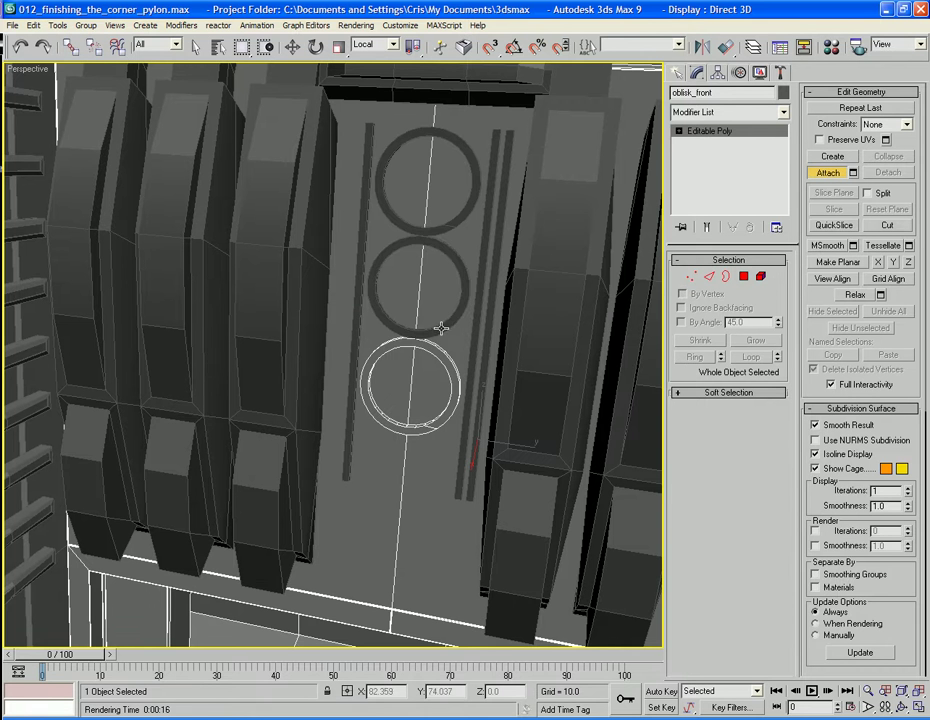
pyautogui.click(442, 232)
pyautogui.click(466, 214)
pyautogui.click(497, 232)
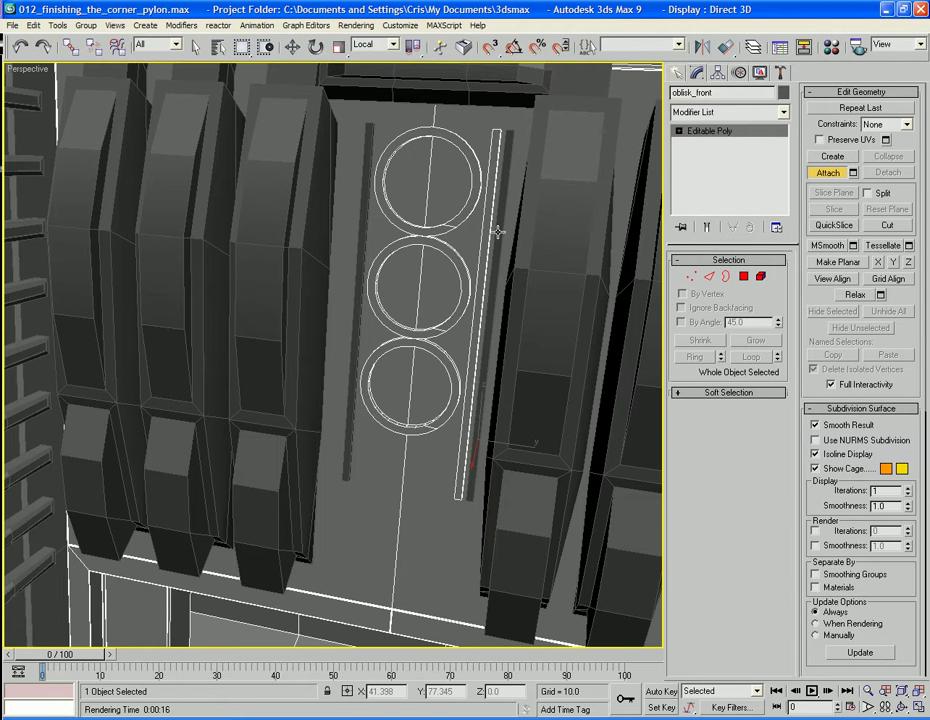
pyautogui.click(507, 232)
pyautogui.scroll(-2, 358, 231)
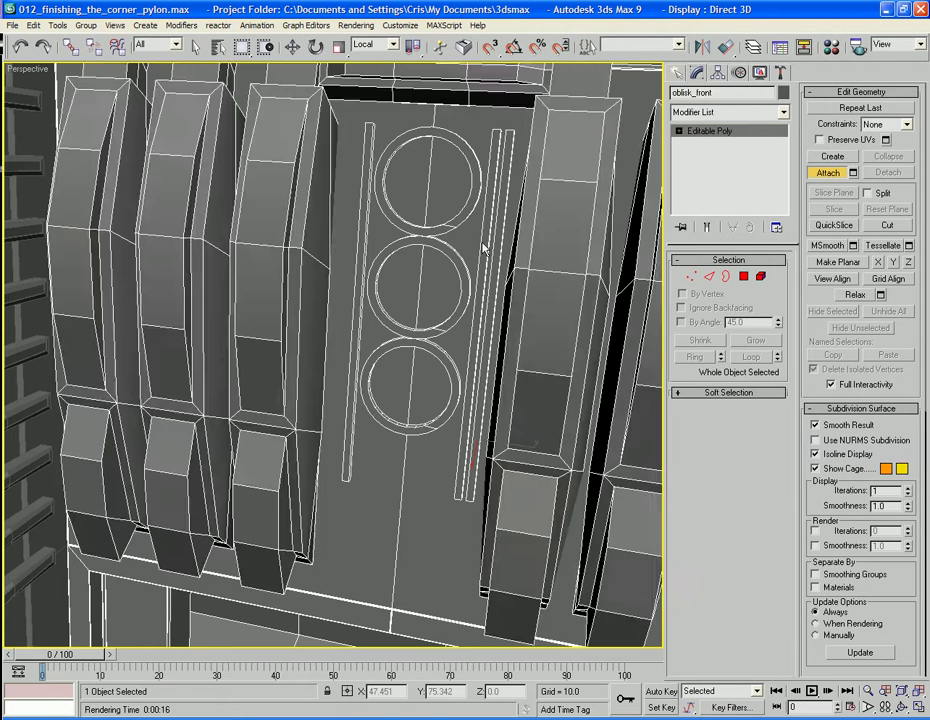
# Examine the whole corner pylon and the attached front panel details from several angles
pyautogui.keyDown('alt'); pyautogui.moveTo(484, 247); pyautogui.dragTo(439, 316, button='middle'); pyautogui.keyUp('alt')
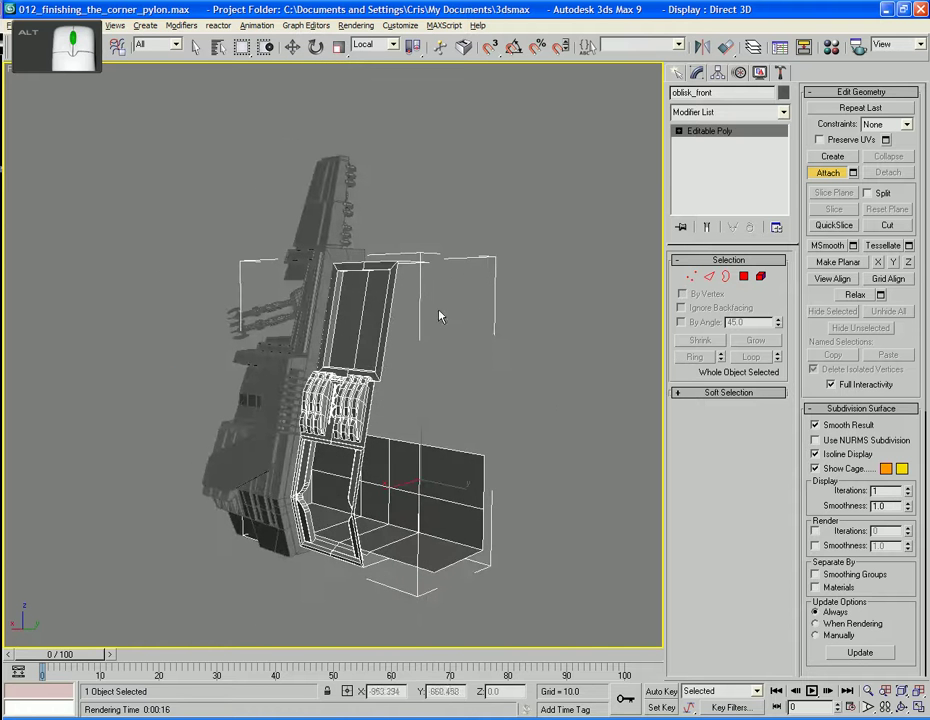
pyautogui.scroll(5, 490, 343)
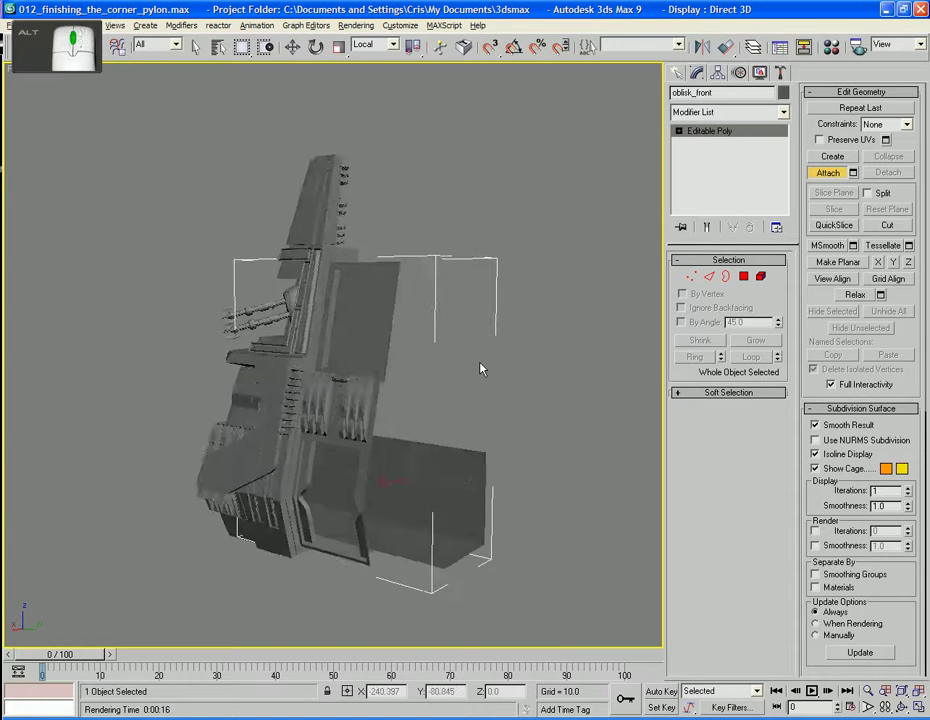
pyautogui.scroll(3, 486, 330)
pyautogui.keyDown('alt'); pyautogui.moveTo(490, 297); pyautogui.dragTo(498, 246, button='middle'); pyautogui.keyUp('alt')
pyautogui.scroll(5, 506, 303)
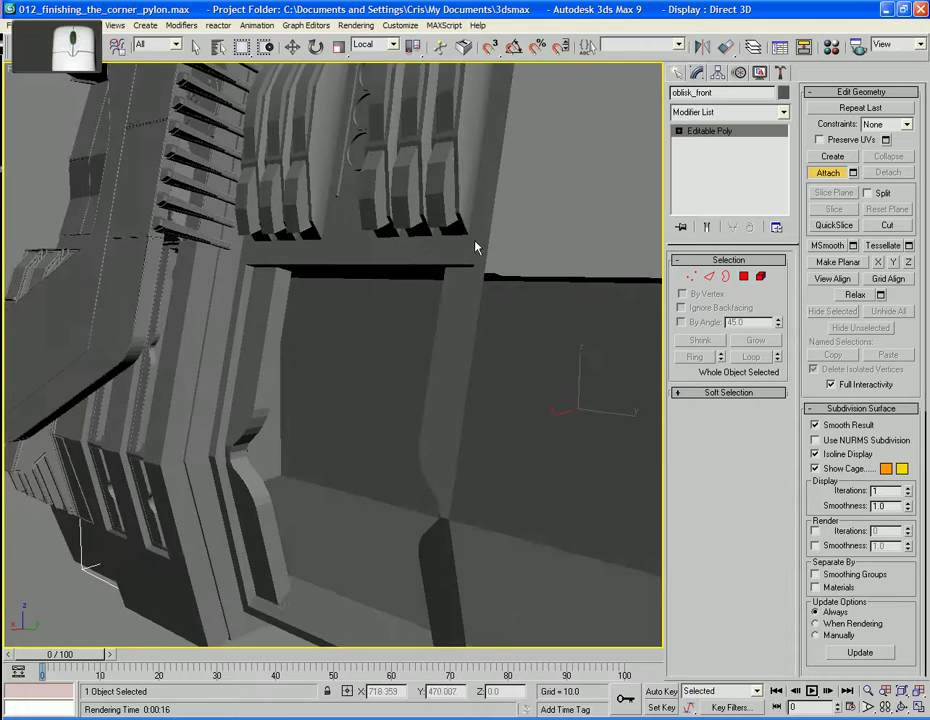
# Inset the two frame polygons along the upper edge and side of the lower recess as a group by 0.23
pyautogui.keyDown('alt'); pyautogui.moveTo(430, 255); pyautogui.dragTo(376, 297, button='middle'); pyautogui.keyUp('alt')
pyautogui.press('4')
pyautogui.press('w')
pyautogui.click(381, 260)
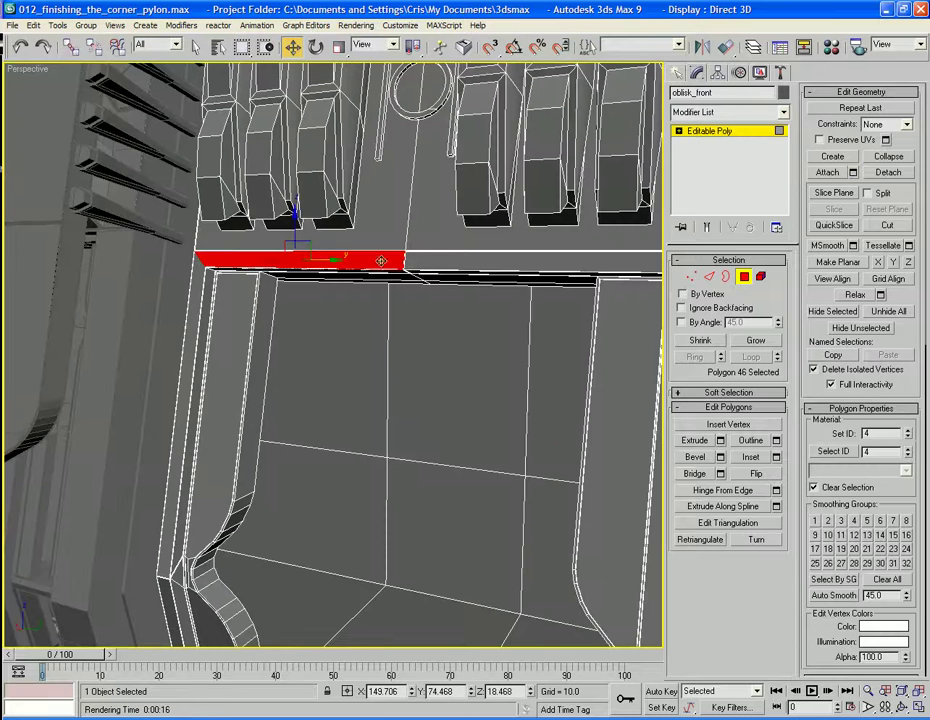
pyautogui.keyDown('ctrl'); pyautogui.click(192, 399); pyautogui.keyUp('ctrl')
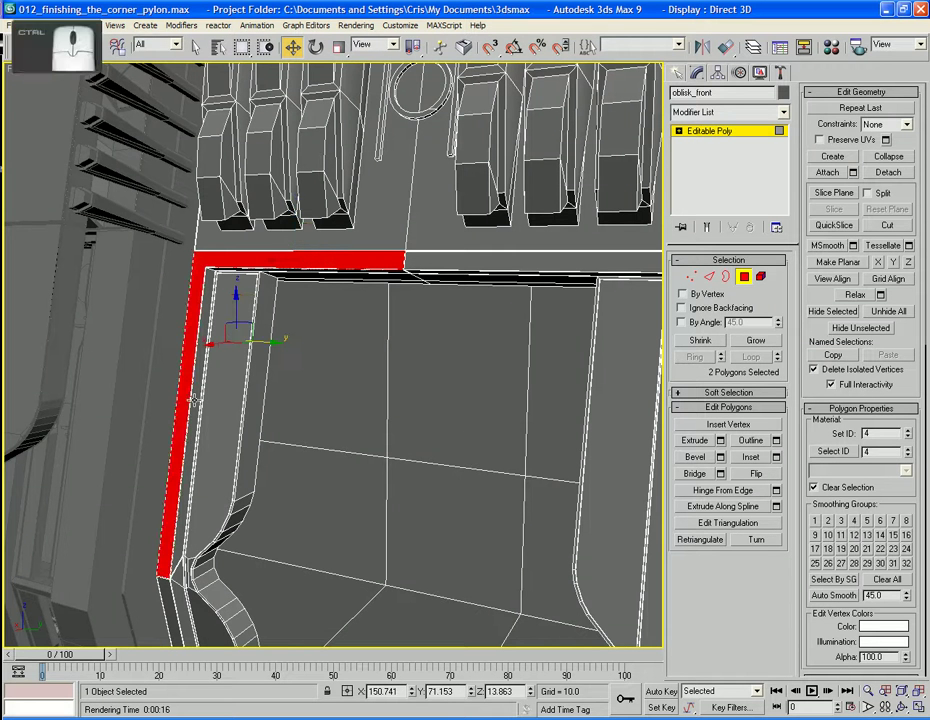
pyautogui.click(776, 457)
pyautogui.moveTo(536, 372); pyautogui.dragTo(536, 436)
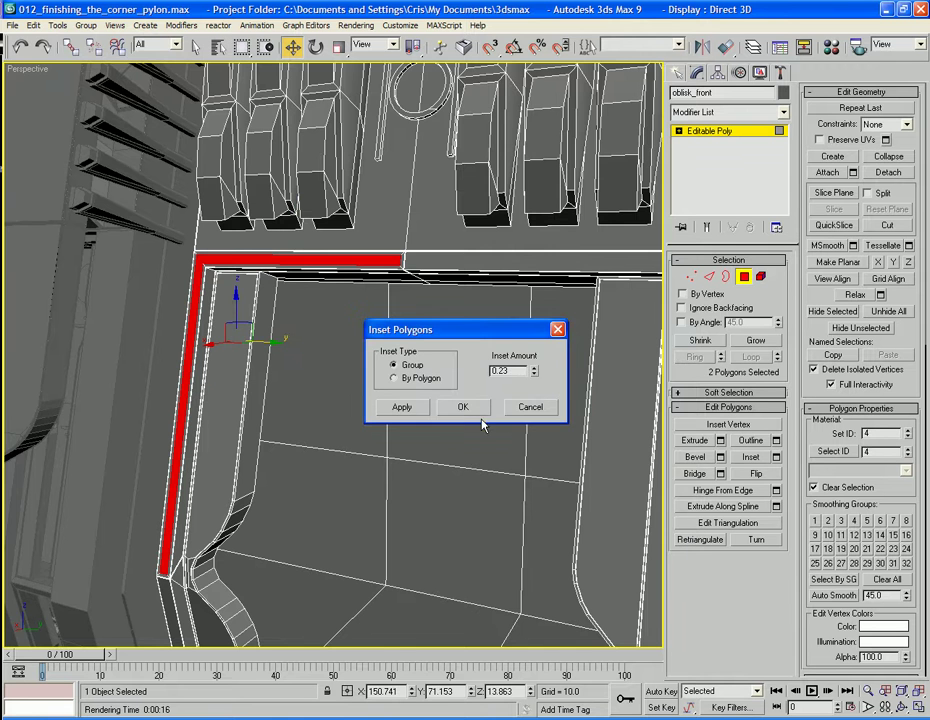
pyautogui.click(463, 407)
pyautogui.keyDown('alt'); pyautogui.moveTo(470, 408); pyautogui.dragTo(686, 420, button='middle'); pyautogui.keyUp('alt')
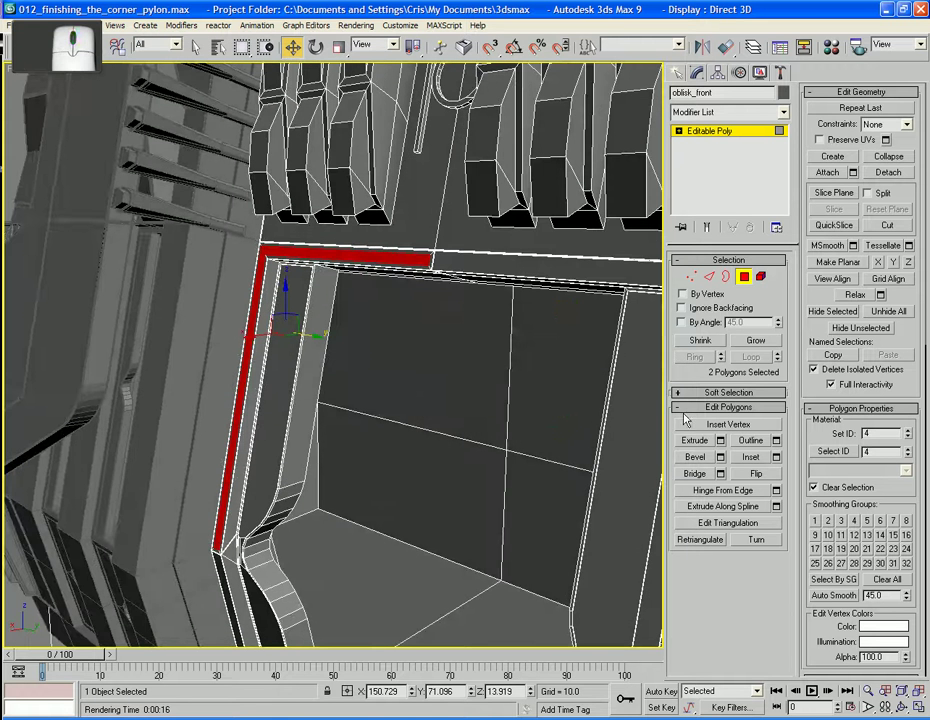
# Extrude the two inset frame polygons along the lower recess's upper edge and side by 0.25 along the local normal
pyautogui.click(719, 442)
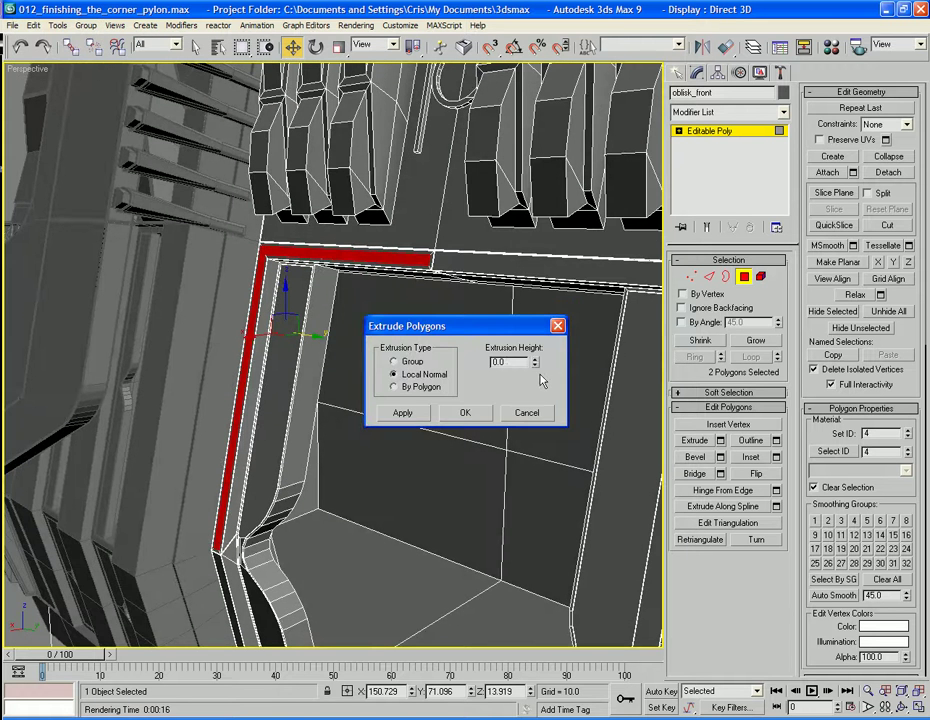
pyautogui.moveTo(536, 365); pyautogui.dragTo(534, 346)
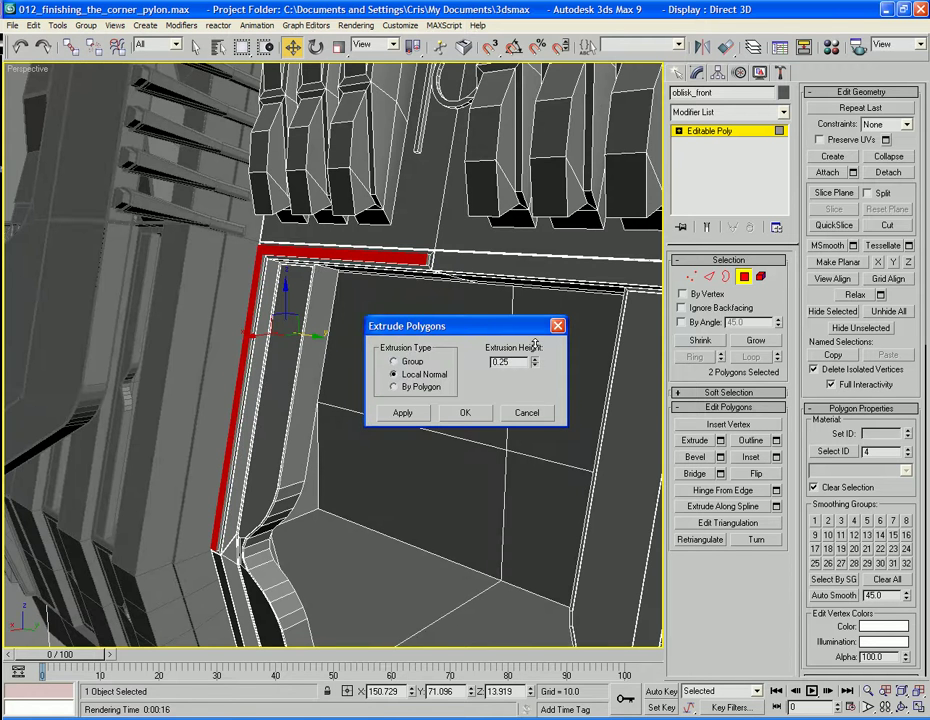
pyautogui.click(465, 412)
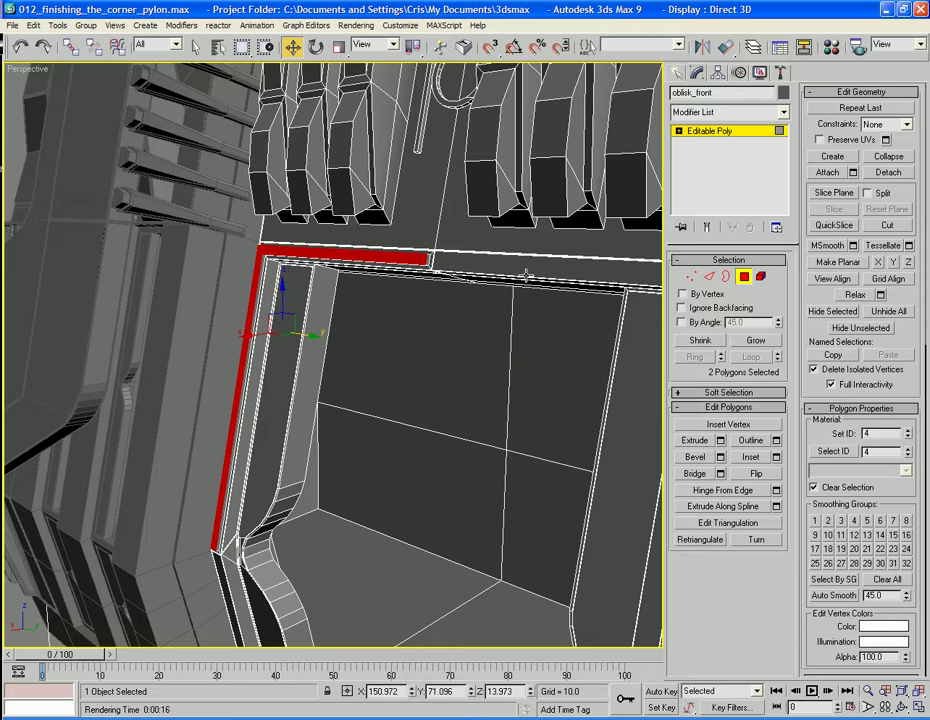
# Select the other half of the recess frame, its upper strip and opposite side strip, and inset both polygons as a group by 0.23
pyautogui.click(540, 265)
pyautogui.moveTo(571, 326)
pyautogui.keyDown('alt'); pyautogui.mouseDown(button='middle')
pyautogui.moveTo(517, 307)
pyautogui.moveTo(559, 328)
pyautogui.mouseUp(button='middle'); pyautogui.keyUp('alt')
pyautogui.keyDown('ctrl'); pyautogui.click(564, 330); pyautogui.keyUp('ctrl')
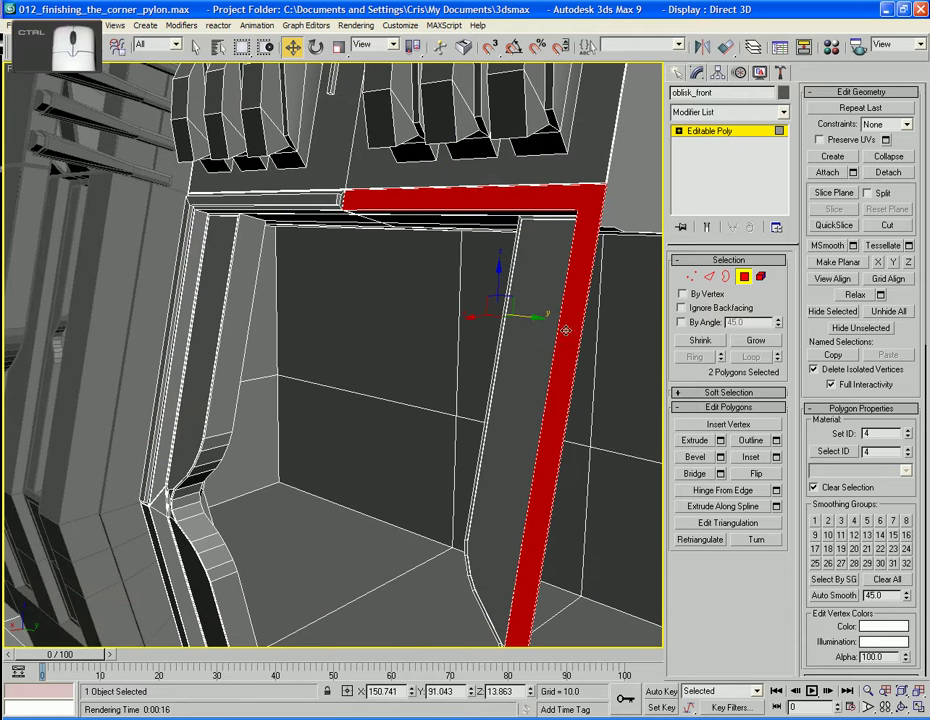
pyautogui.click(777, 457)
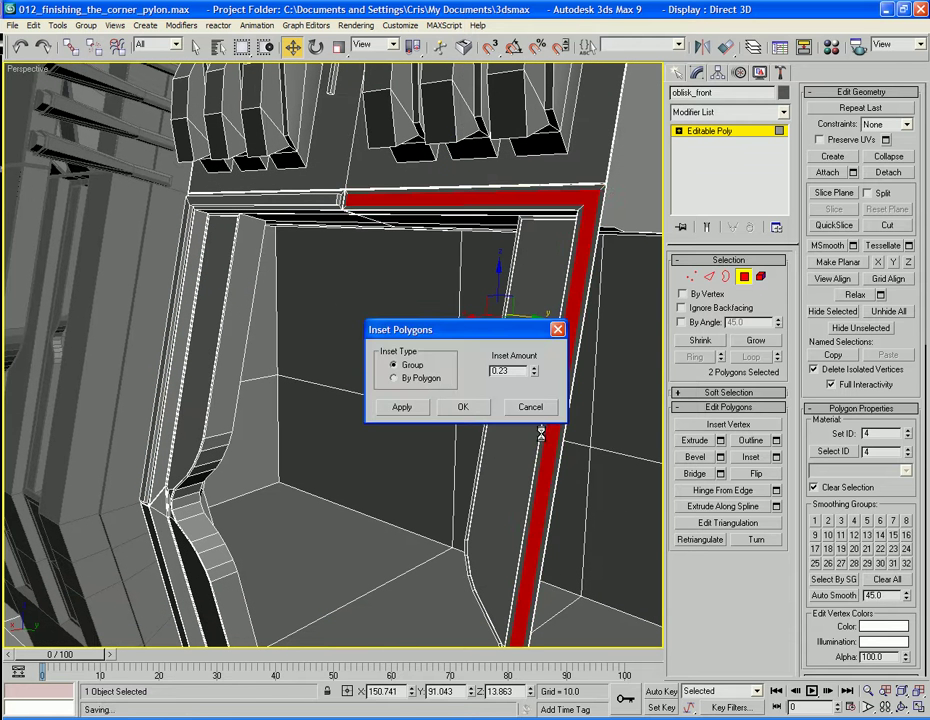
pyautogui.click(474, 409)
# Extrude the inset polygons on the frame's second half by 0.25 along the local normal and leave polygon editing
pyautogui.click(720, 441)
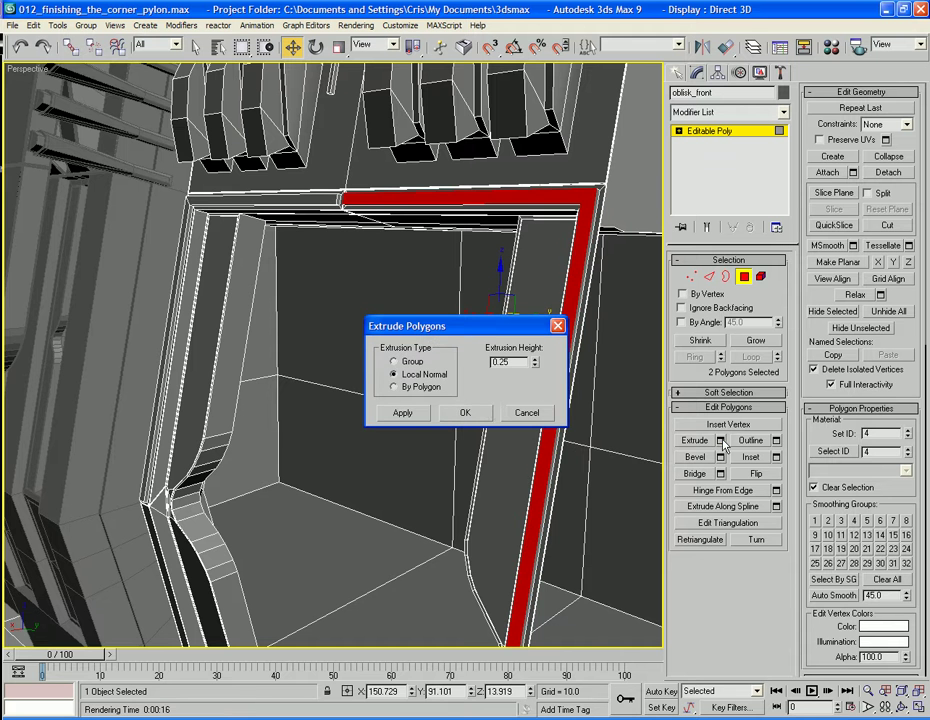
pyautogui.click(463, 413)
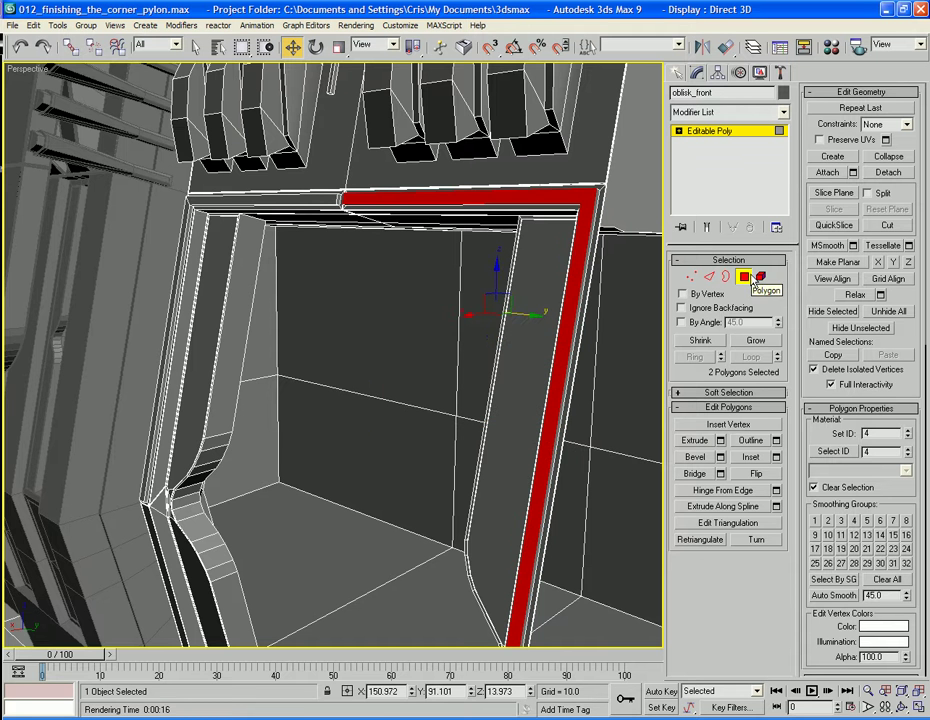
pyautogui.click(752, 280)
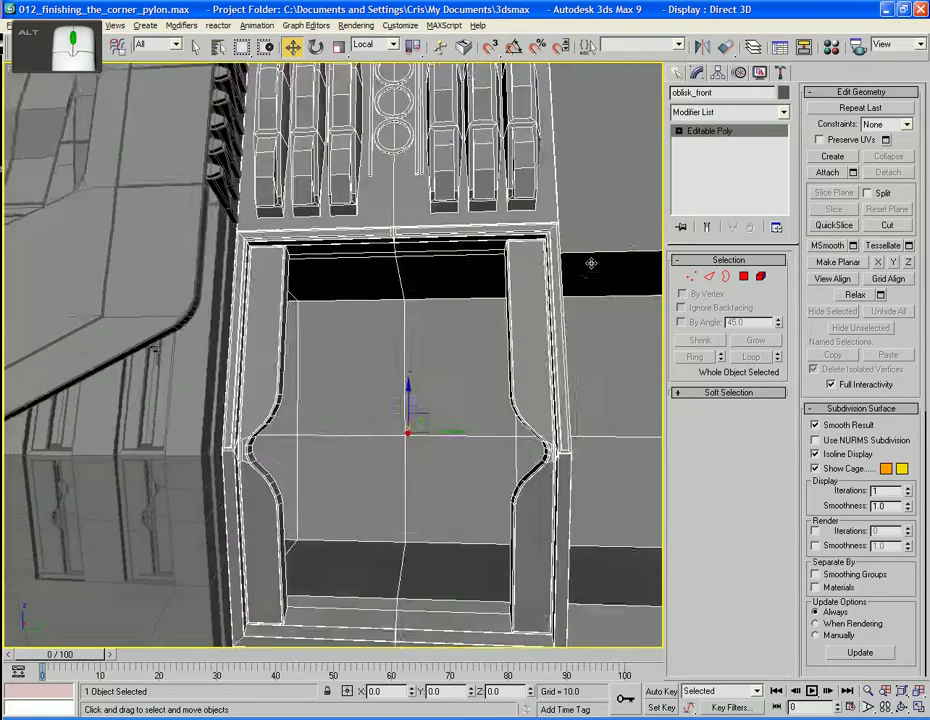
# Examine the raised recess frame with and without edge display, and the entire oblisk_front mesh from several angles
pyautogui.press('F4')
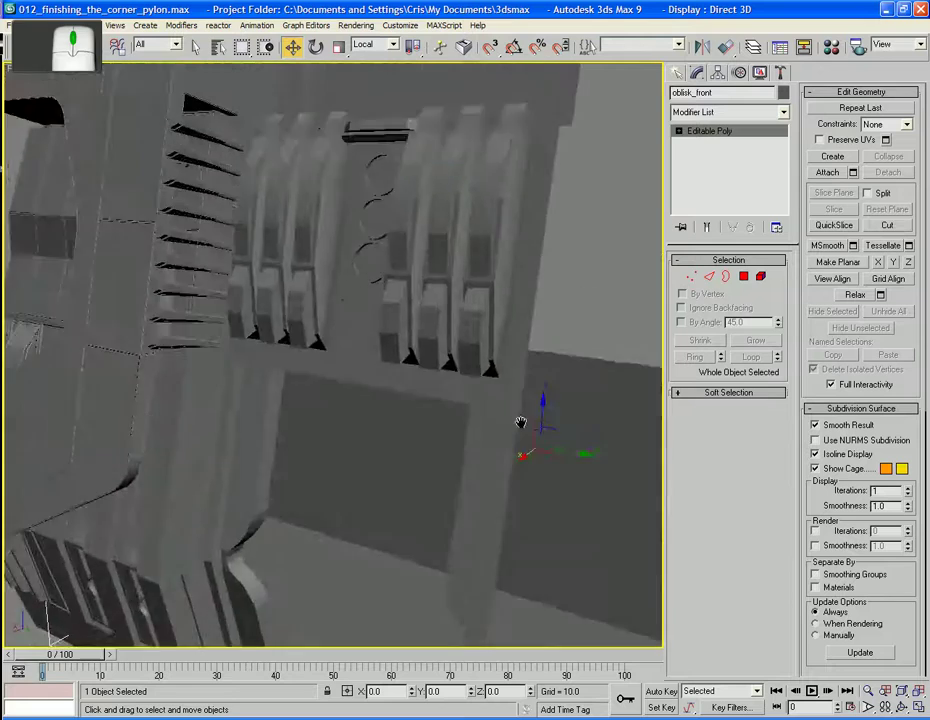
pyautogui.press('F4')
pyautogui.scroll(2, 501, 392)
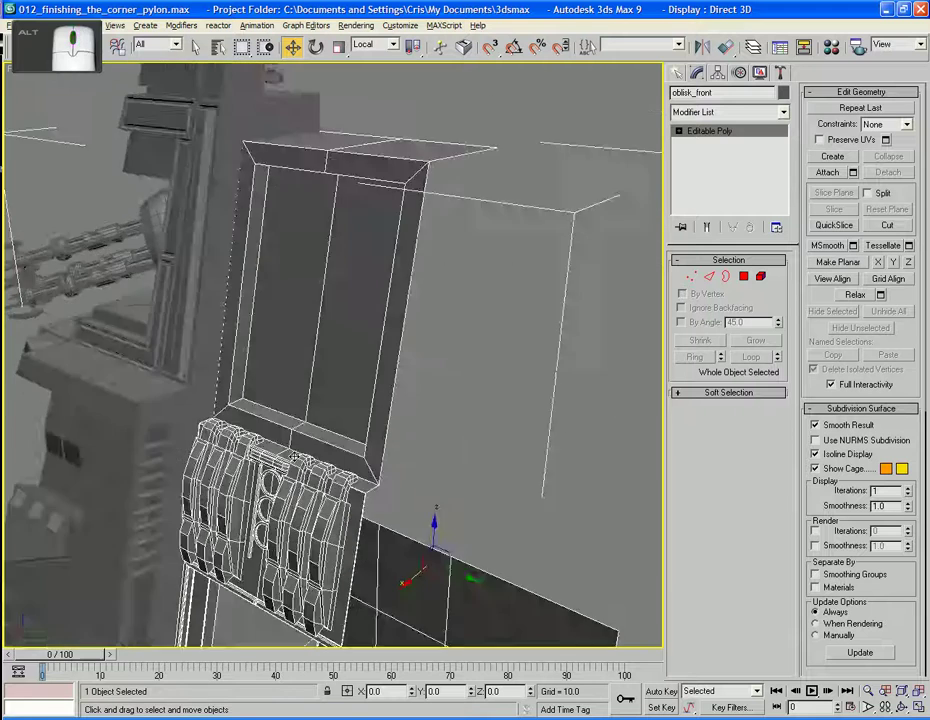
pyautogui.scroll(-5, 470, 450)
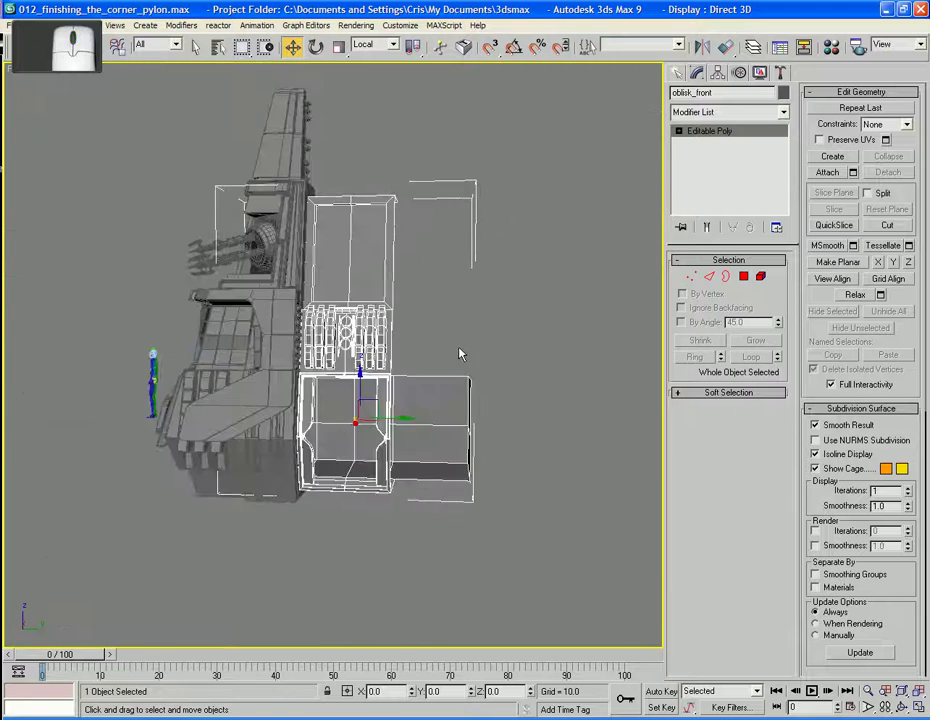